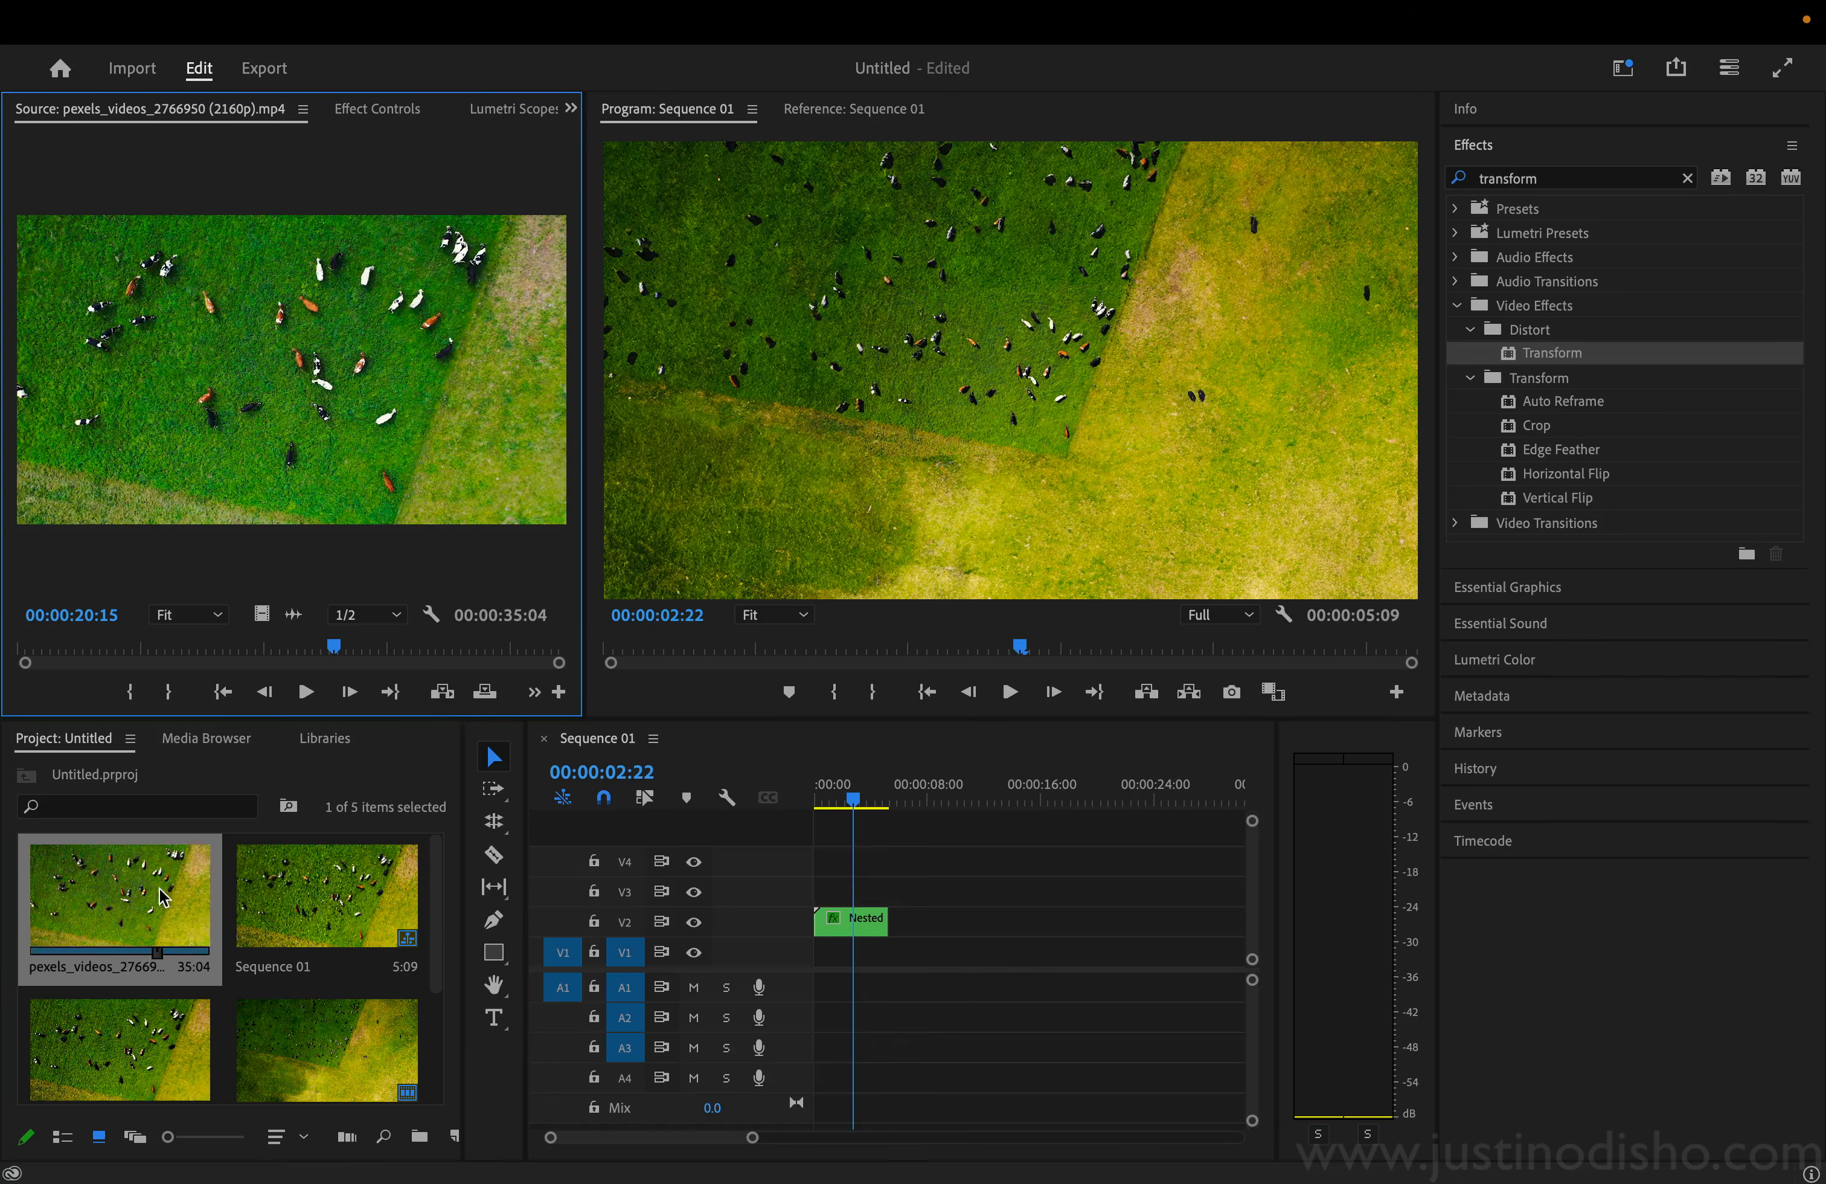
key(BackSpace)
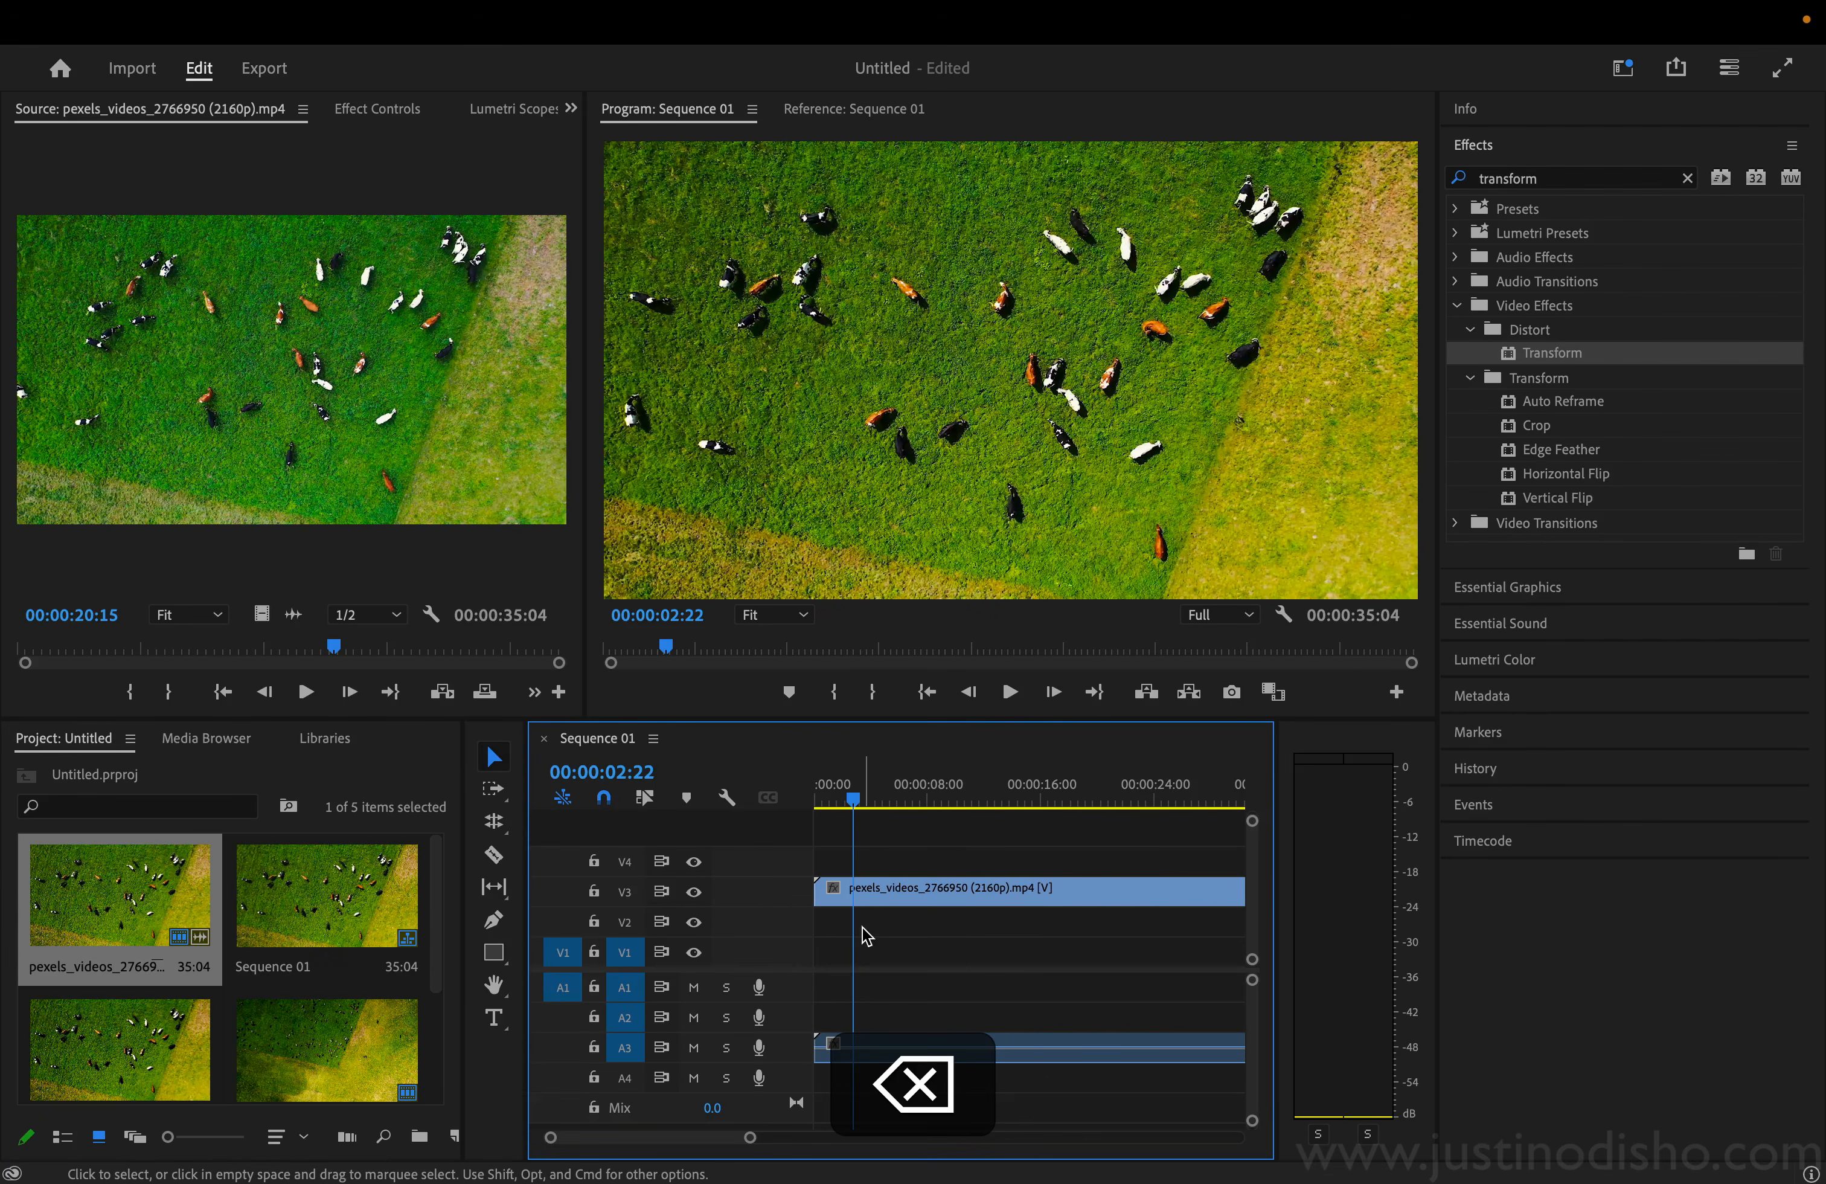
drag(750, 1137, 845, 1136)
drag(830, 803, 790, 807)
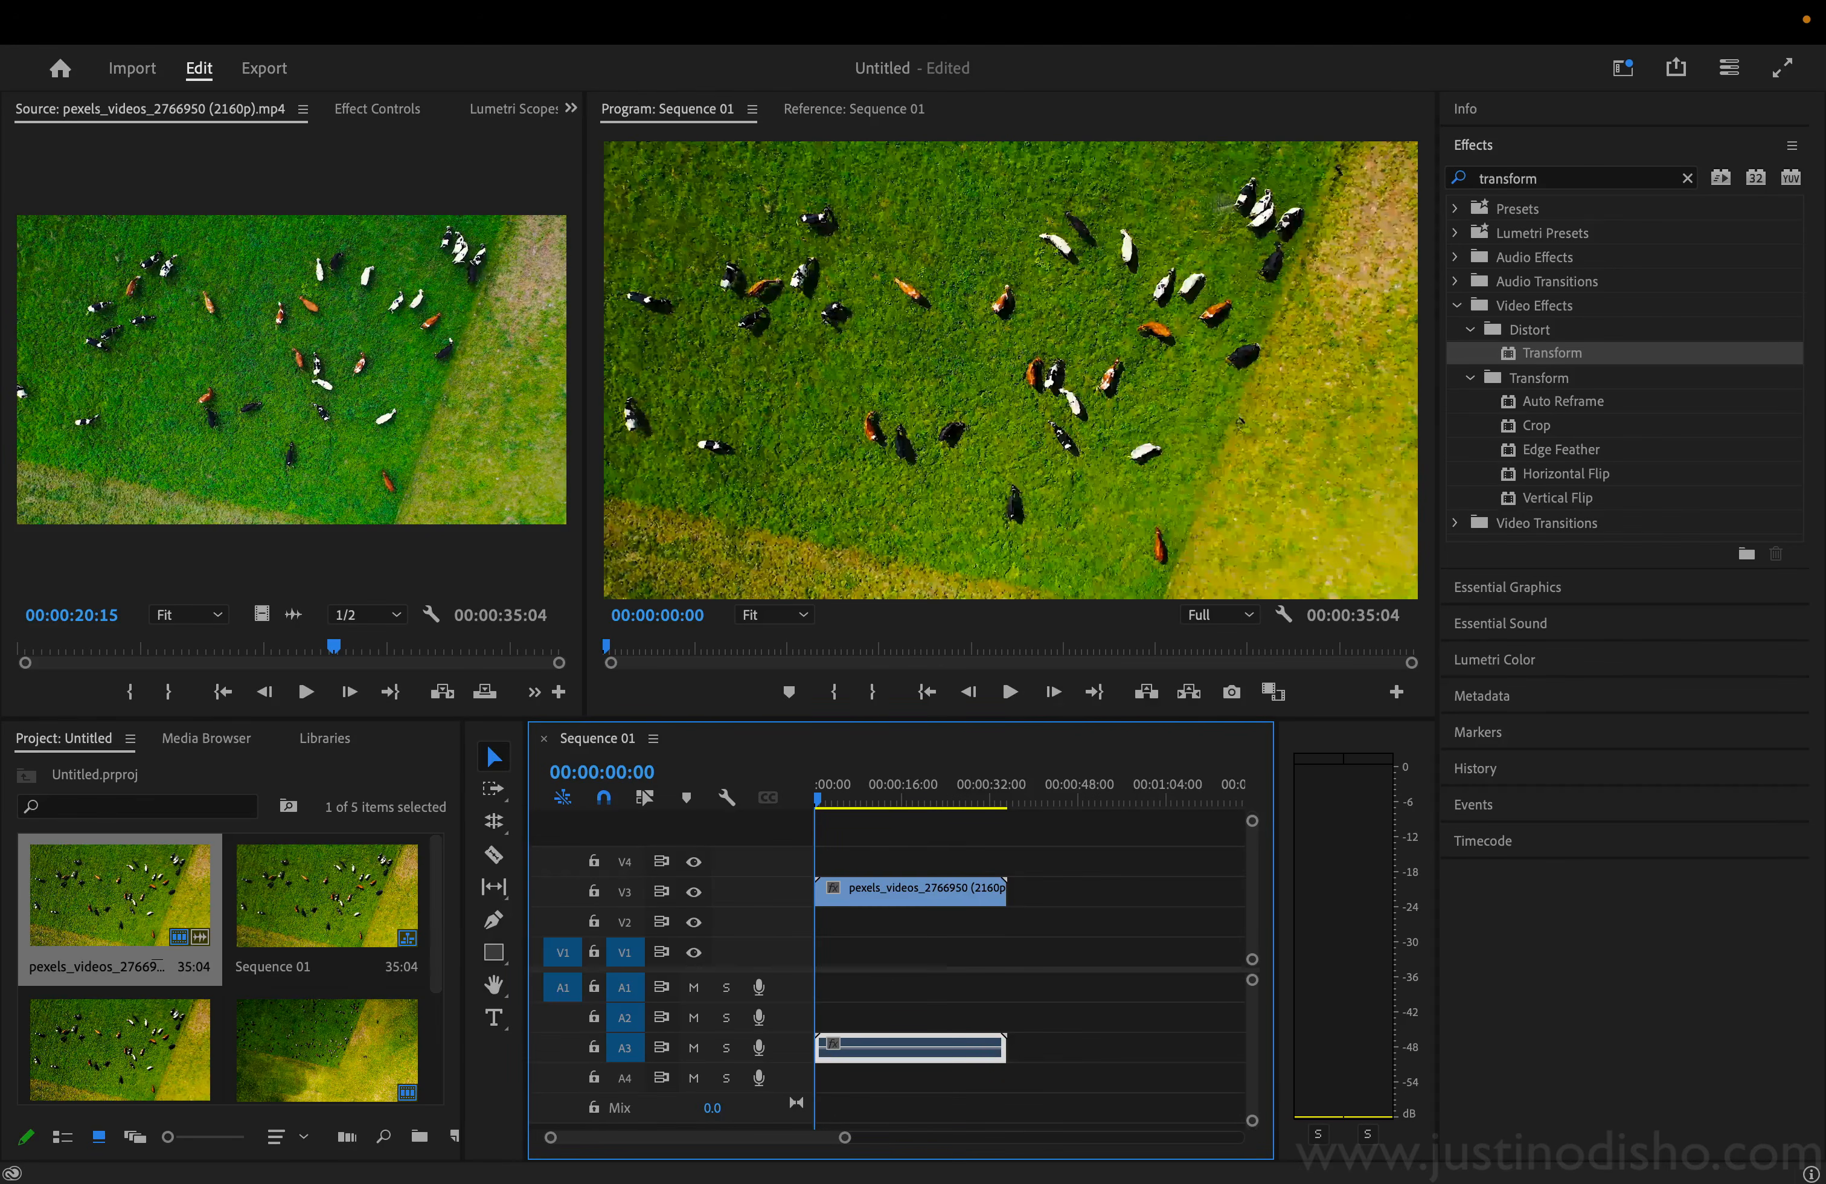
Step: Export the sequence's first frame as a JPEG still to the Desktop, with import into the project enabled
drag(825, 797, 772, 824)
click(1232, 692)
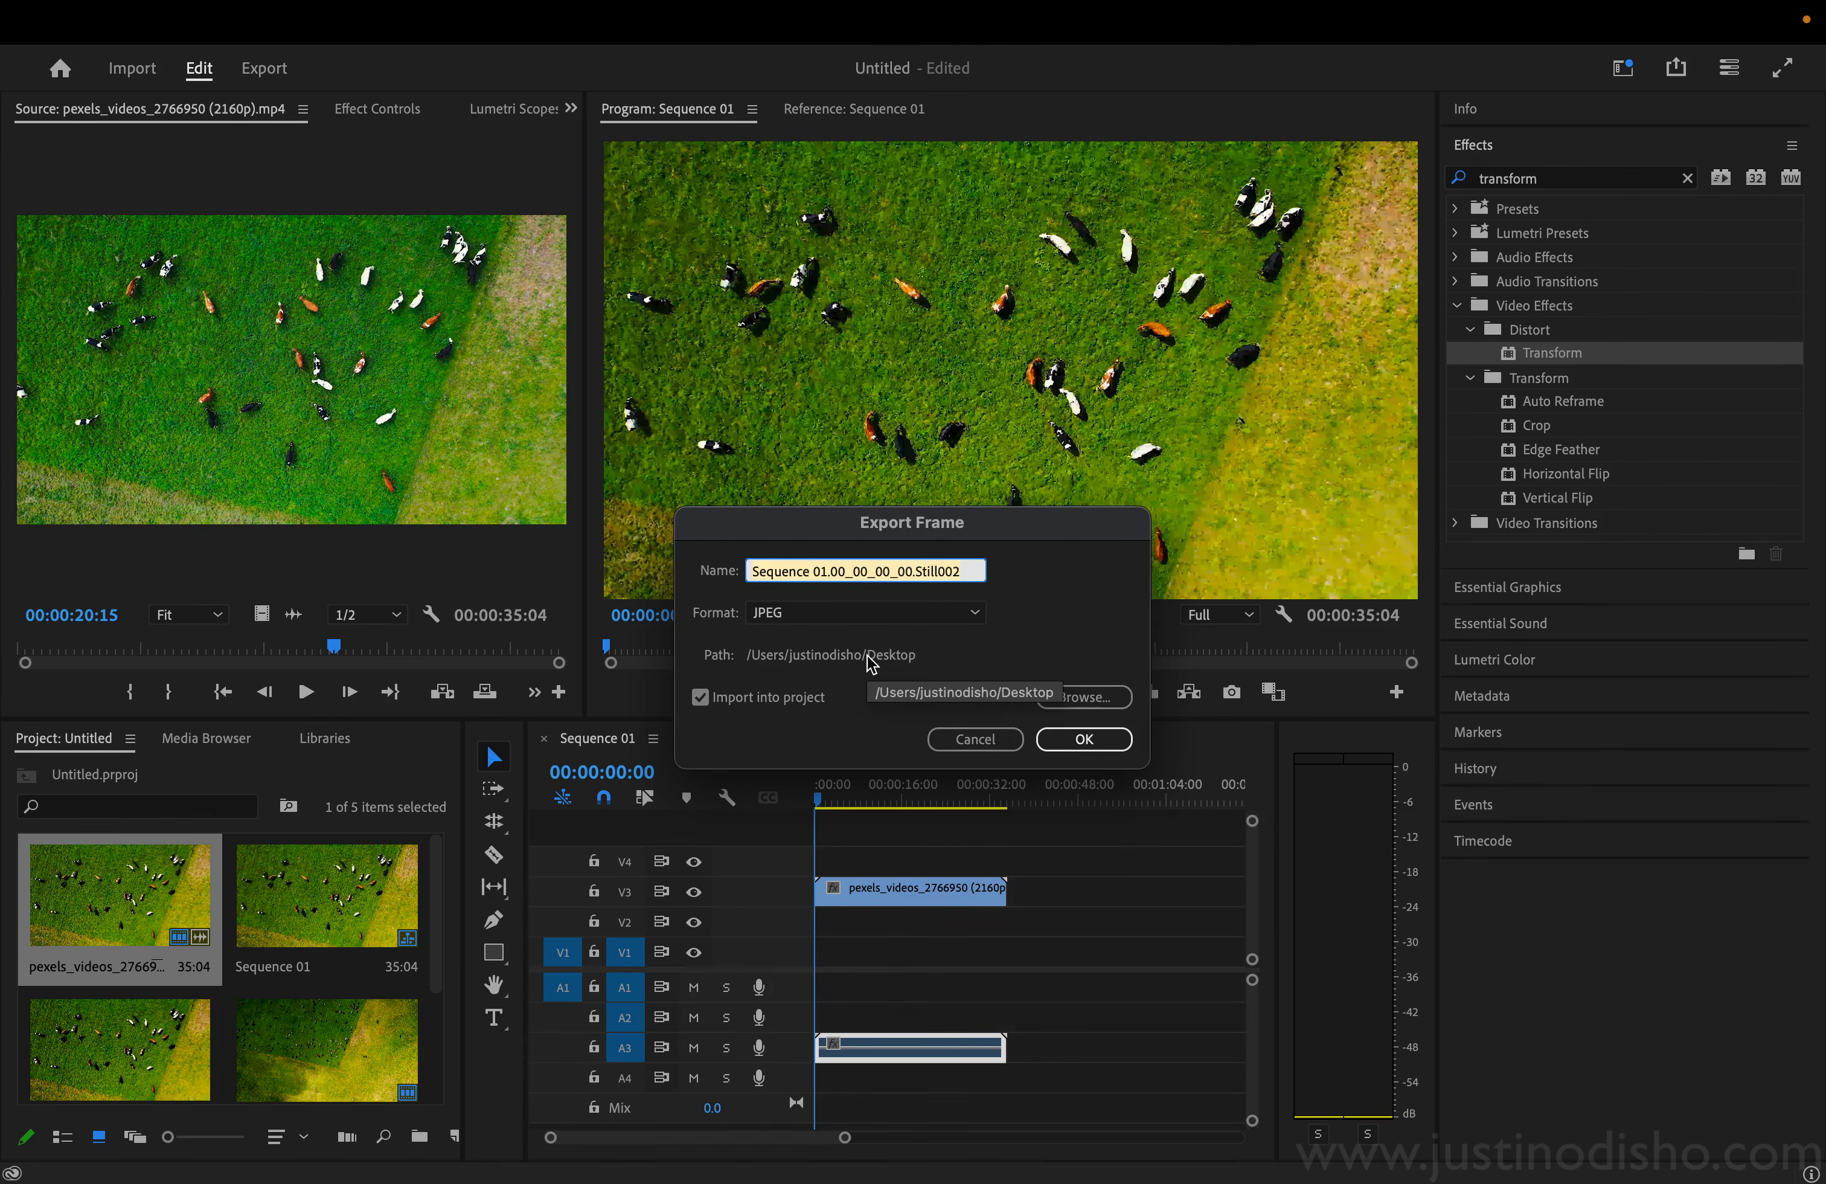
click(1084, 739)
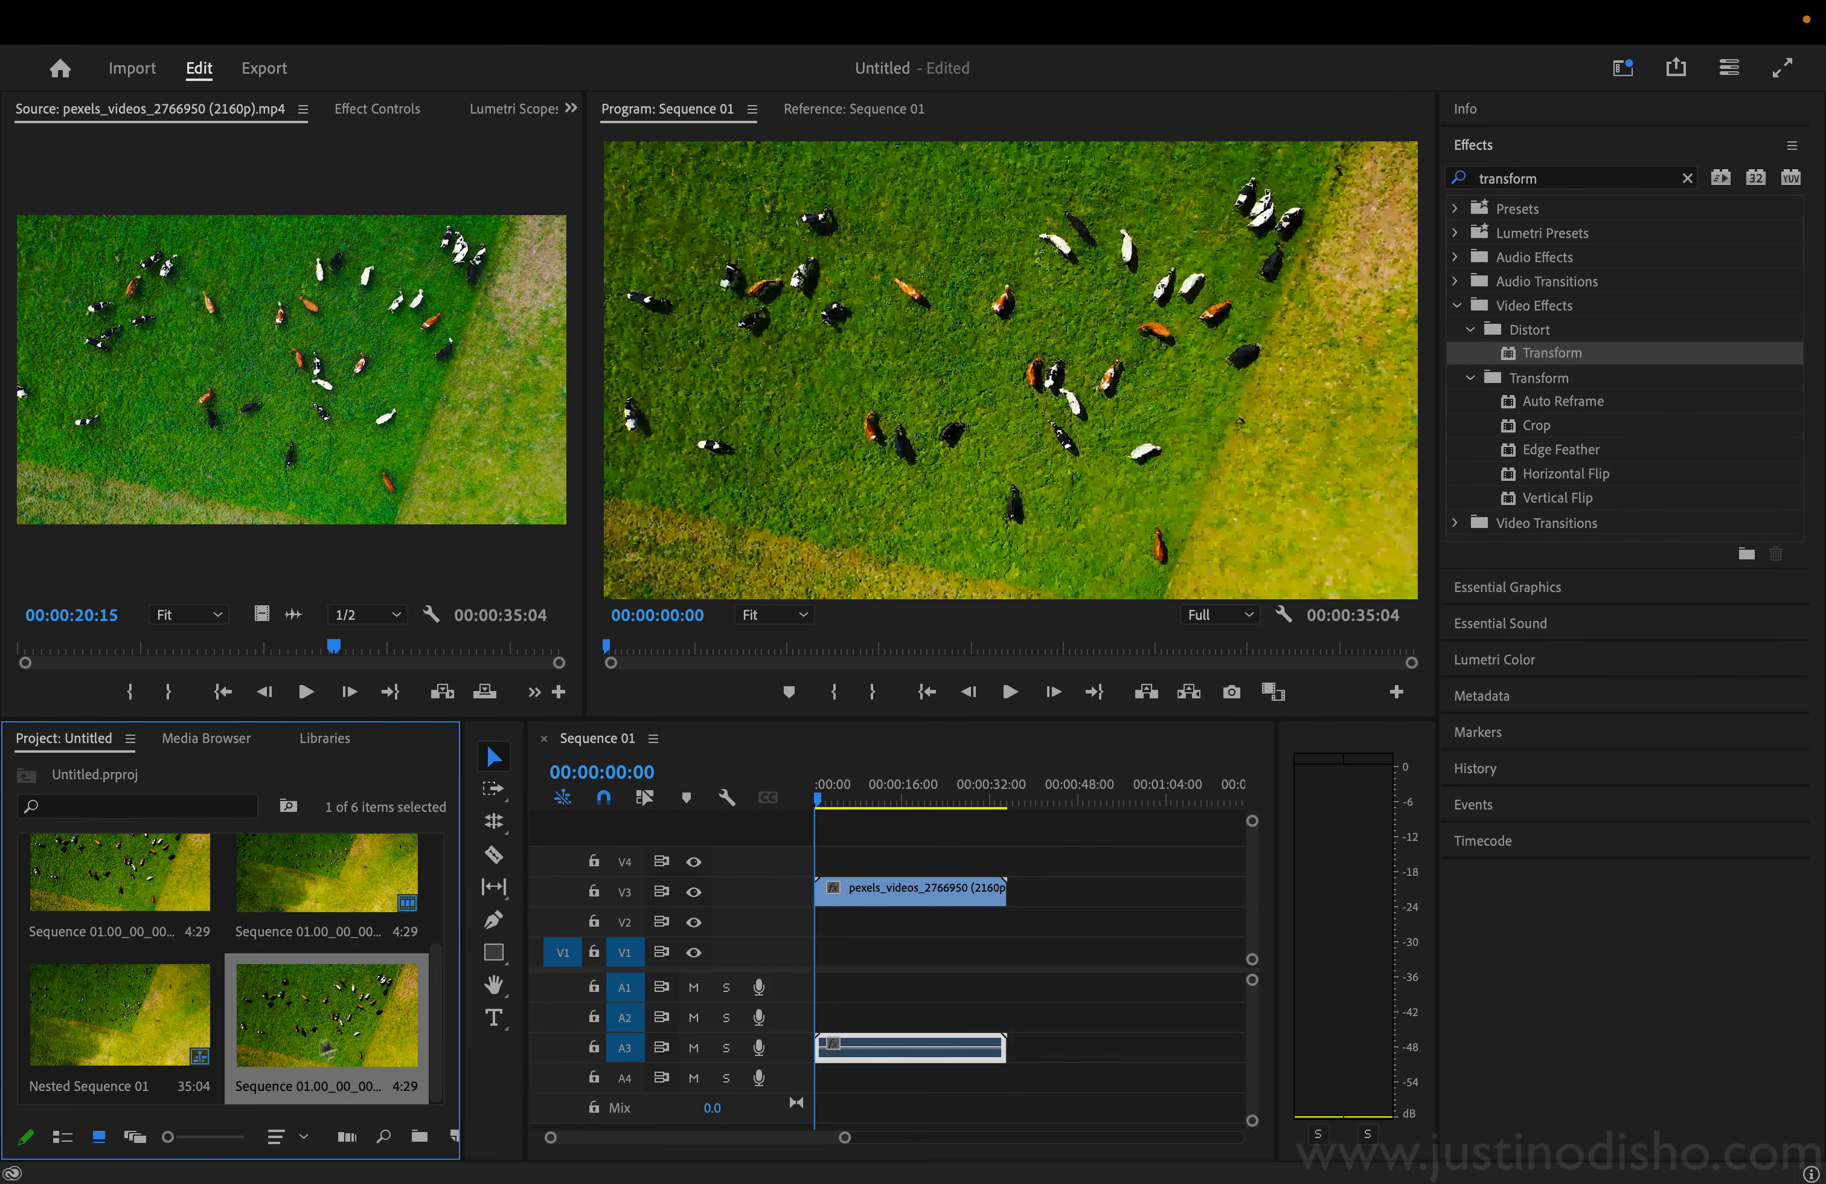
Step: Open the newly exported still from the project in Adobe Photoshop for editing
right_click(375, 1015)
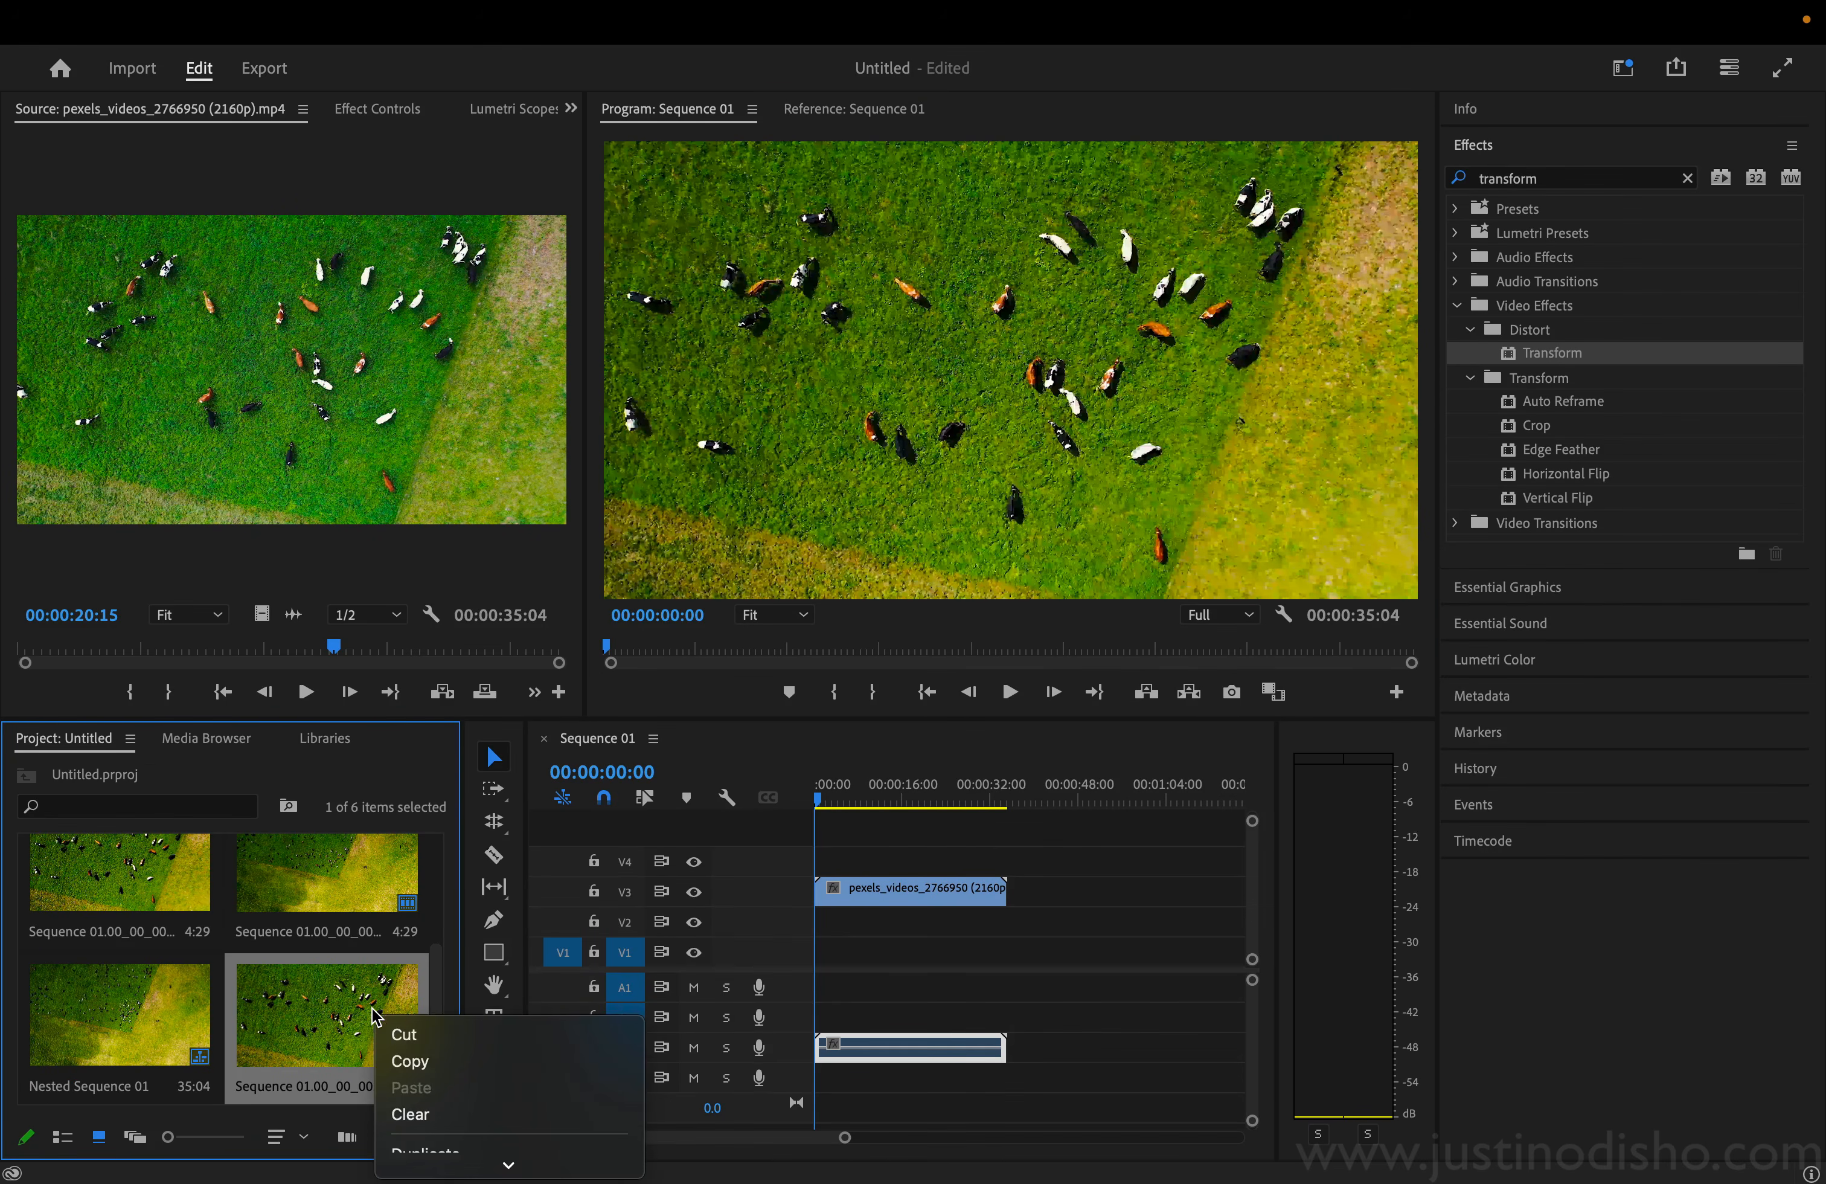
mouse_move(438, 1179)
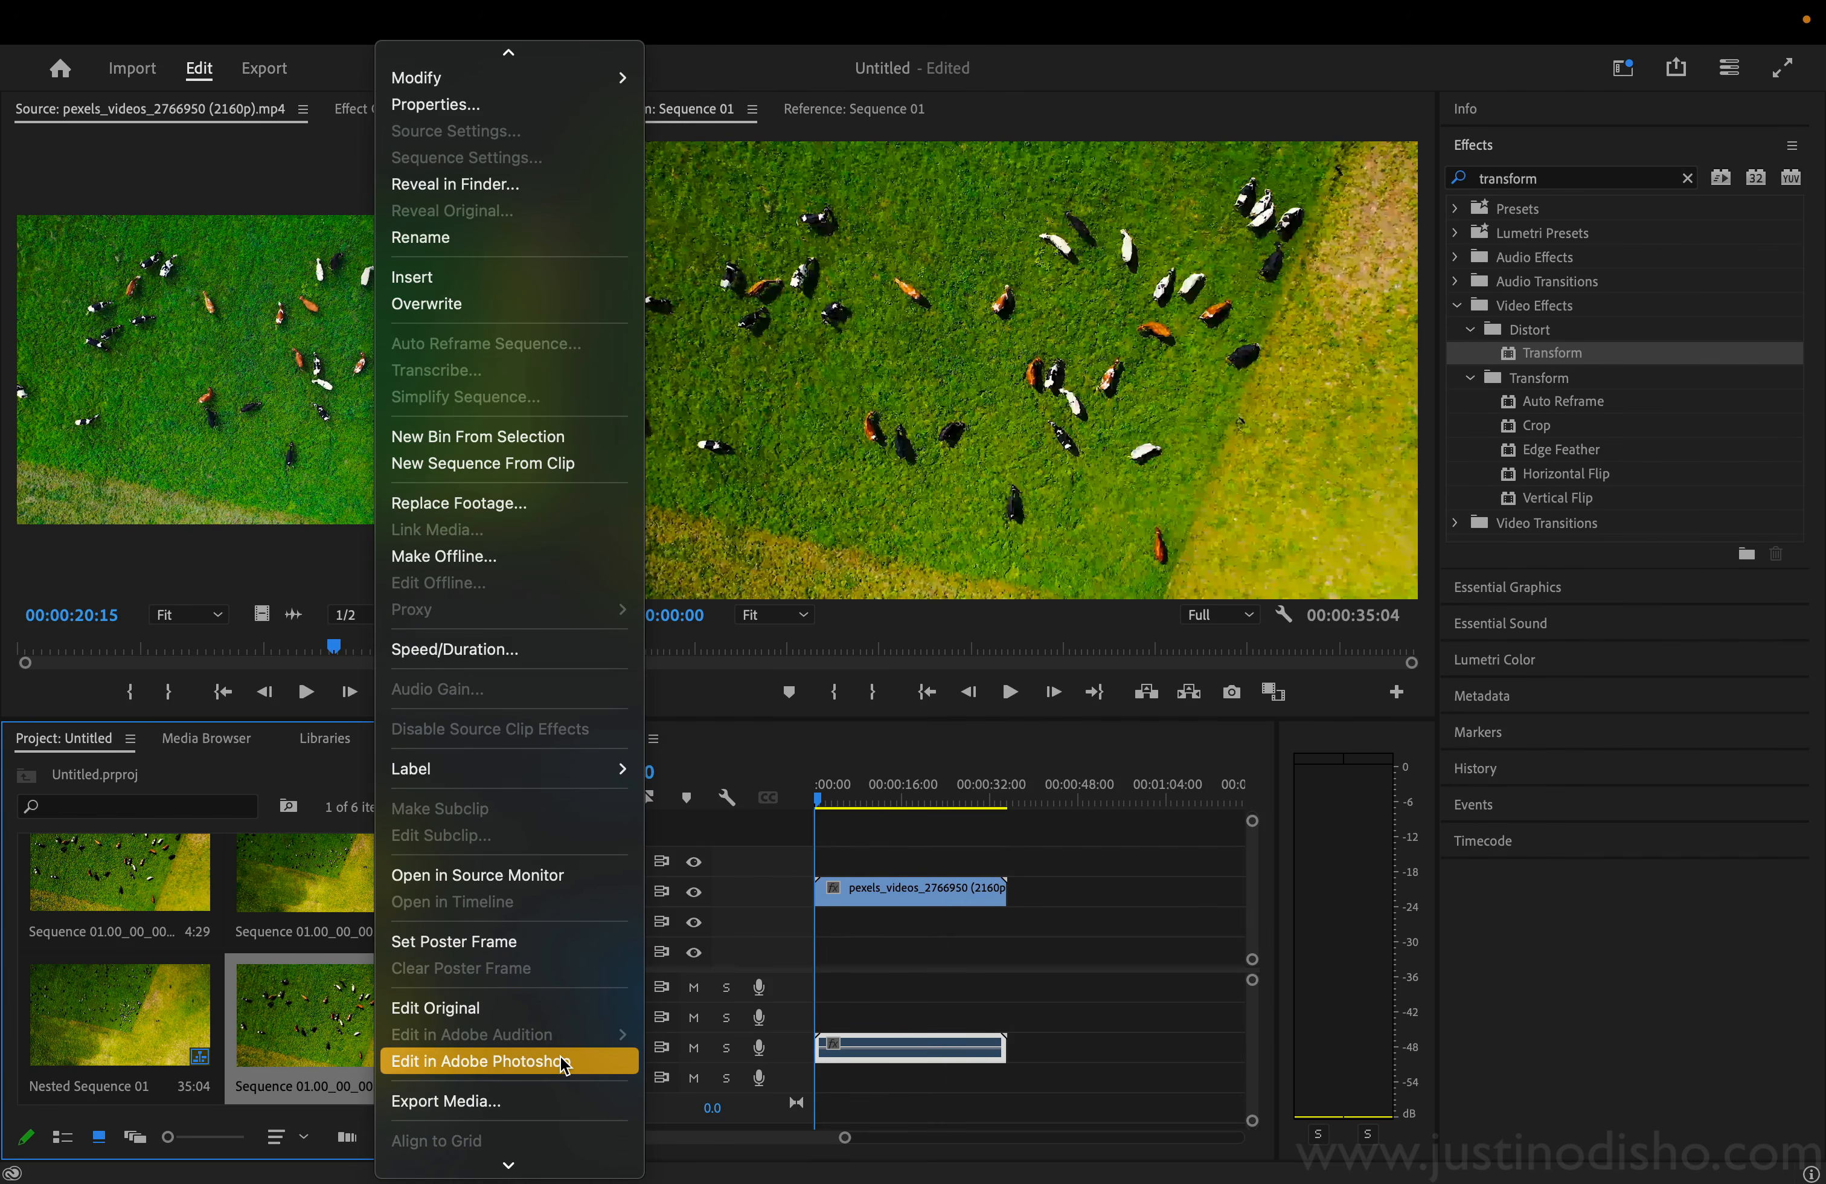
click(565, 1062)
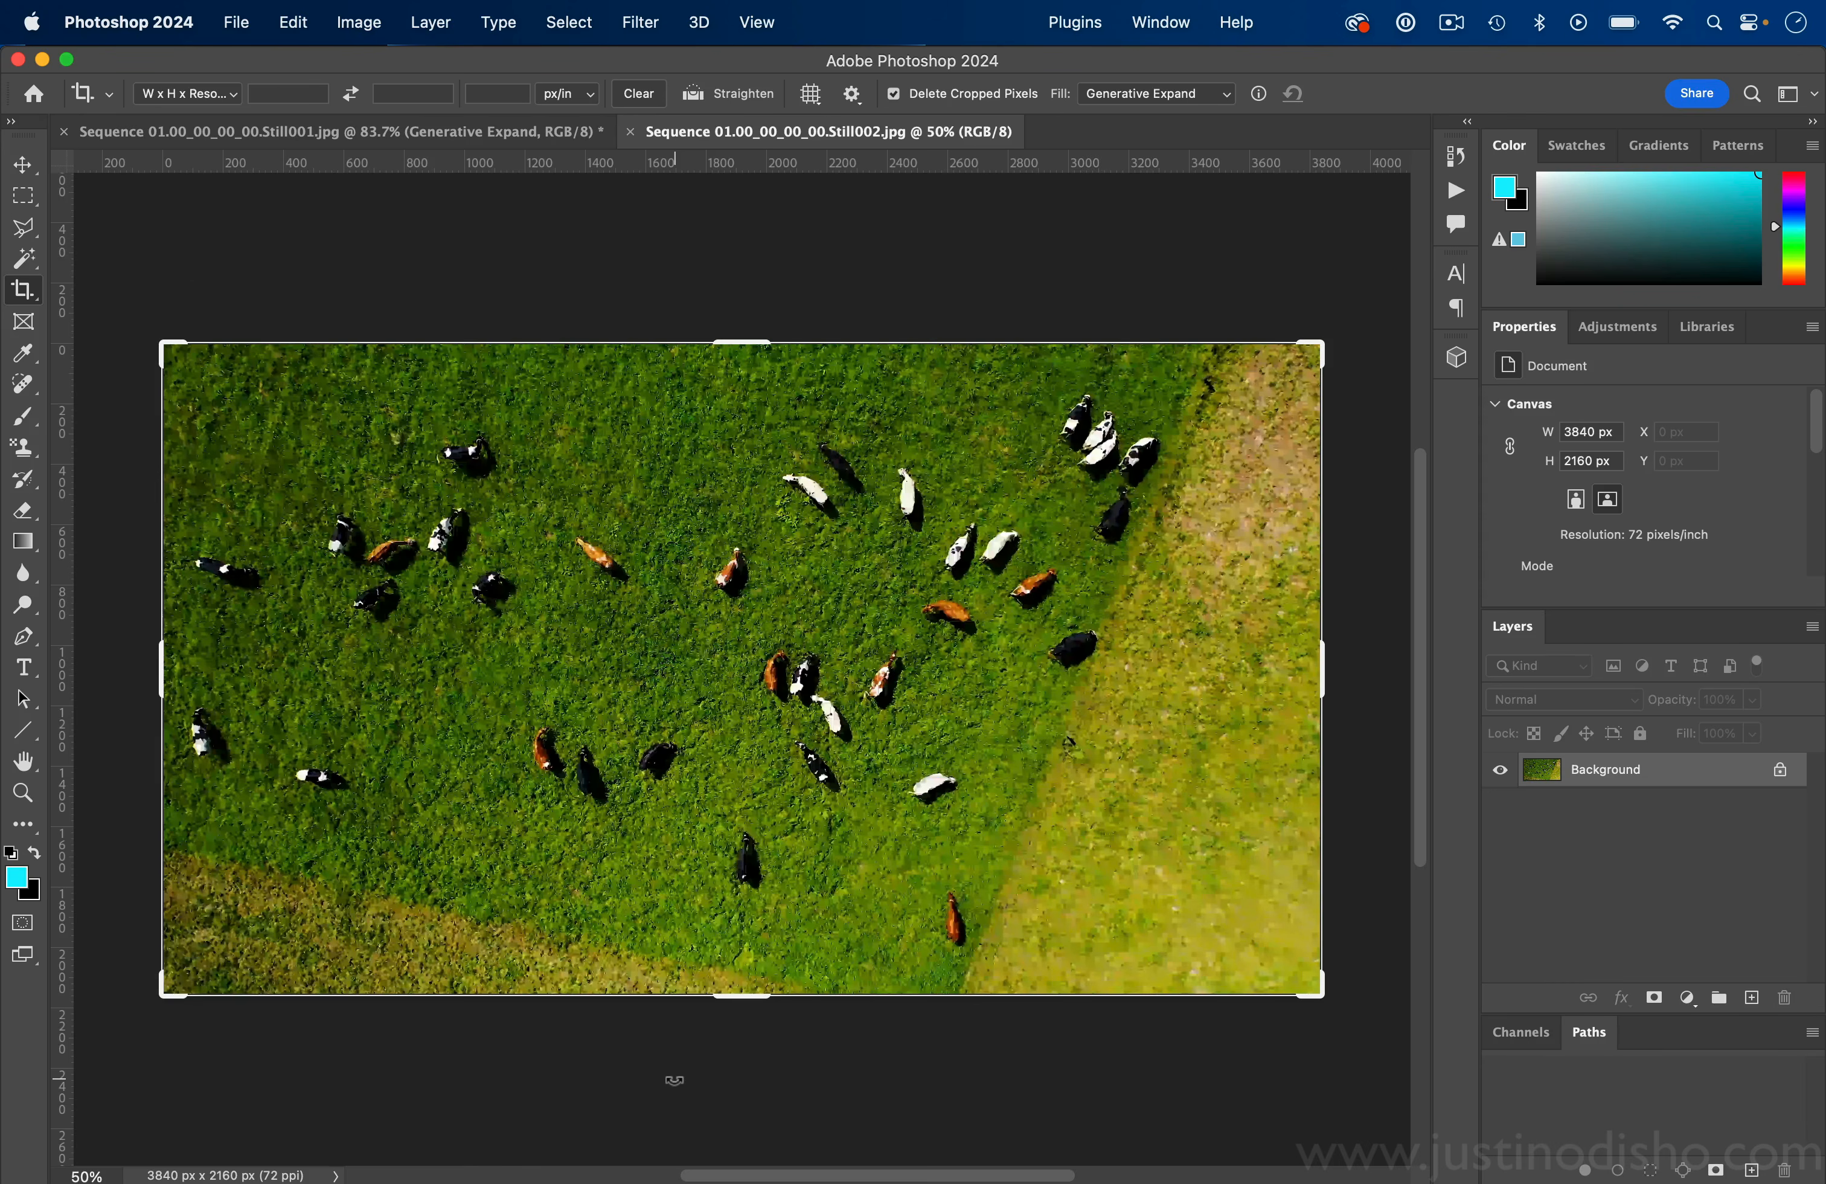
Step: Activate the Crop Tool with its fill option set to Generative Expand
right_click(28, 299)
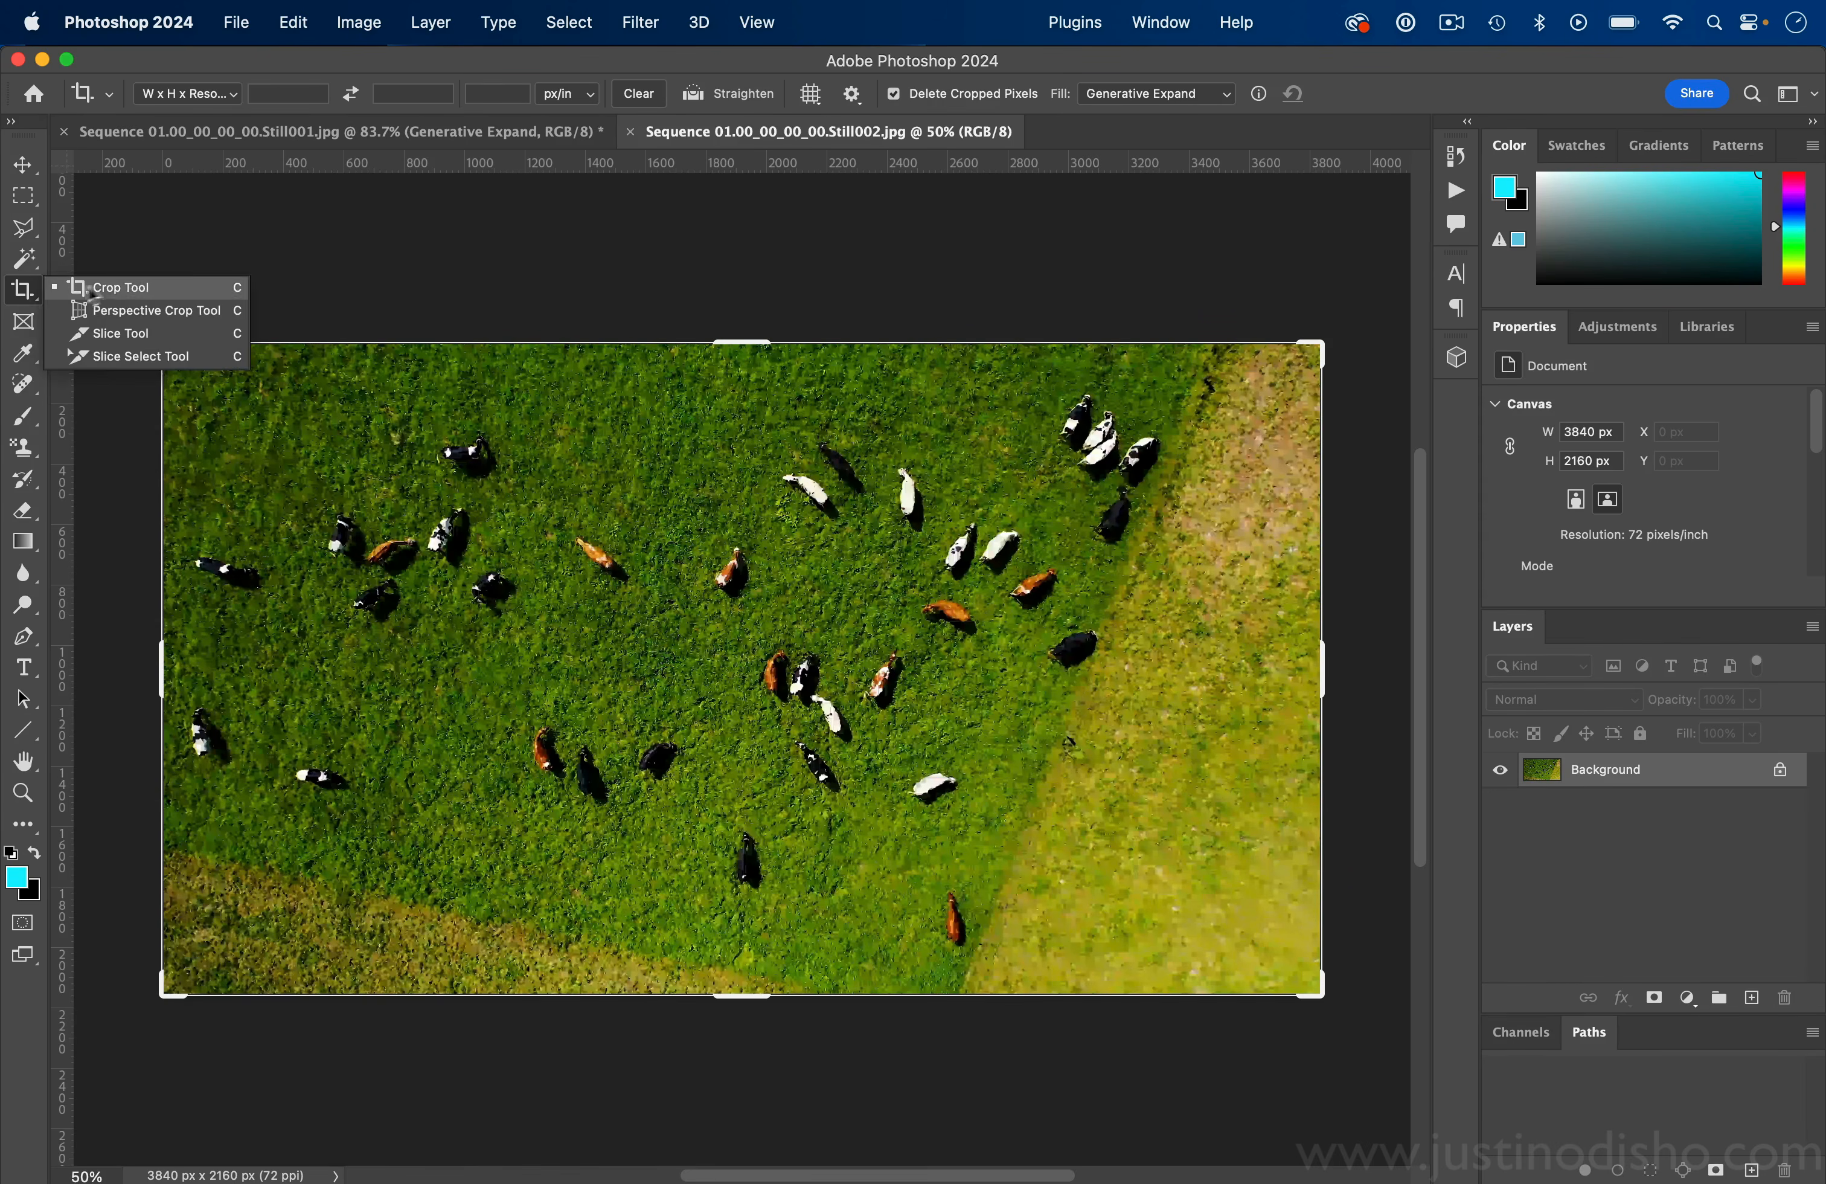
click(99, 287)
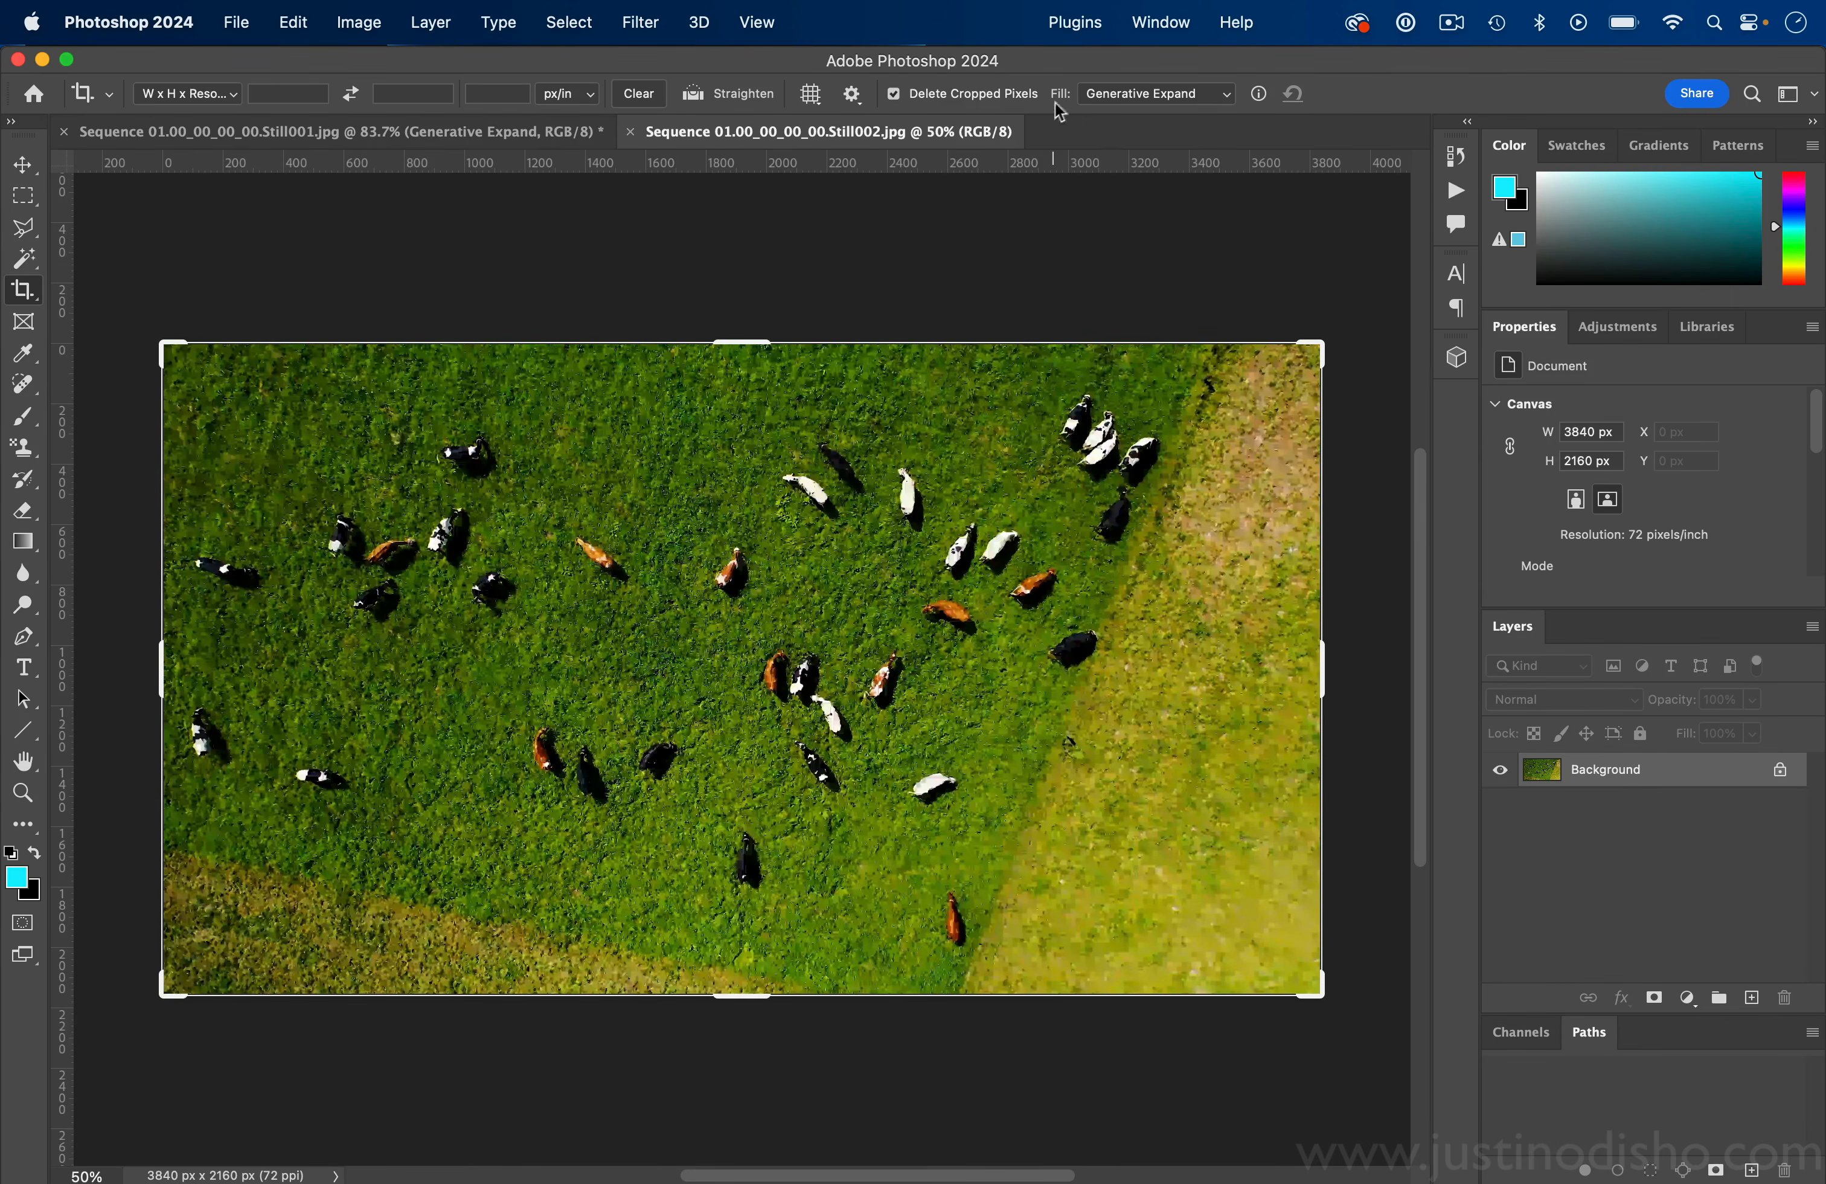
click(1107, 95)
click(1165, 99)
Step: Enlarge the crop frame evenly around the image to about 11524 x 6482 px and generate the expansion without a prompt
scroll(585, 543, down, 2)
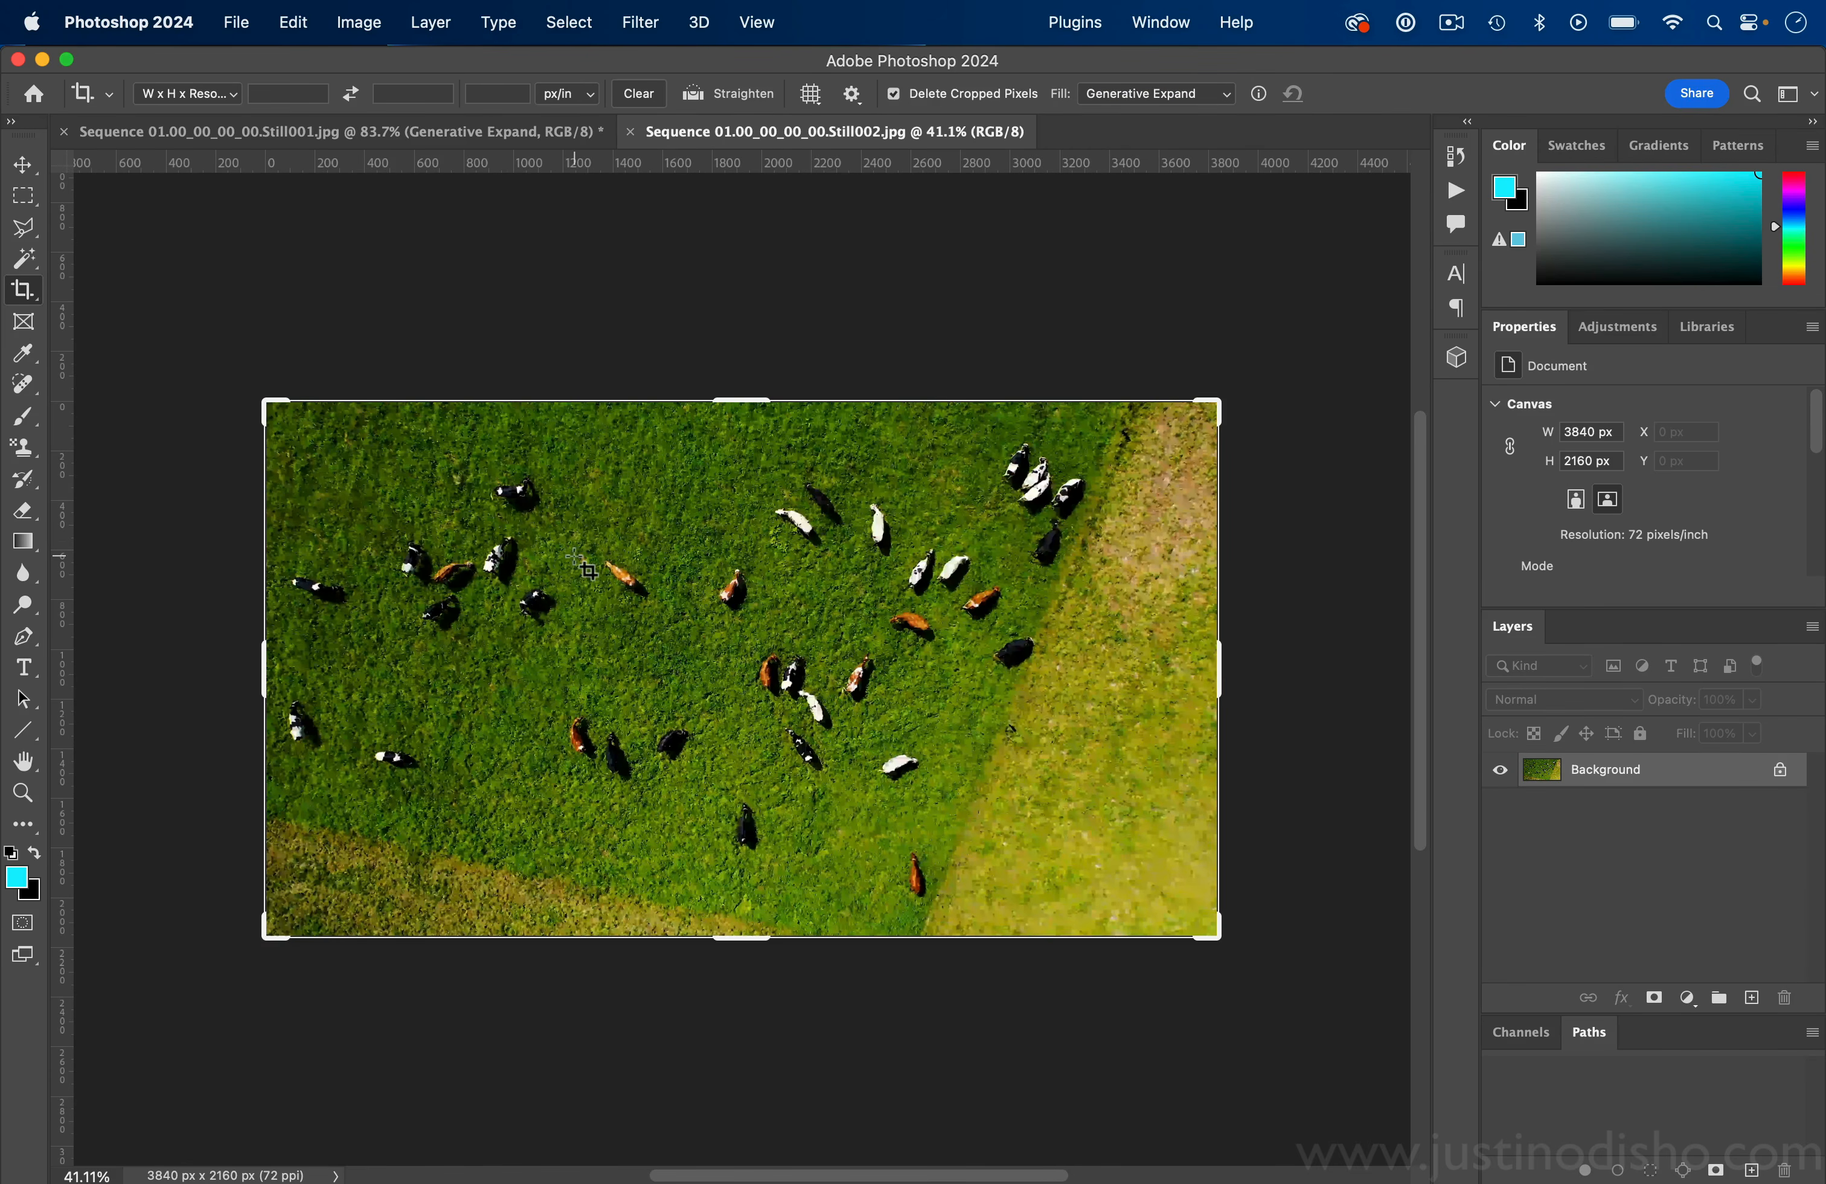
scroll(586, 544, down, 2)
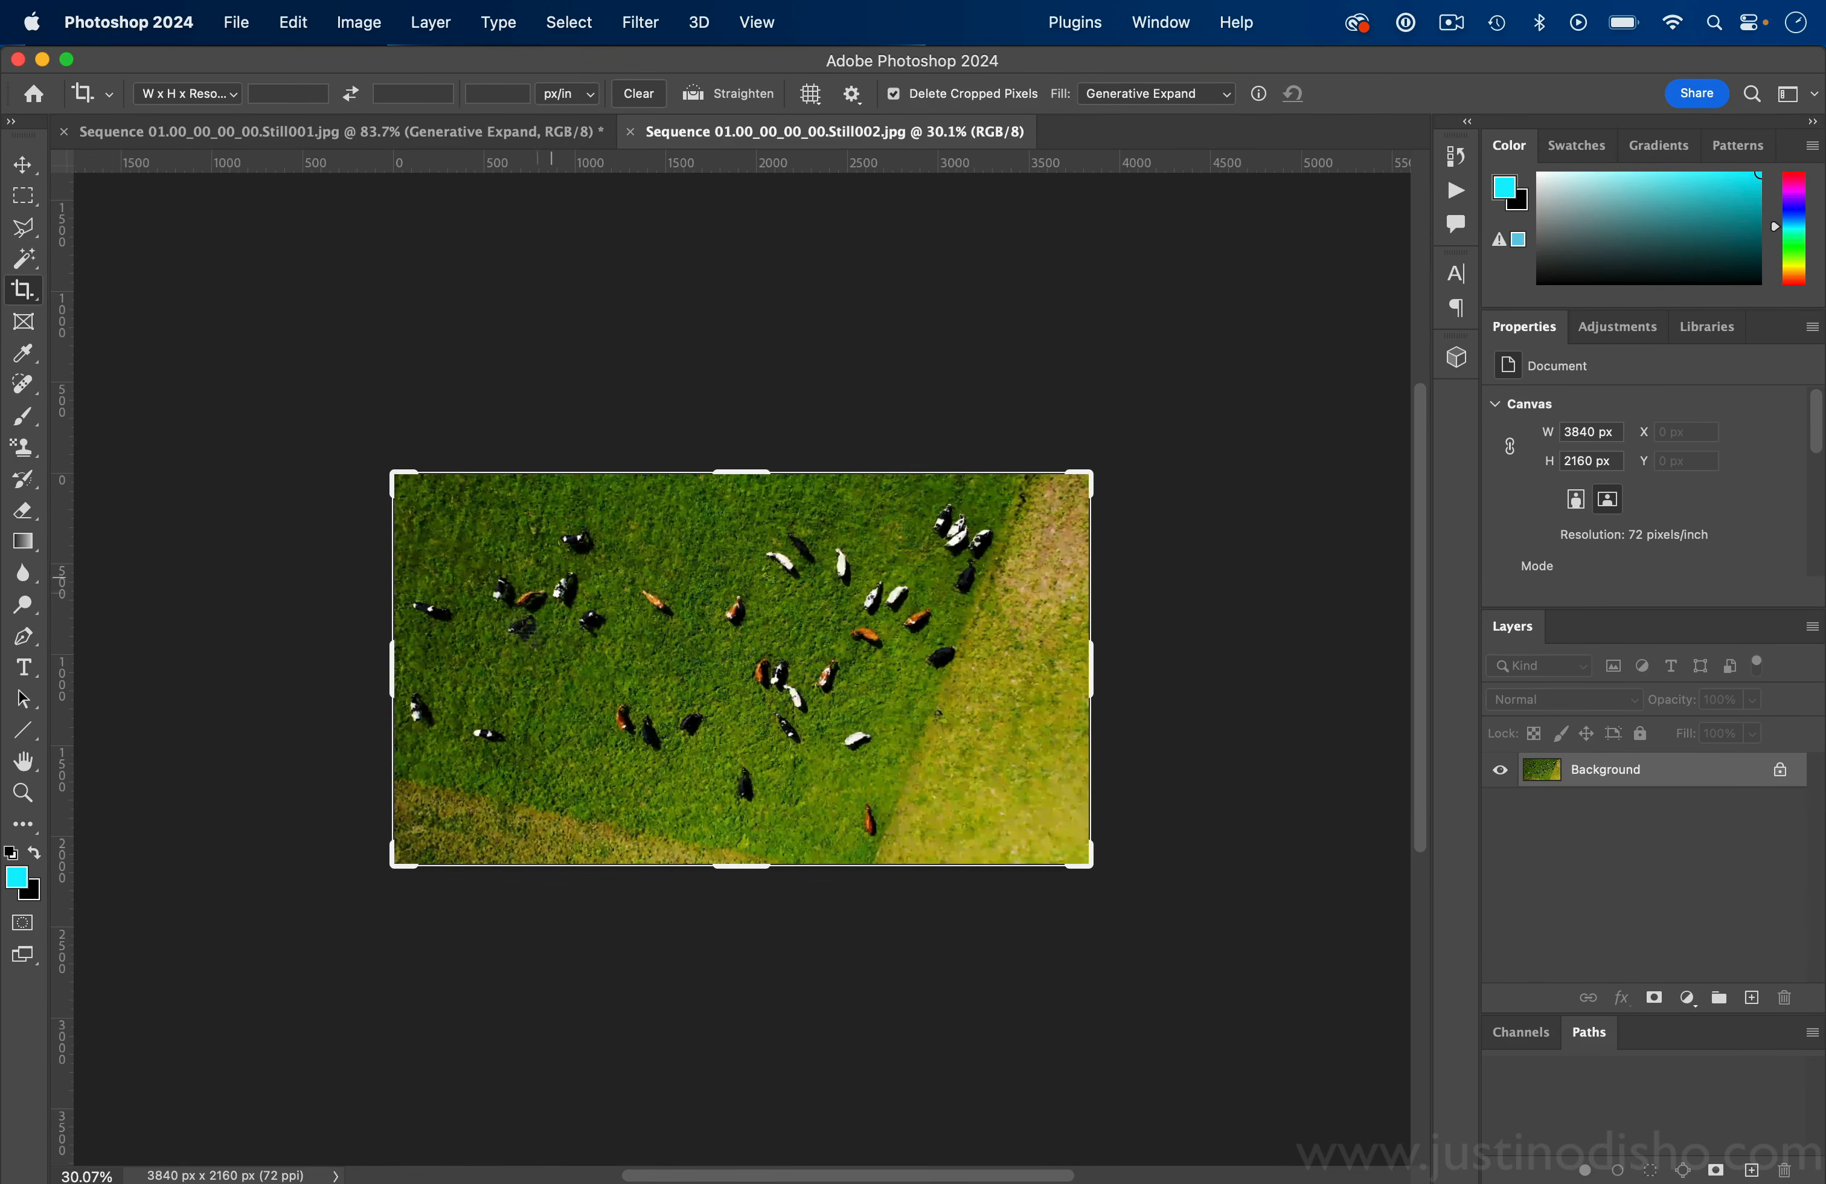
key(super+minus)
key(super+minus)
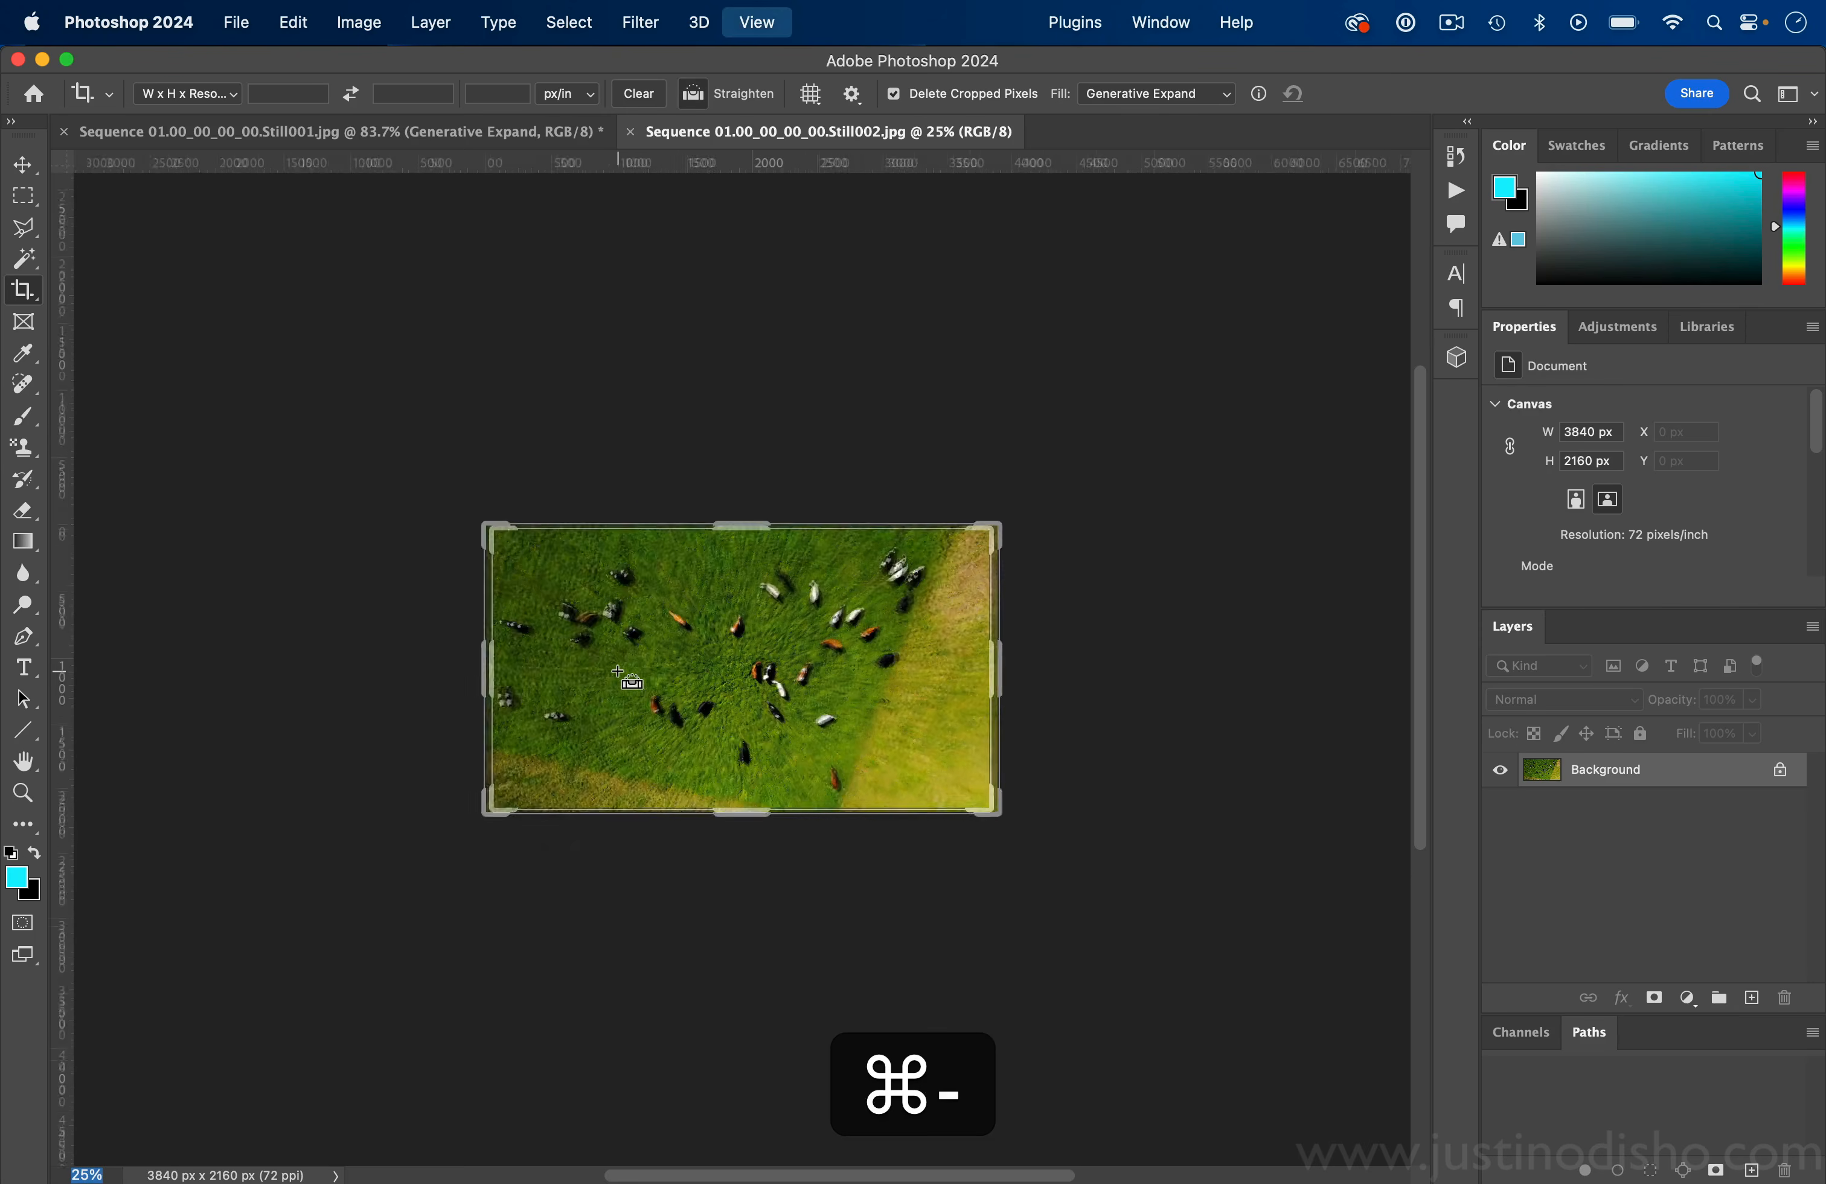
key(super+equal)
key(super+minus)
key(super+equal)
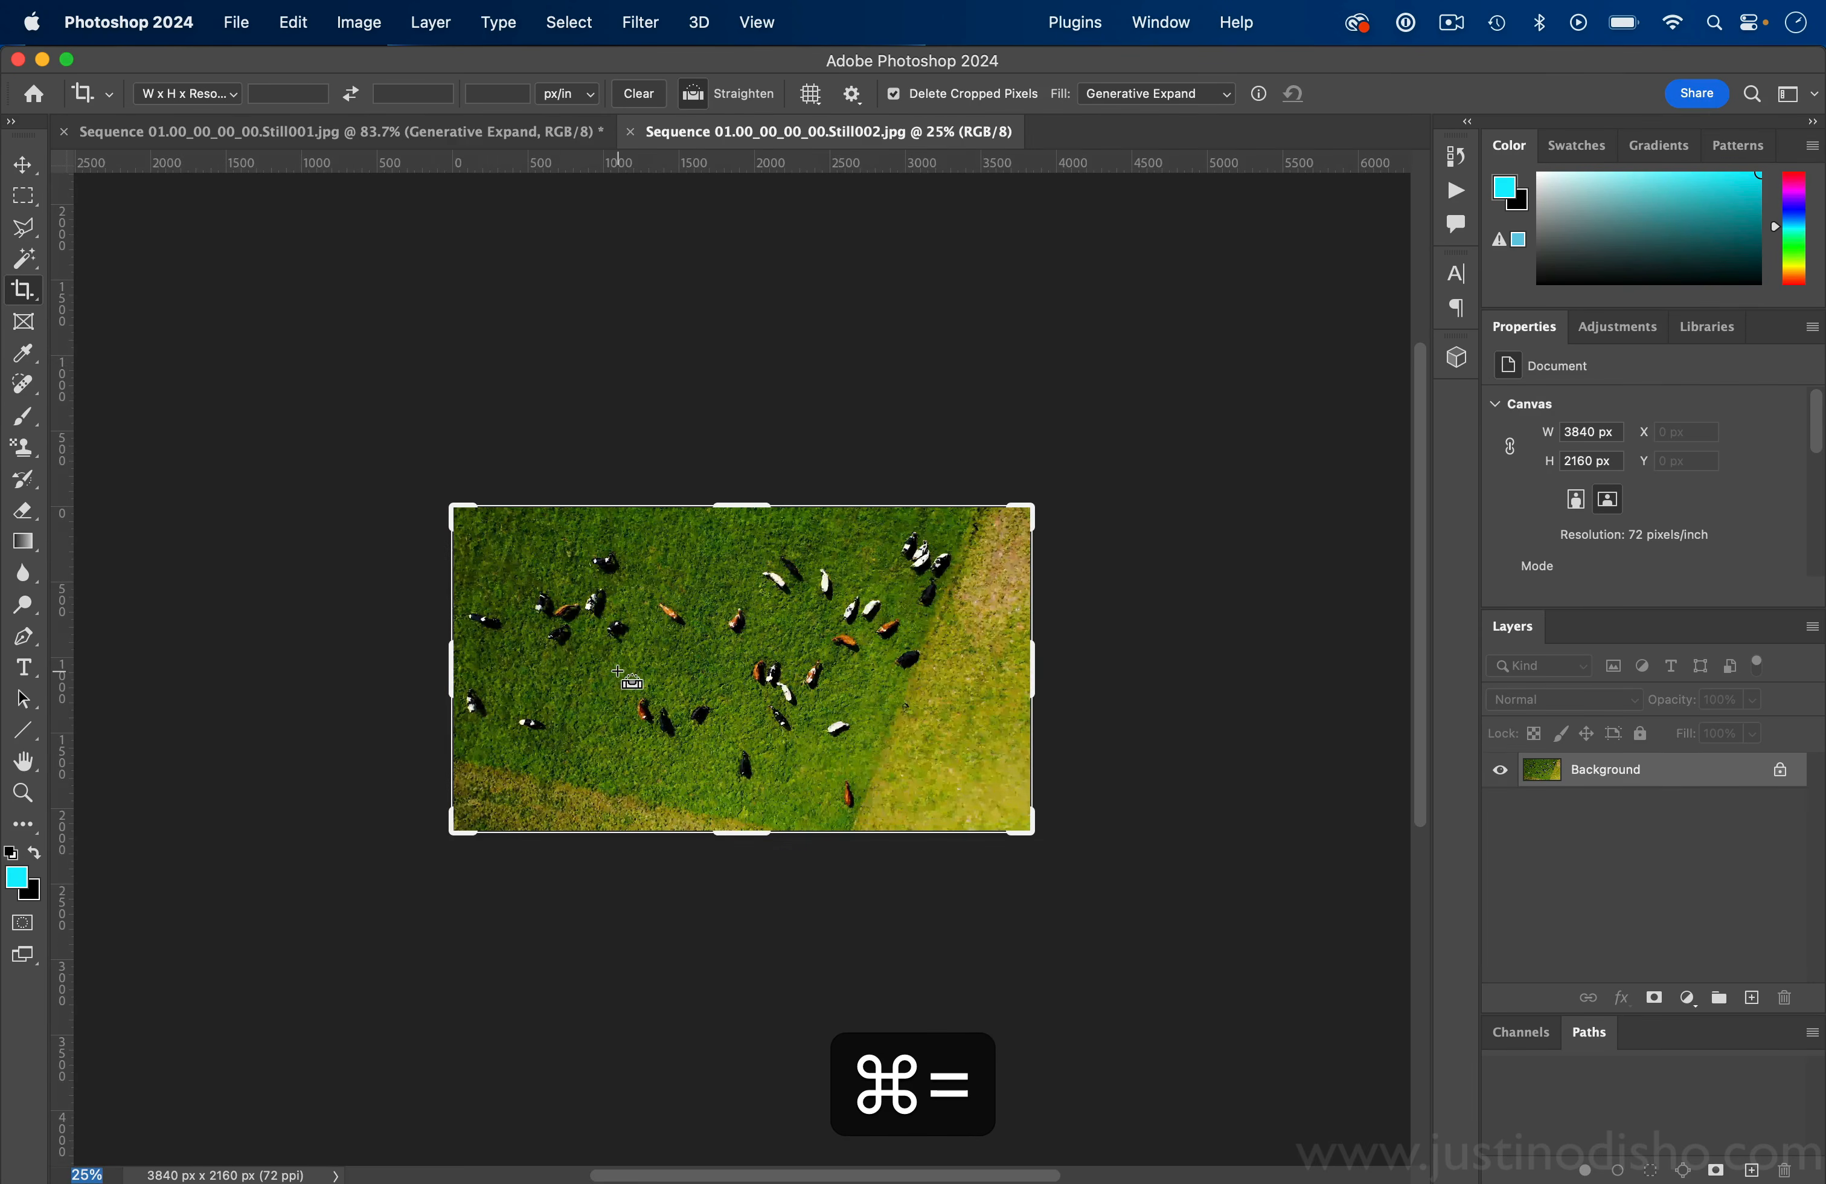
key(super+equal)
key(super+minus)
key(super+equal)
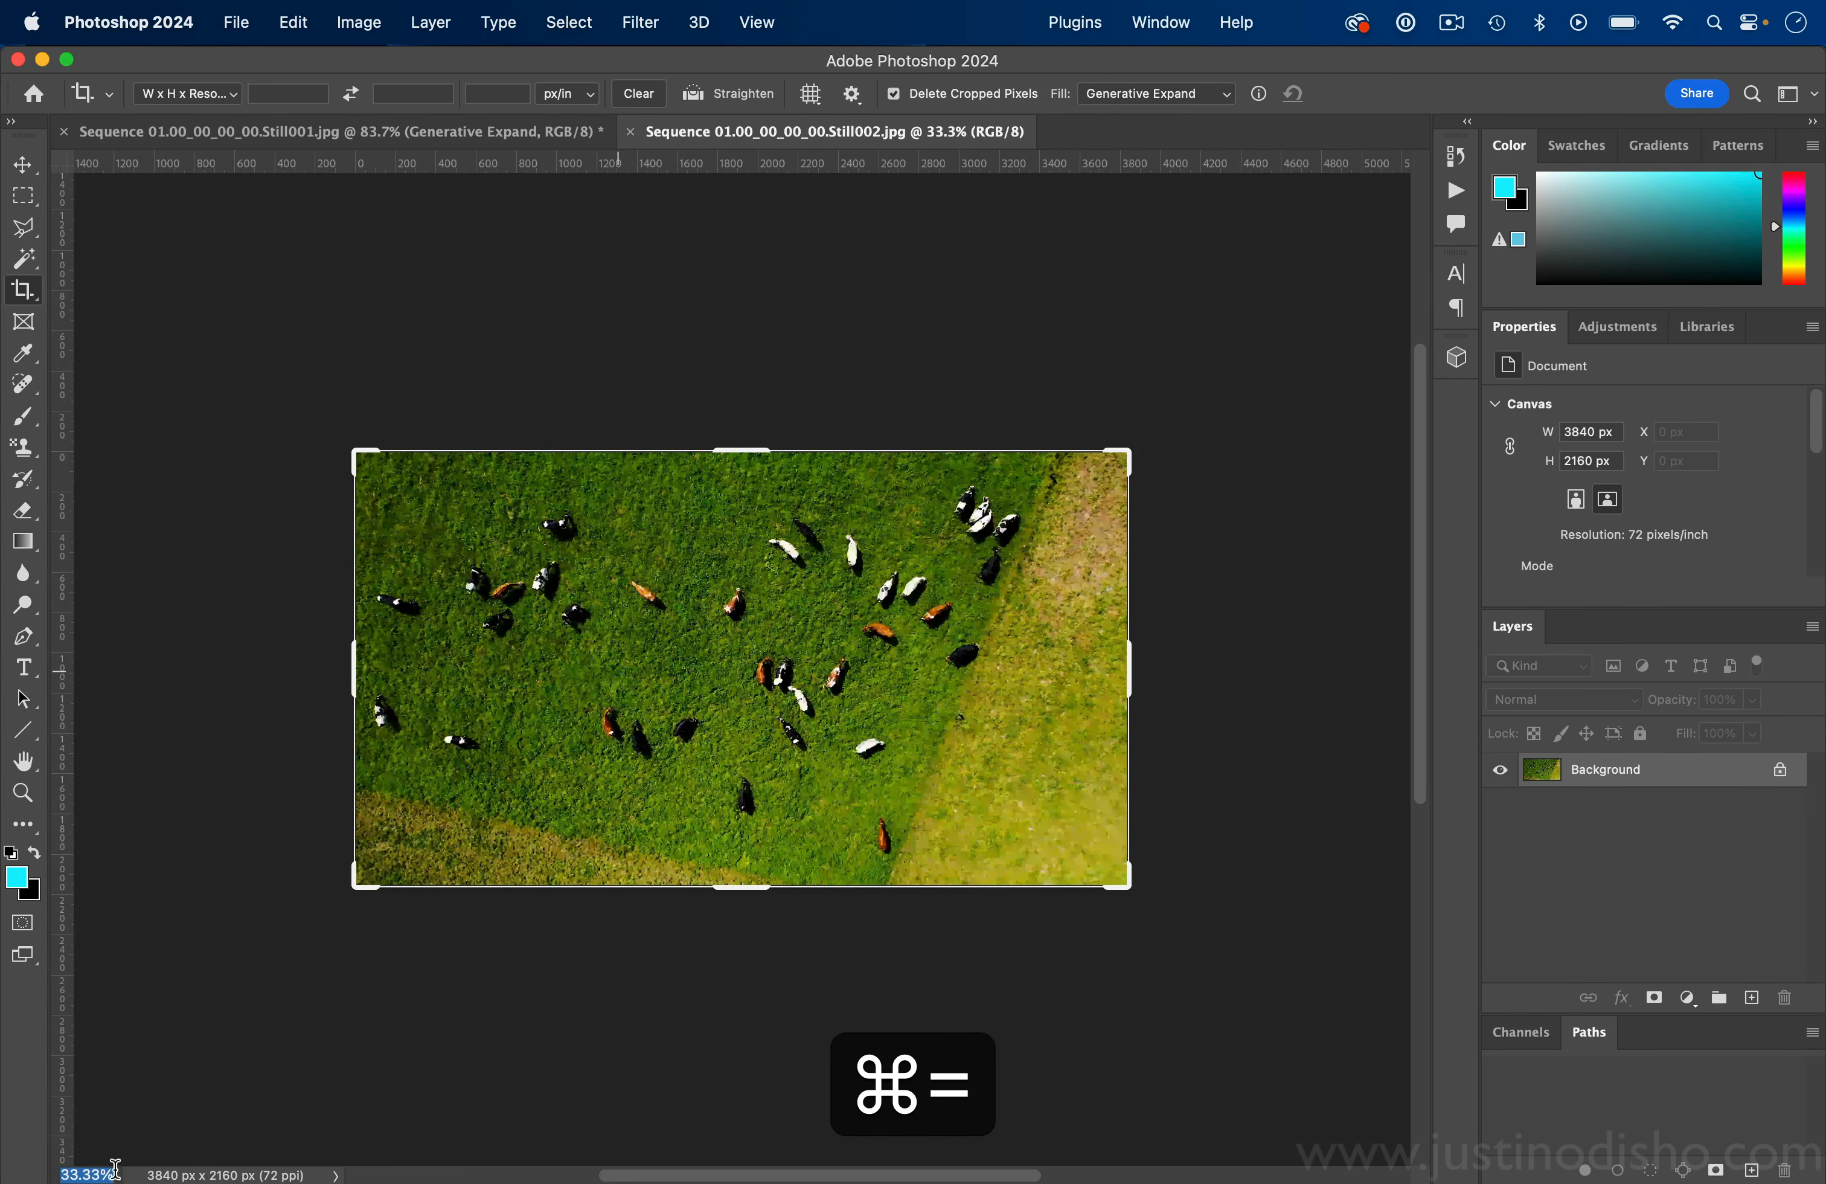
click(113, 1173)
drag(108, 1173, 35, 1174)
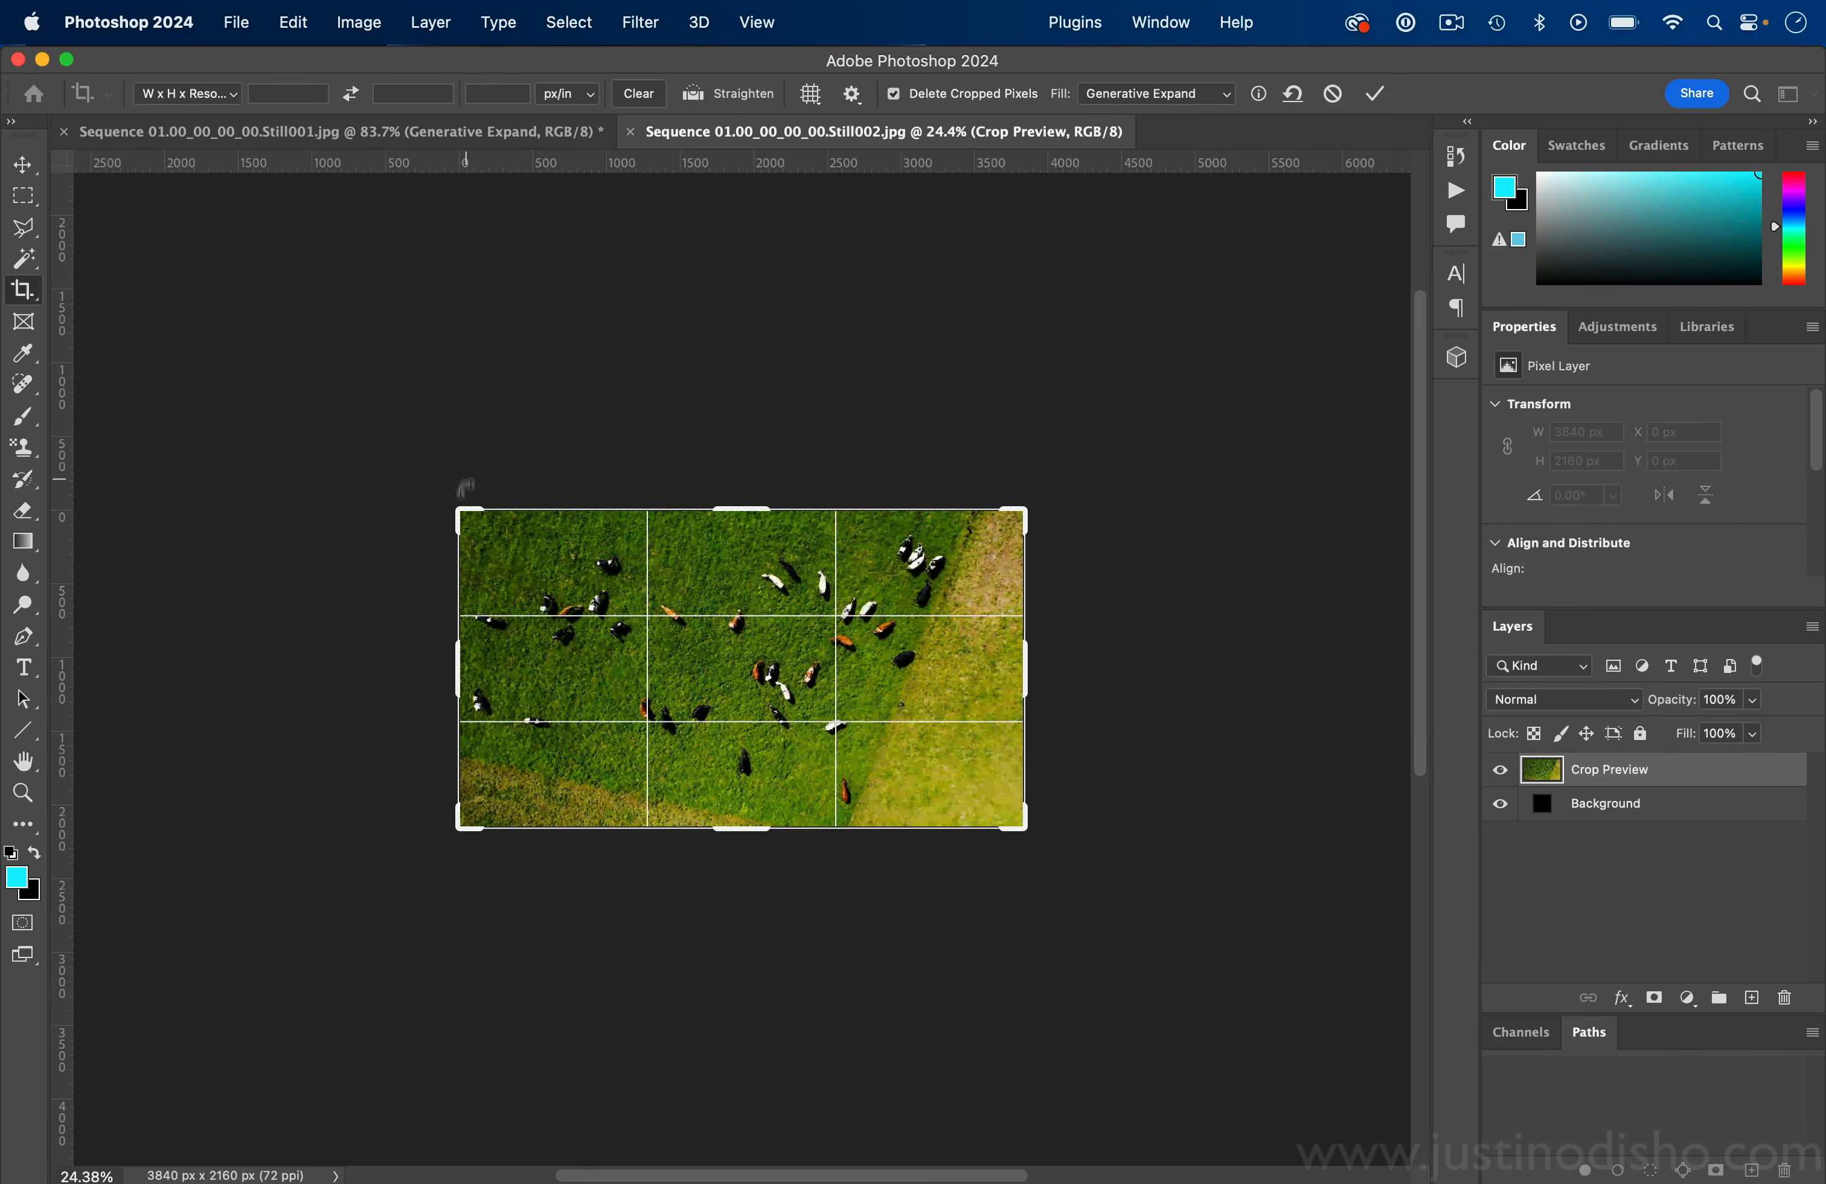
drag(462, 507, 631, 231)
key(alt)
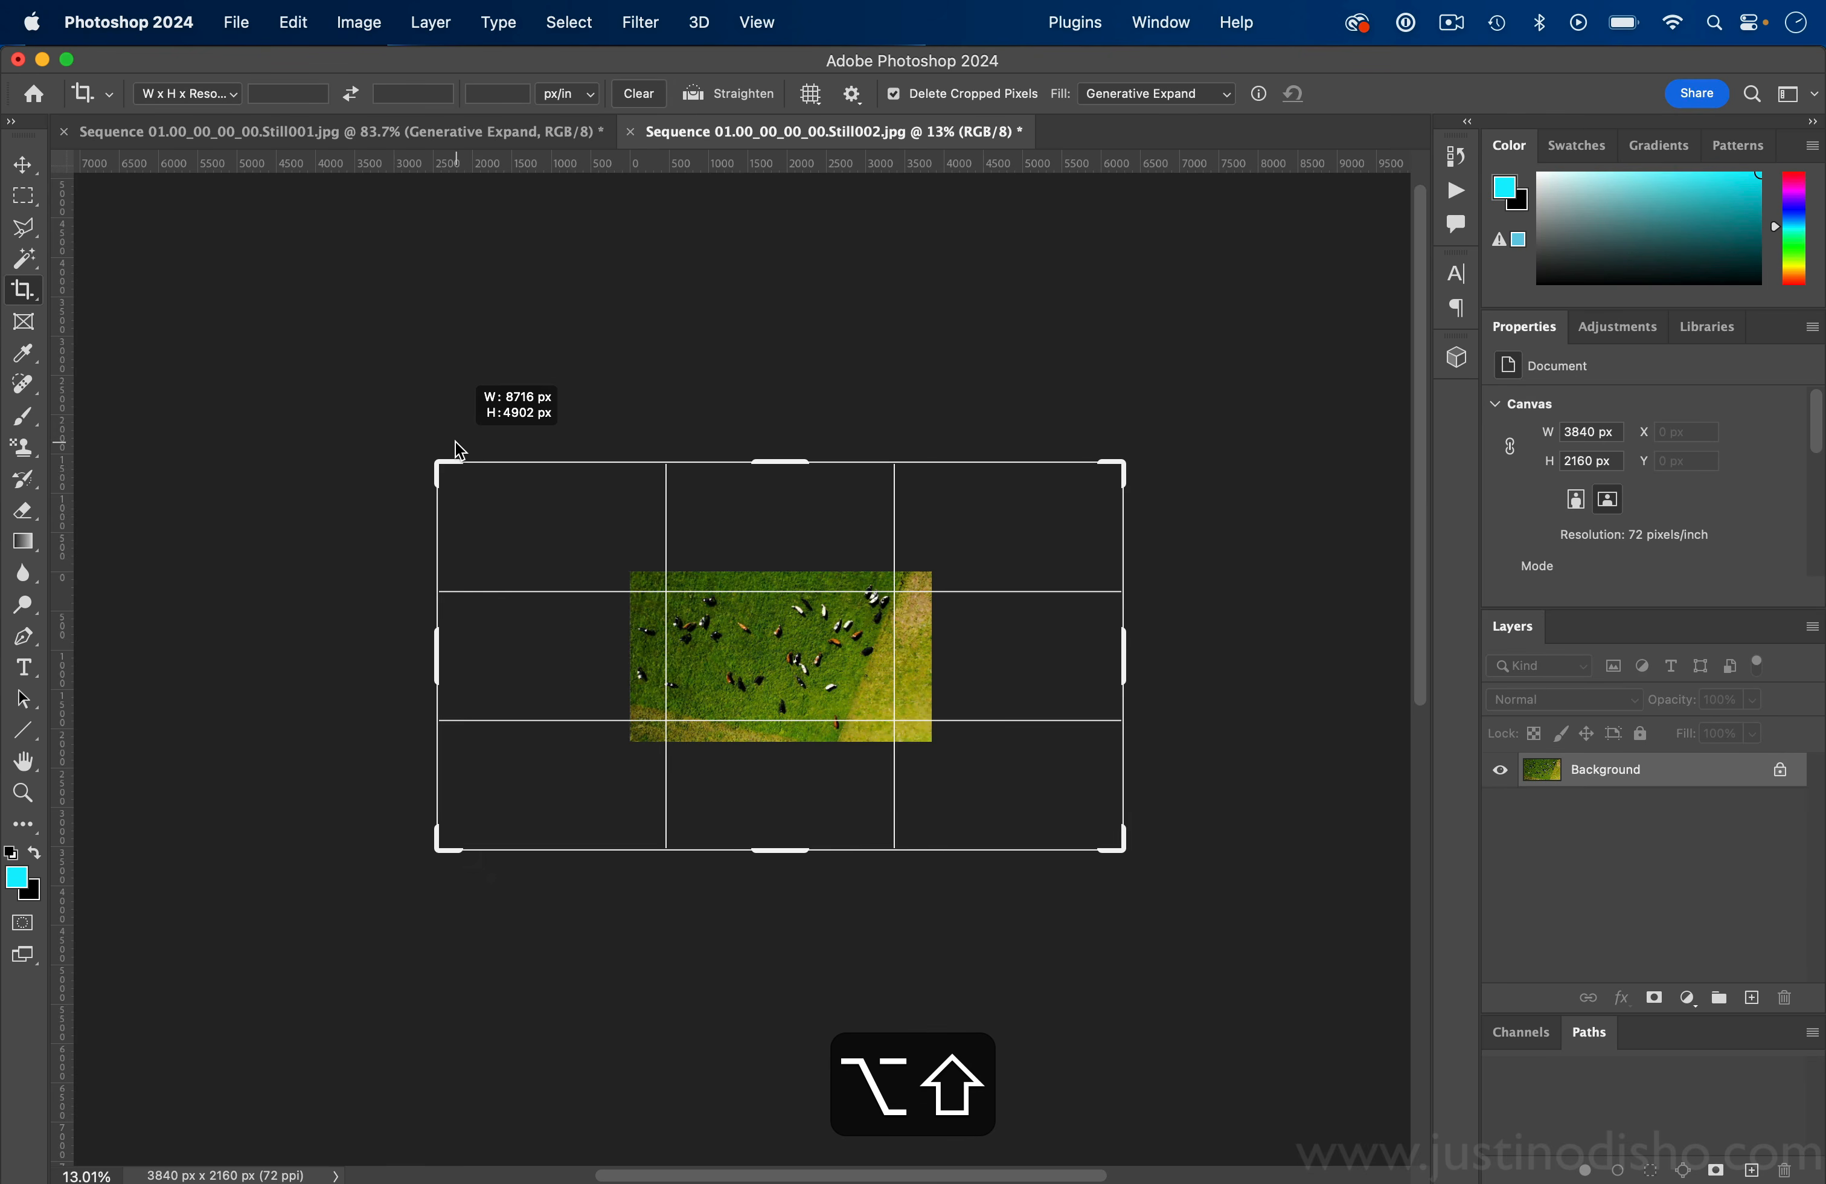
drag(459, 450, 336, 415)
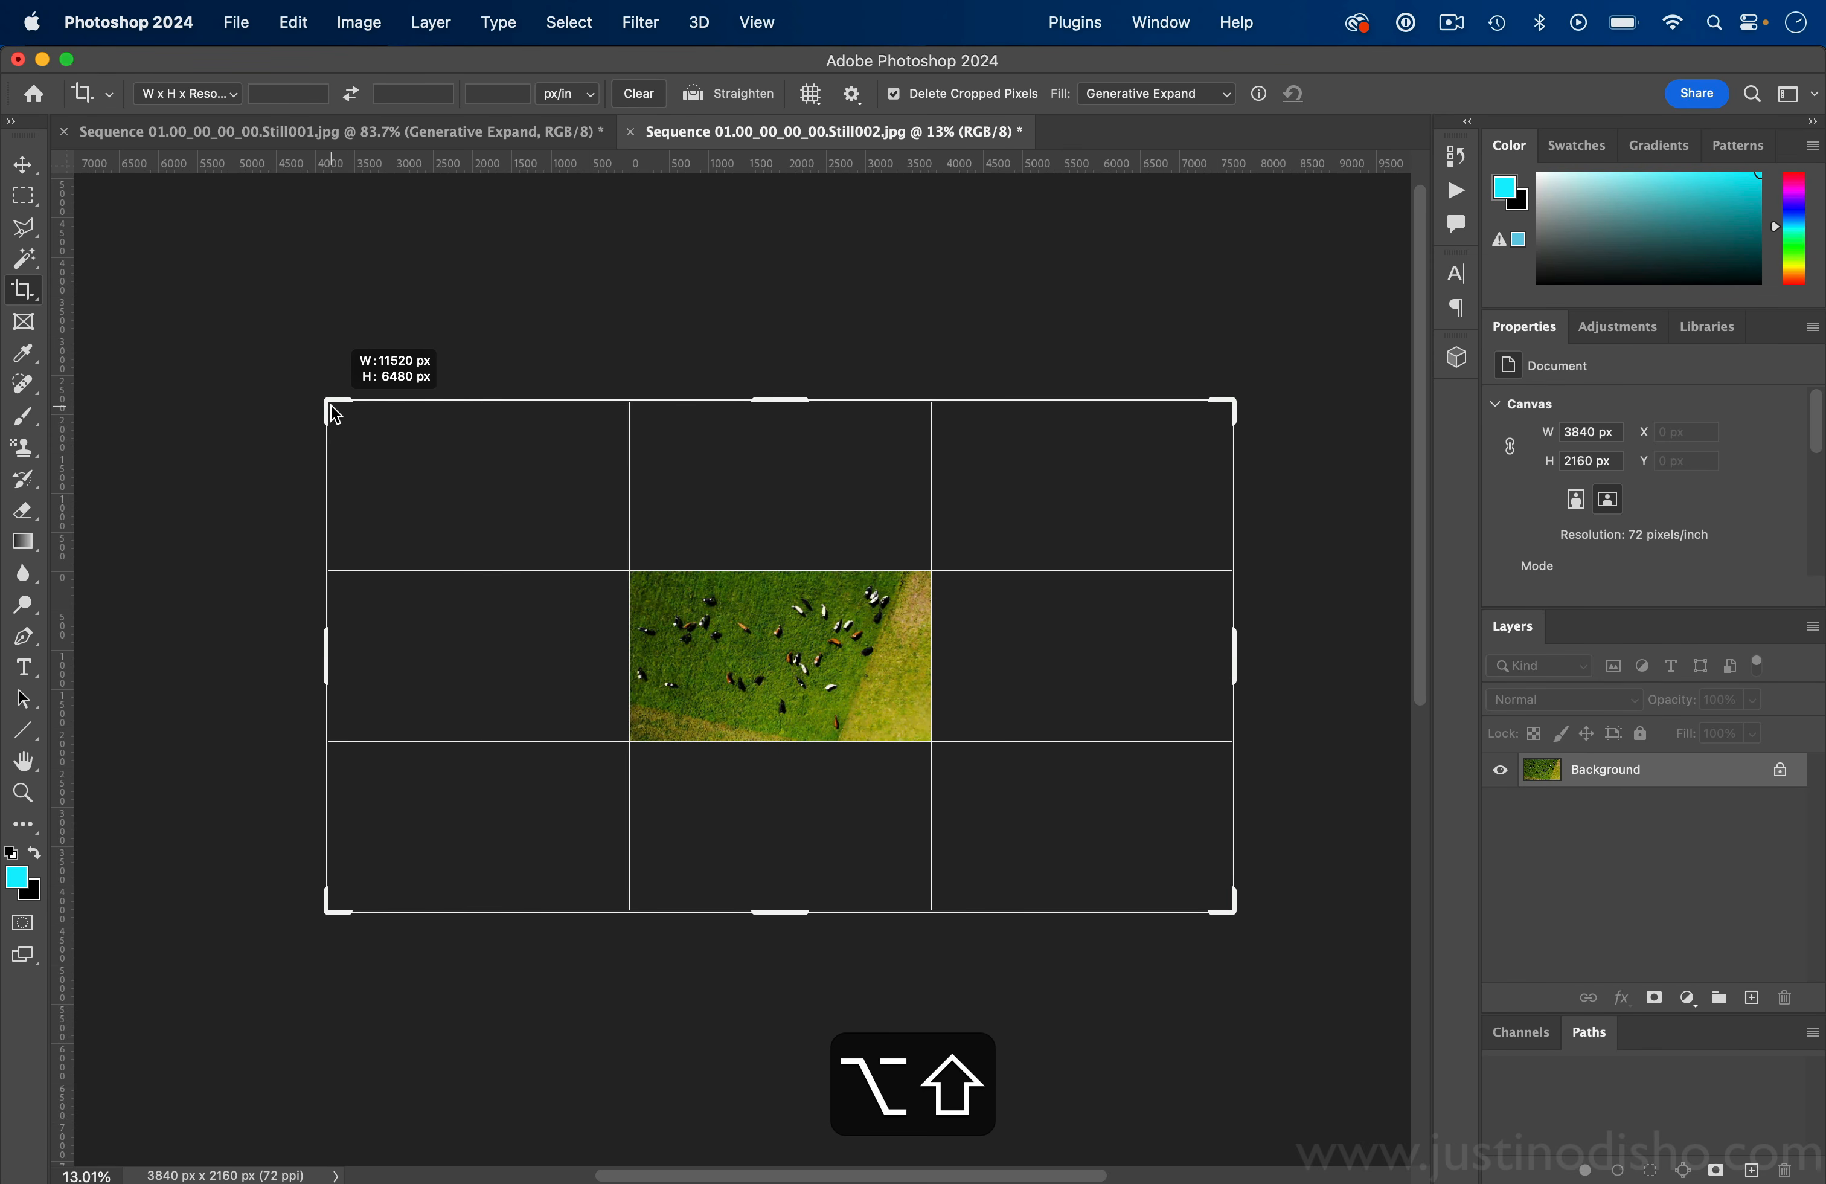
drag(335, 415, 335, 408)
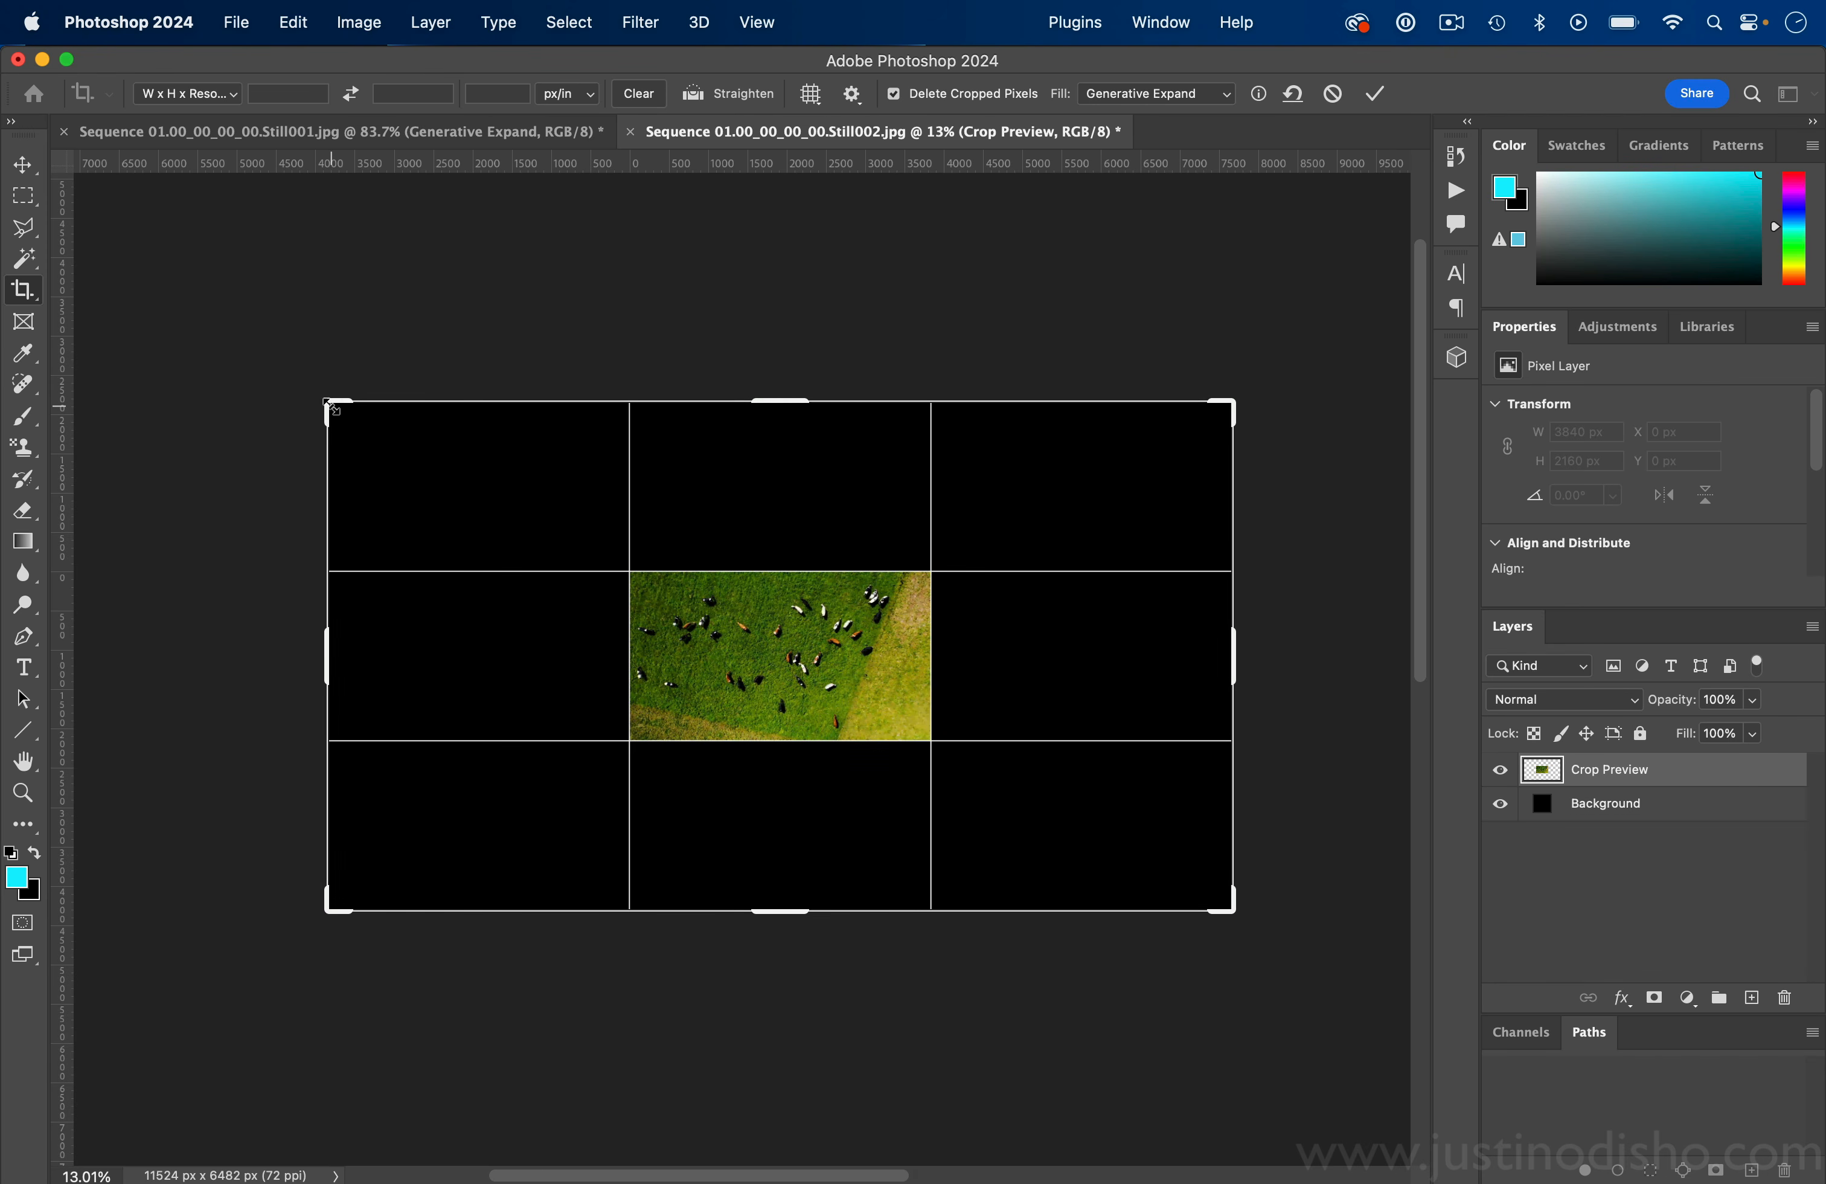
key(Return)
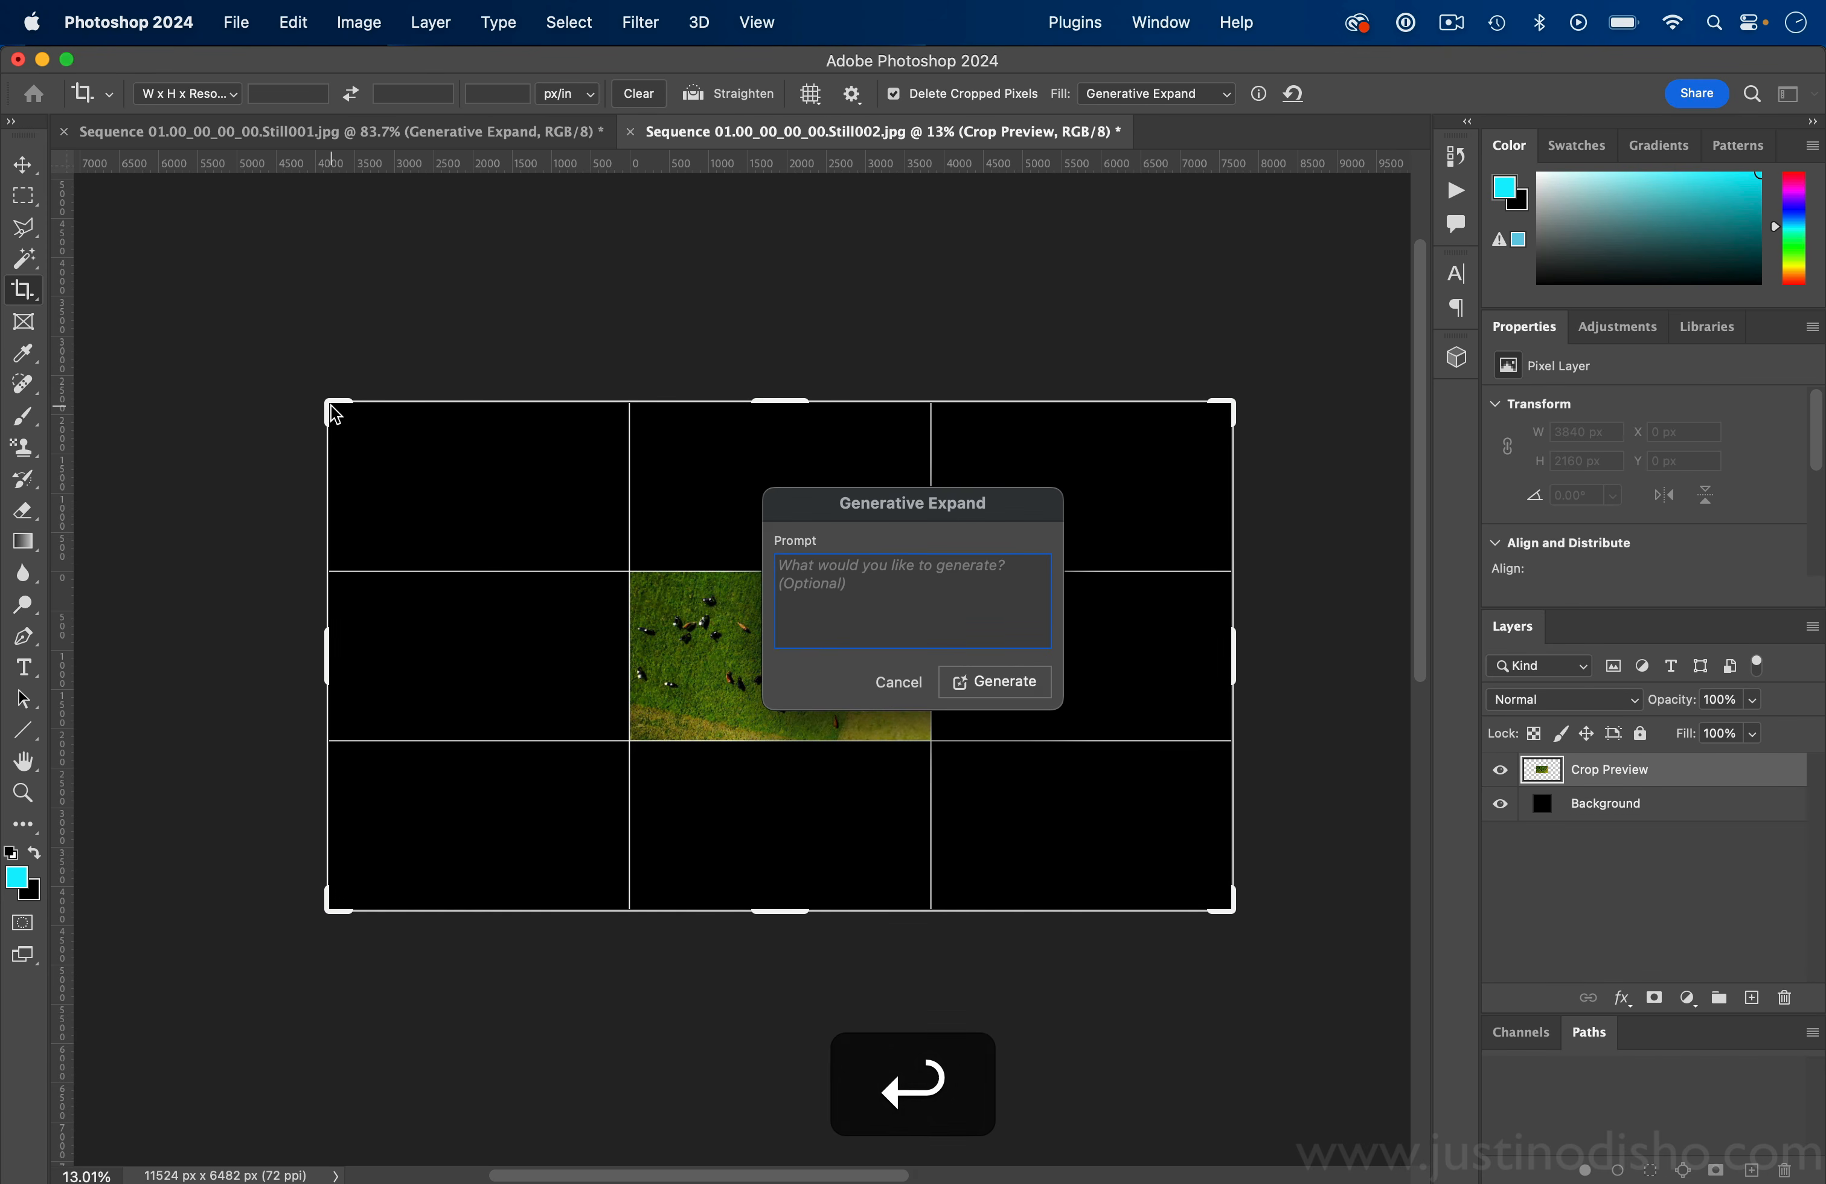
click(1012, 680)
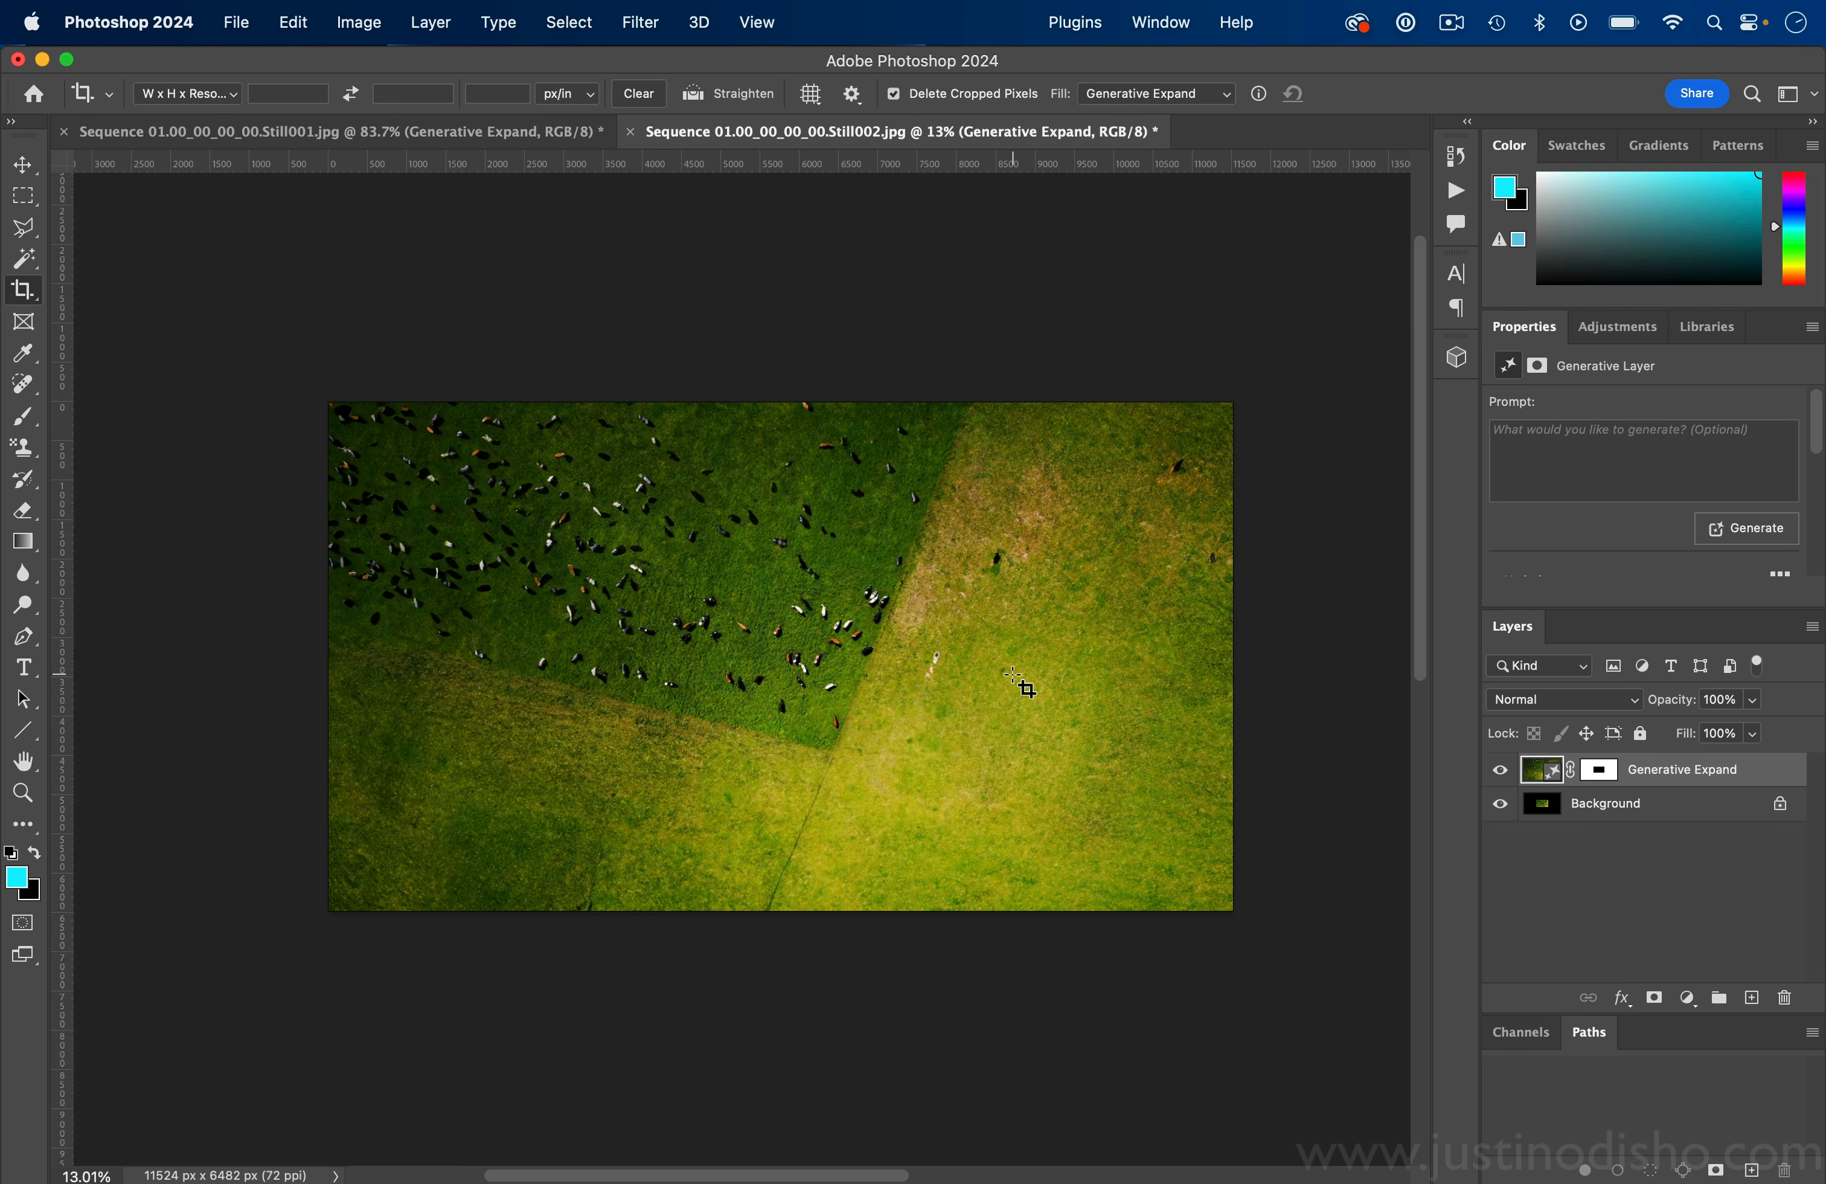
Step: Compare the three generated variations of the expanded field and return to the first one
drag(1816, 437, 1822, 510)
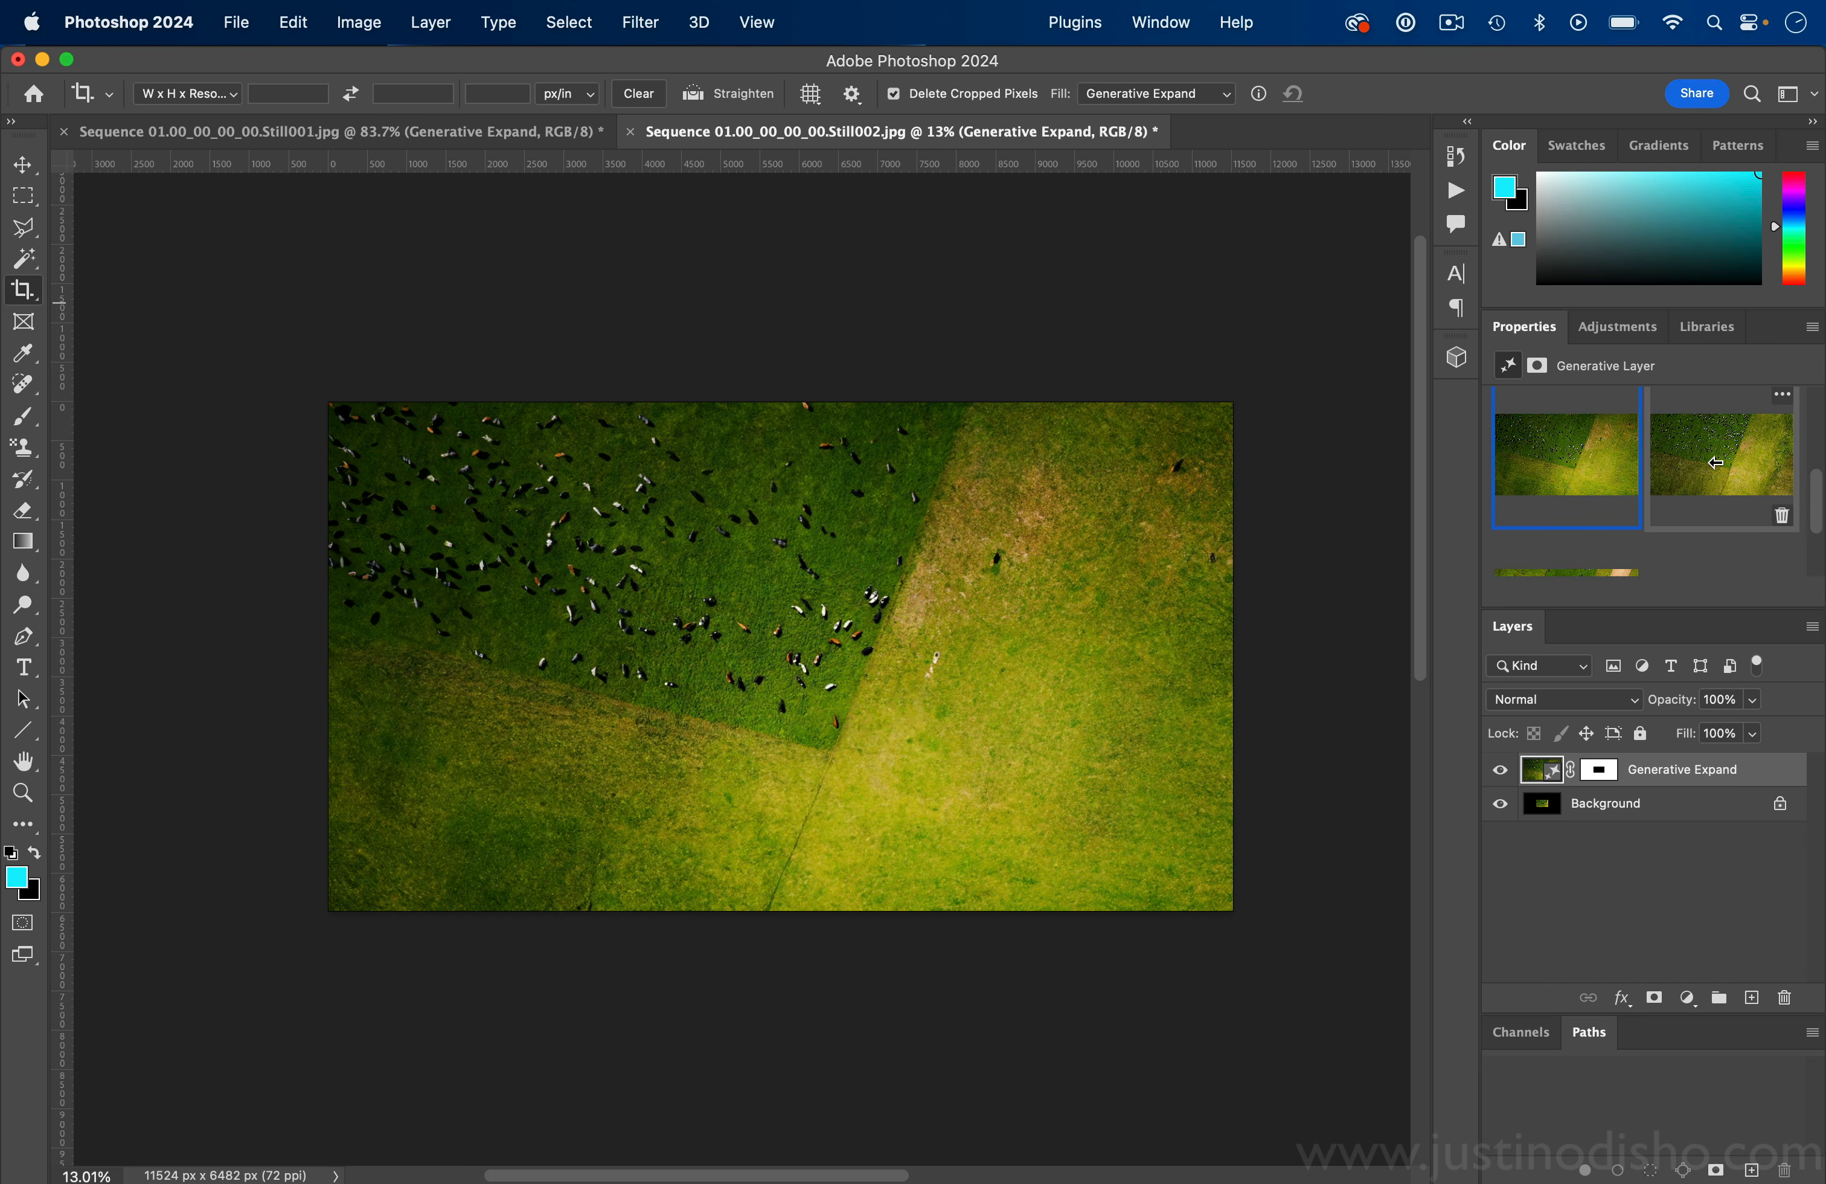
click(1719, 466)
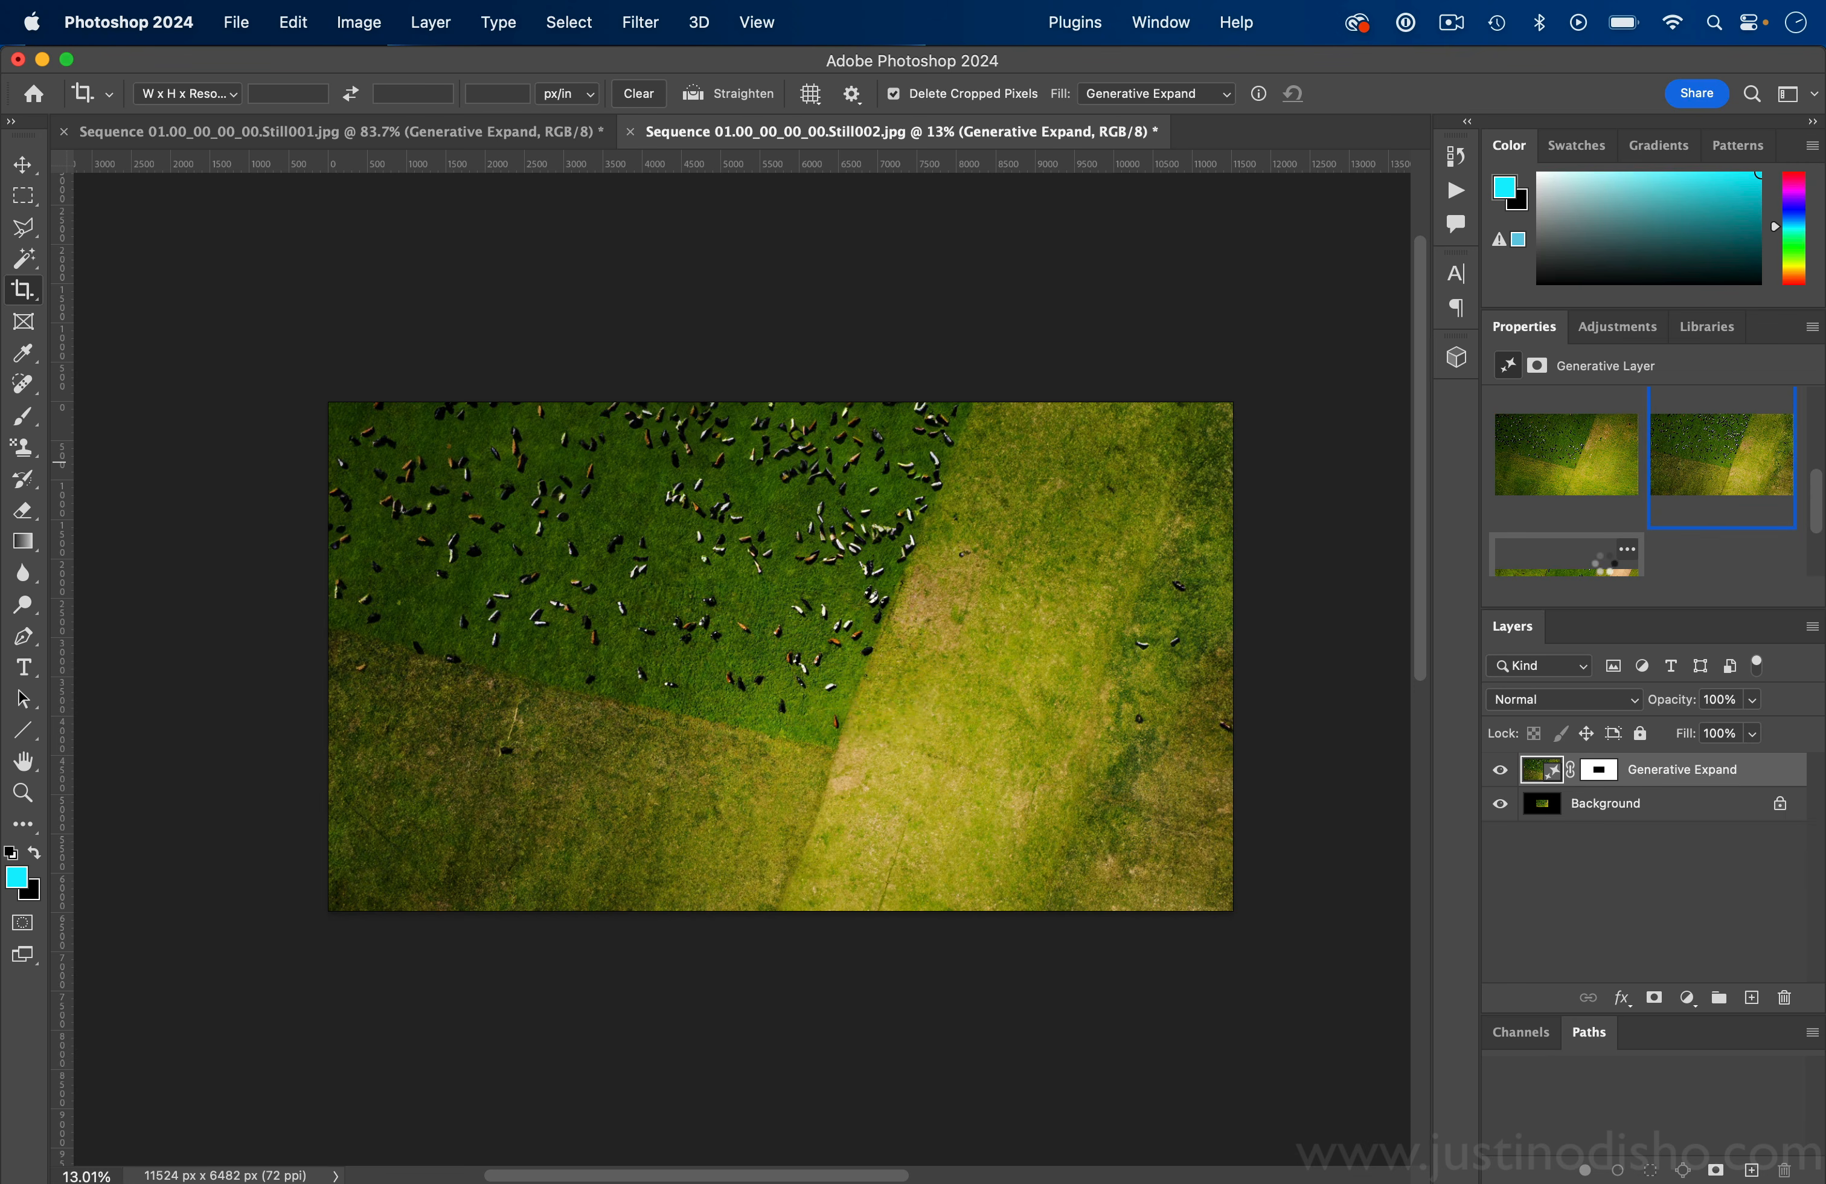
click(1606, 570)
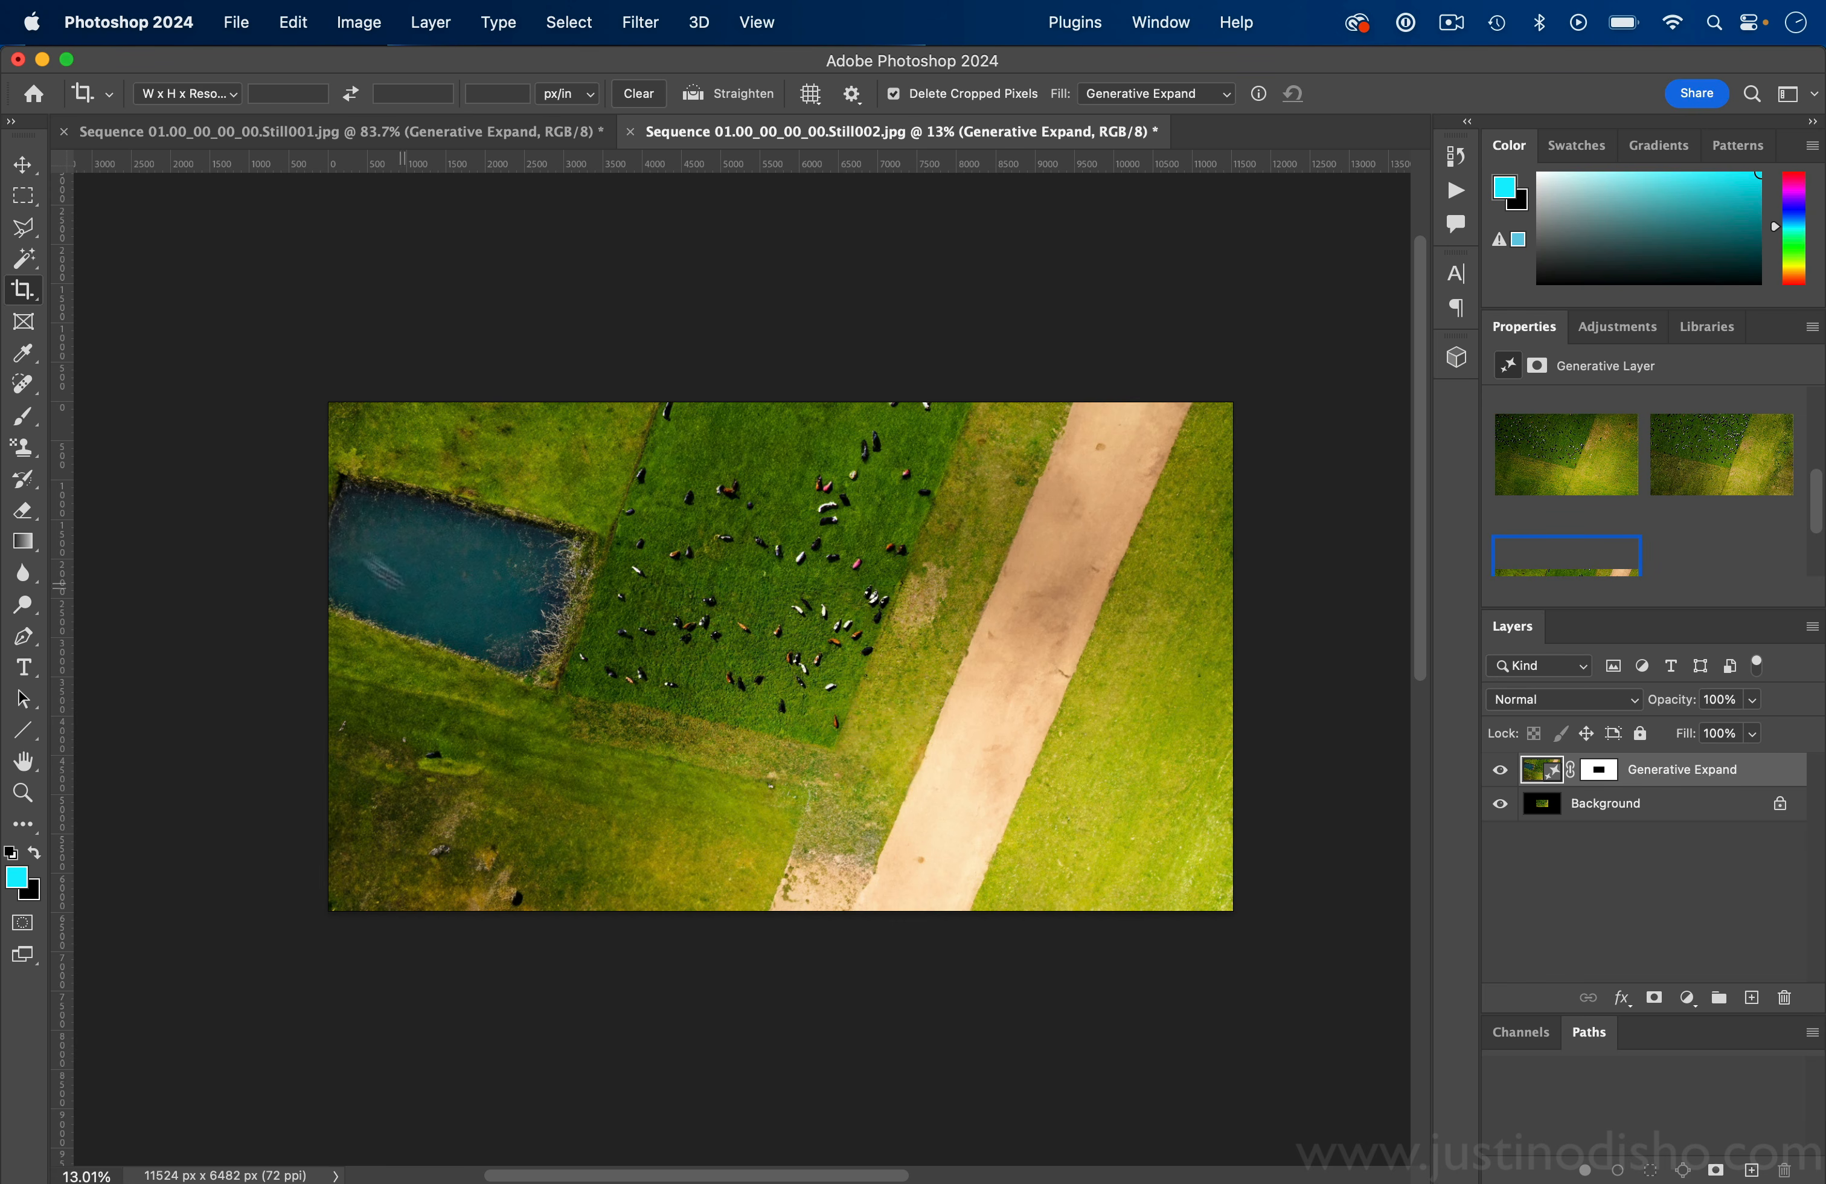
click(1550, 459)
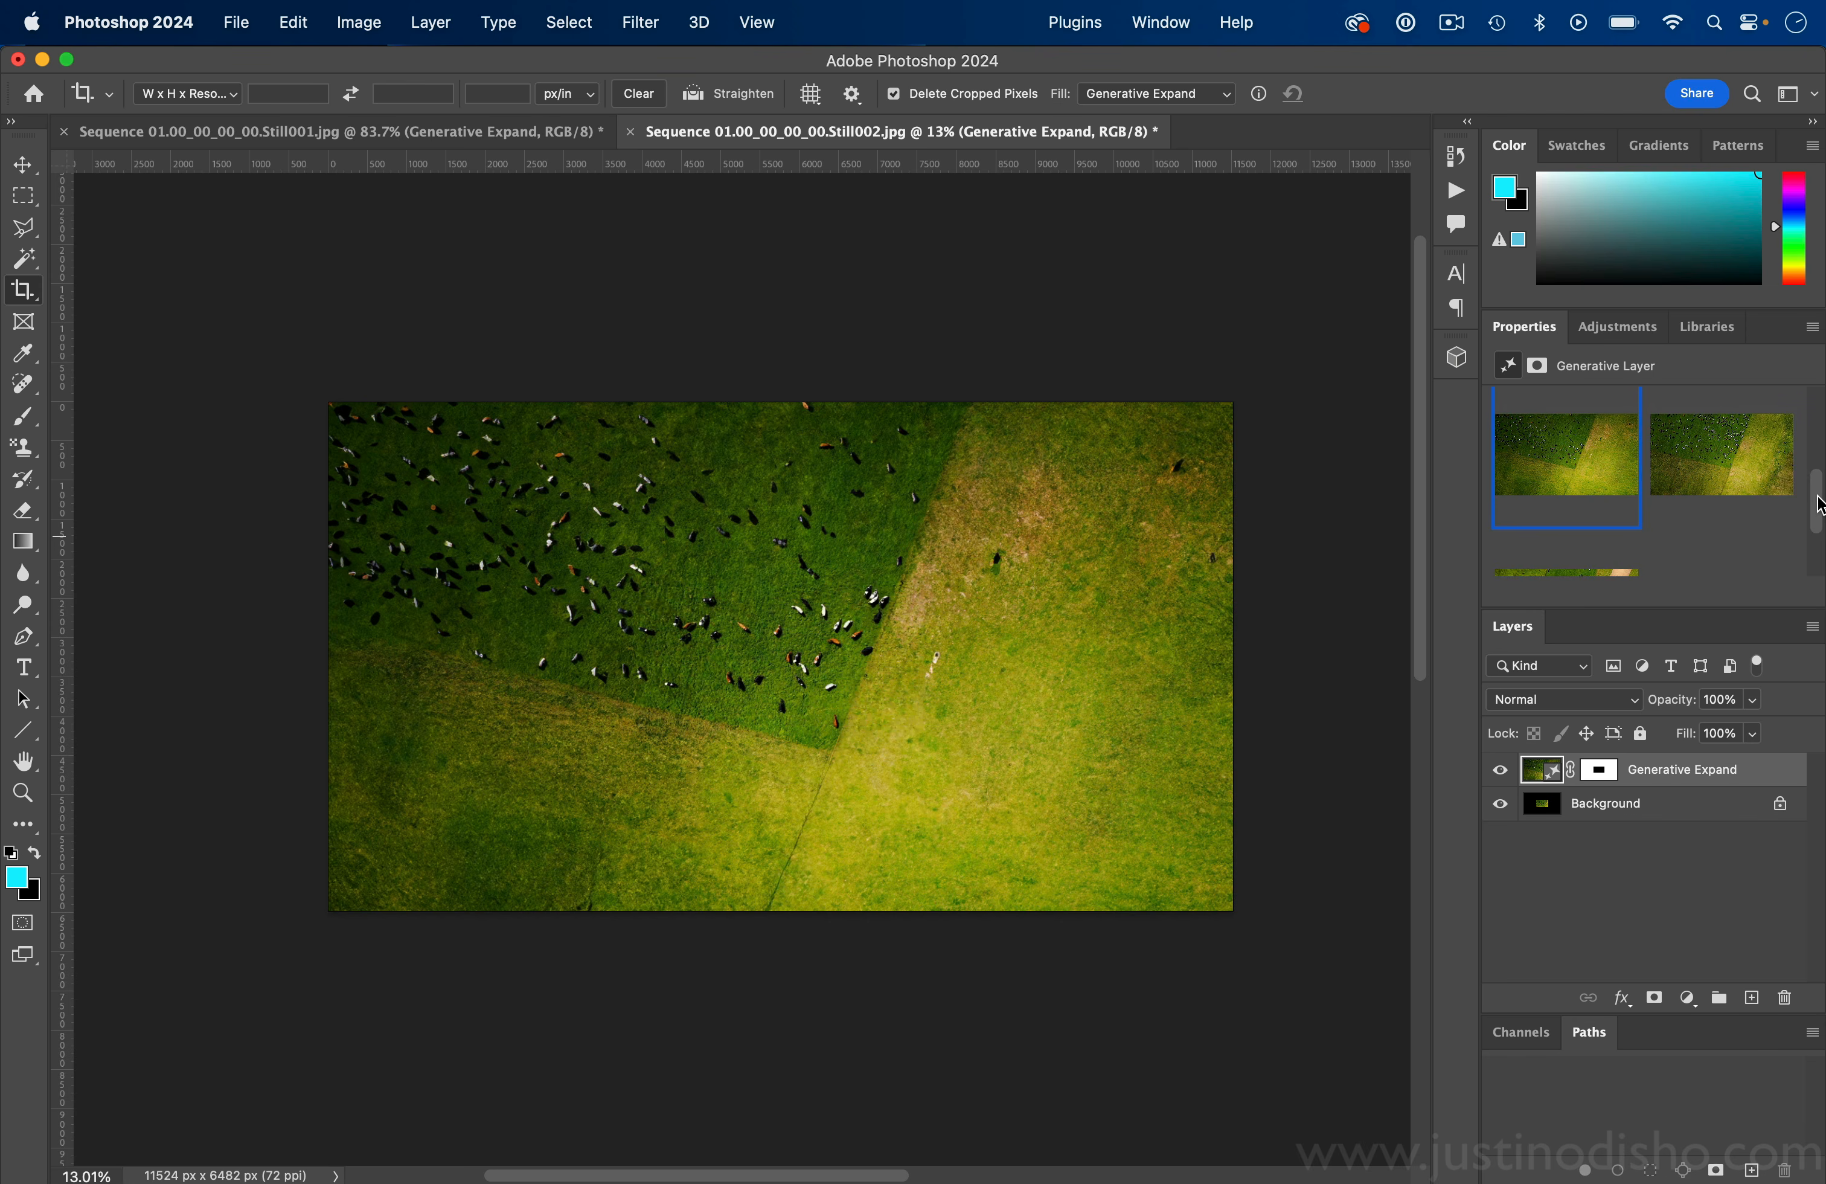
Step: Generate another set of variations for the expanded layer and select the original first variation
drag(1819, 503, 1819, 453)
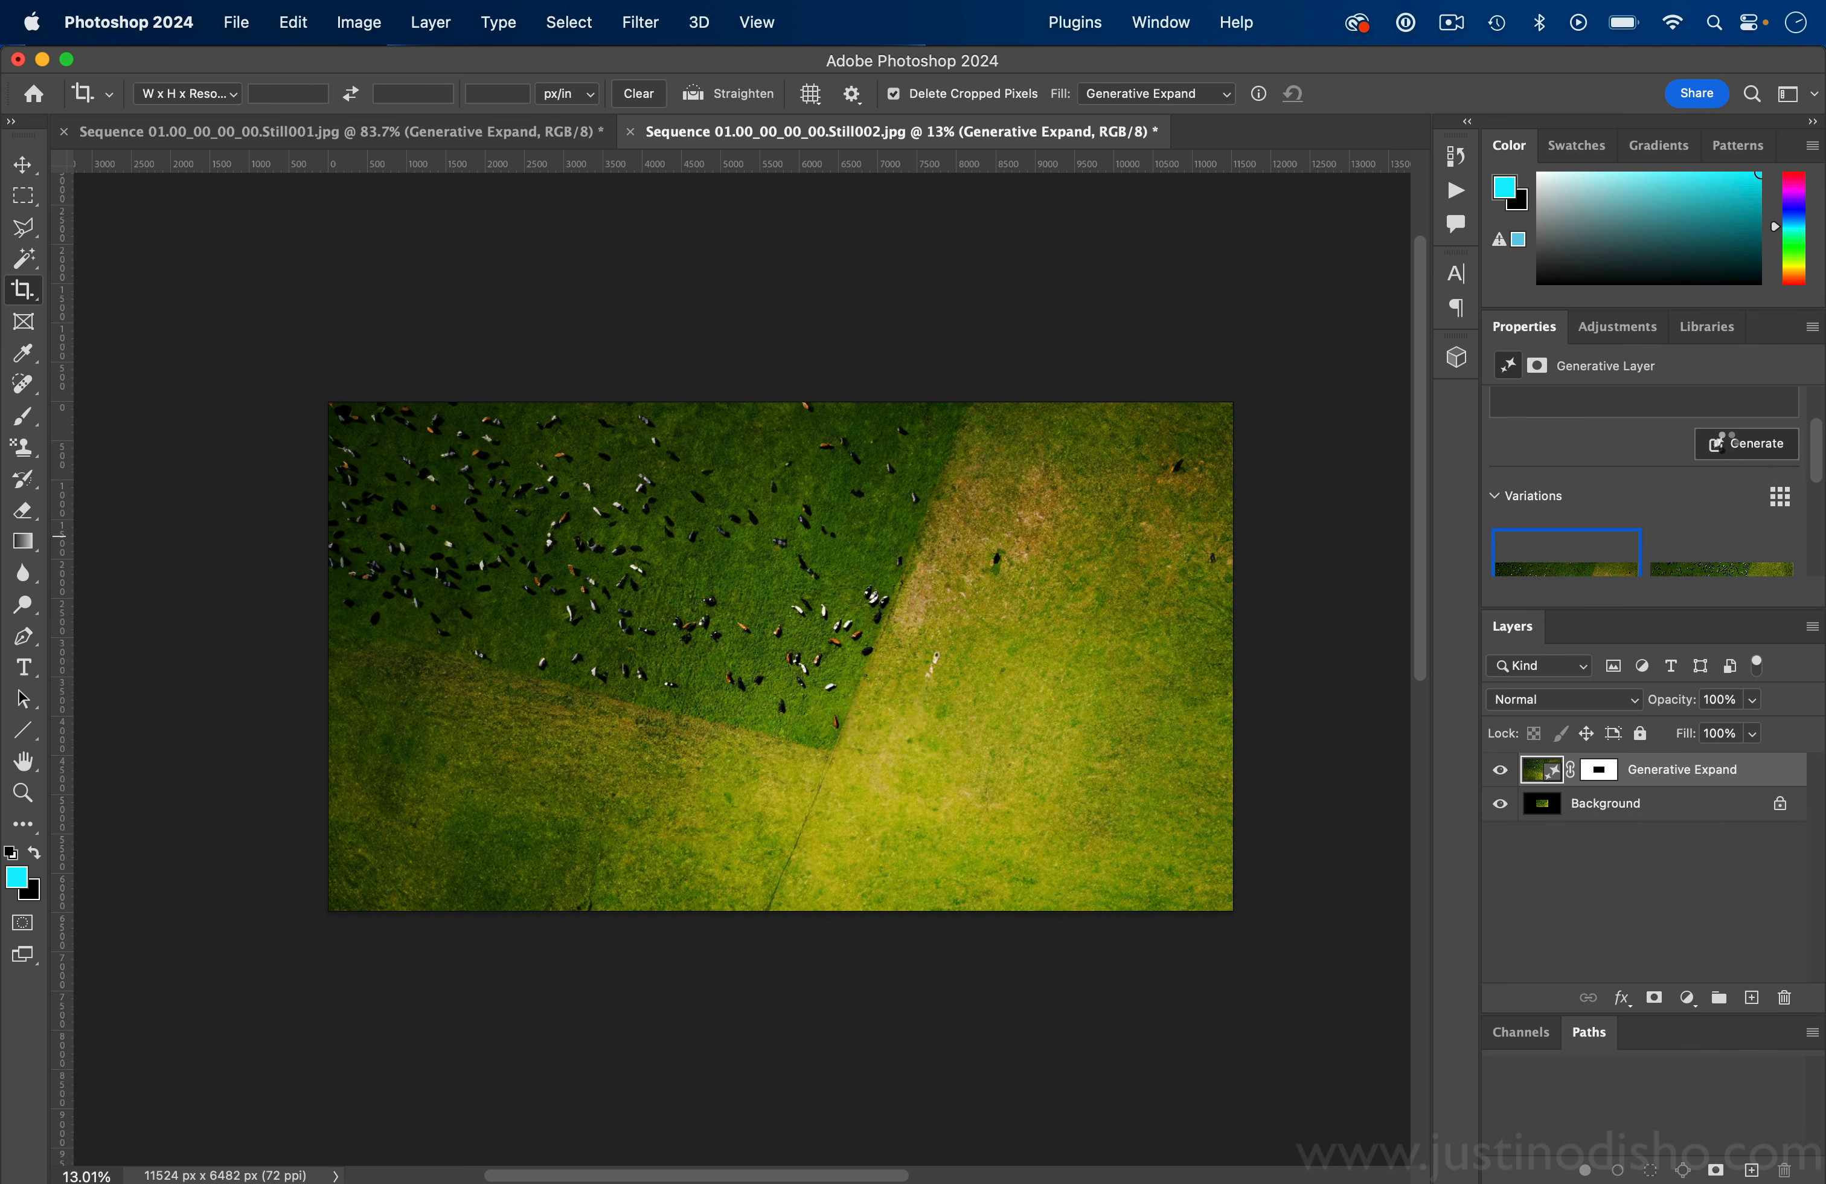
click(1721, 446)
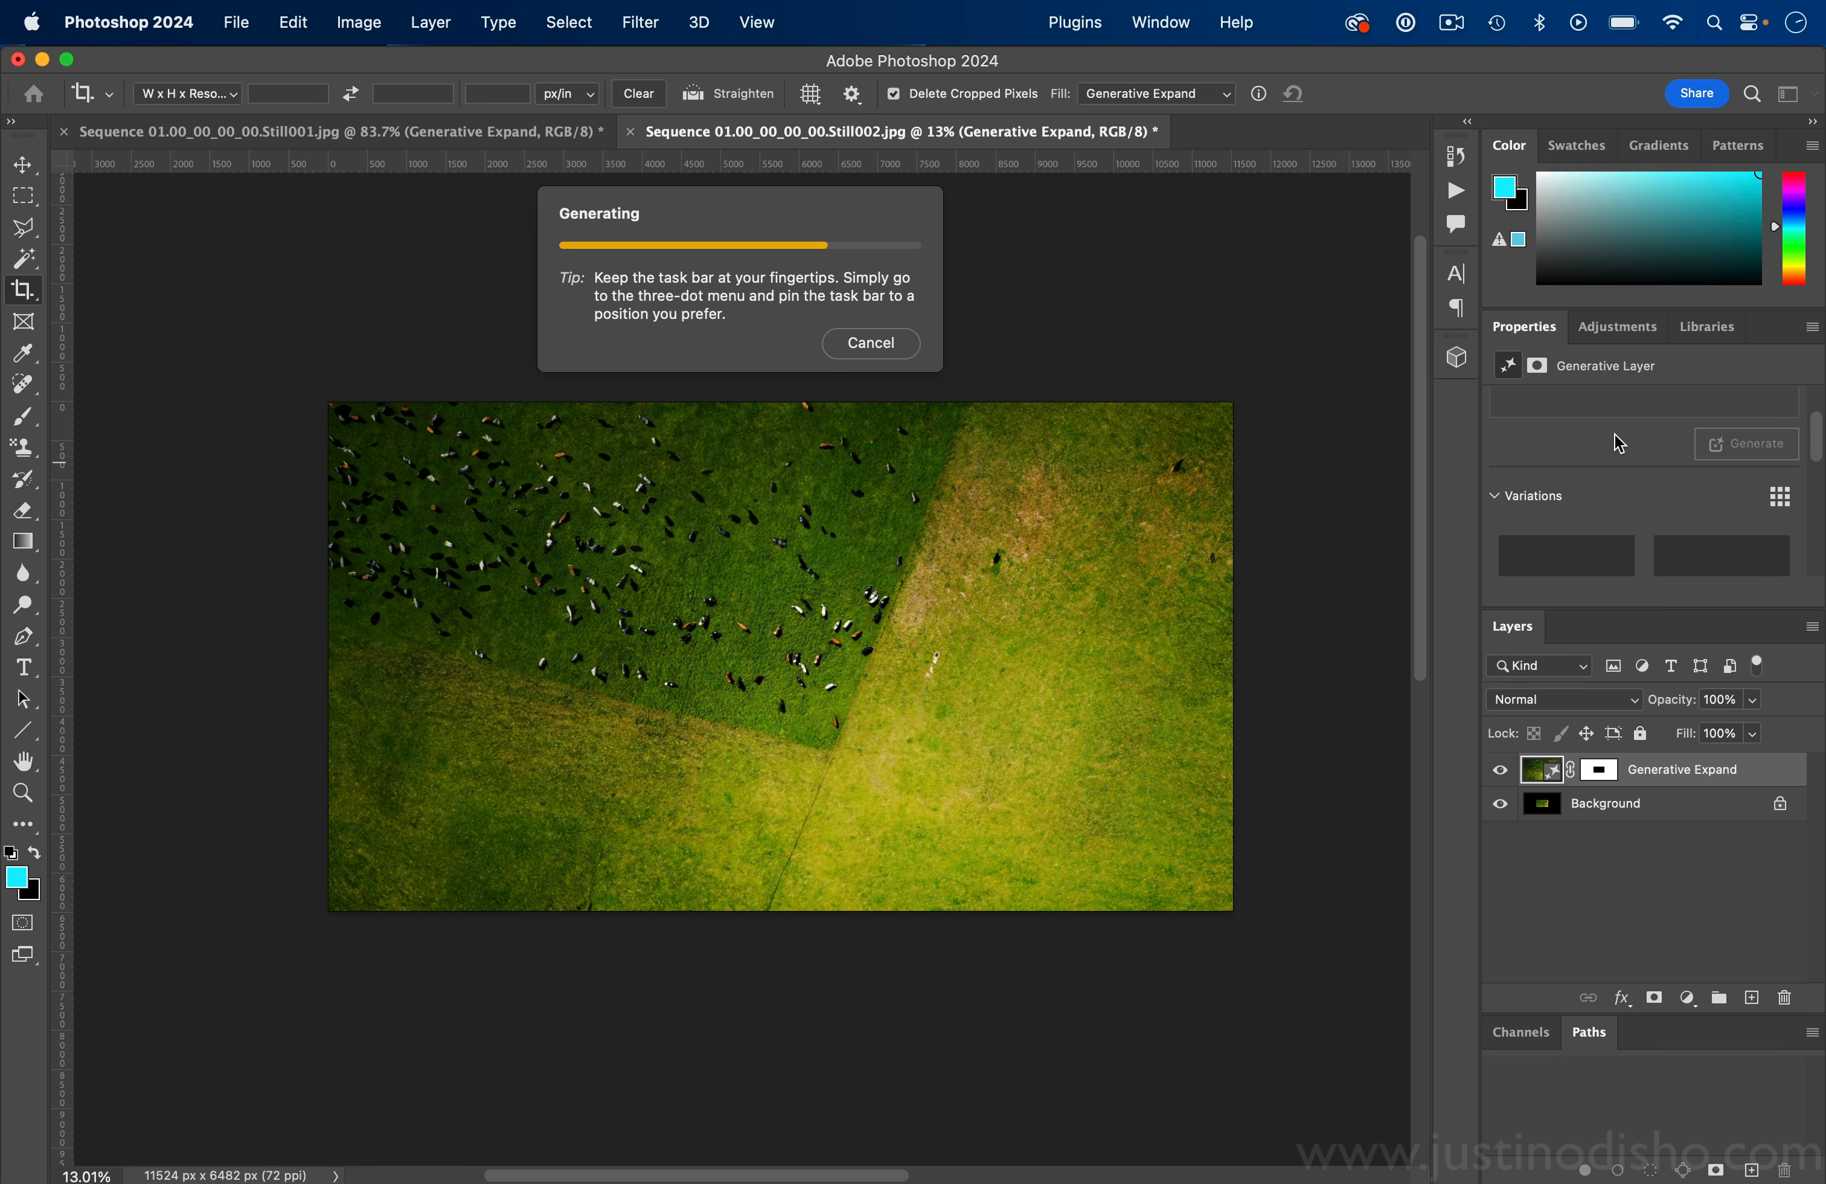
drag(1815, 442, 1797, 543)
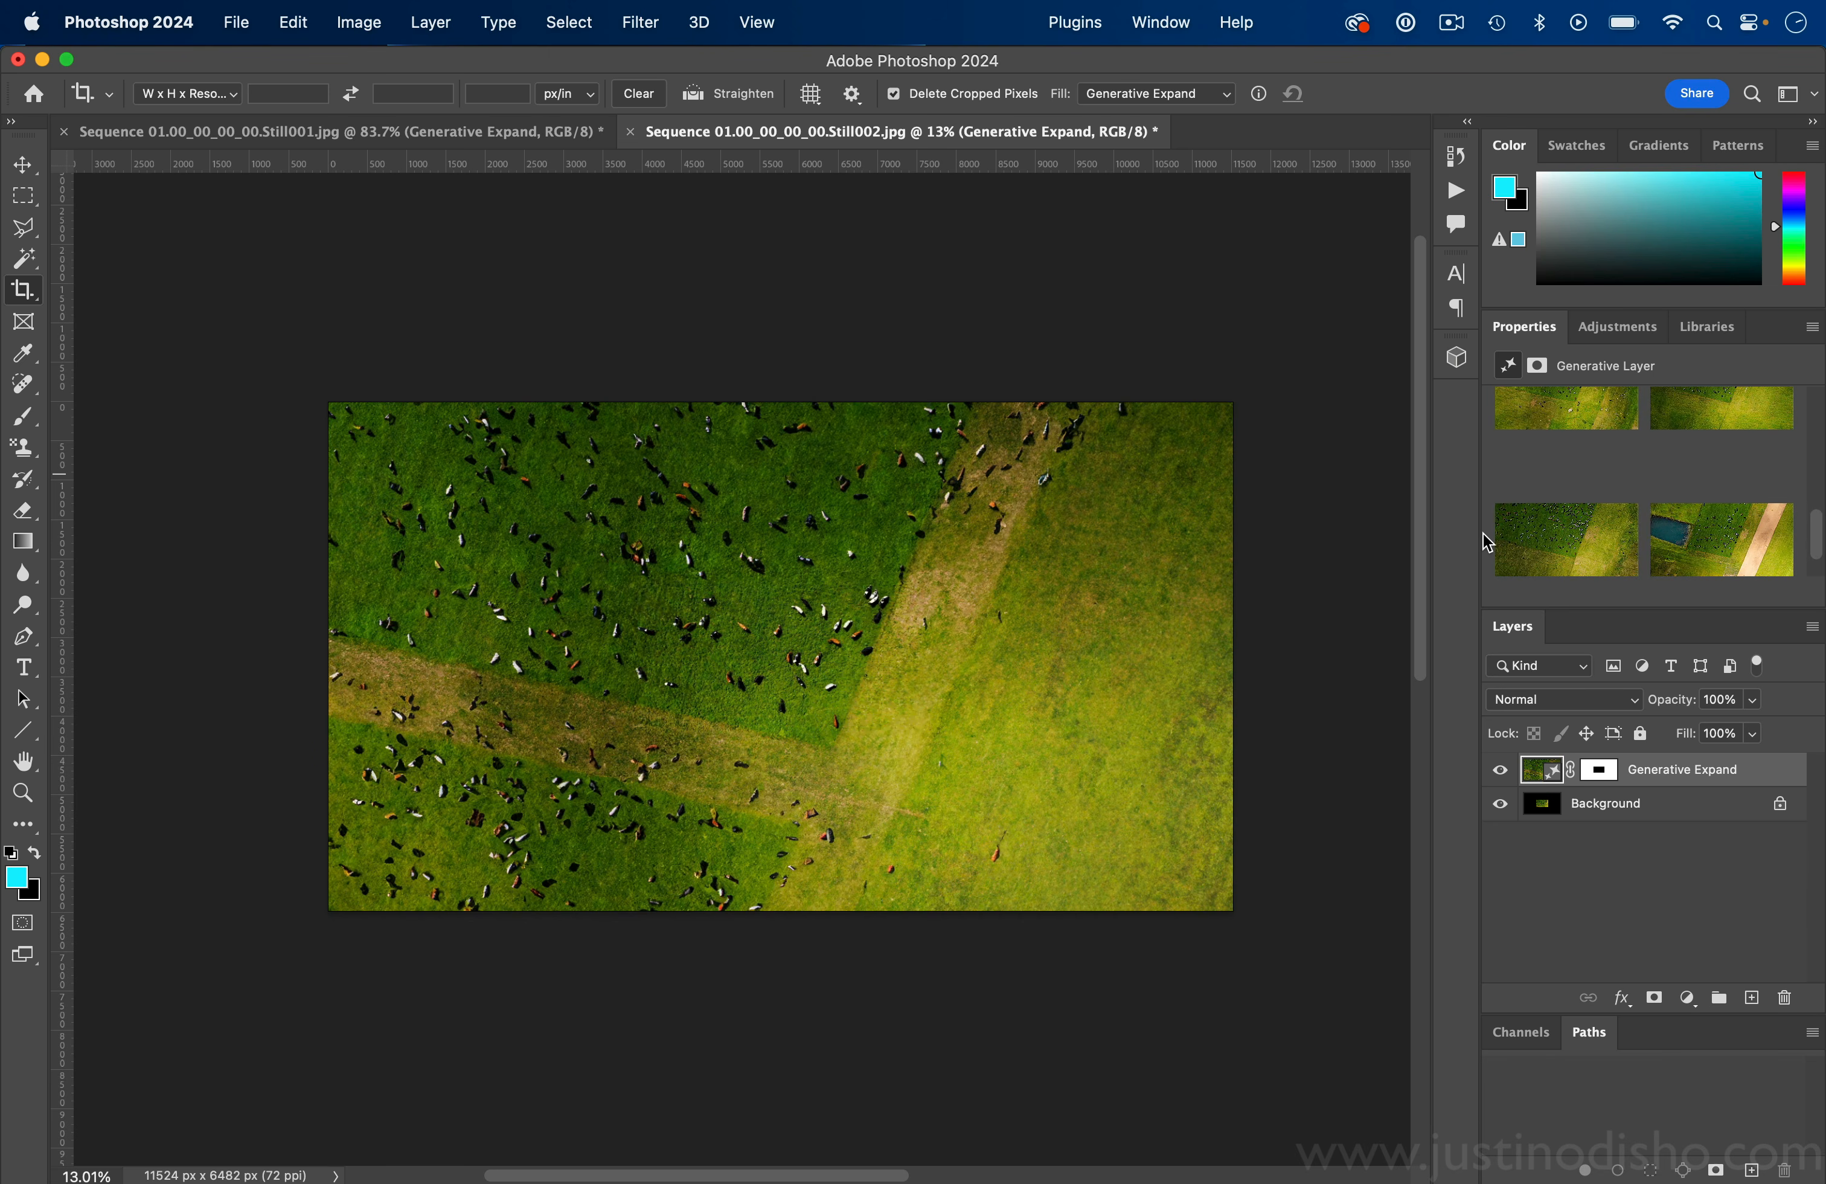
click(1754, 524)
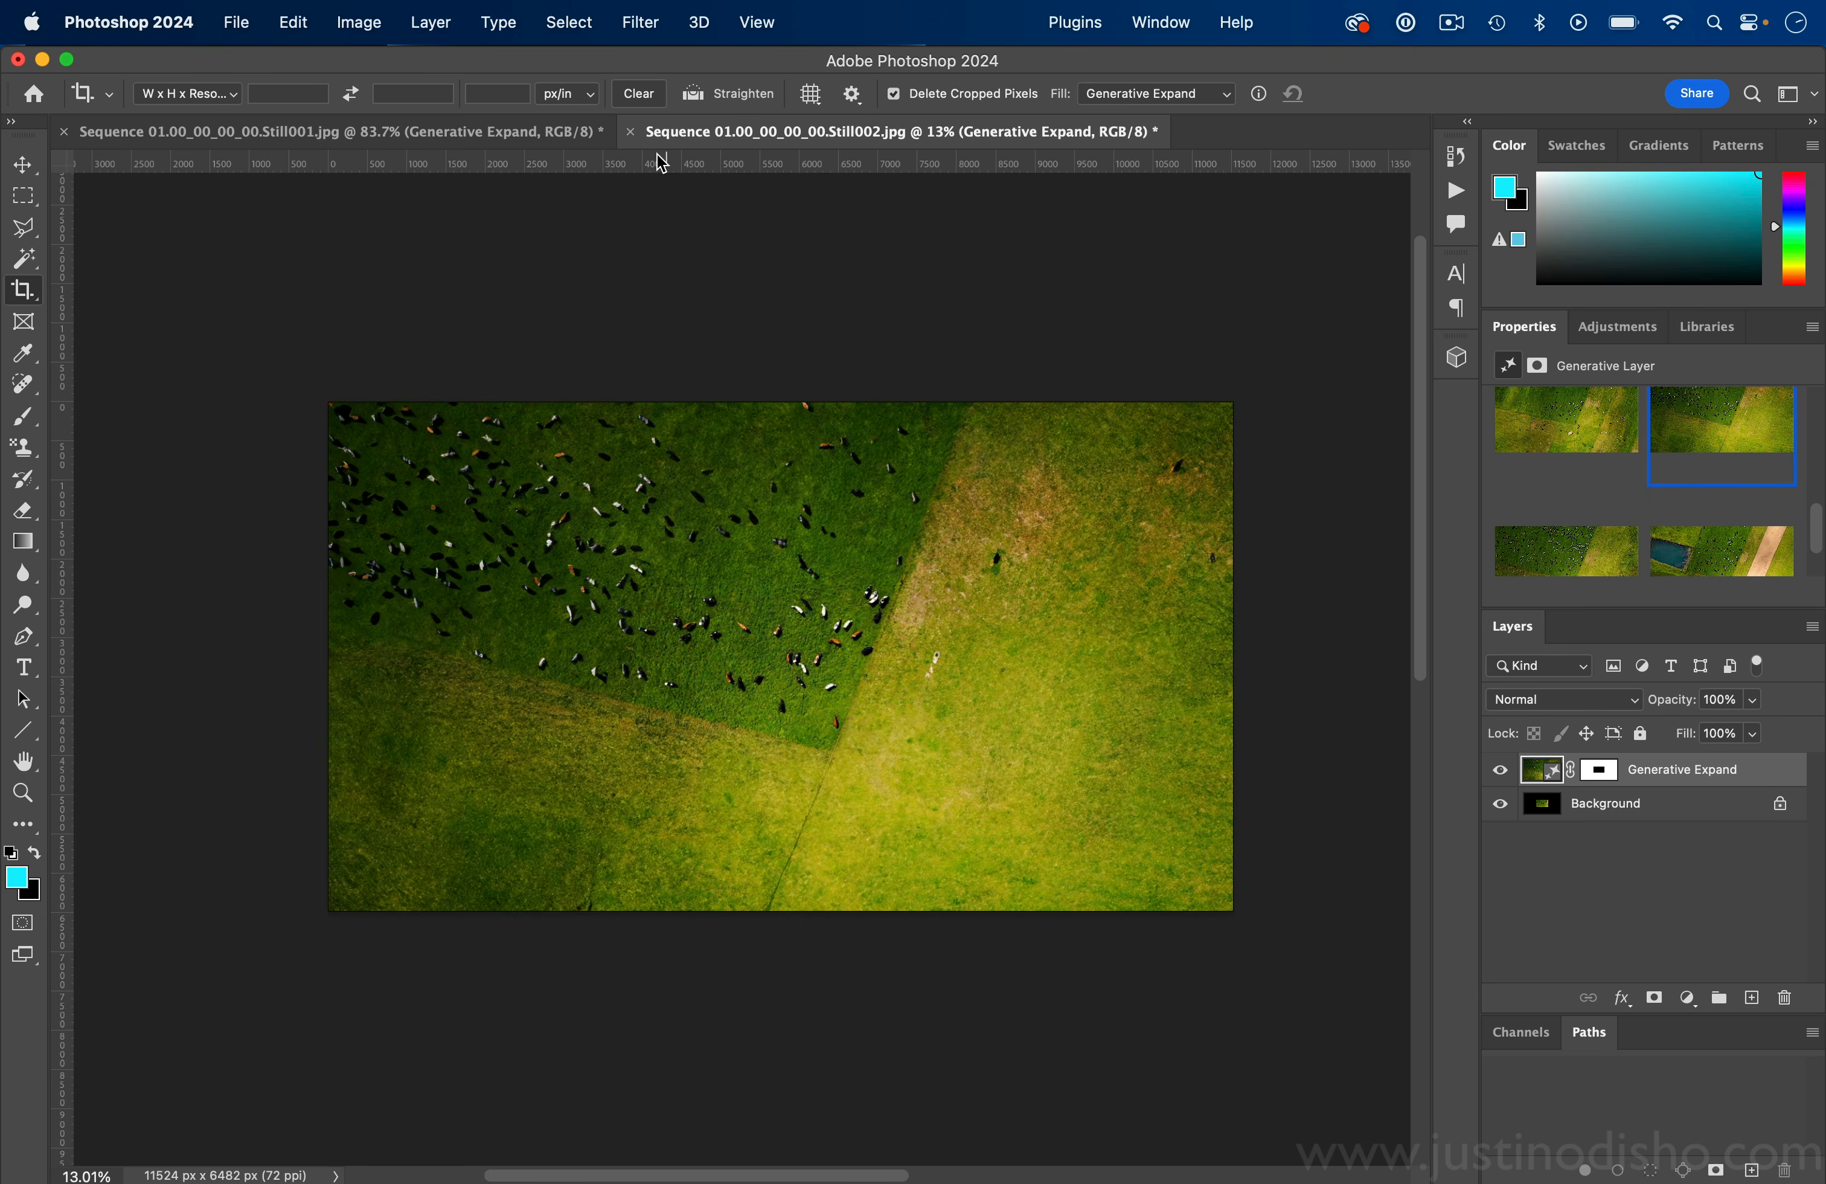
Step: Close the expanded image, switch to Premiere Pro and import its saved copy, Sequence 01.00_00_00_00.Still002.psd, into the project
click(631, 131)
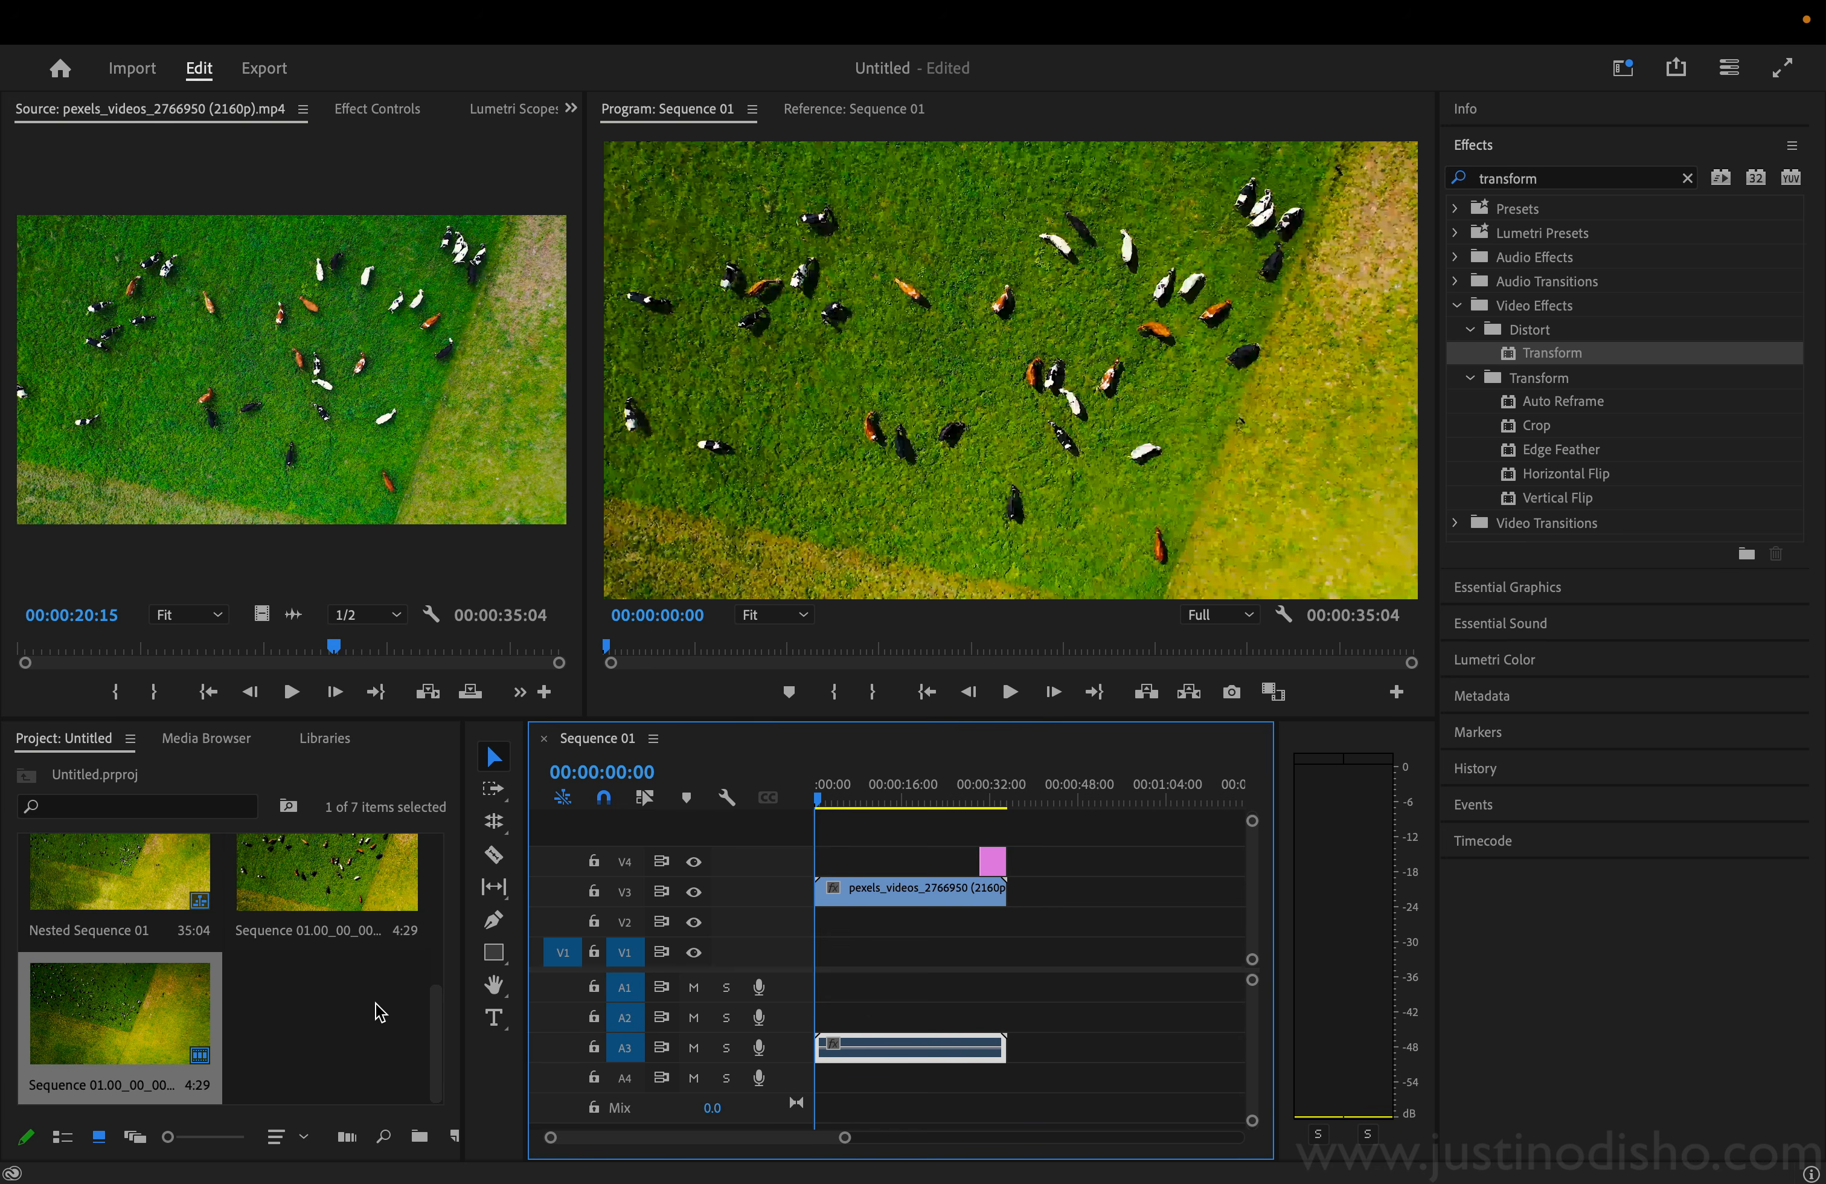
click(376, 1012)
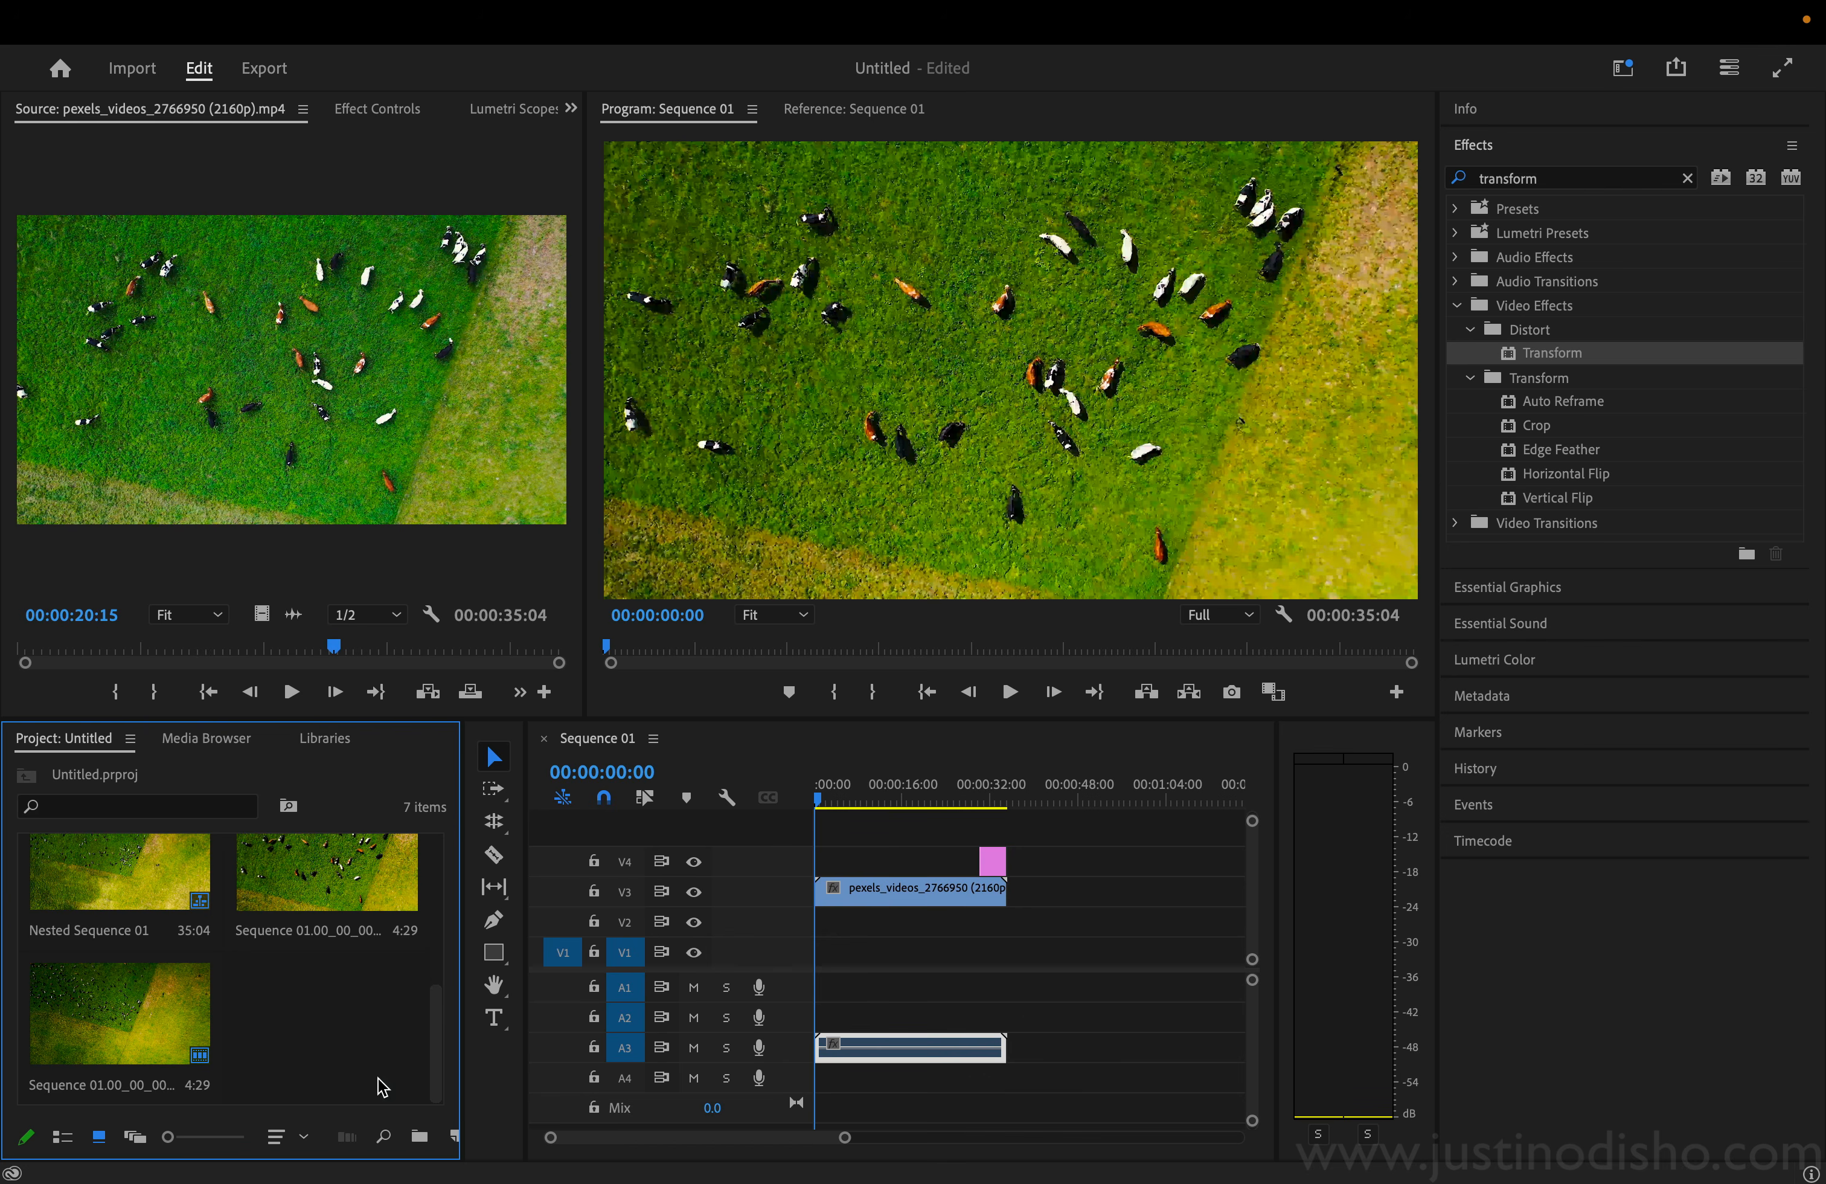
right_click(327, 1049)
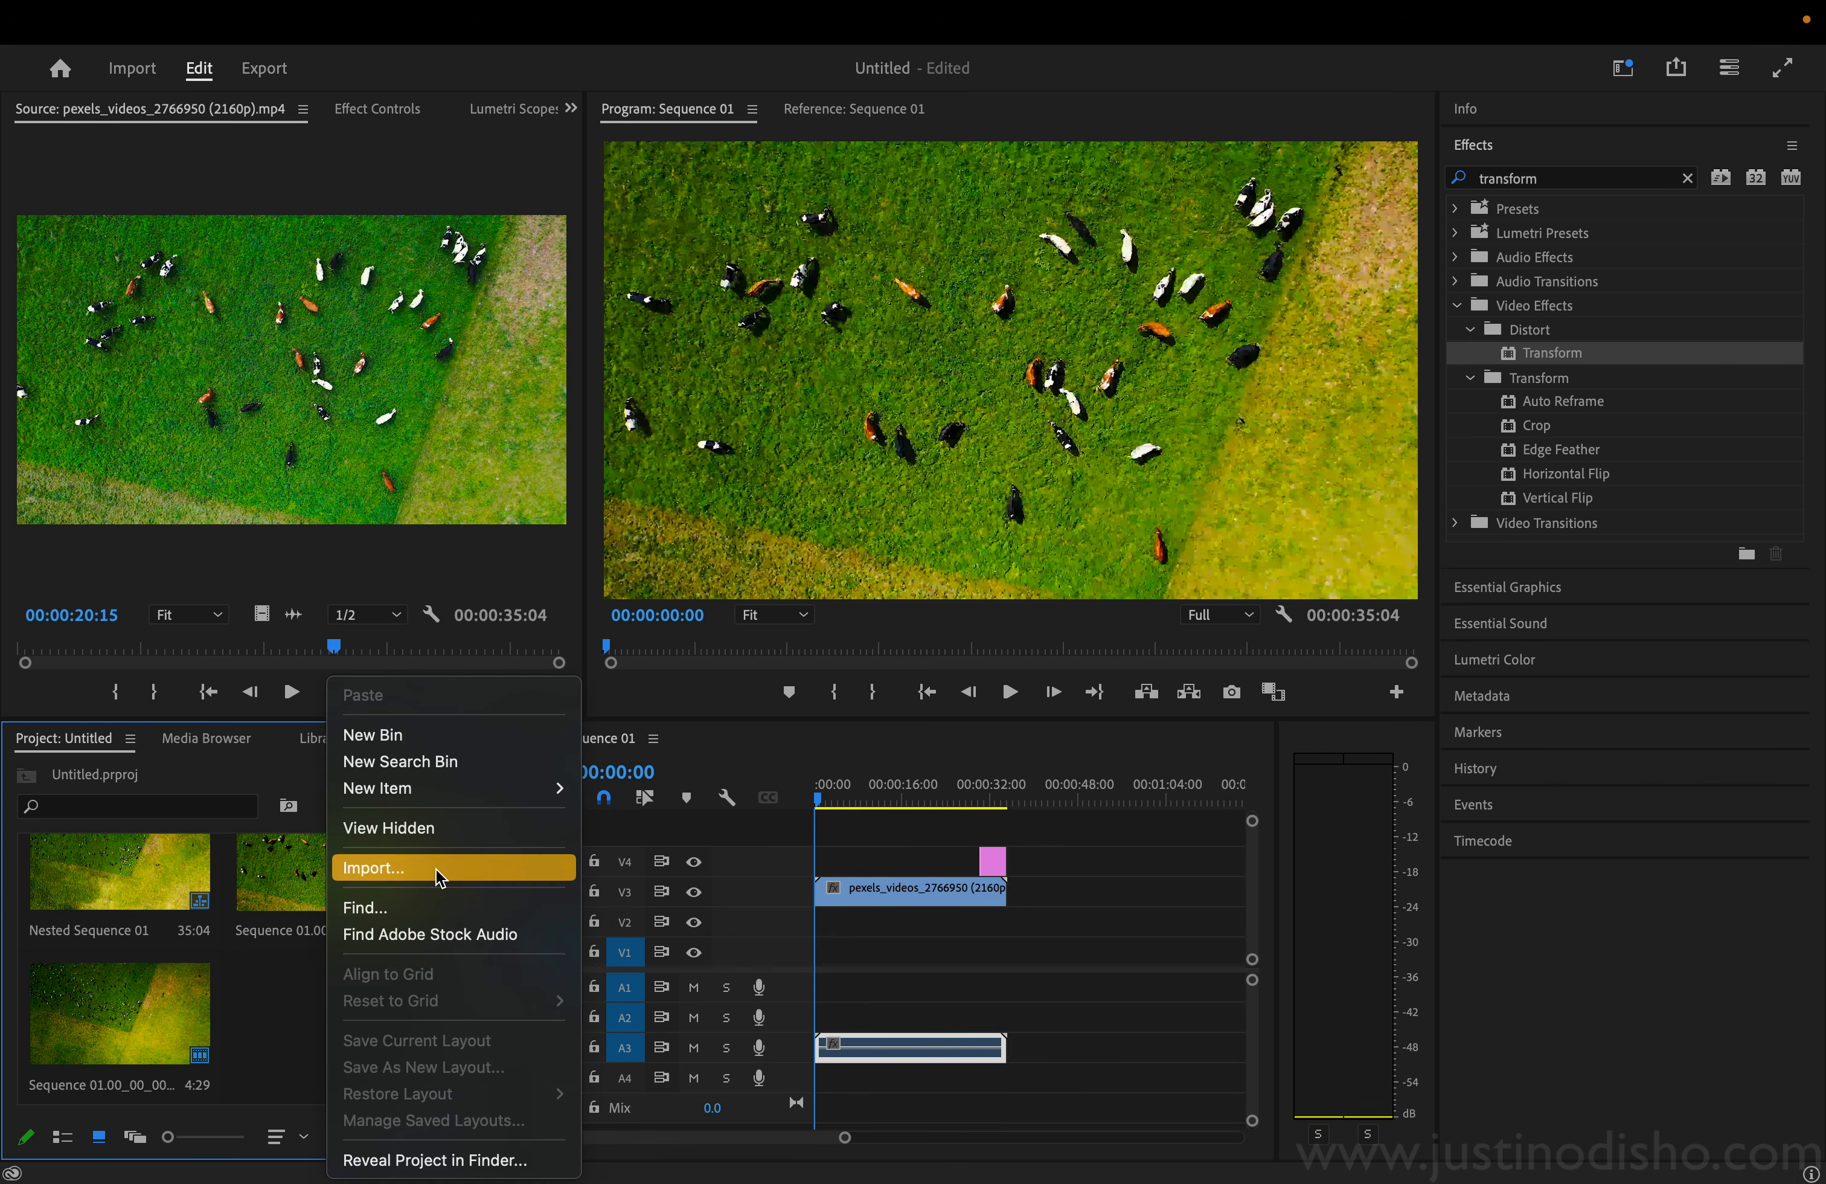
click(400, 867)
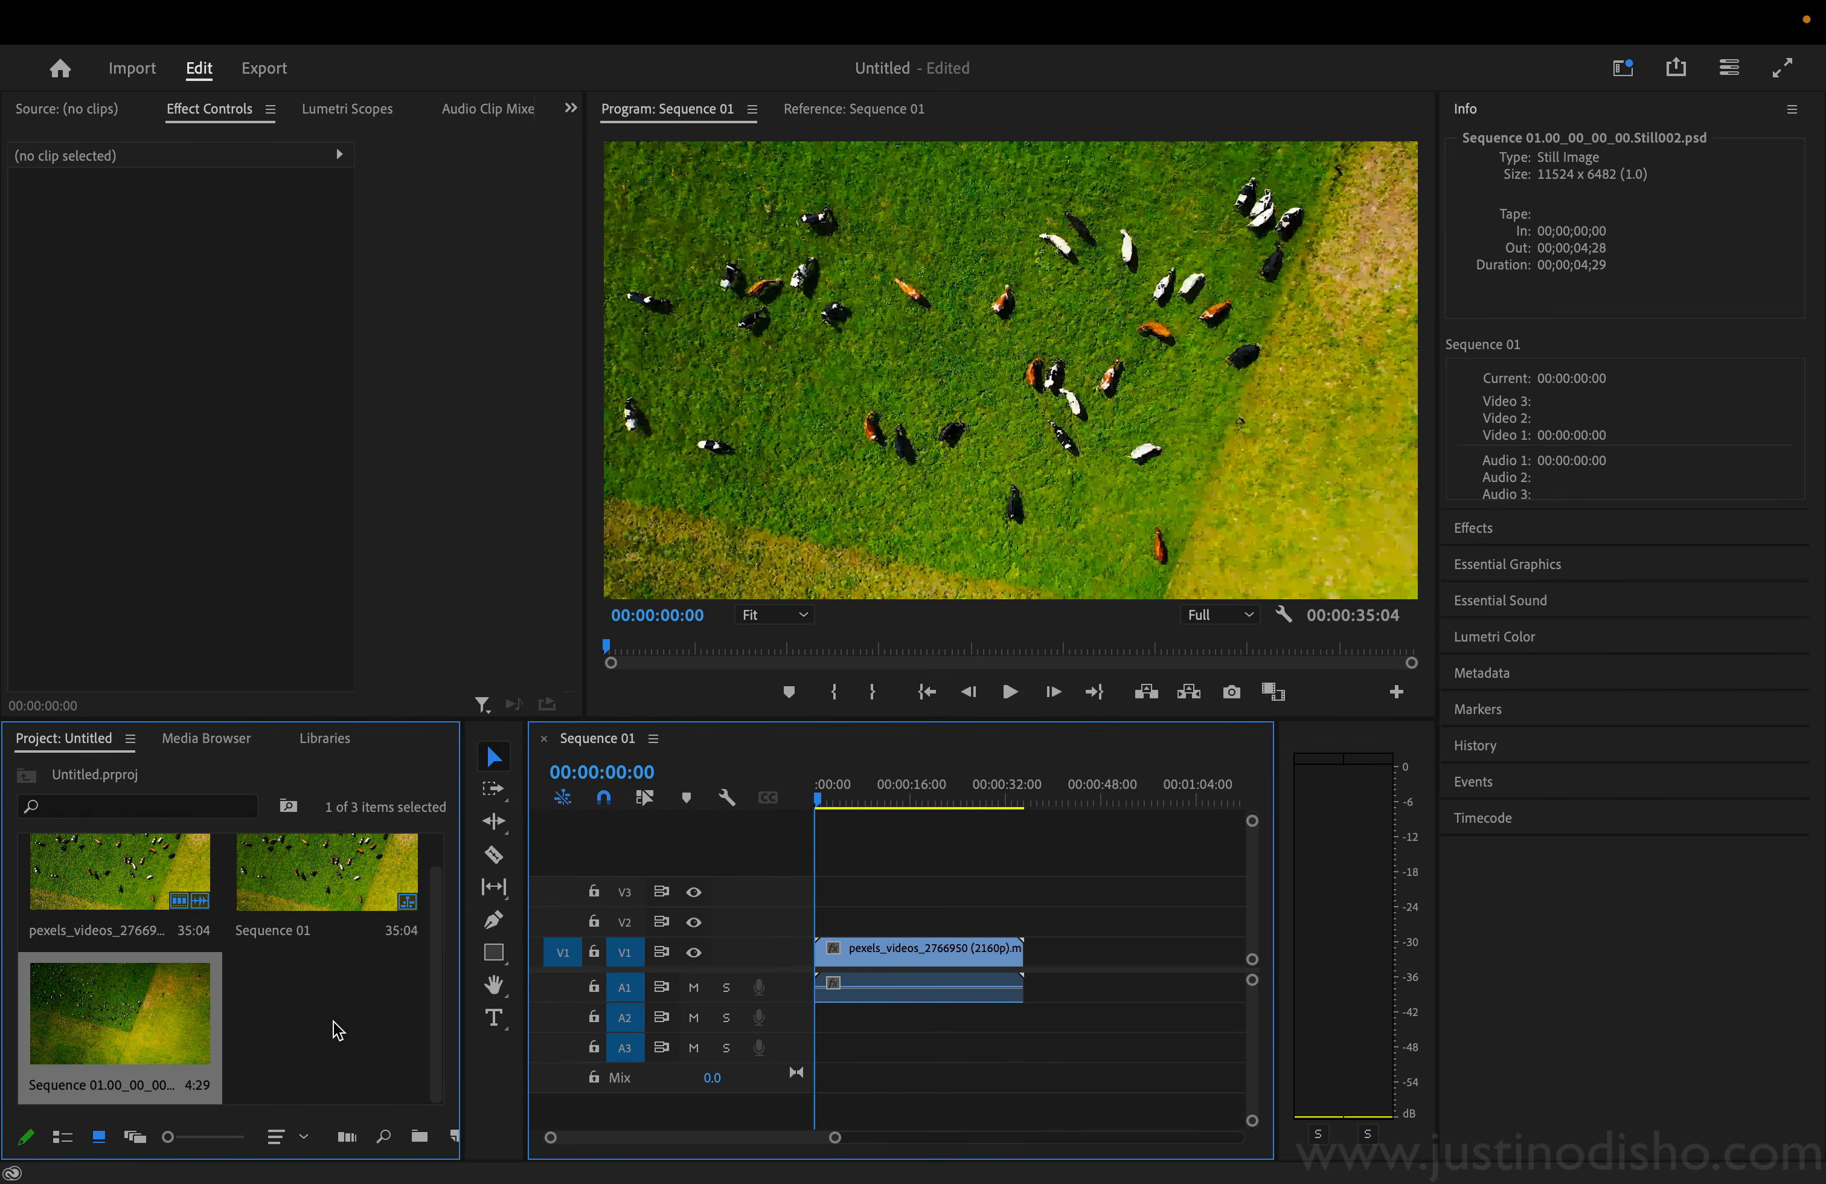
Step: Place the expanded Still002.psd on track V2 at the sequence start and extend it to the end of the video clip
drag(146, 1007, 804, 919)
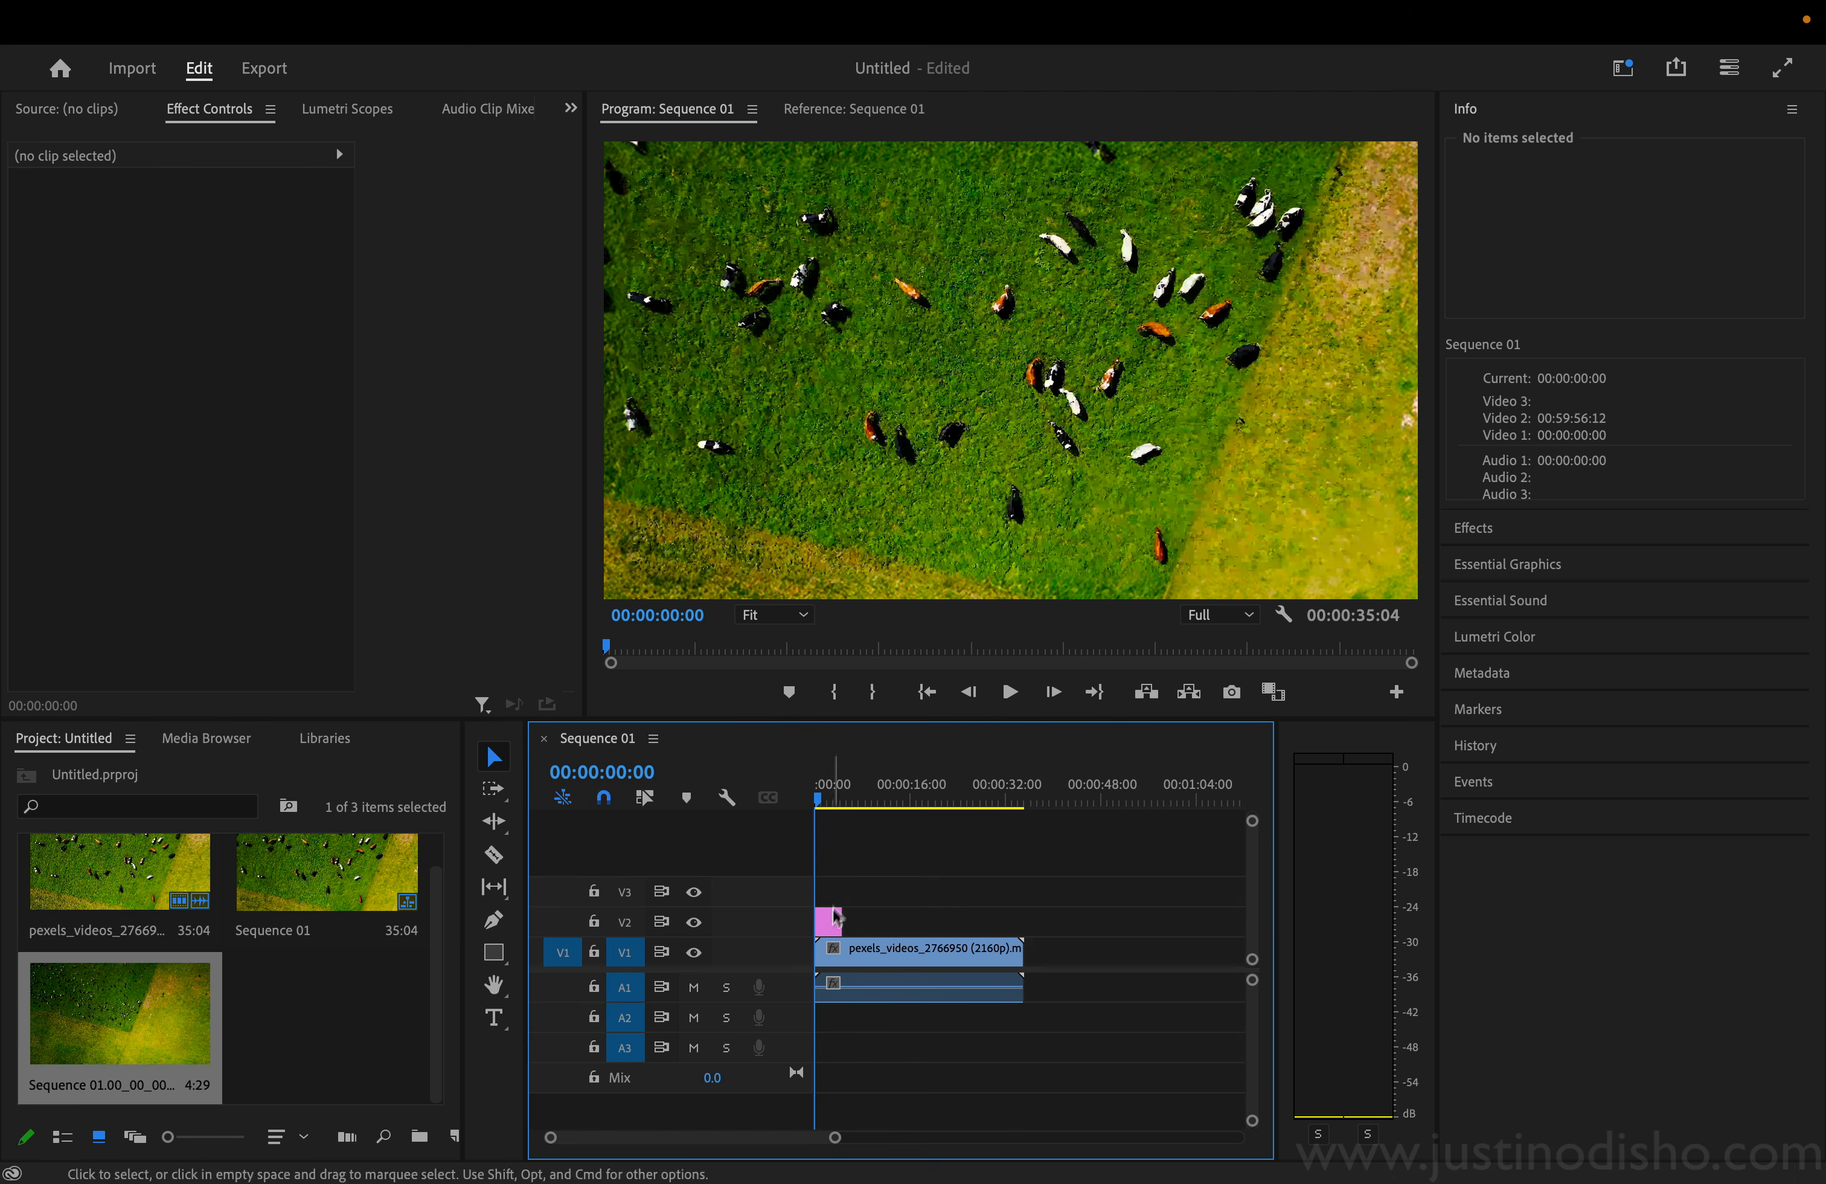
drag(824, 784, 826, 784)
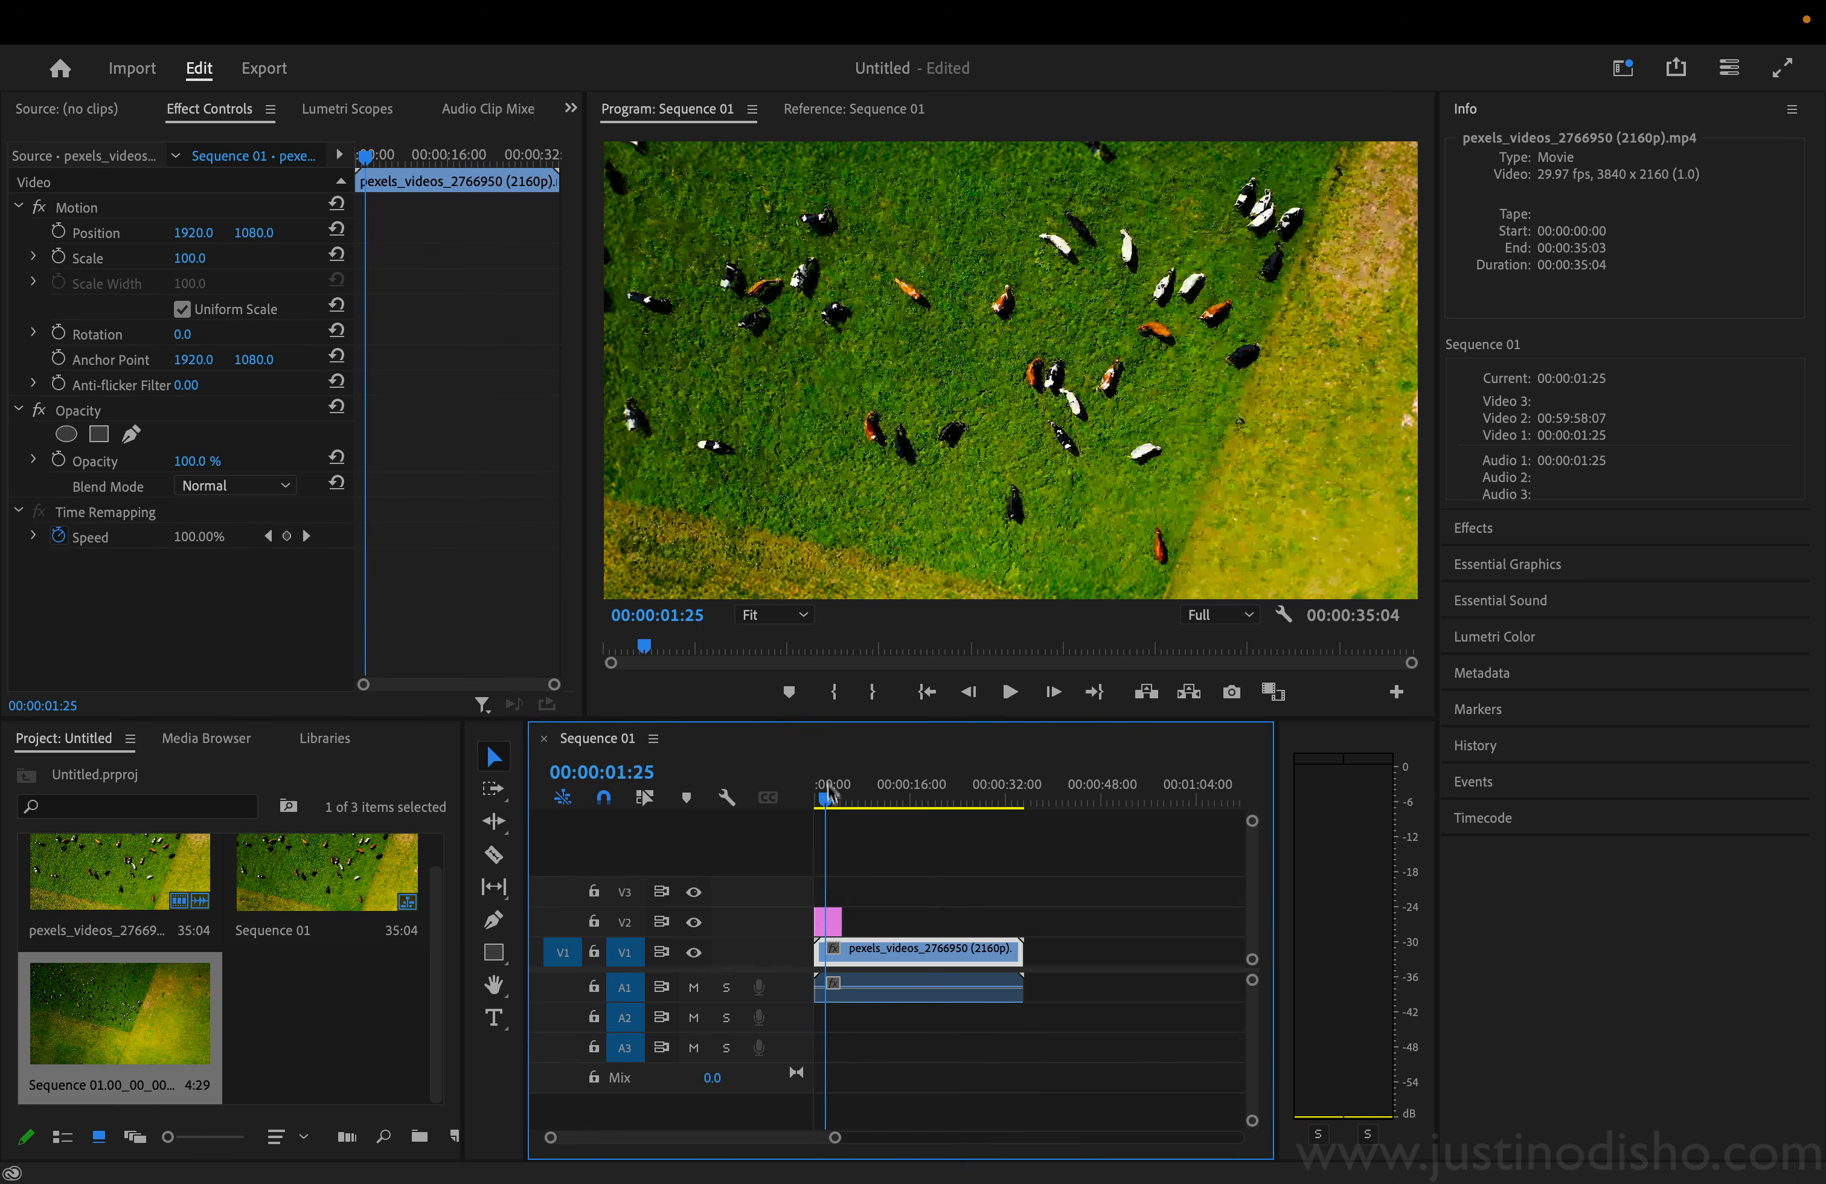
drag(842, 921, 1022, 916)
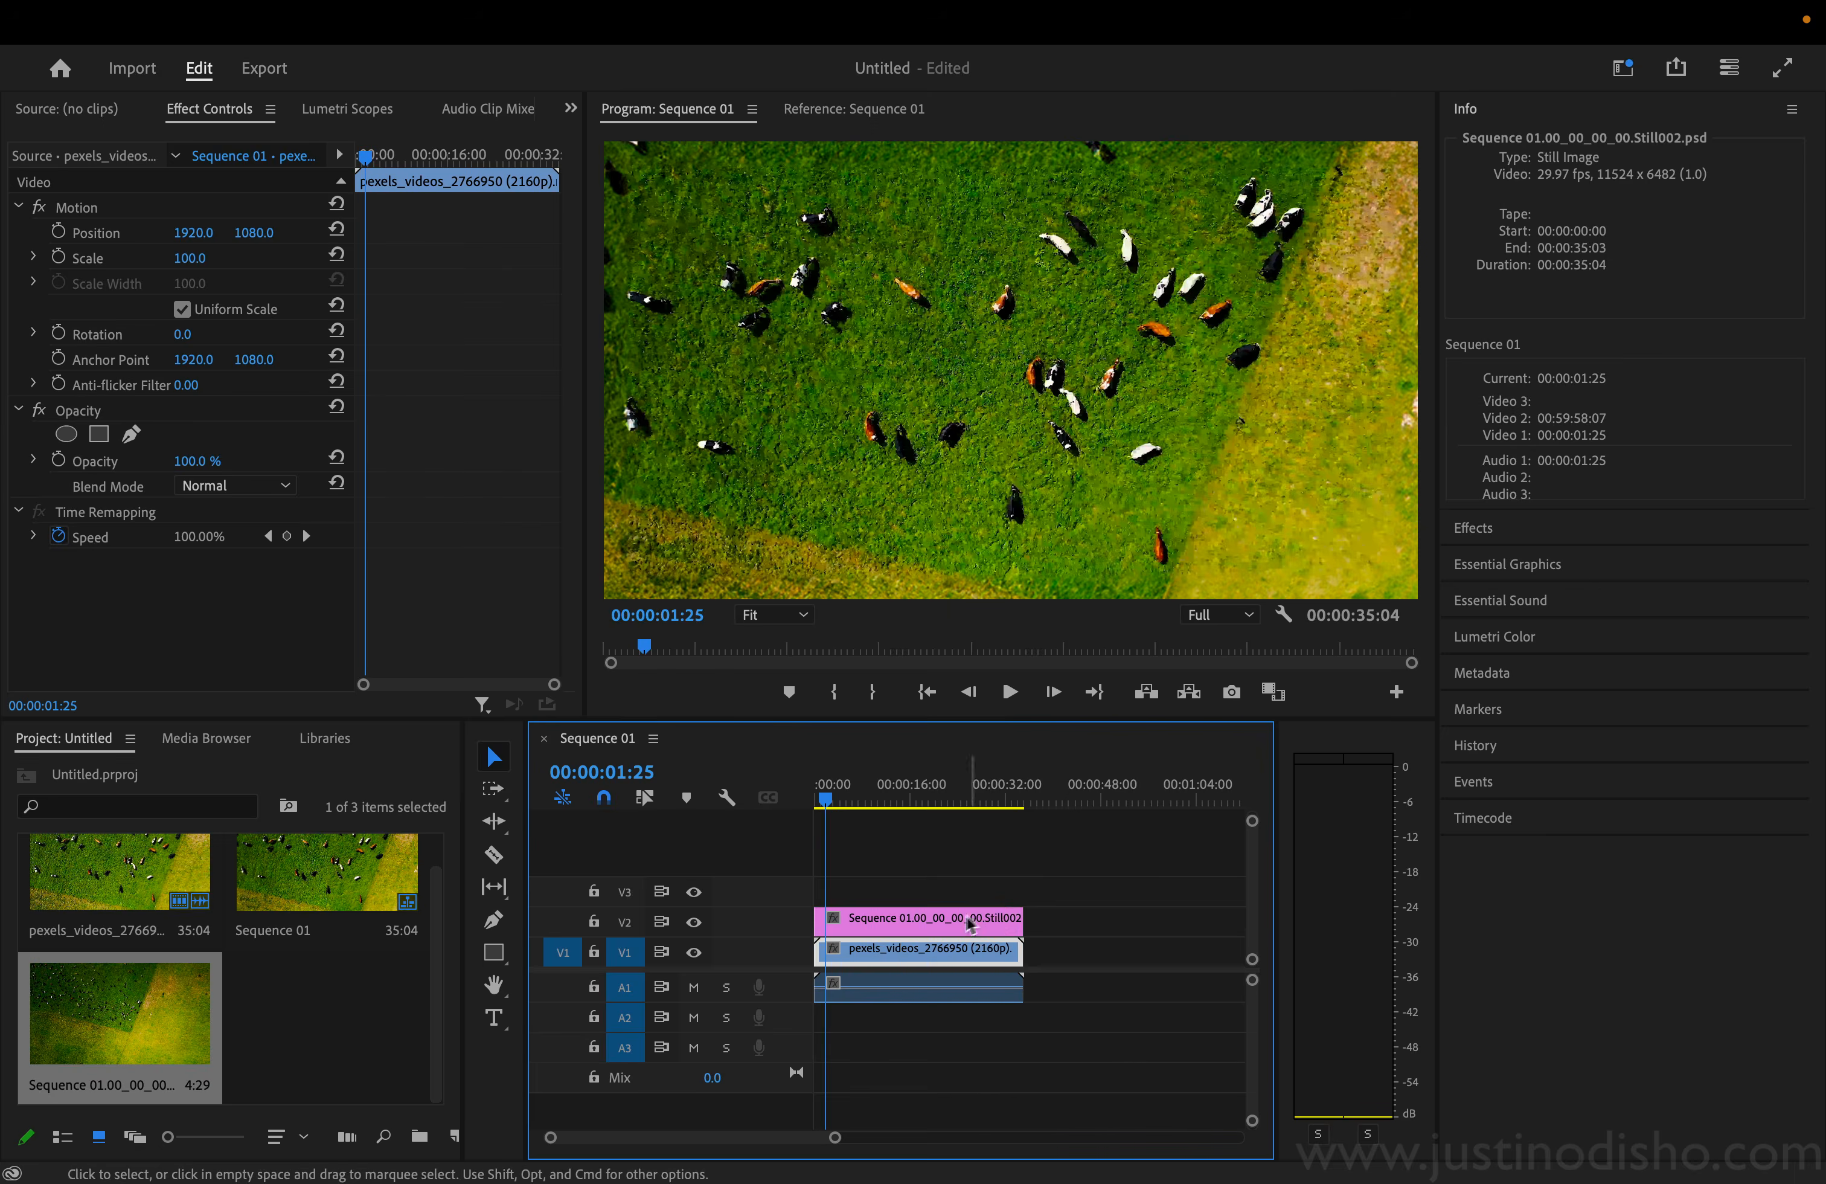
Step: Compare the expanded still on V2 with the video beneath it by toggling that track's visibility
click(694, 922)
click(694, 922)
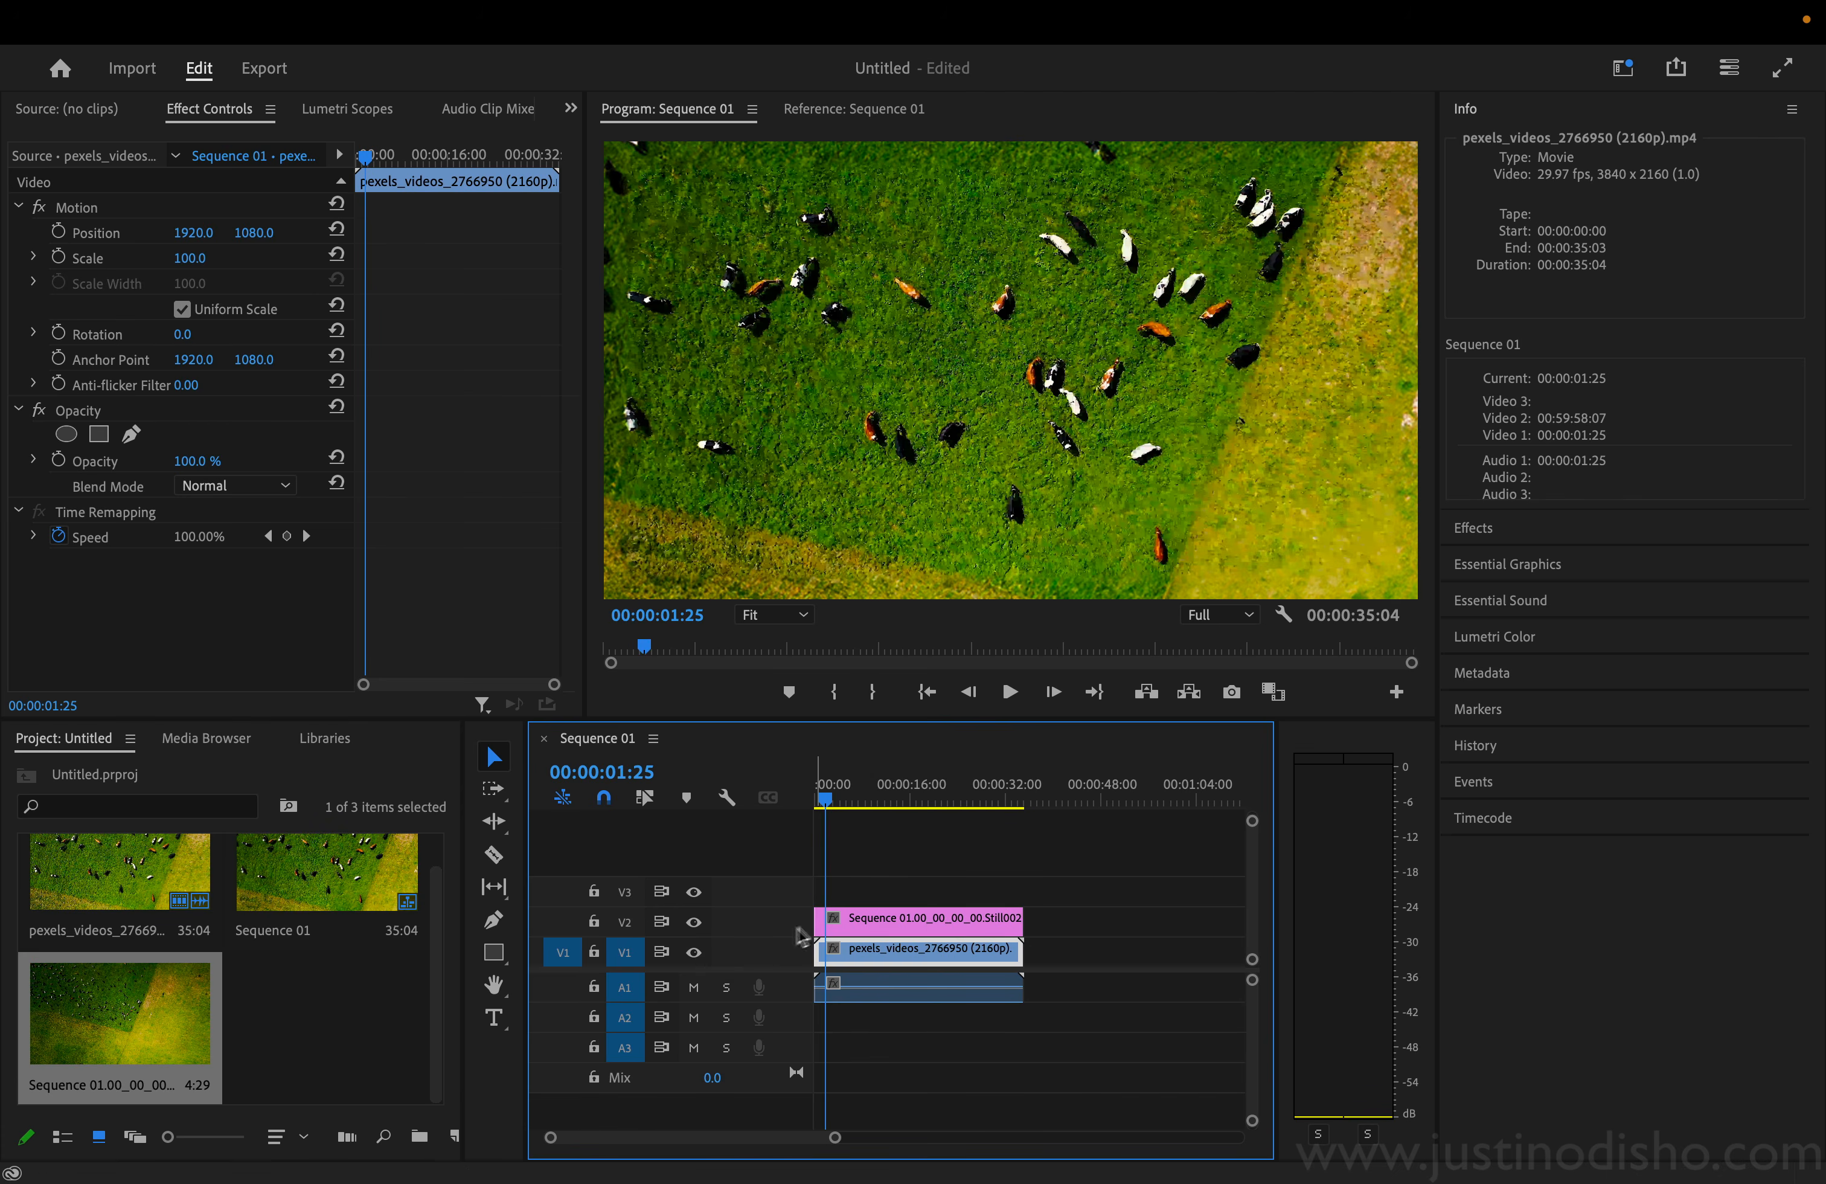
click(694, 922)
Step: Try scaling the expanded still on V2 down to 33, and reset its scale to 100
click(871, 919)
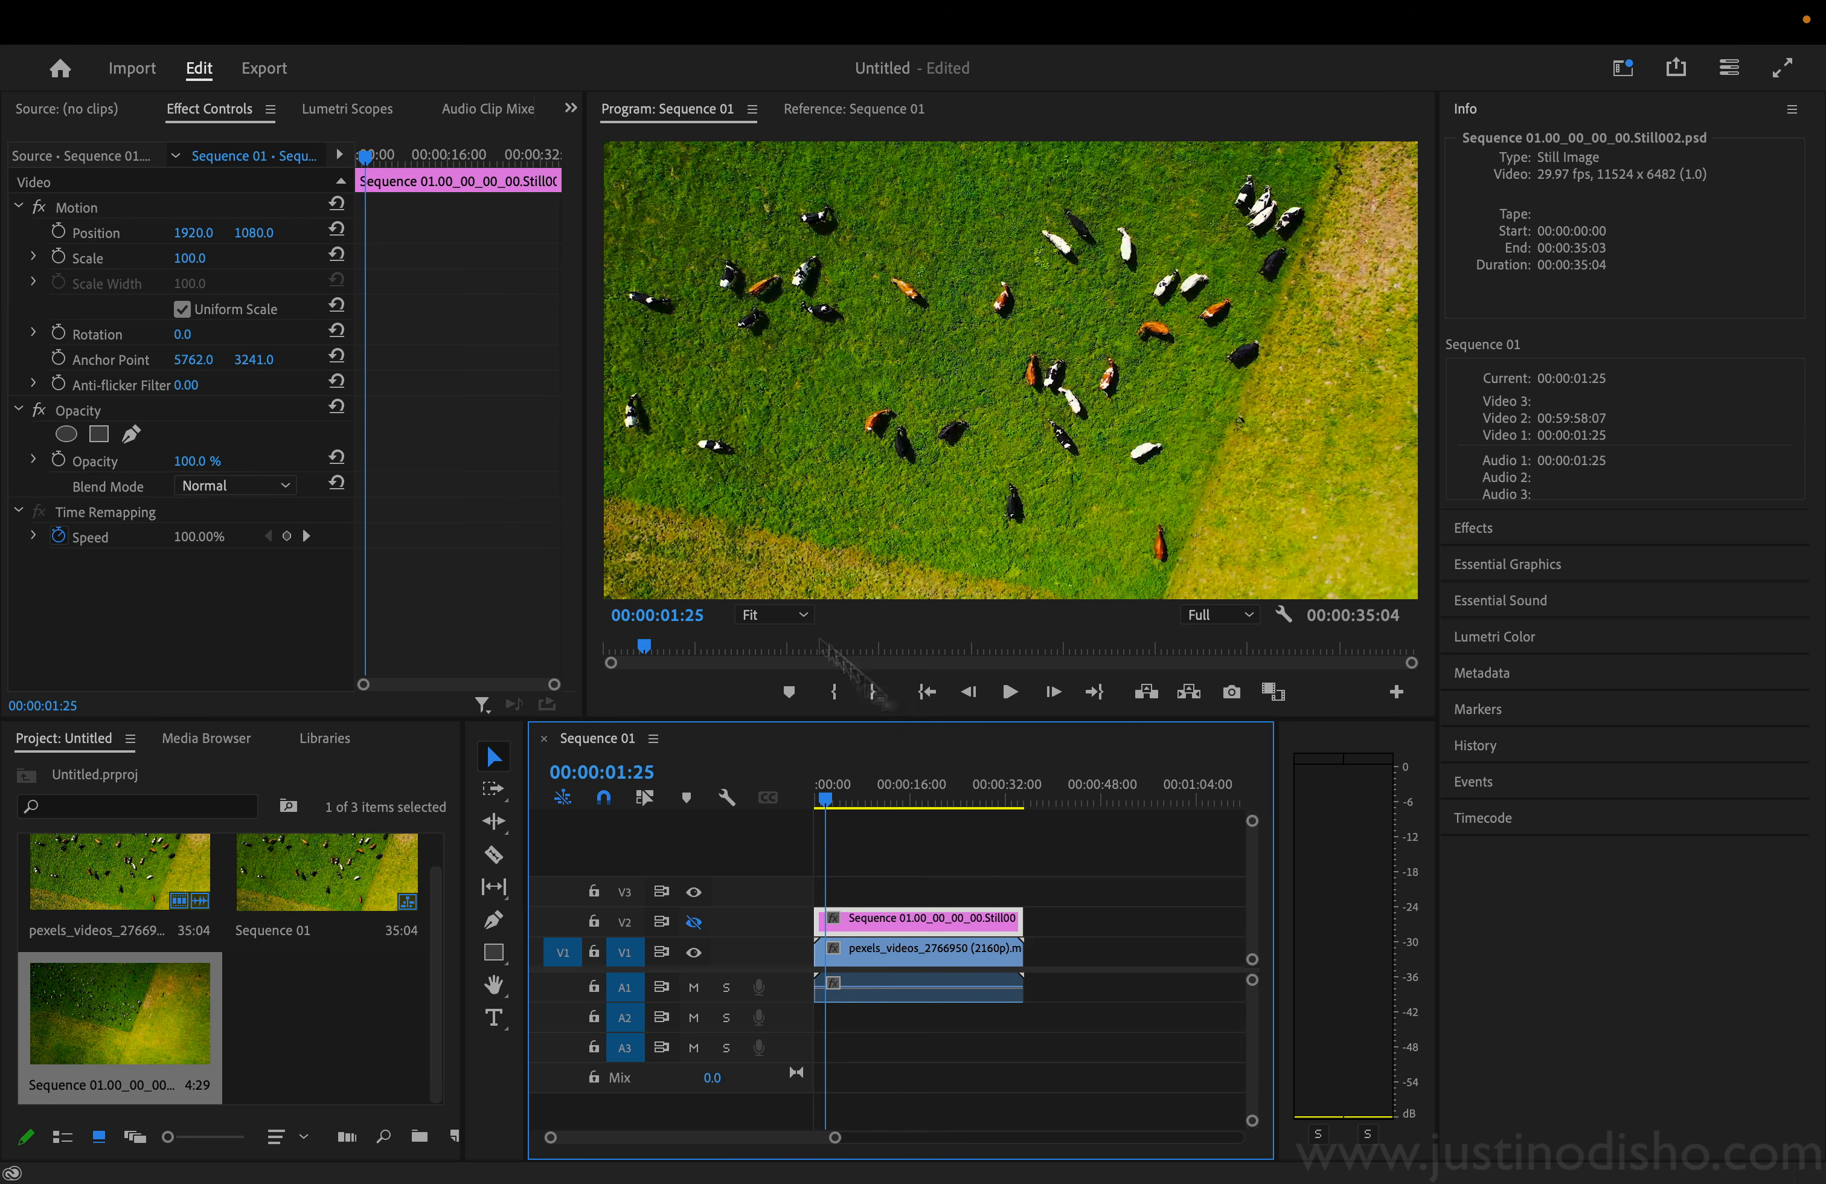
mouse_move(202, 262)
mouse_down()
mouse_move(107, 262)
mouse_move(191, 262)
mouse_up()
click(694, 921)
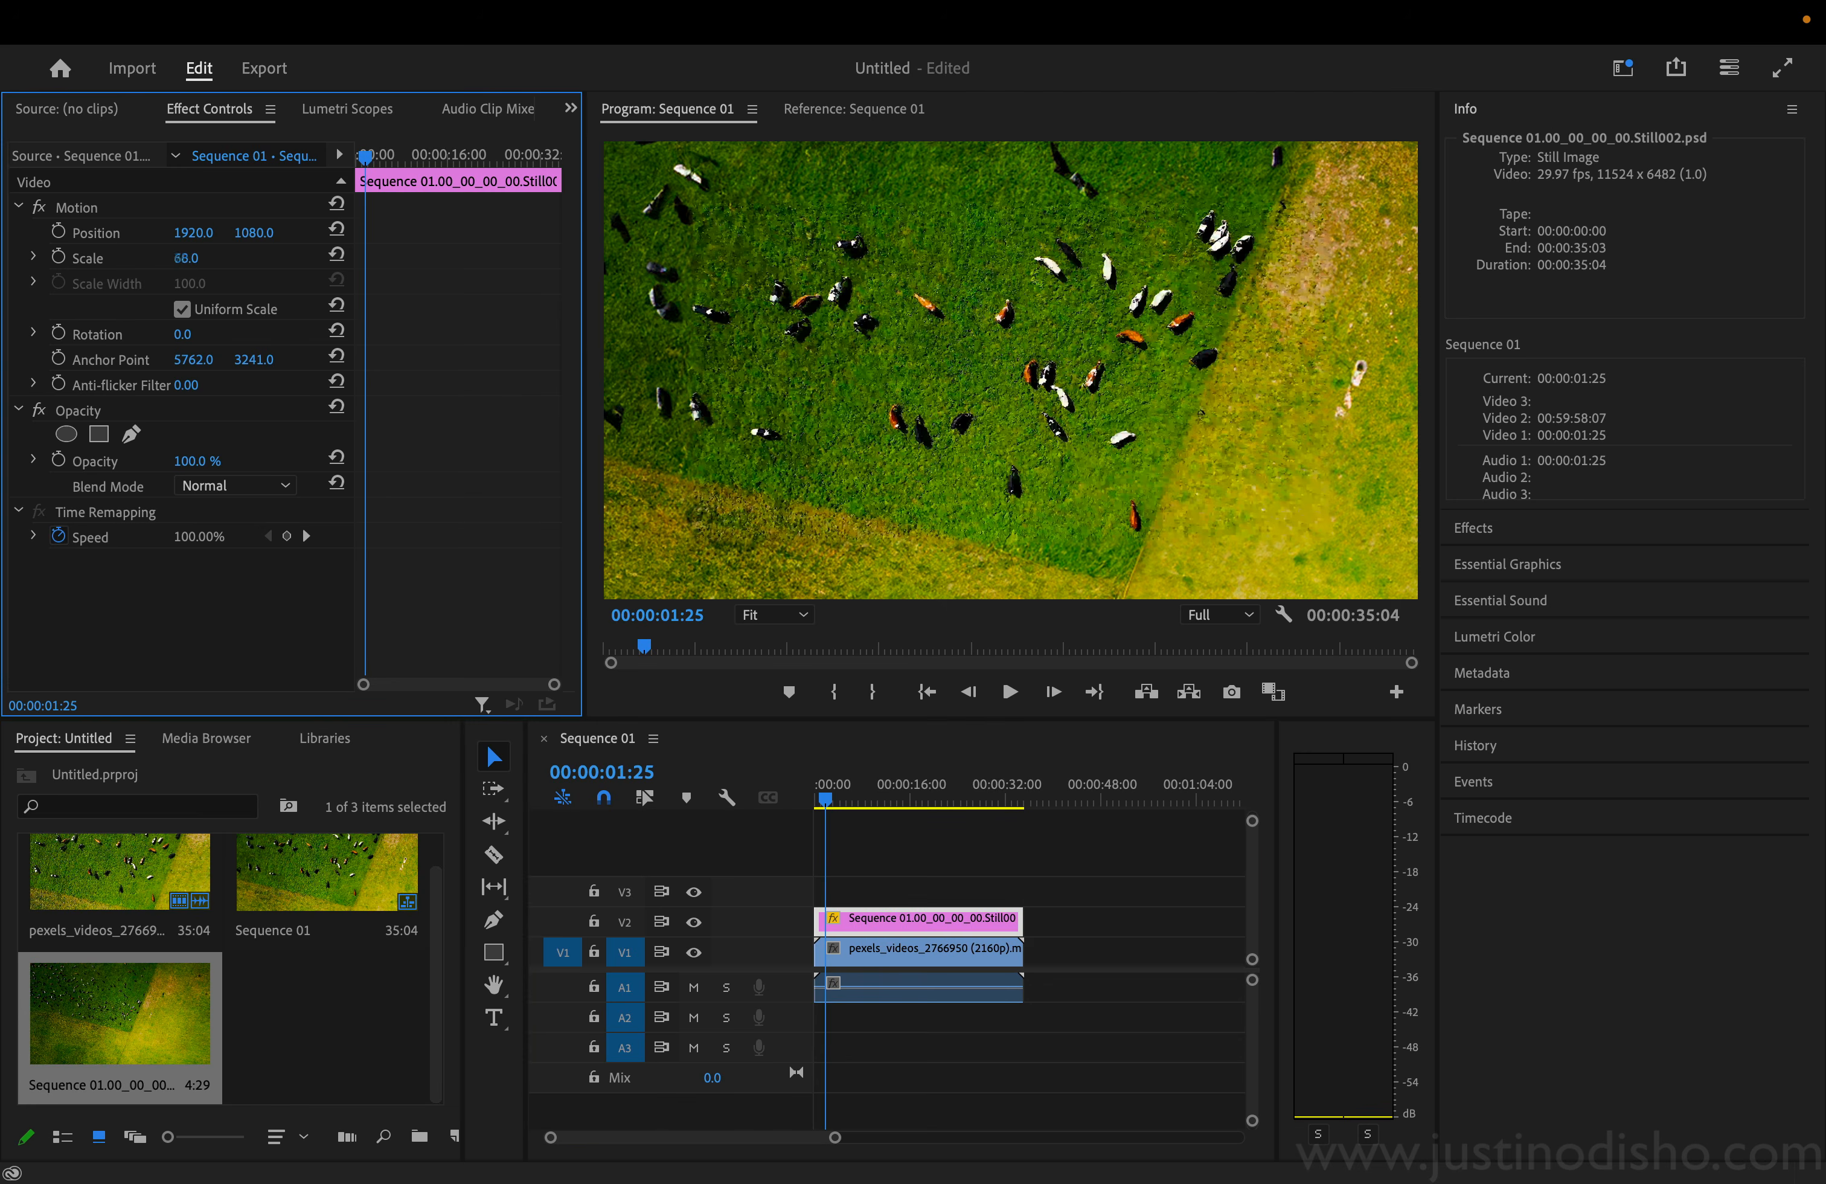
click(188, 259)
text(33)
key(Return)
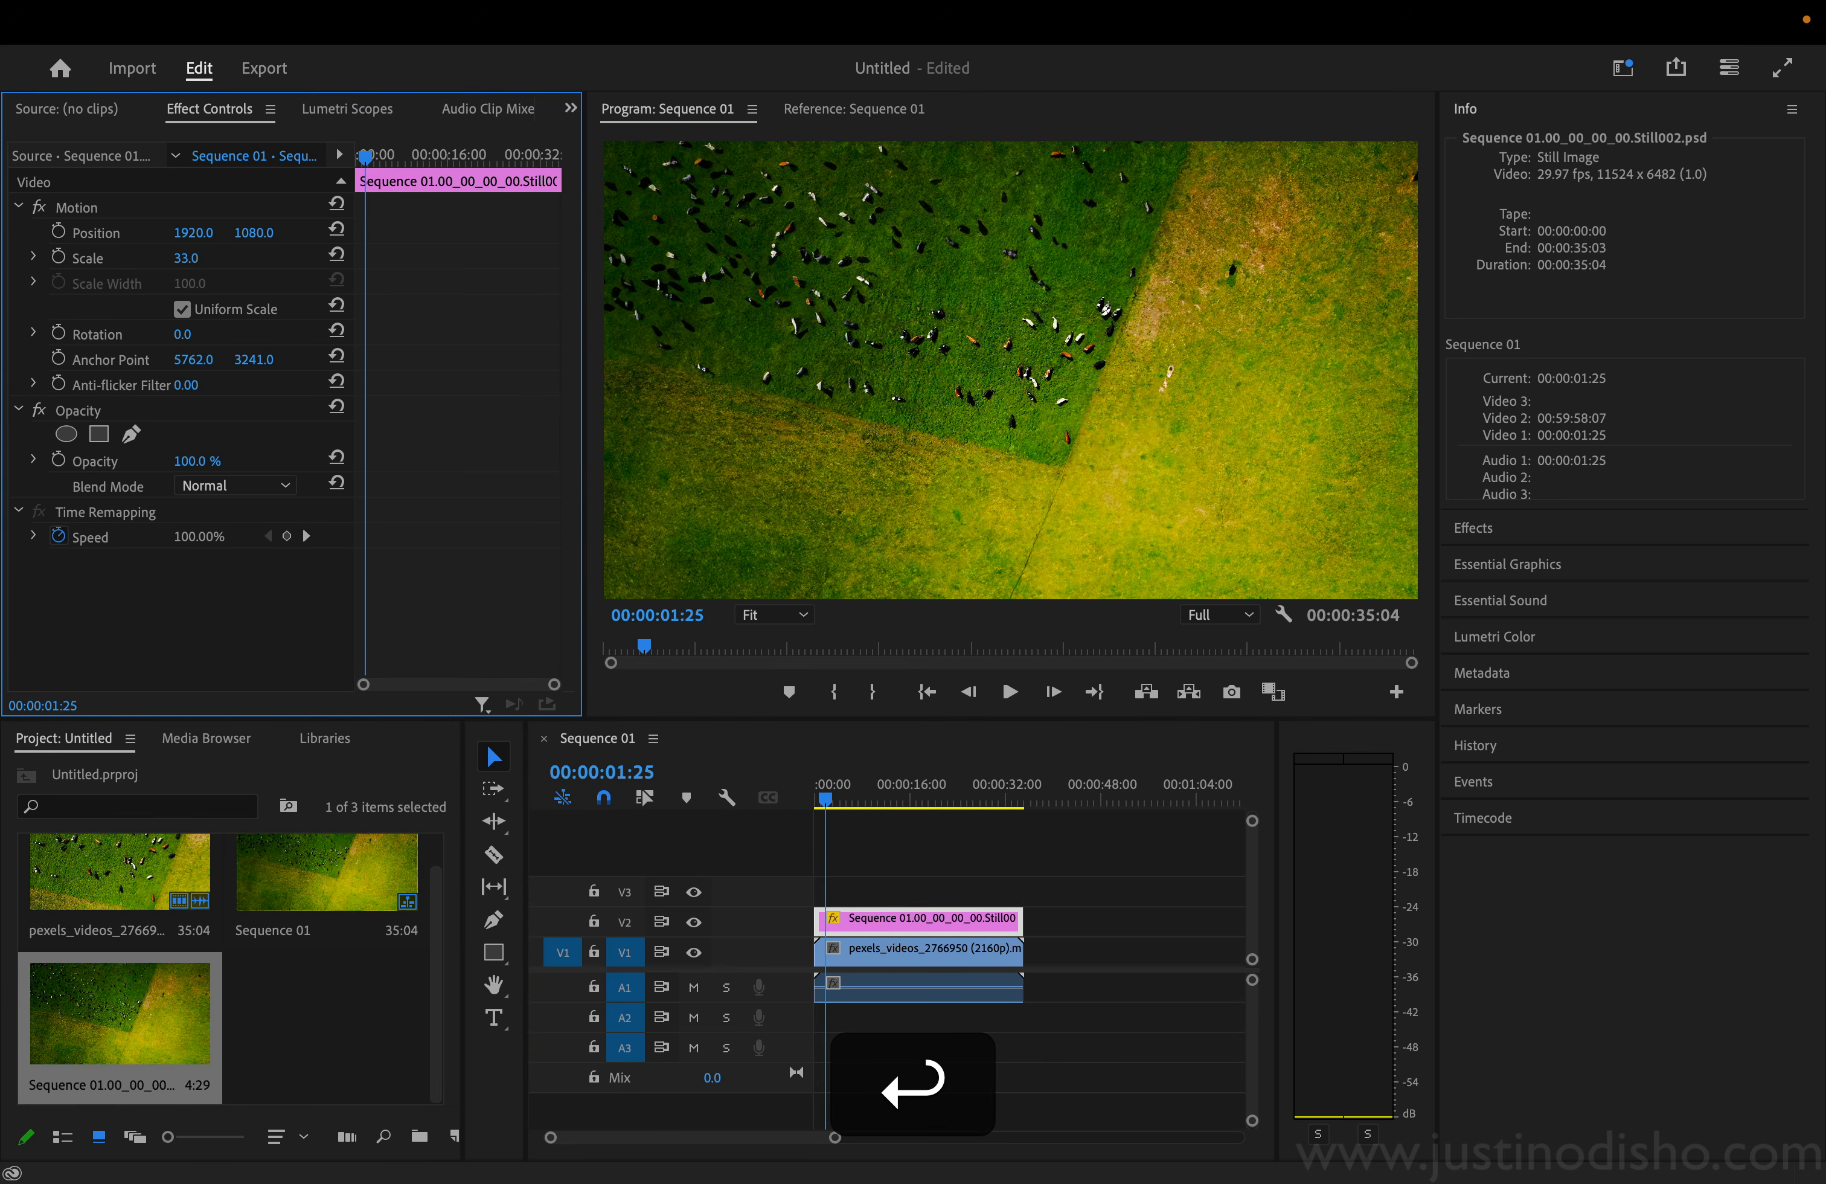
key(super+z)
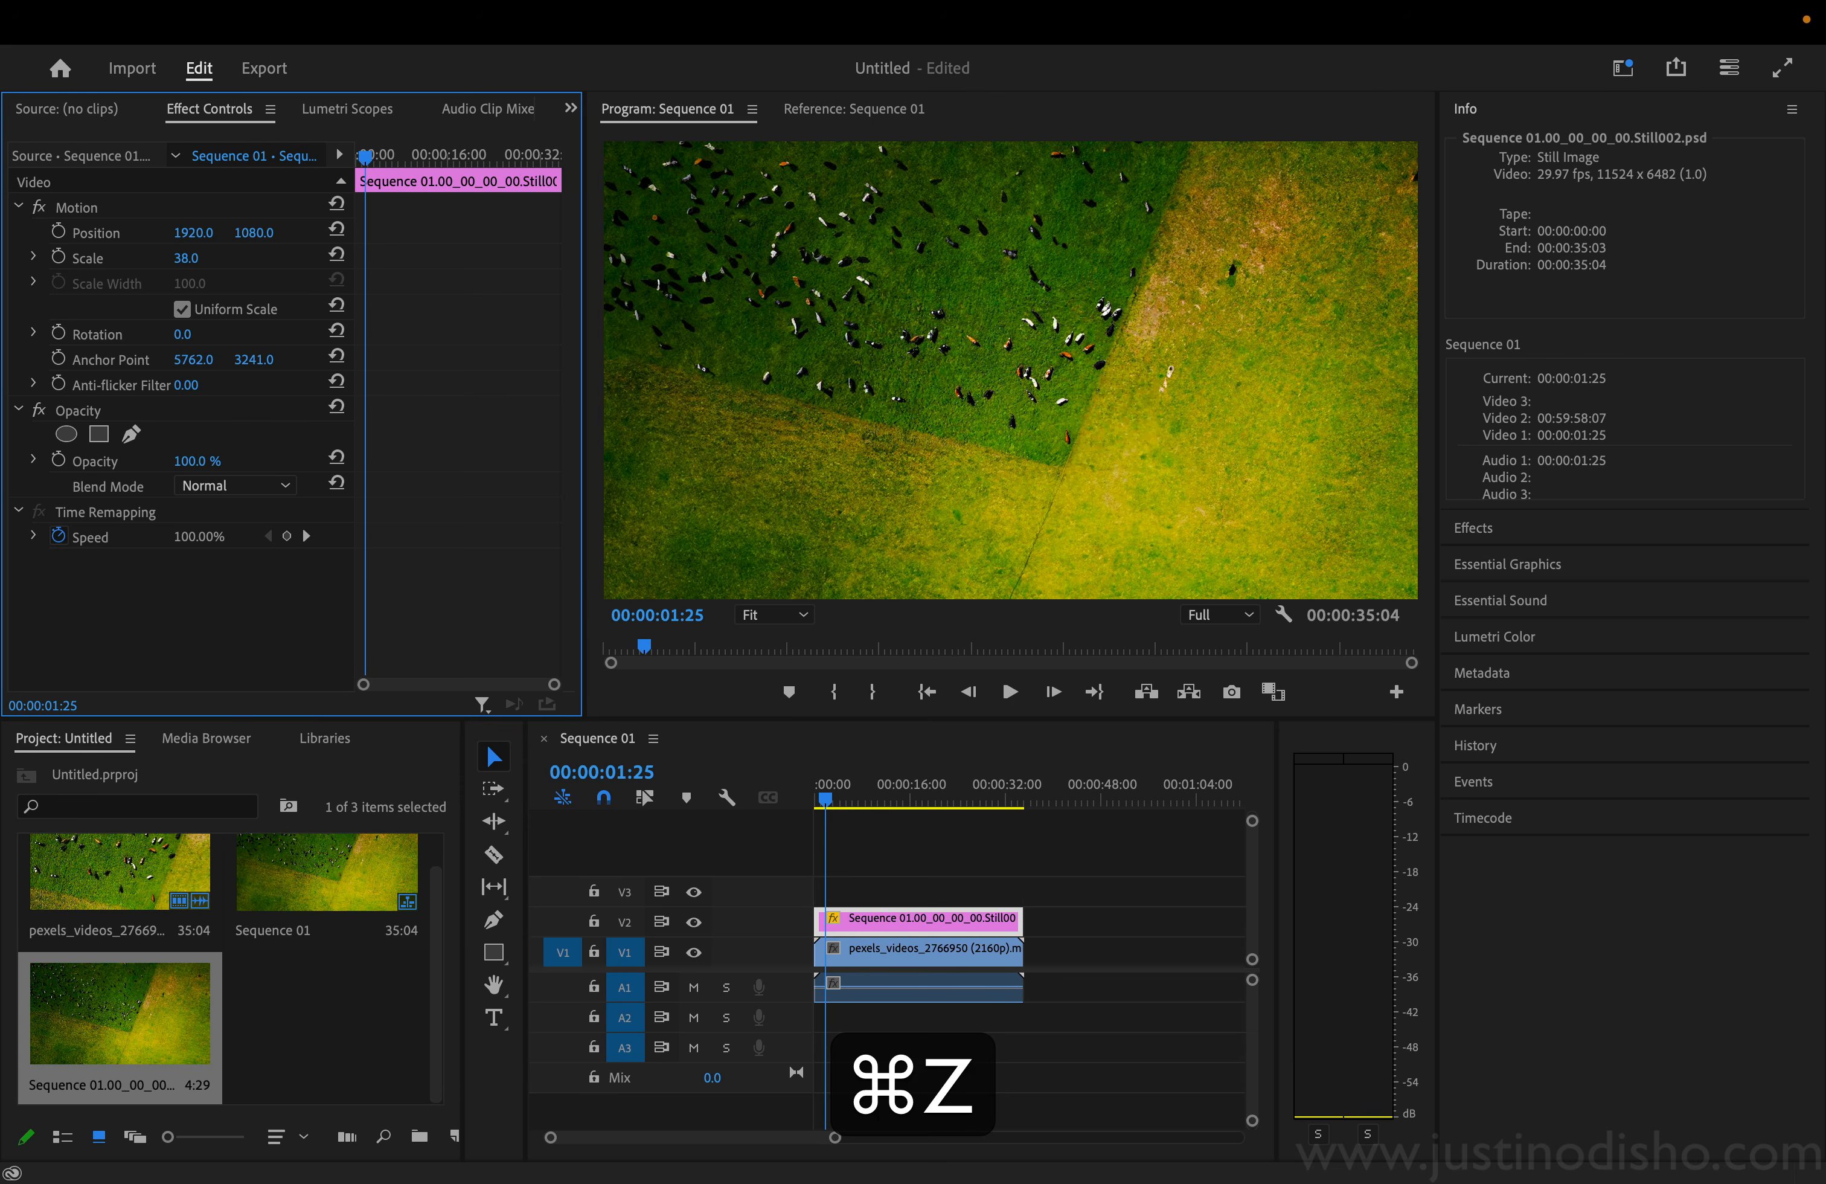
click(336, 256)
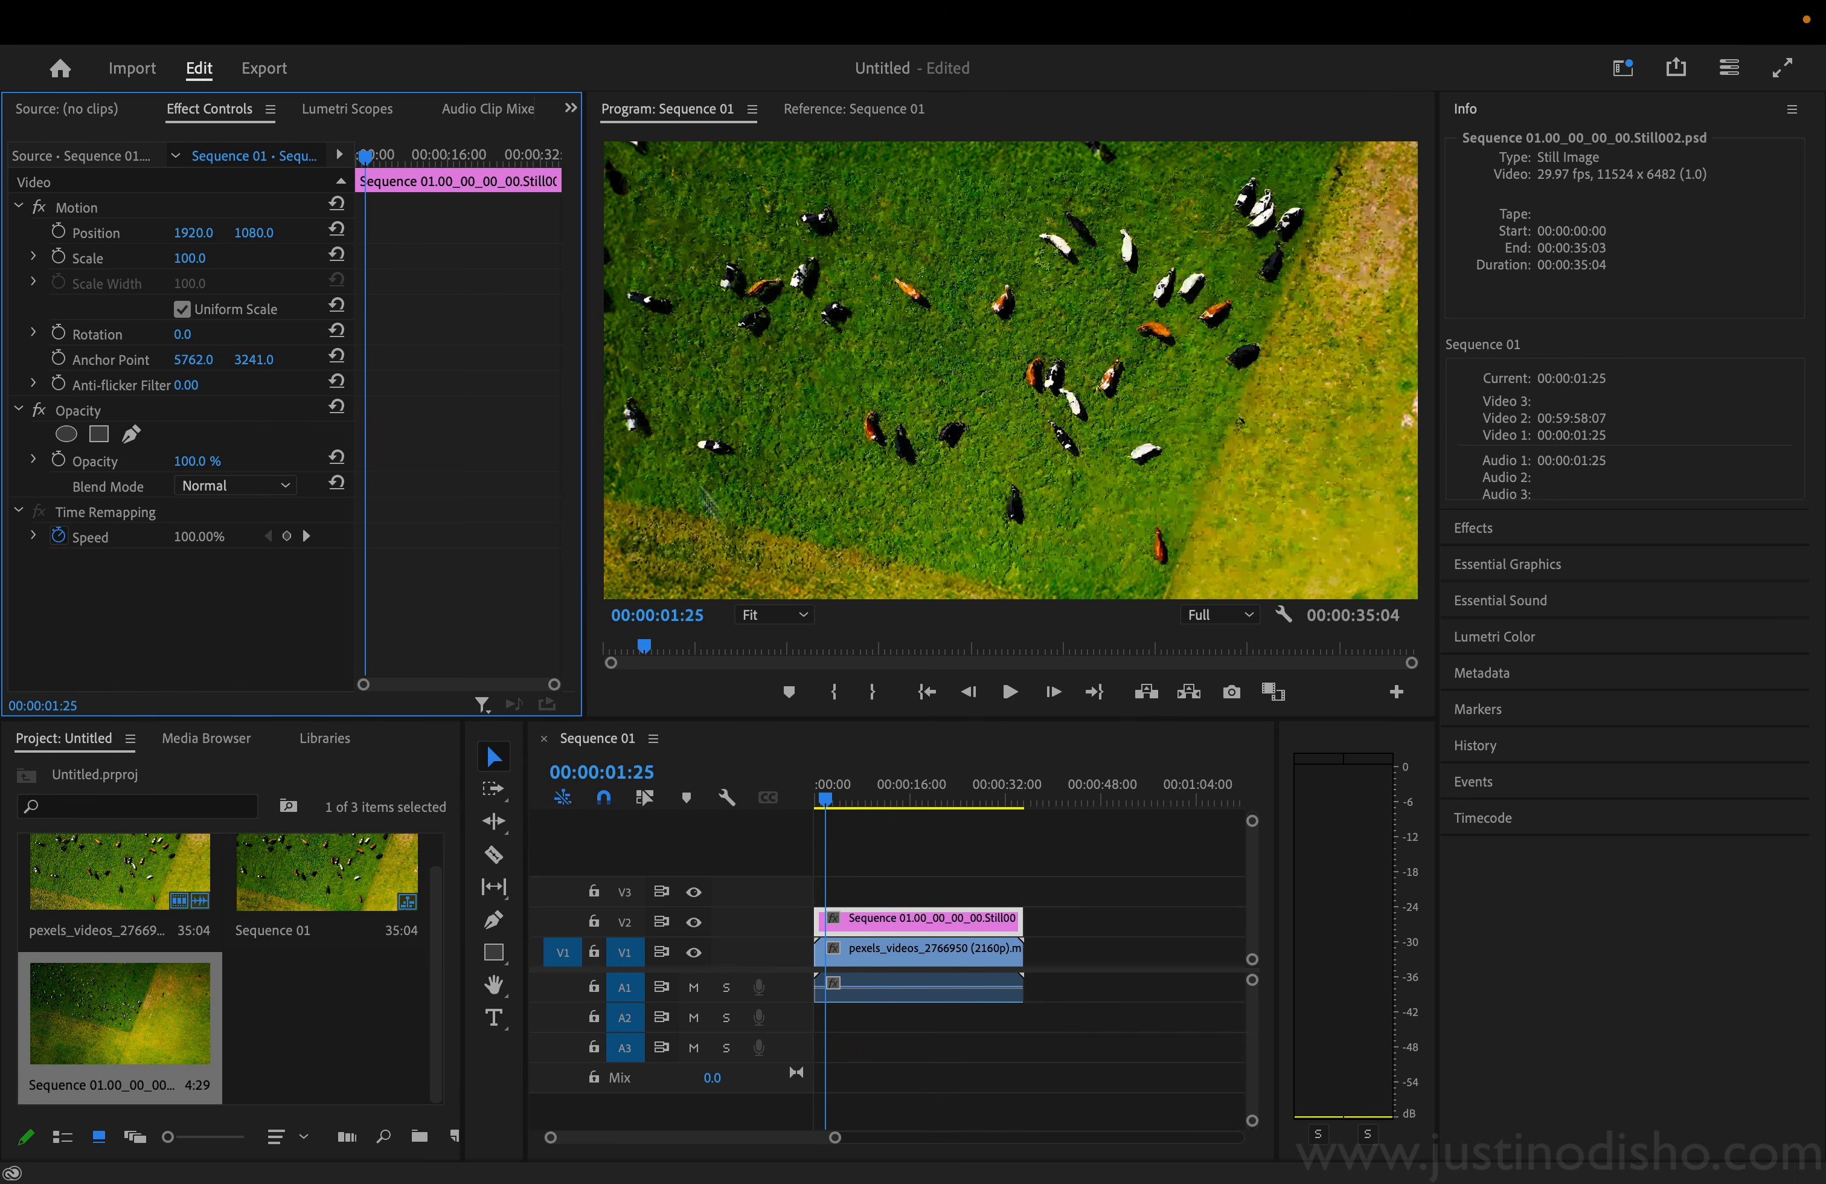
Step: Move the drone video clip from V1 up to V3 so it sits above the expanded still
drag(885, 952, 889, 891)
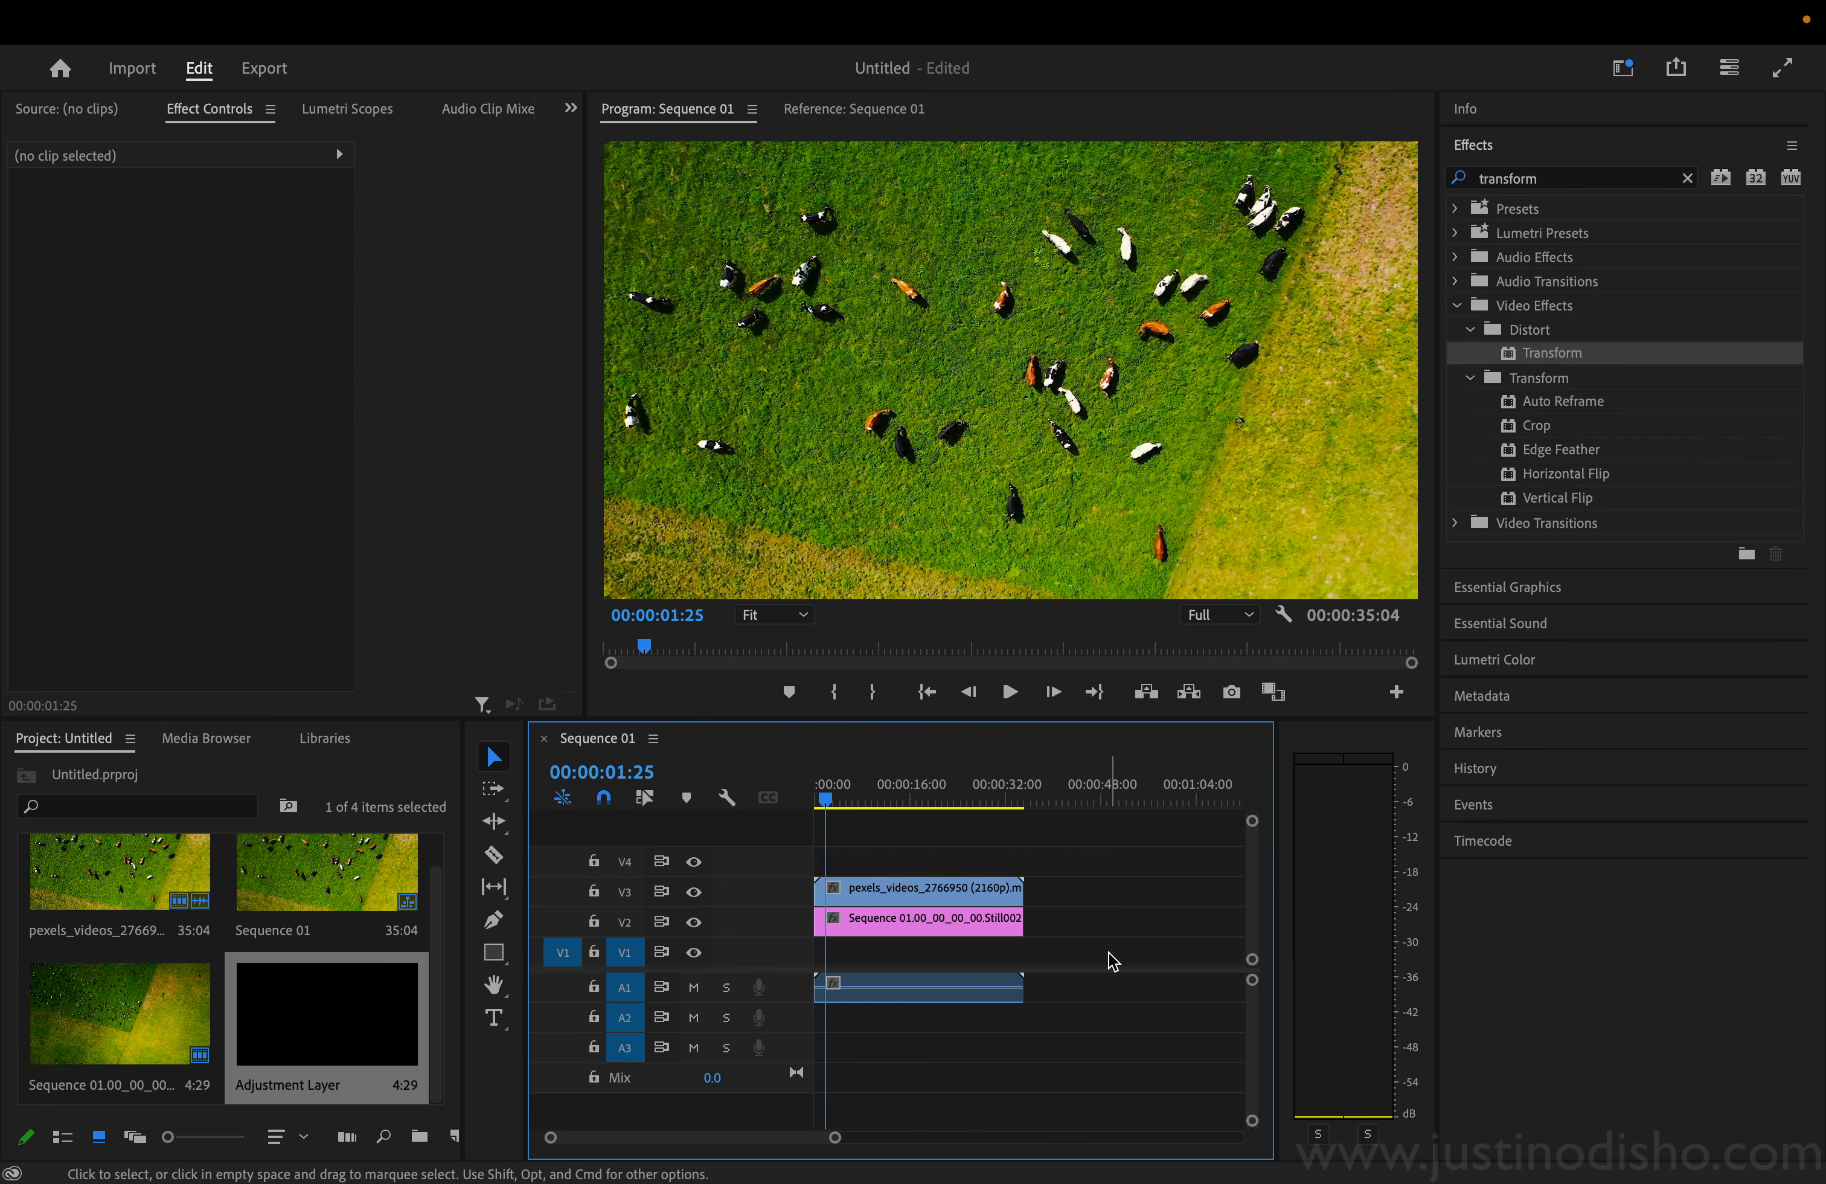
click(964, 890)
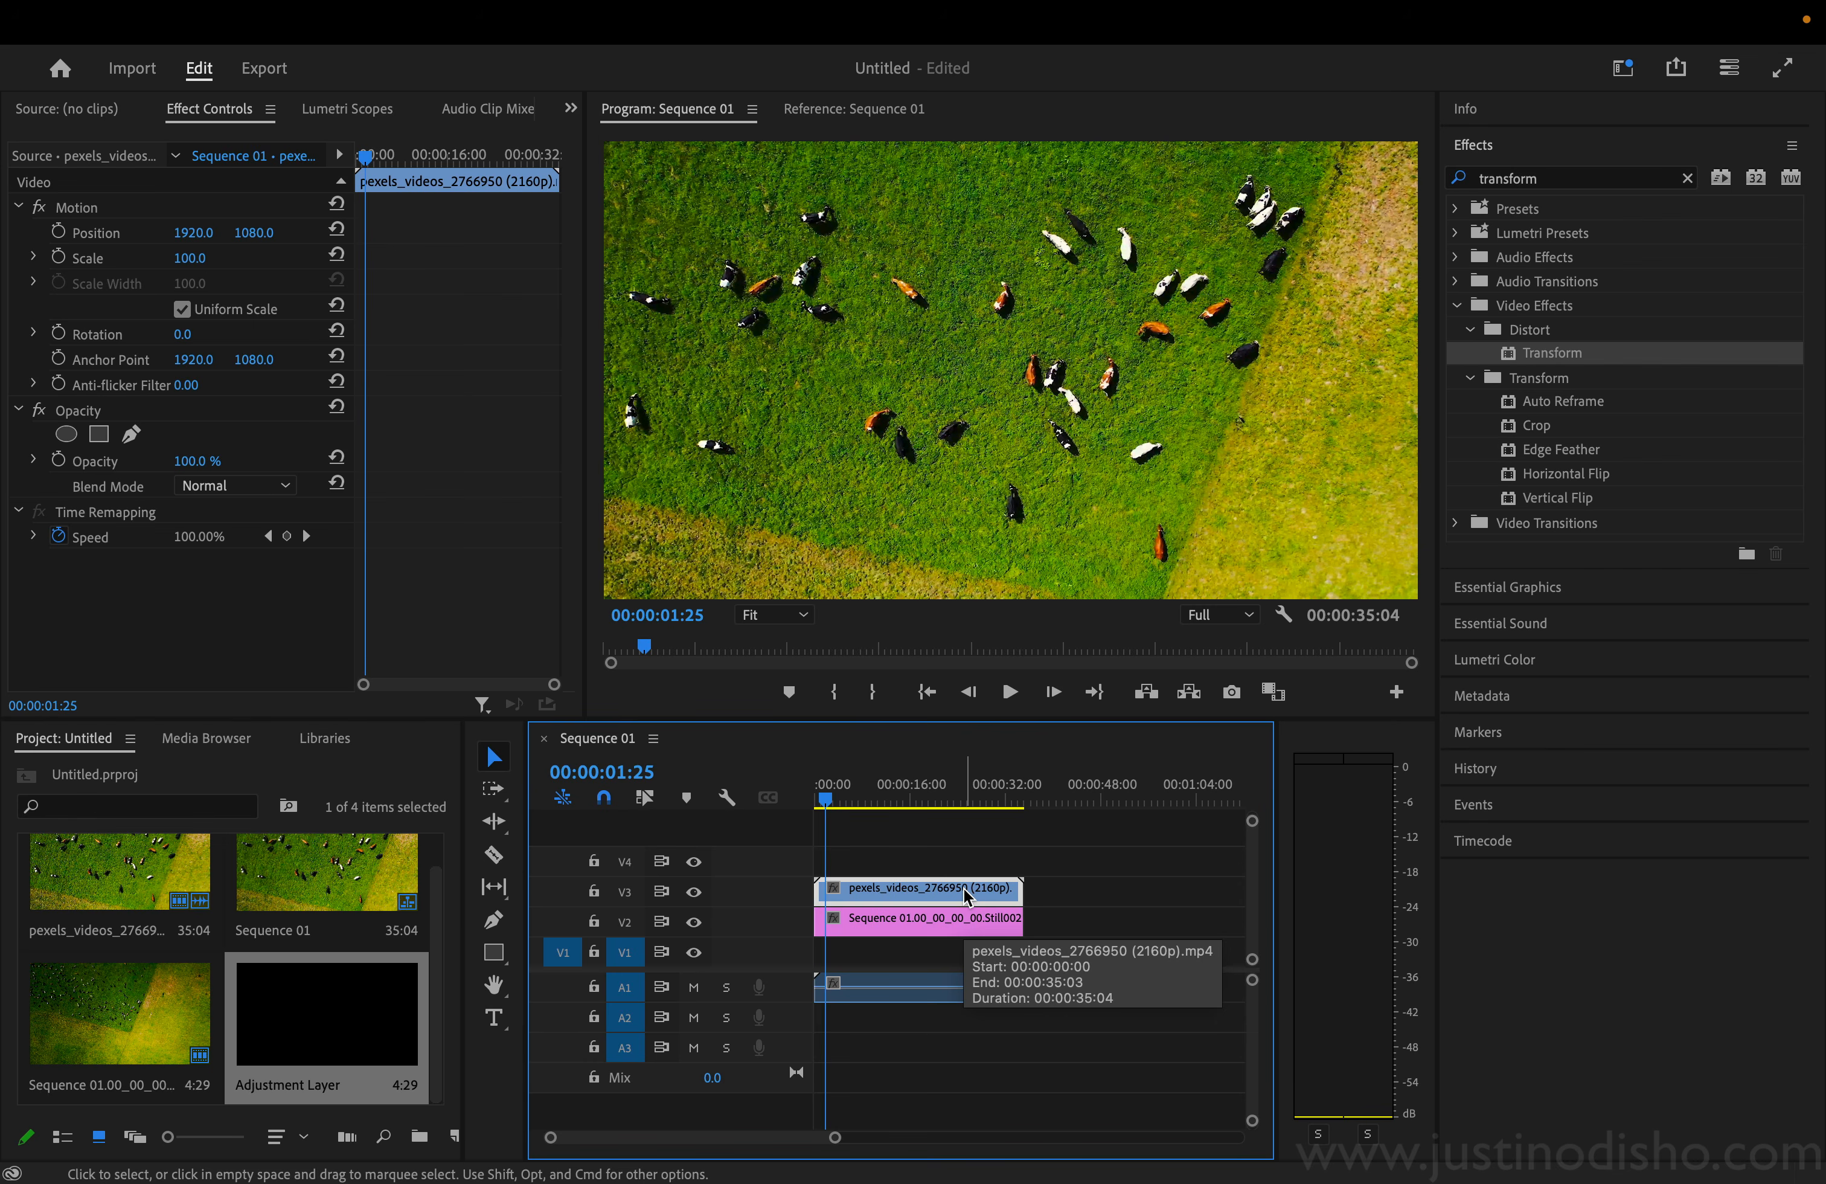
drag(1101, 933, 859, 859)
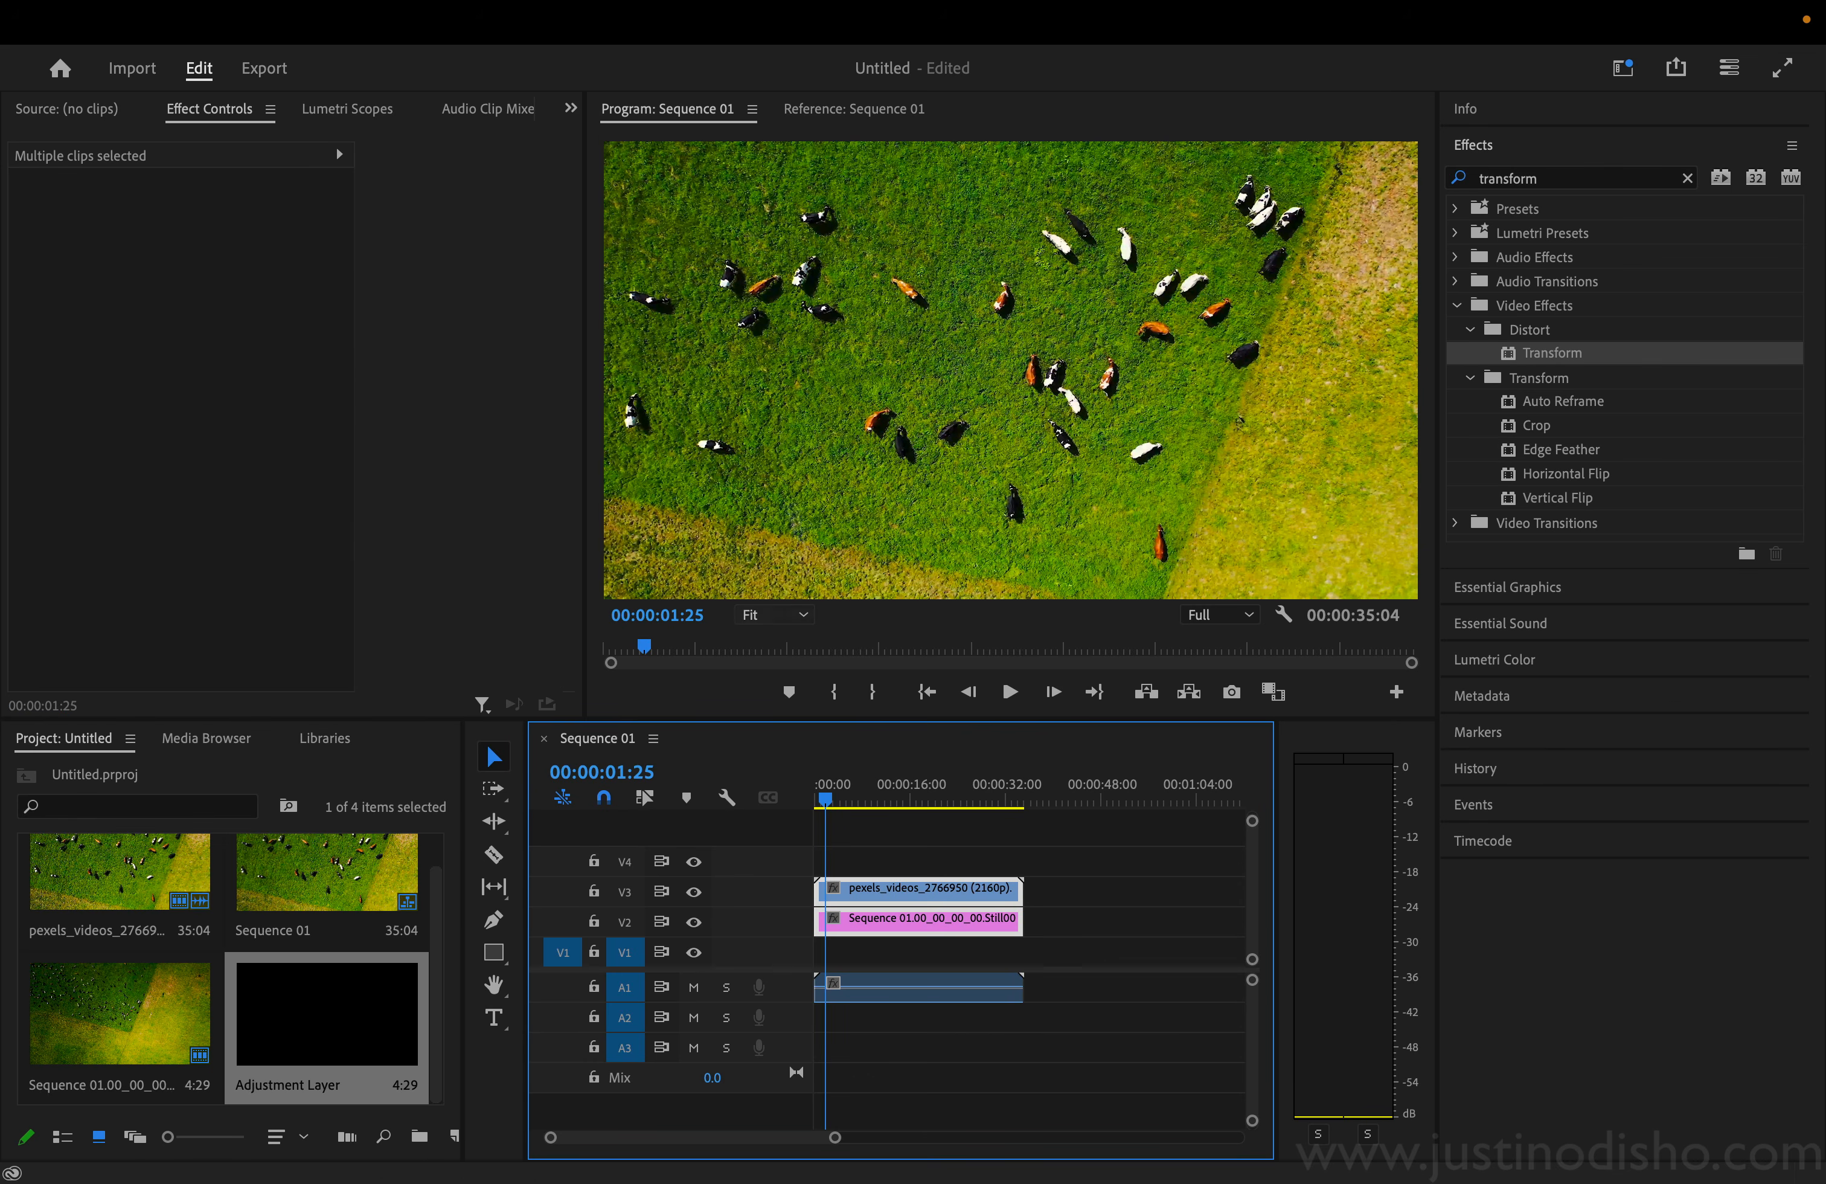
click(980, 863)
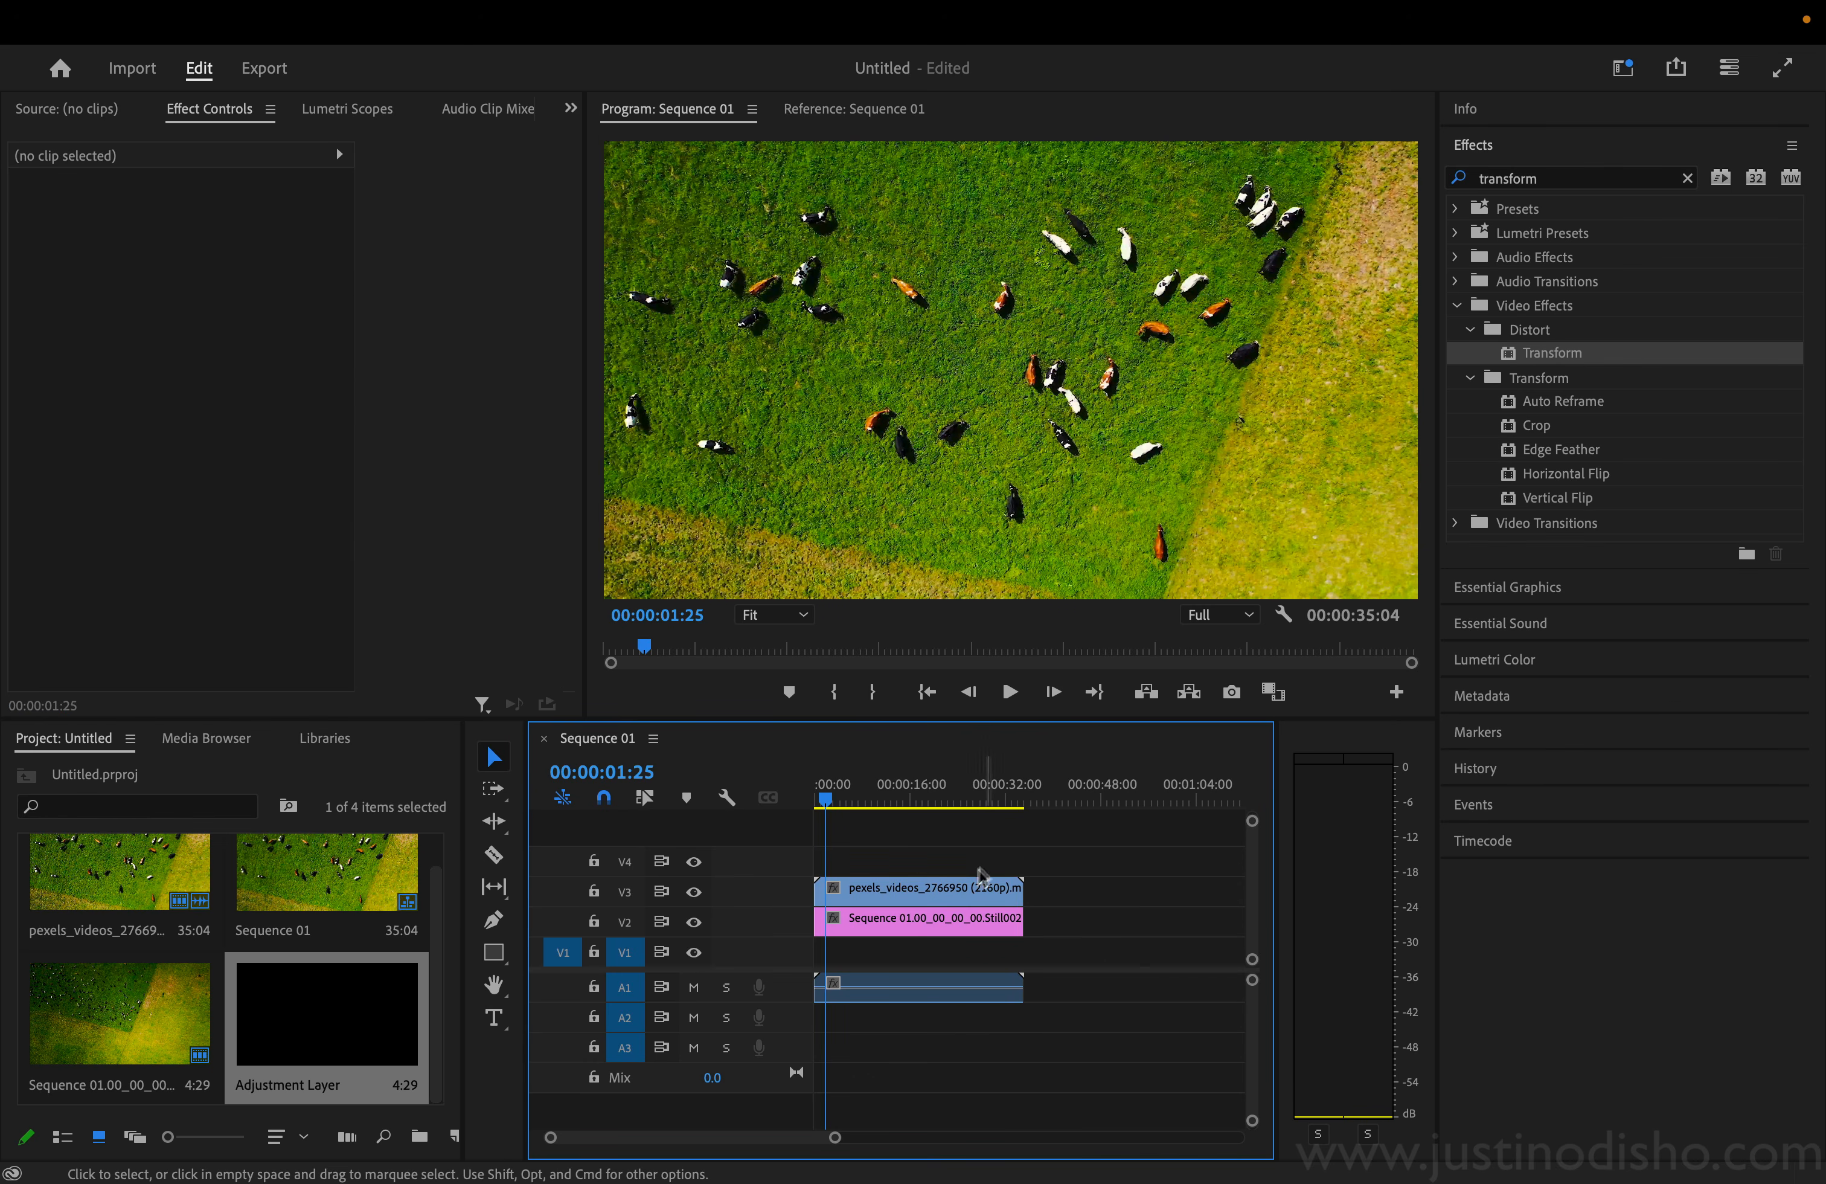
Step: Try scaling only the video clip on V3 to 40, and undo the change
click(978, 889)
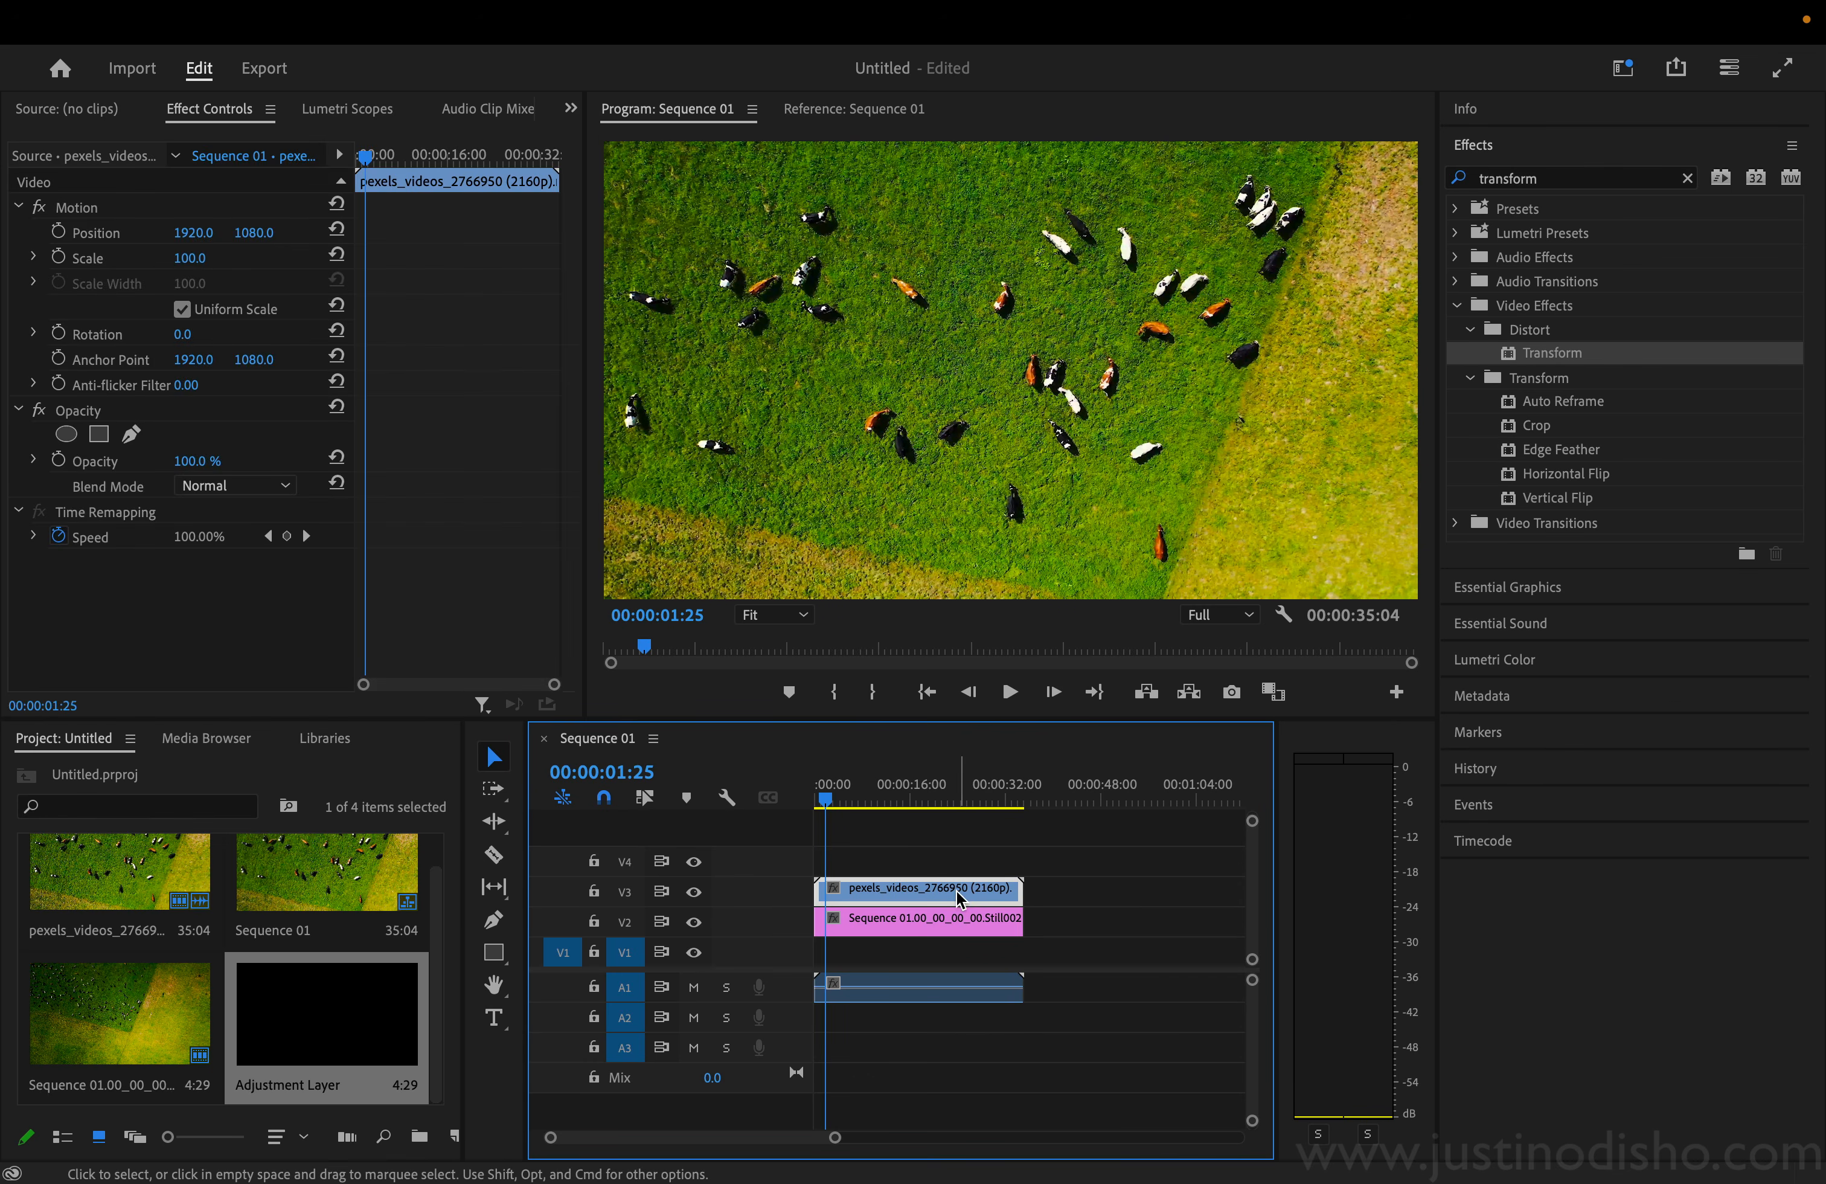
click(197, 264)
text(40)
key(Return)
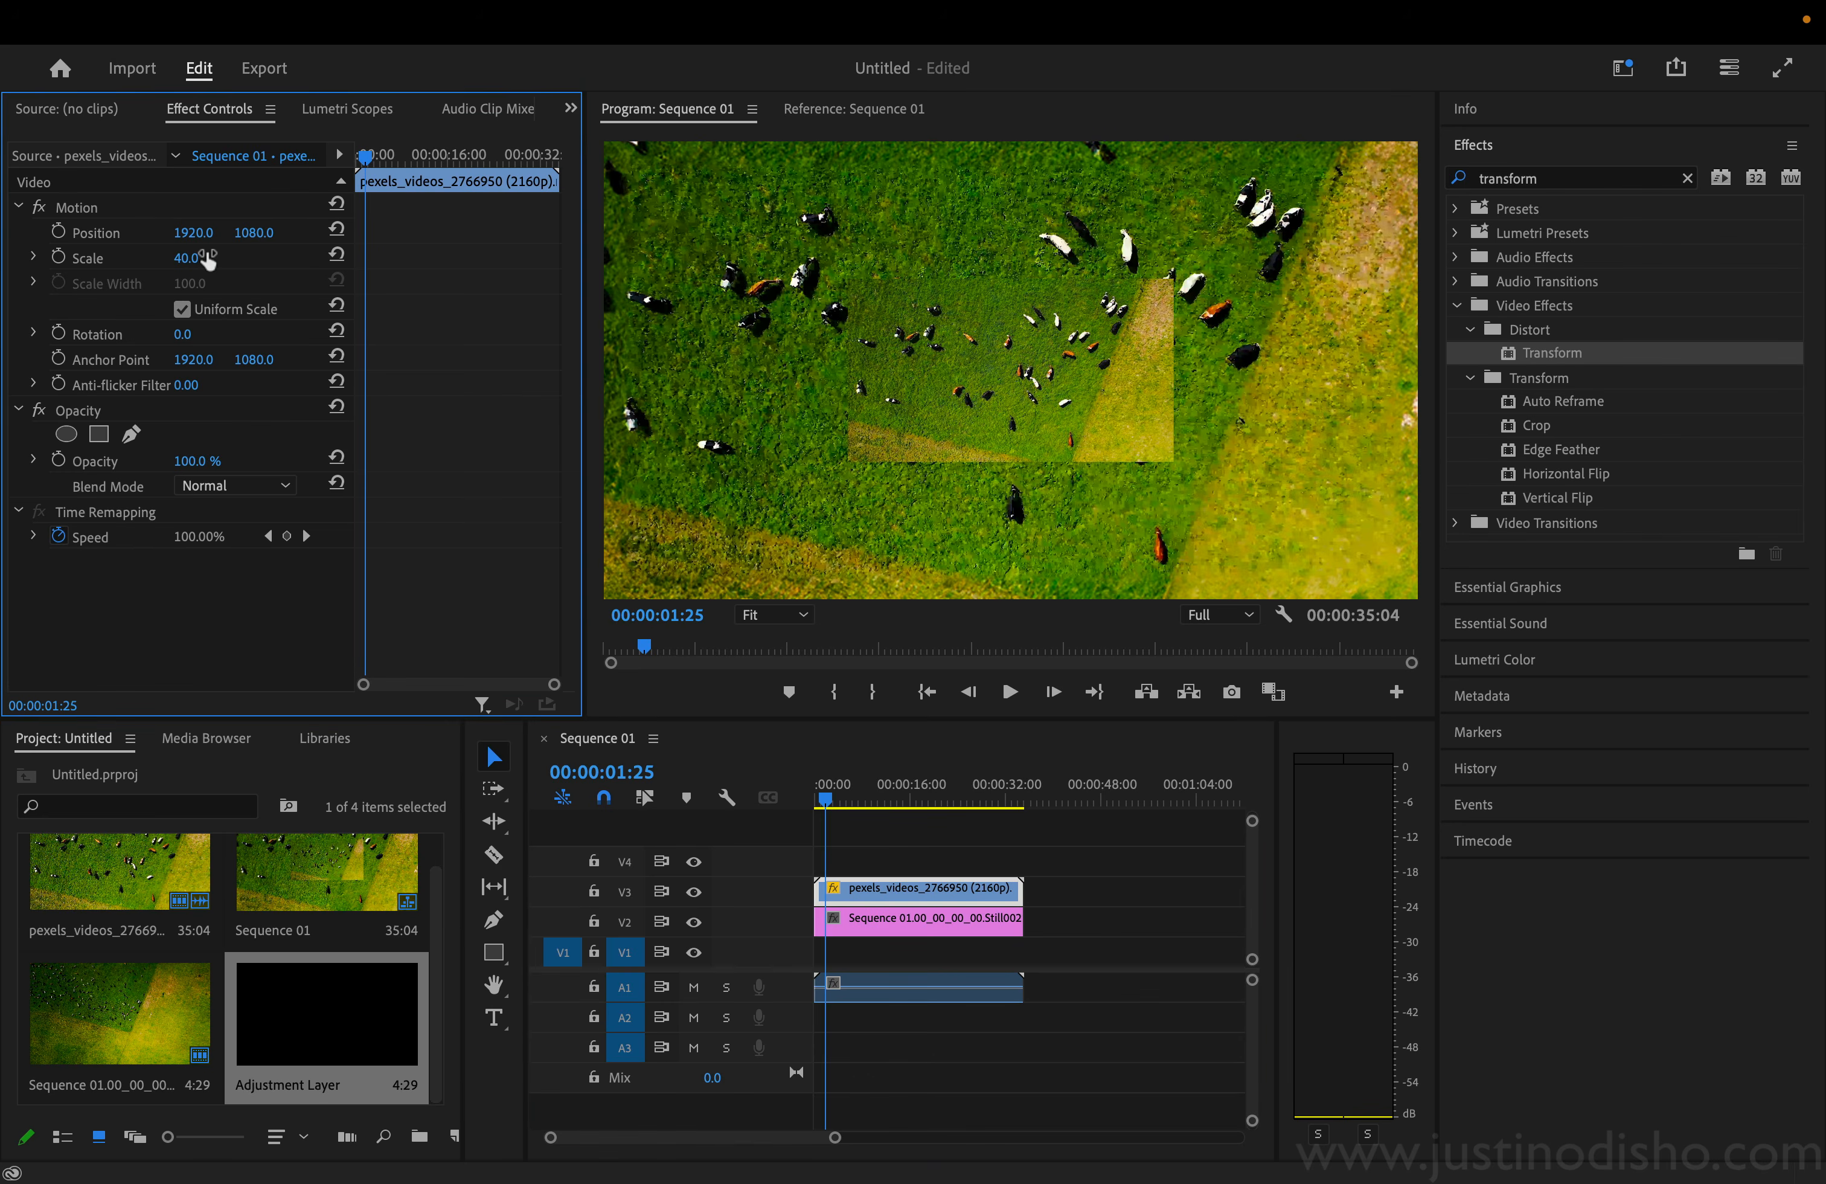
key(super+z)
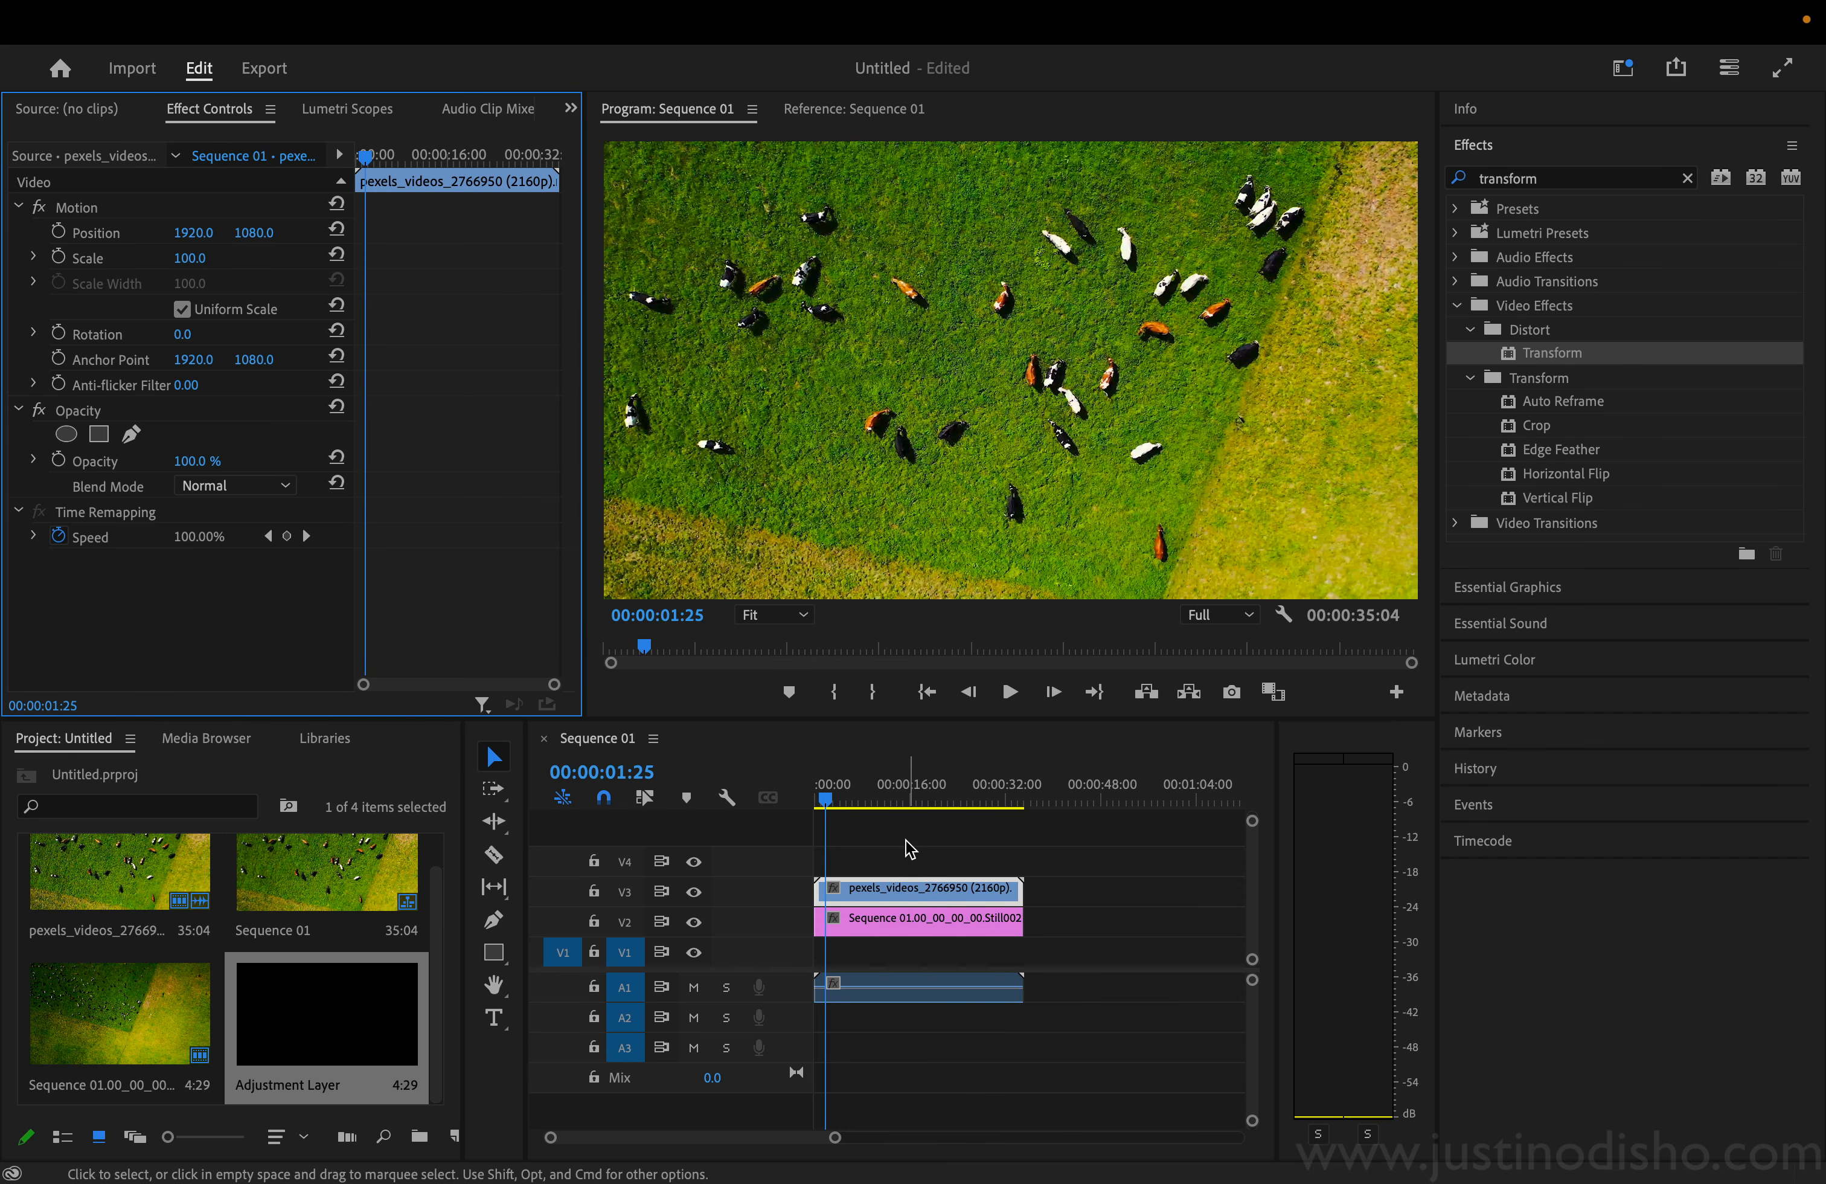
Step: Set the scale of the video clip on V3 to 33.3333
click(928, 889)
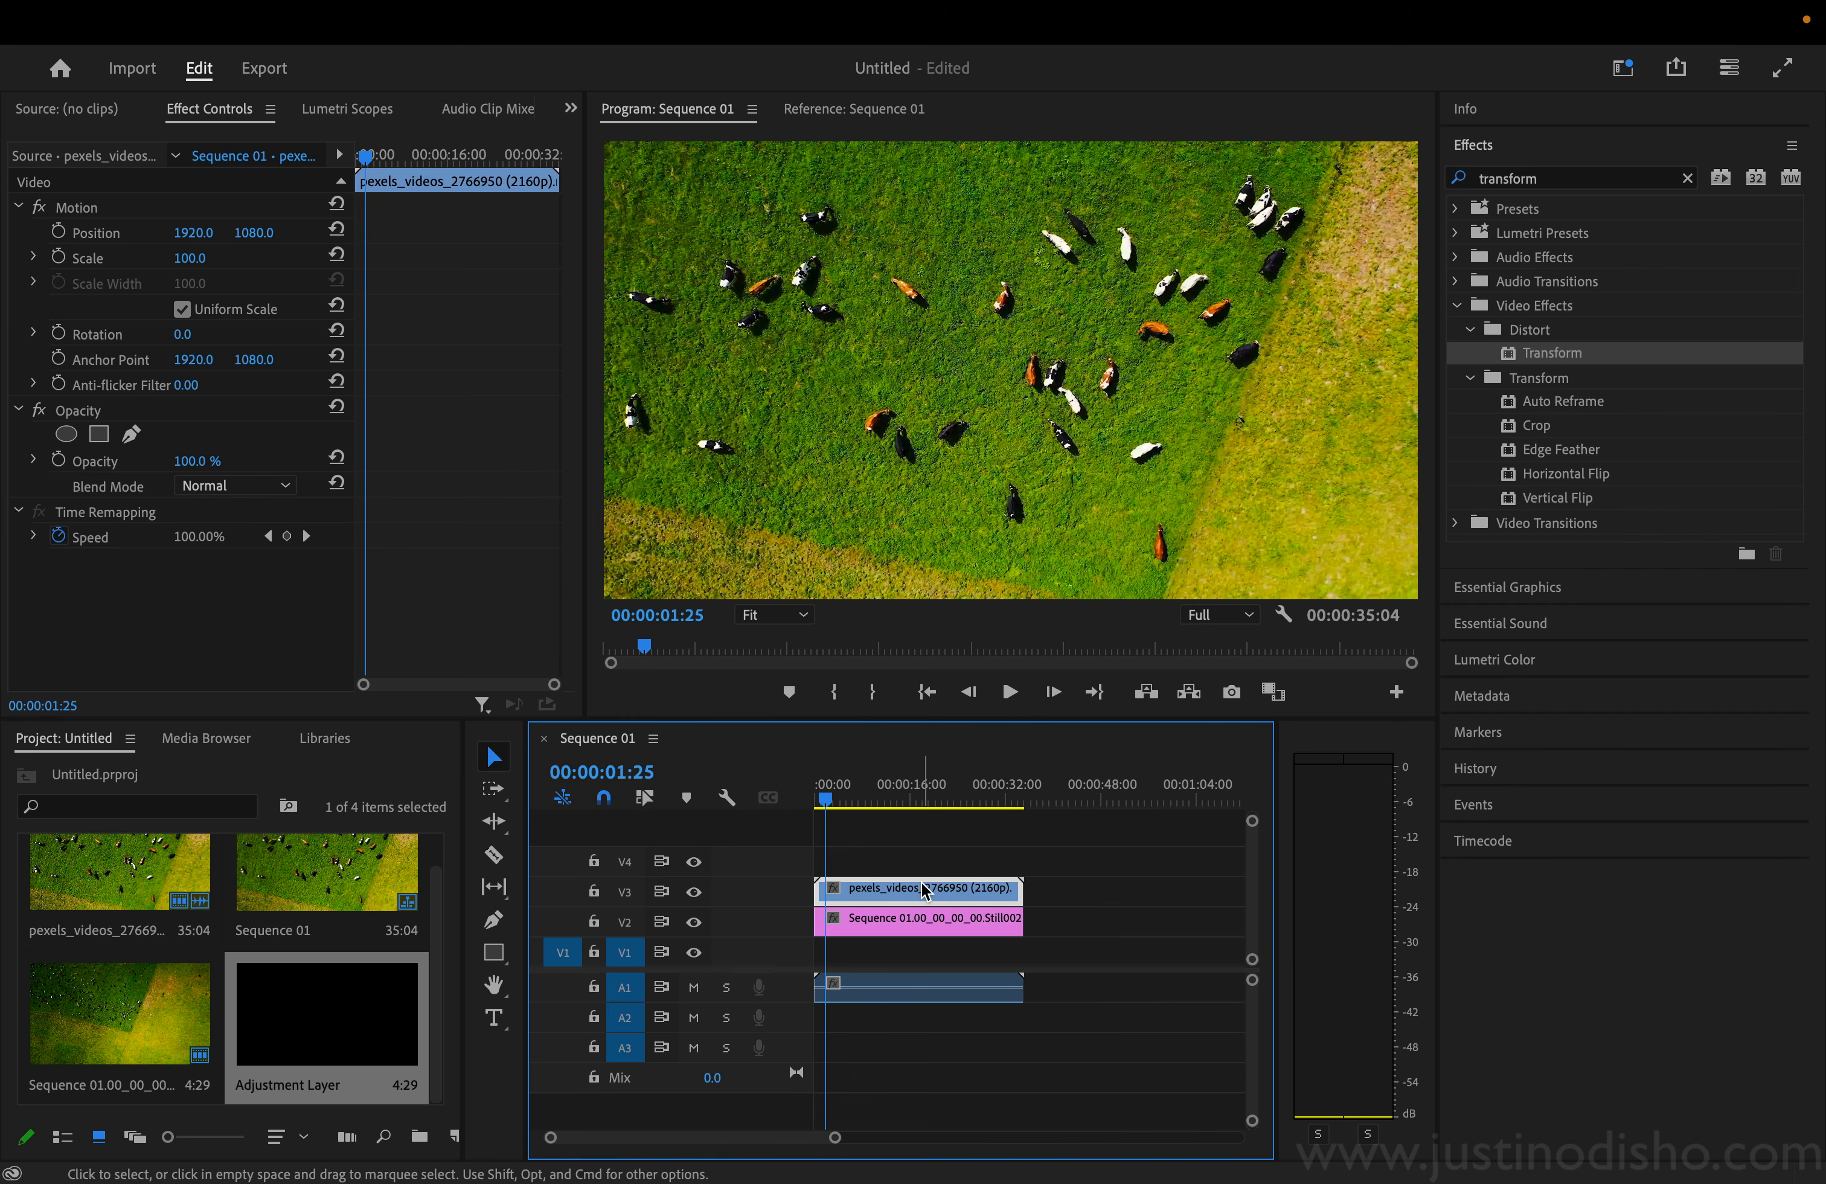
click(207, 256)
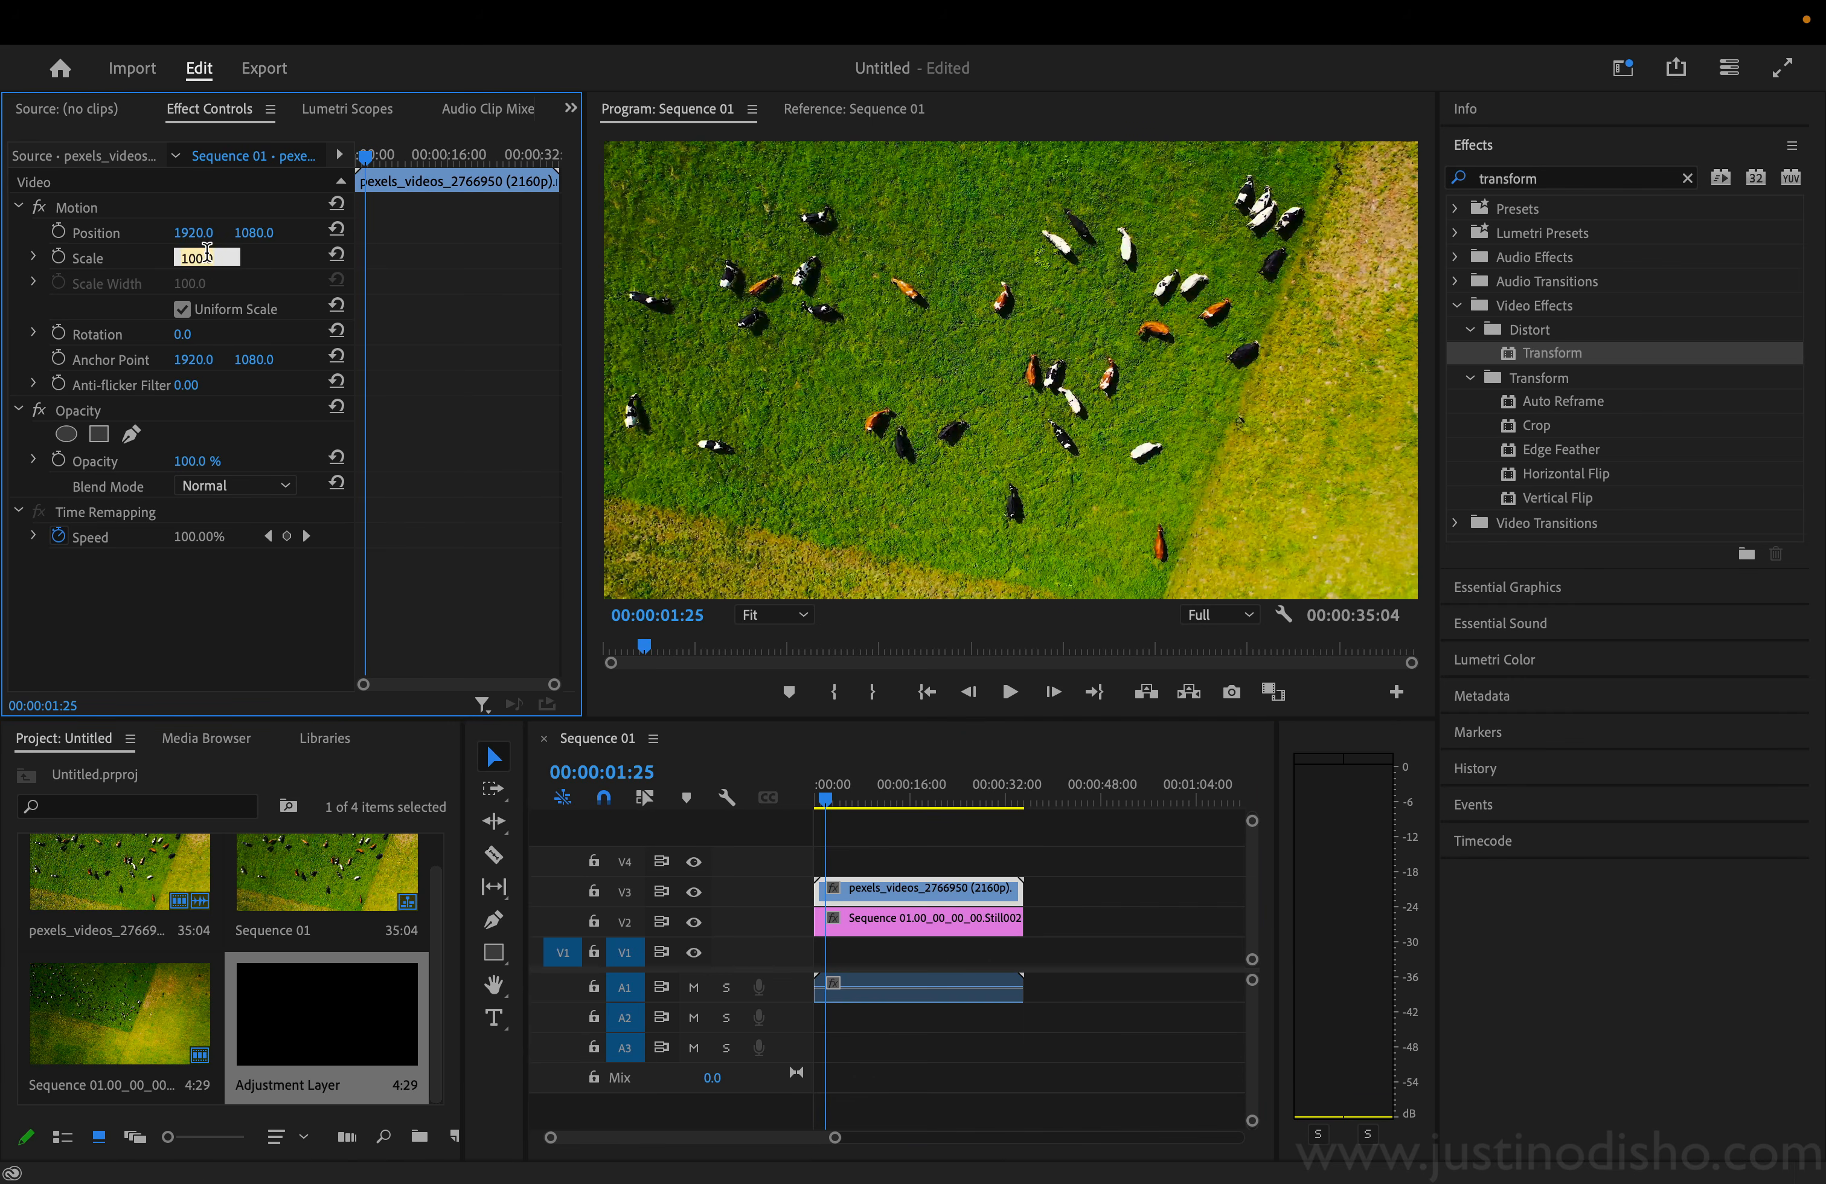
text(3.33)
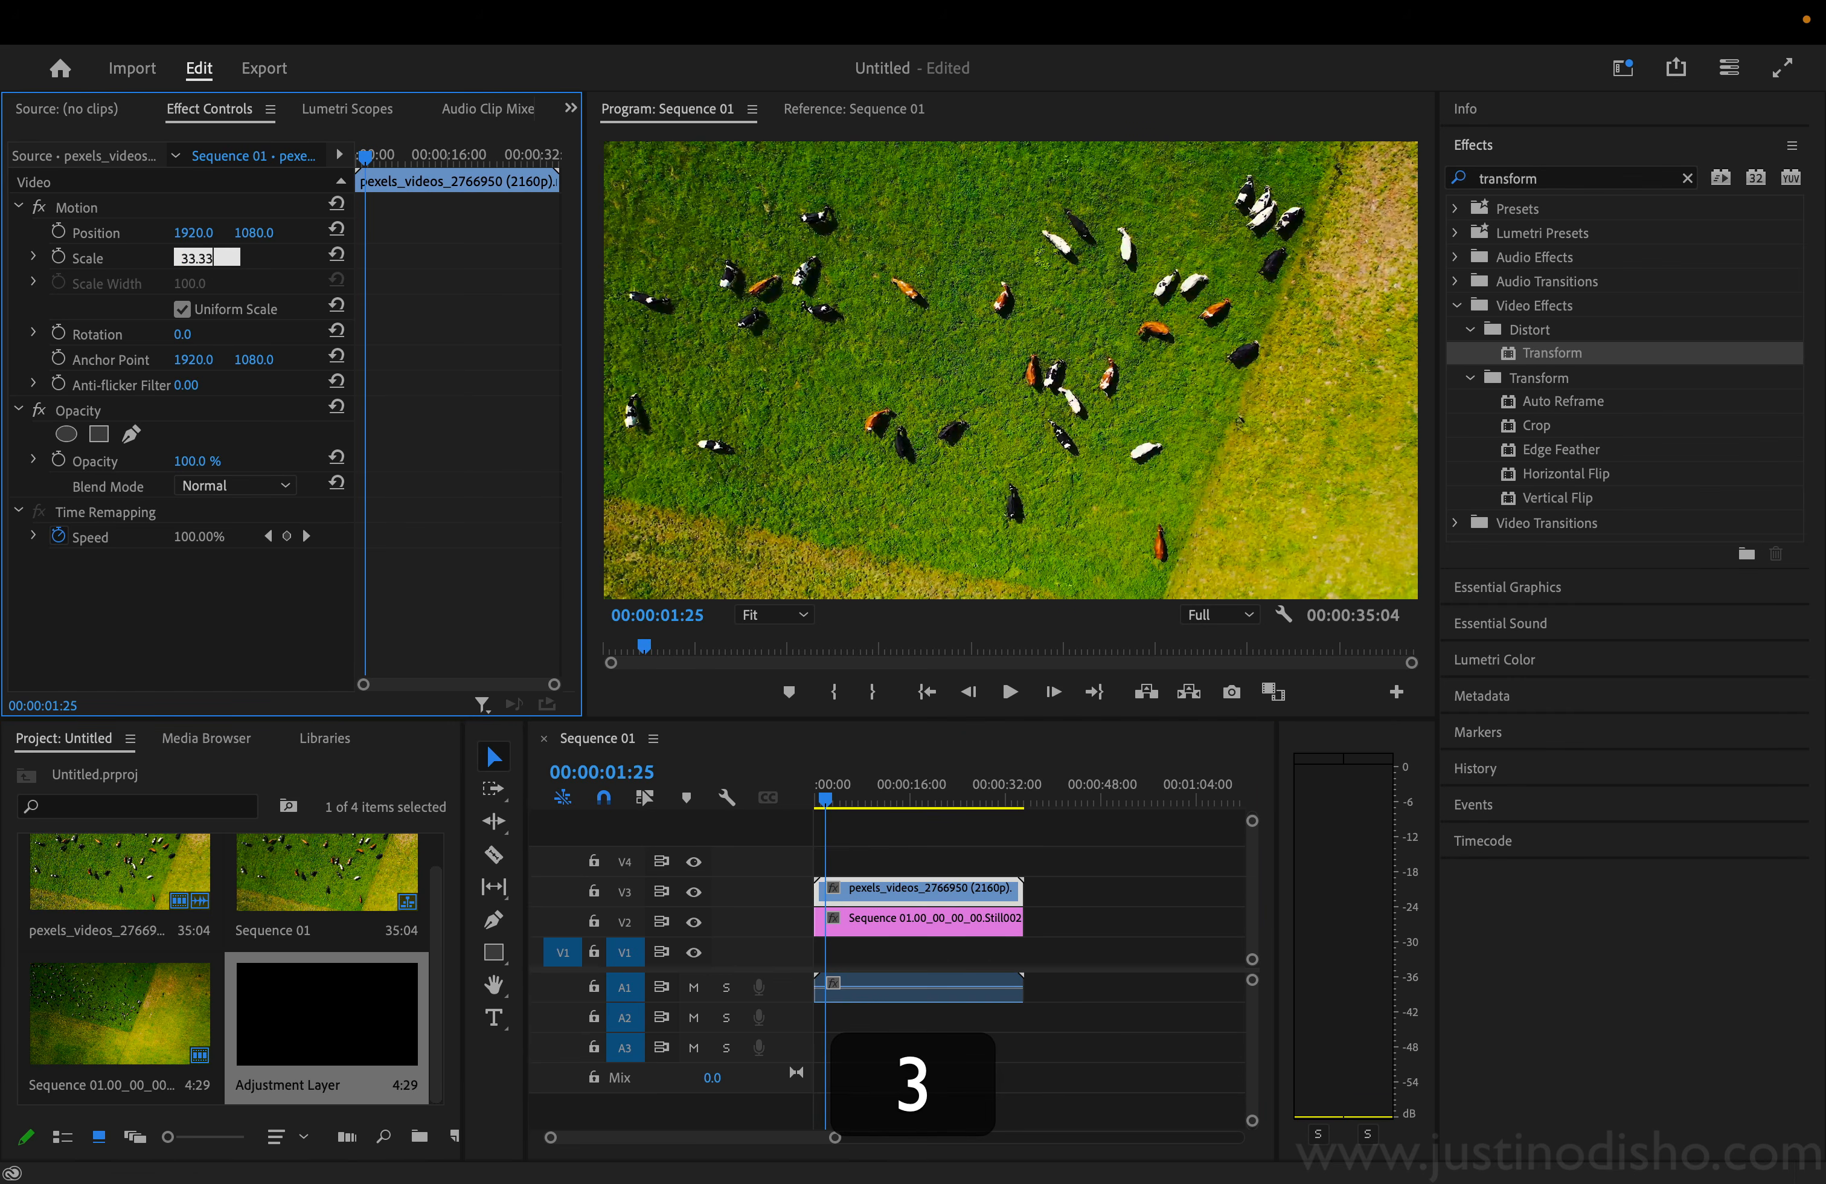
text(33)
key(Return)
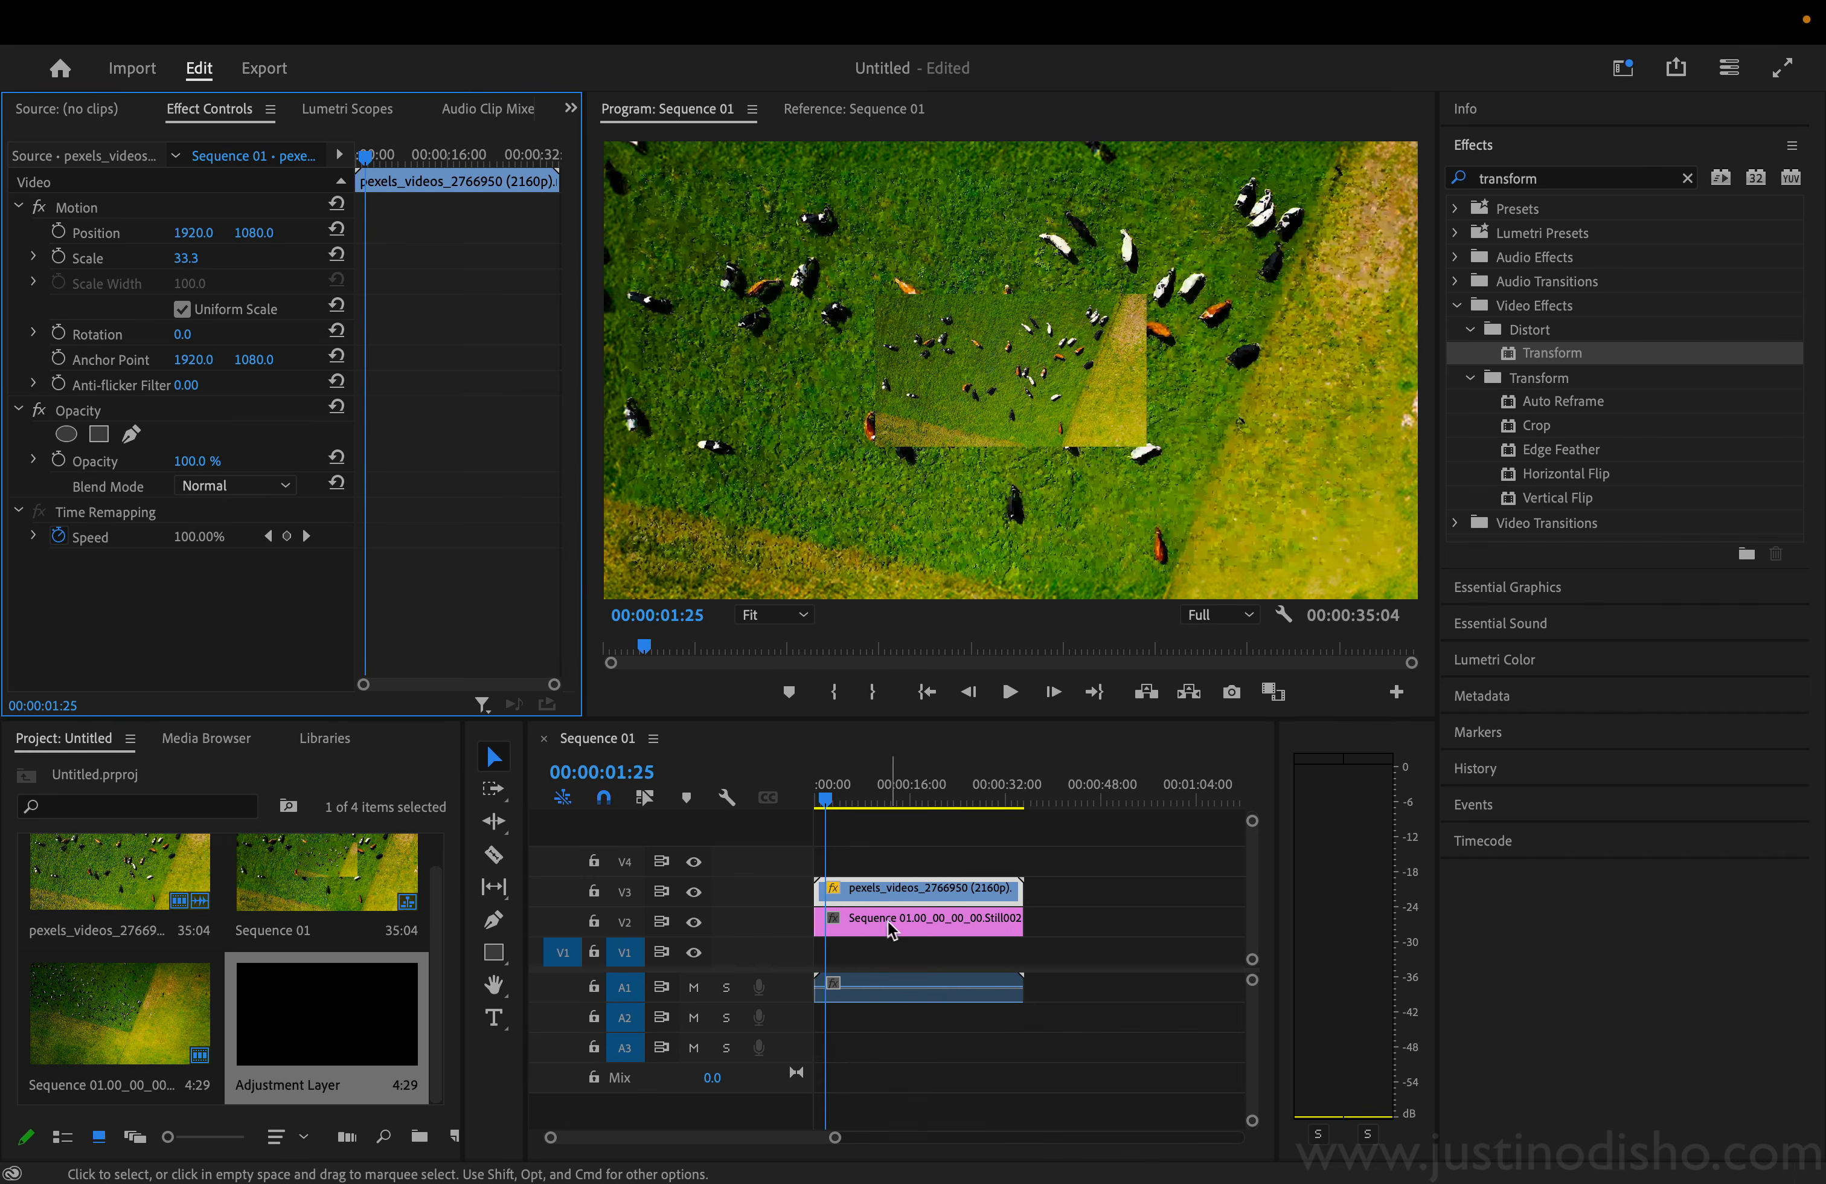
Step: Set the scale of the expanded still on V2 to 33.3333 to match the video
click(907, 922)
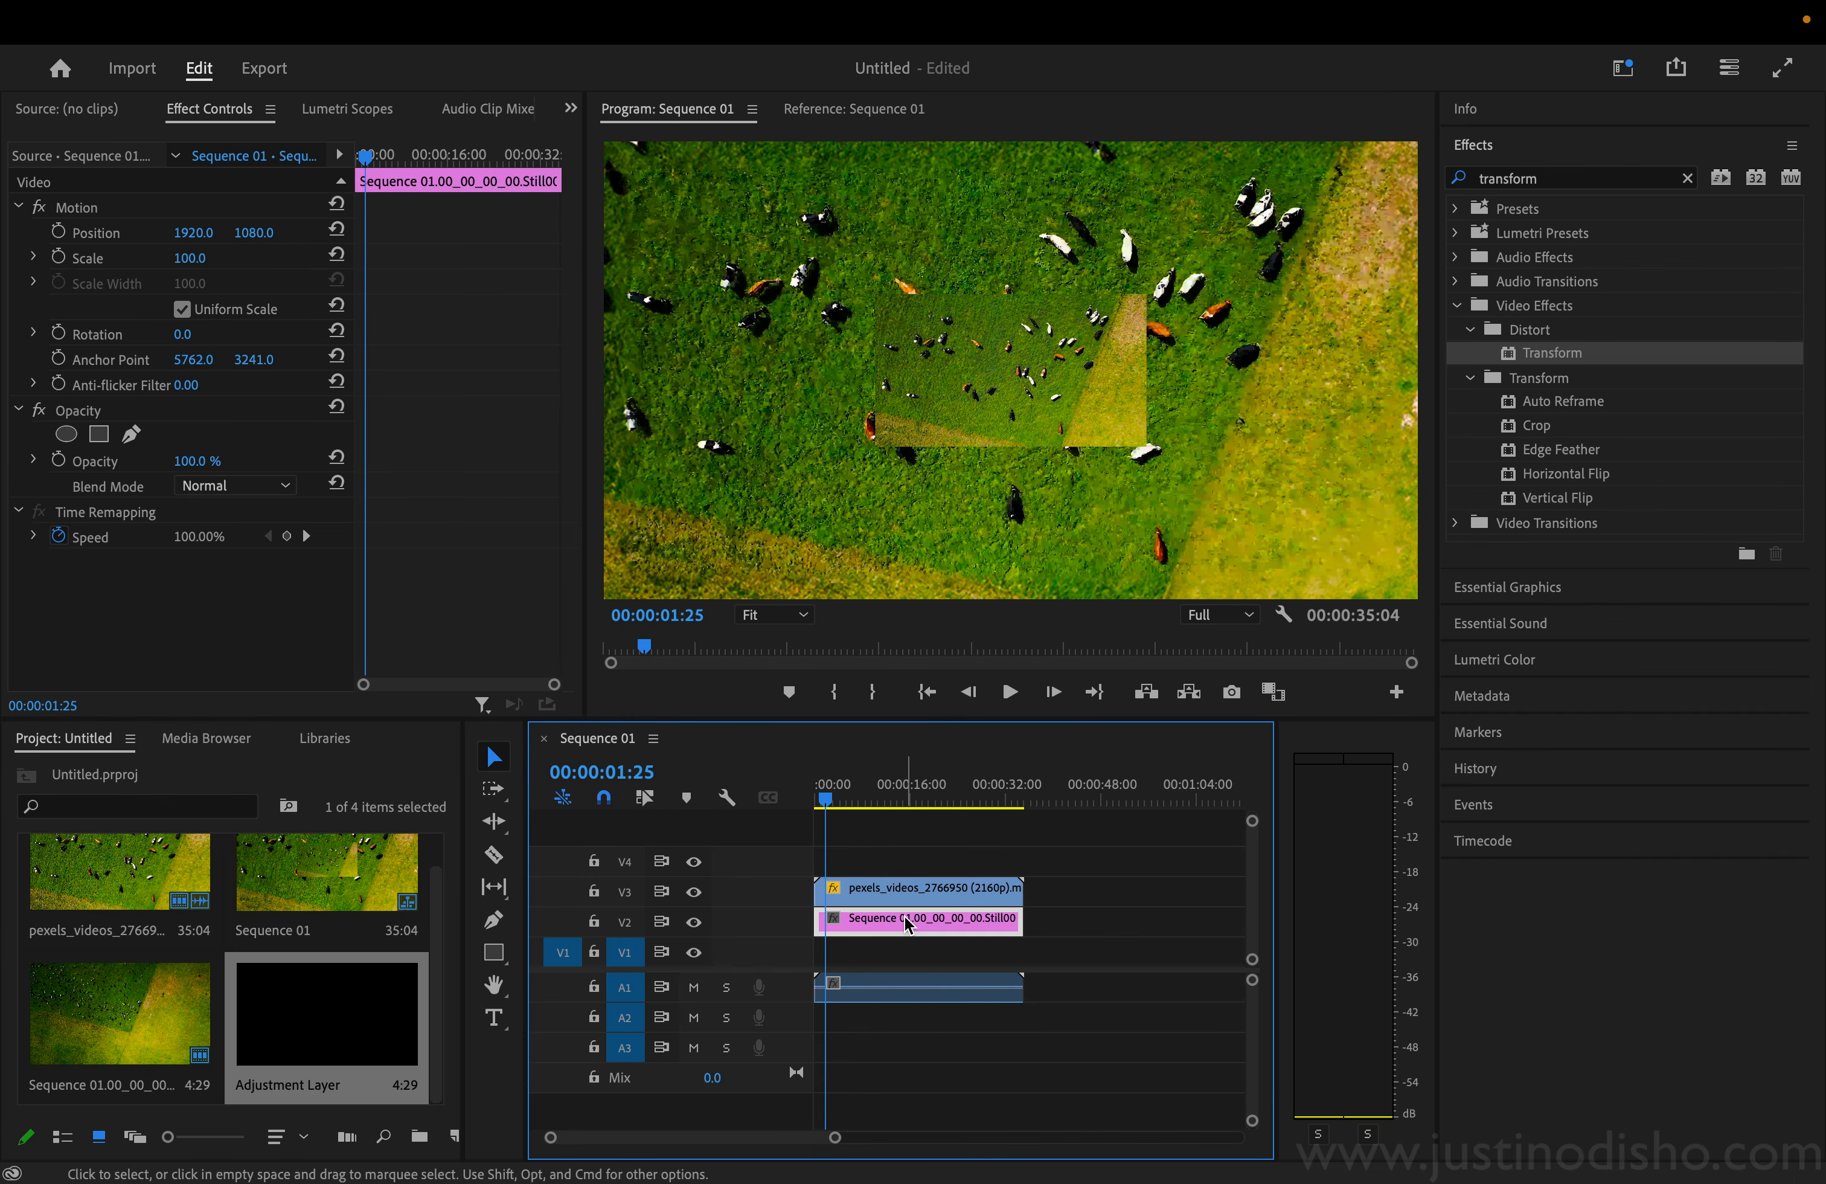
click(175, 266)
click(201, 256)
text(33.3333)
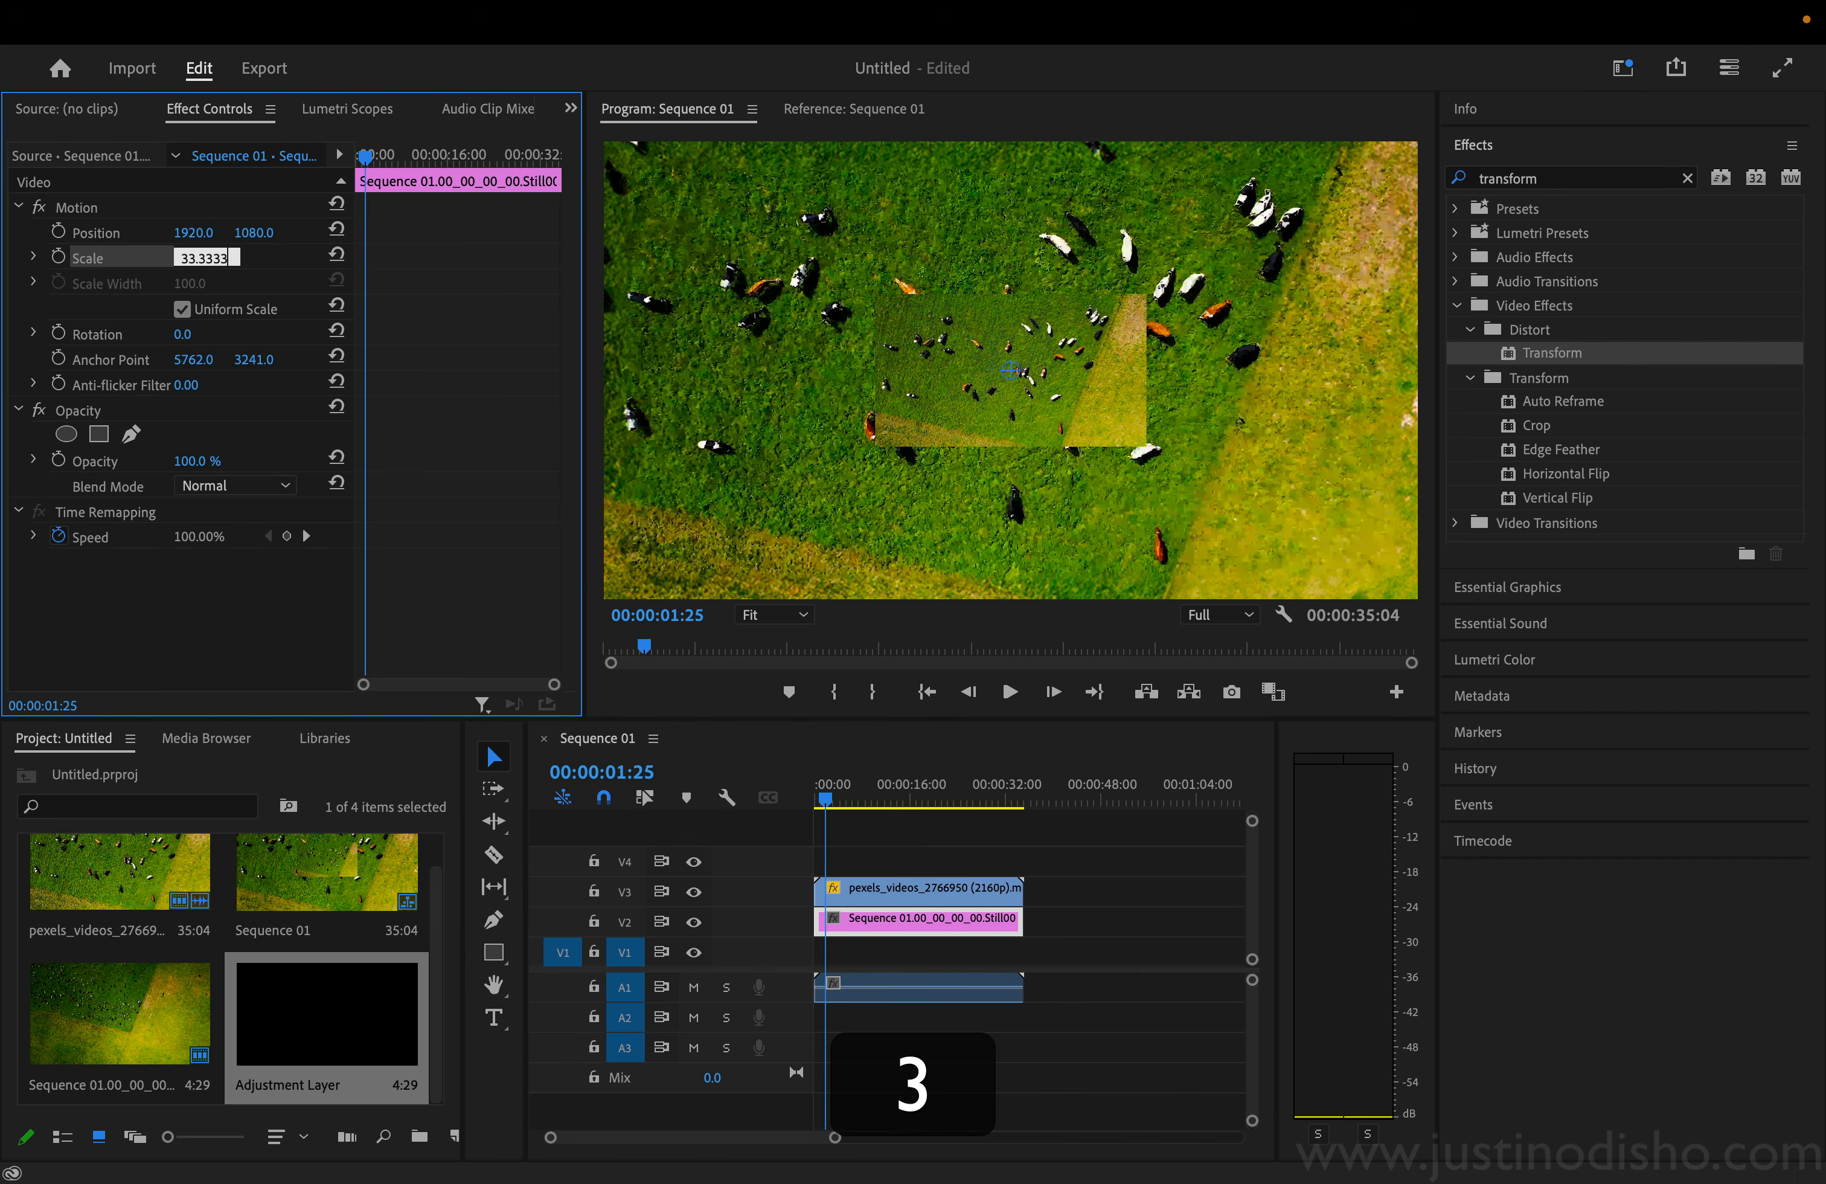
Step: Add a scale keyframe to the video clip on V3, move it to about 16 seconds and ease it
click(910, 891)
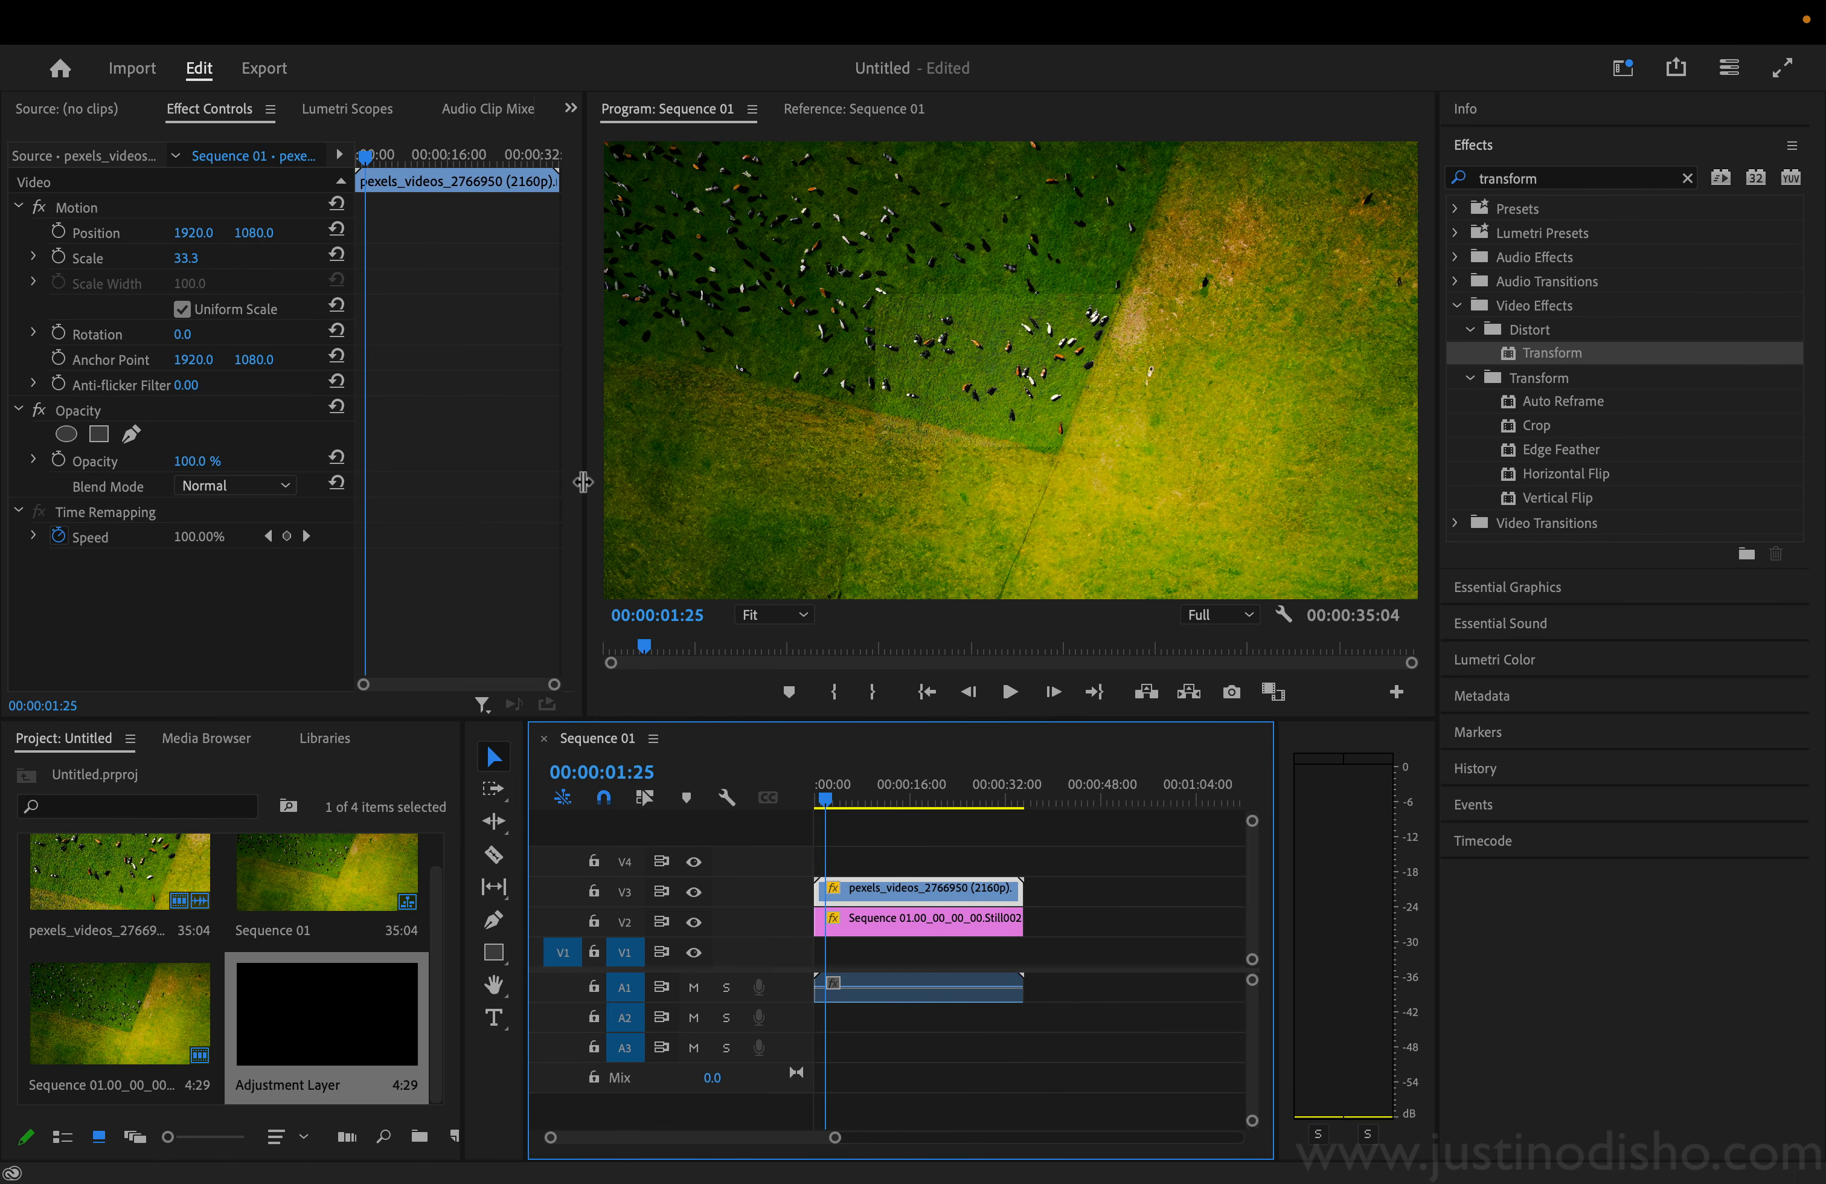
click(59, 257)
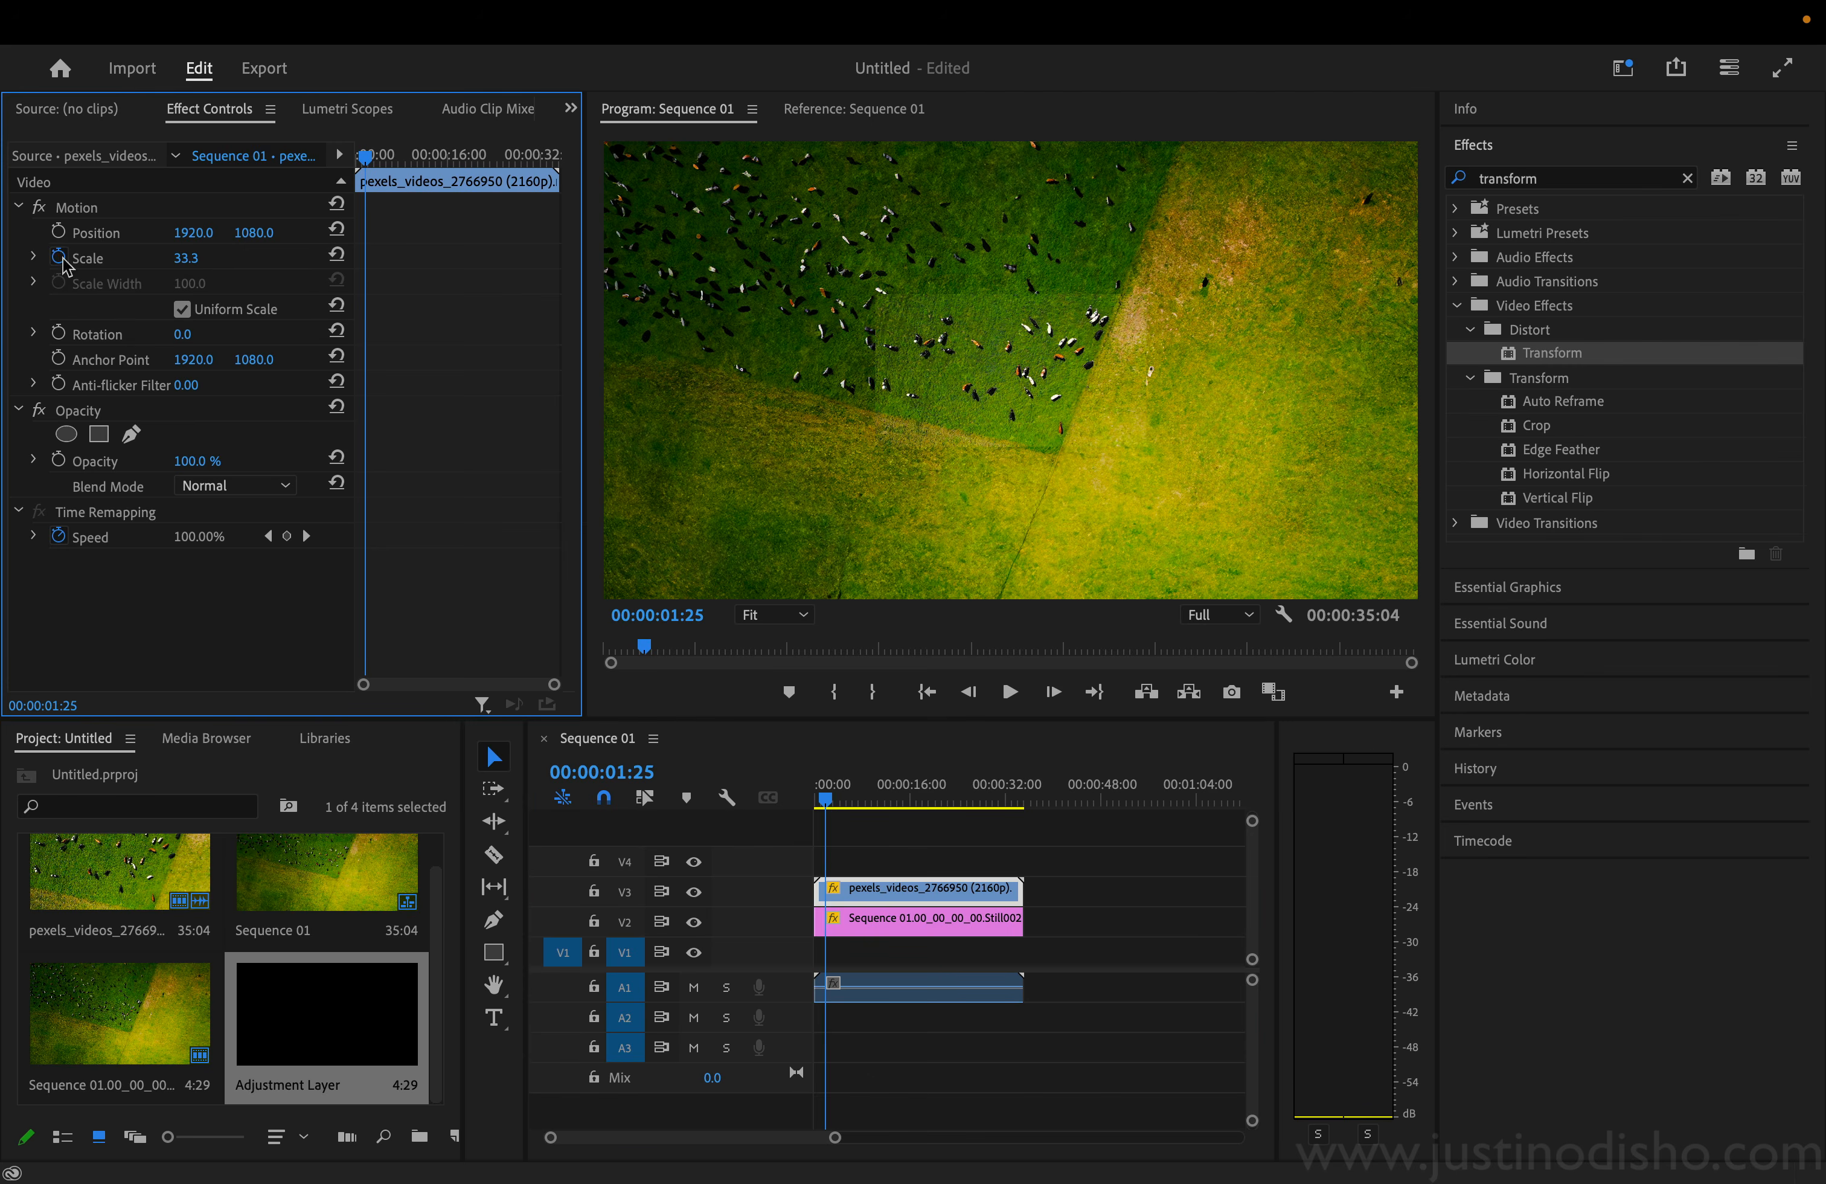
drag(365, 256, 460, 259)
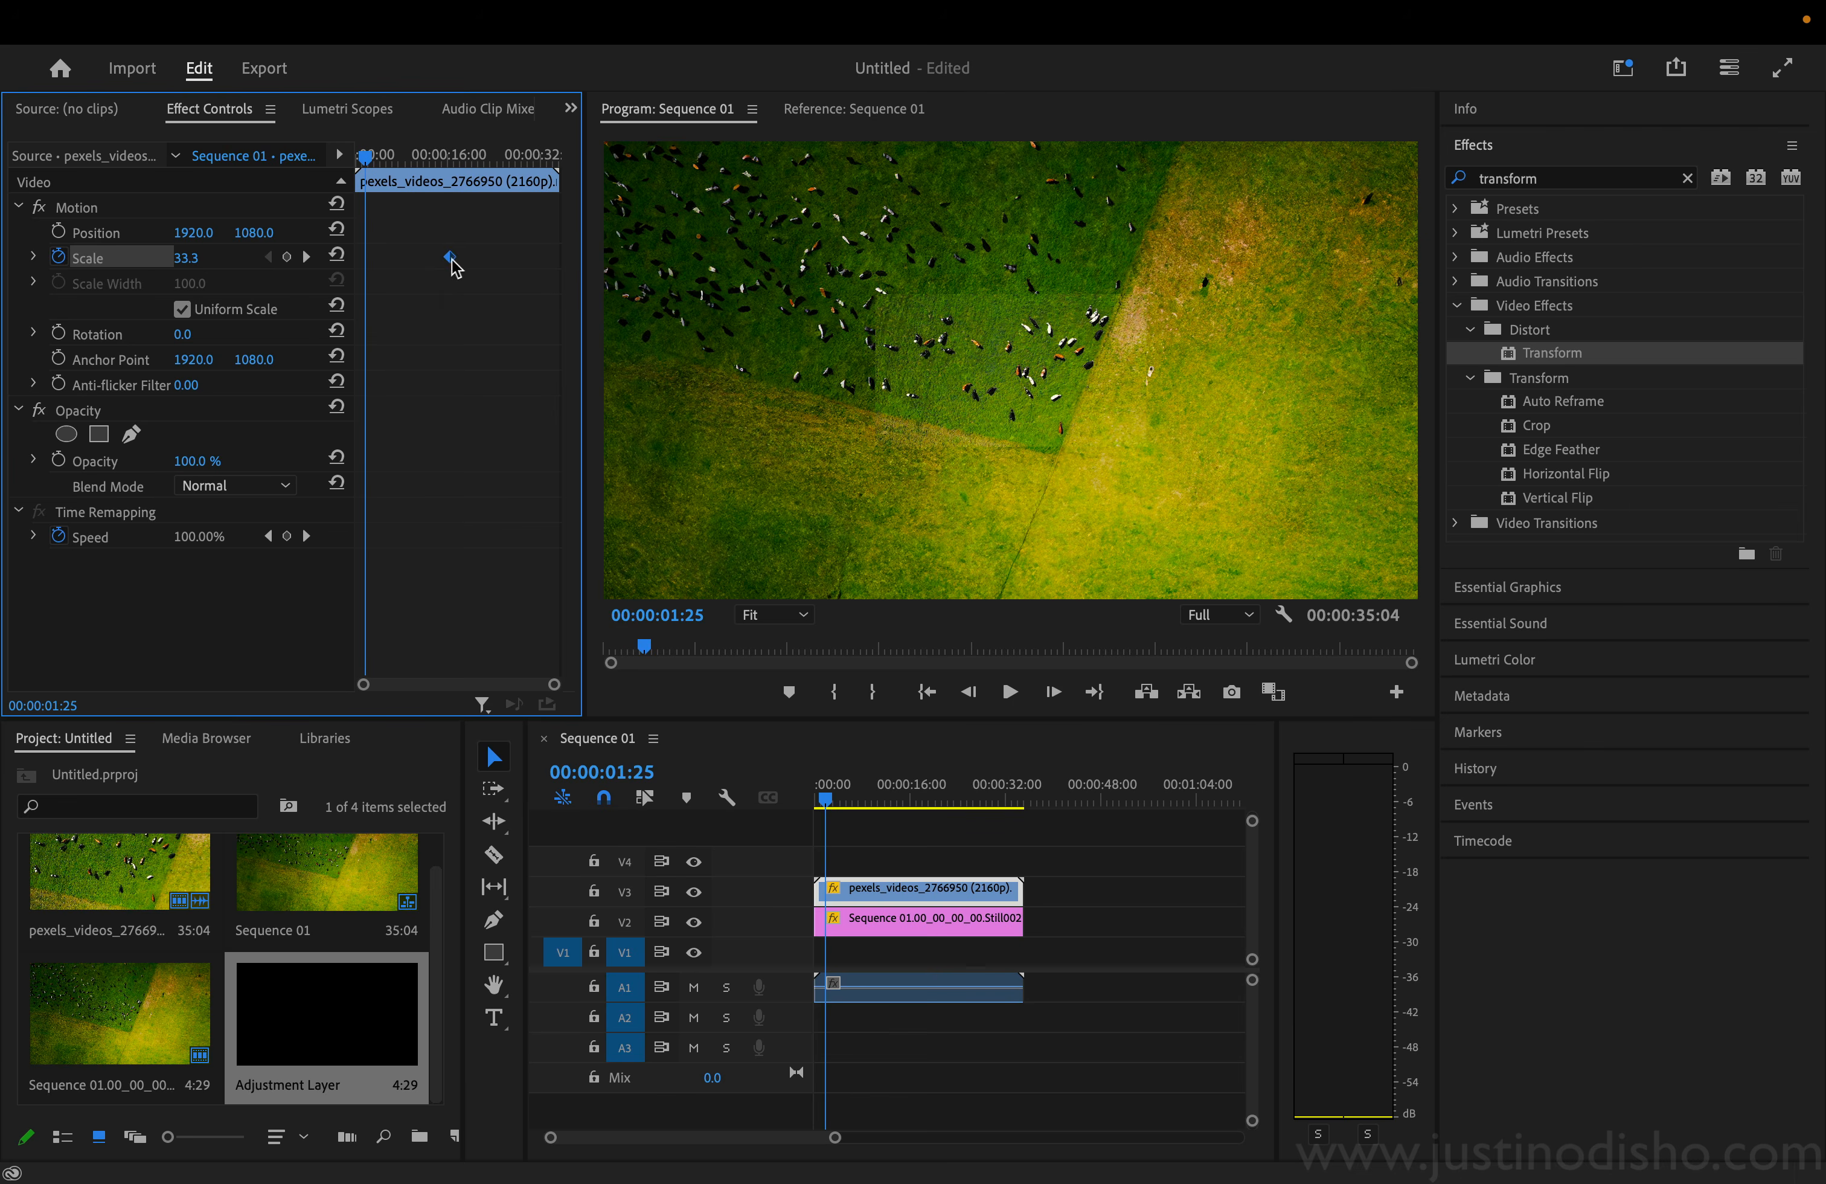
right_click(450, 256)
click(530, 592)
Step: Add a scale keyframe of 66 to the video clip at 00:00:07:08
drag(374, 159, 396, 160)
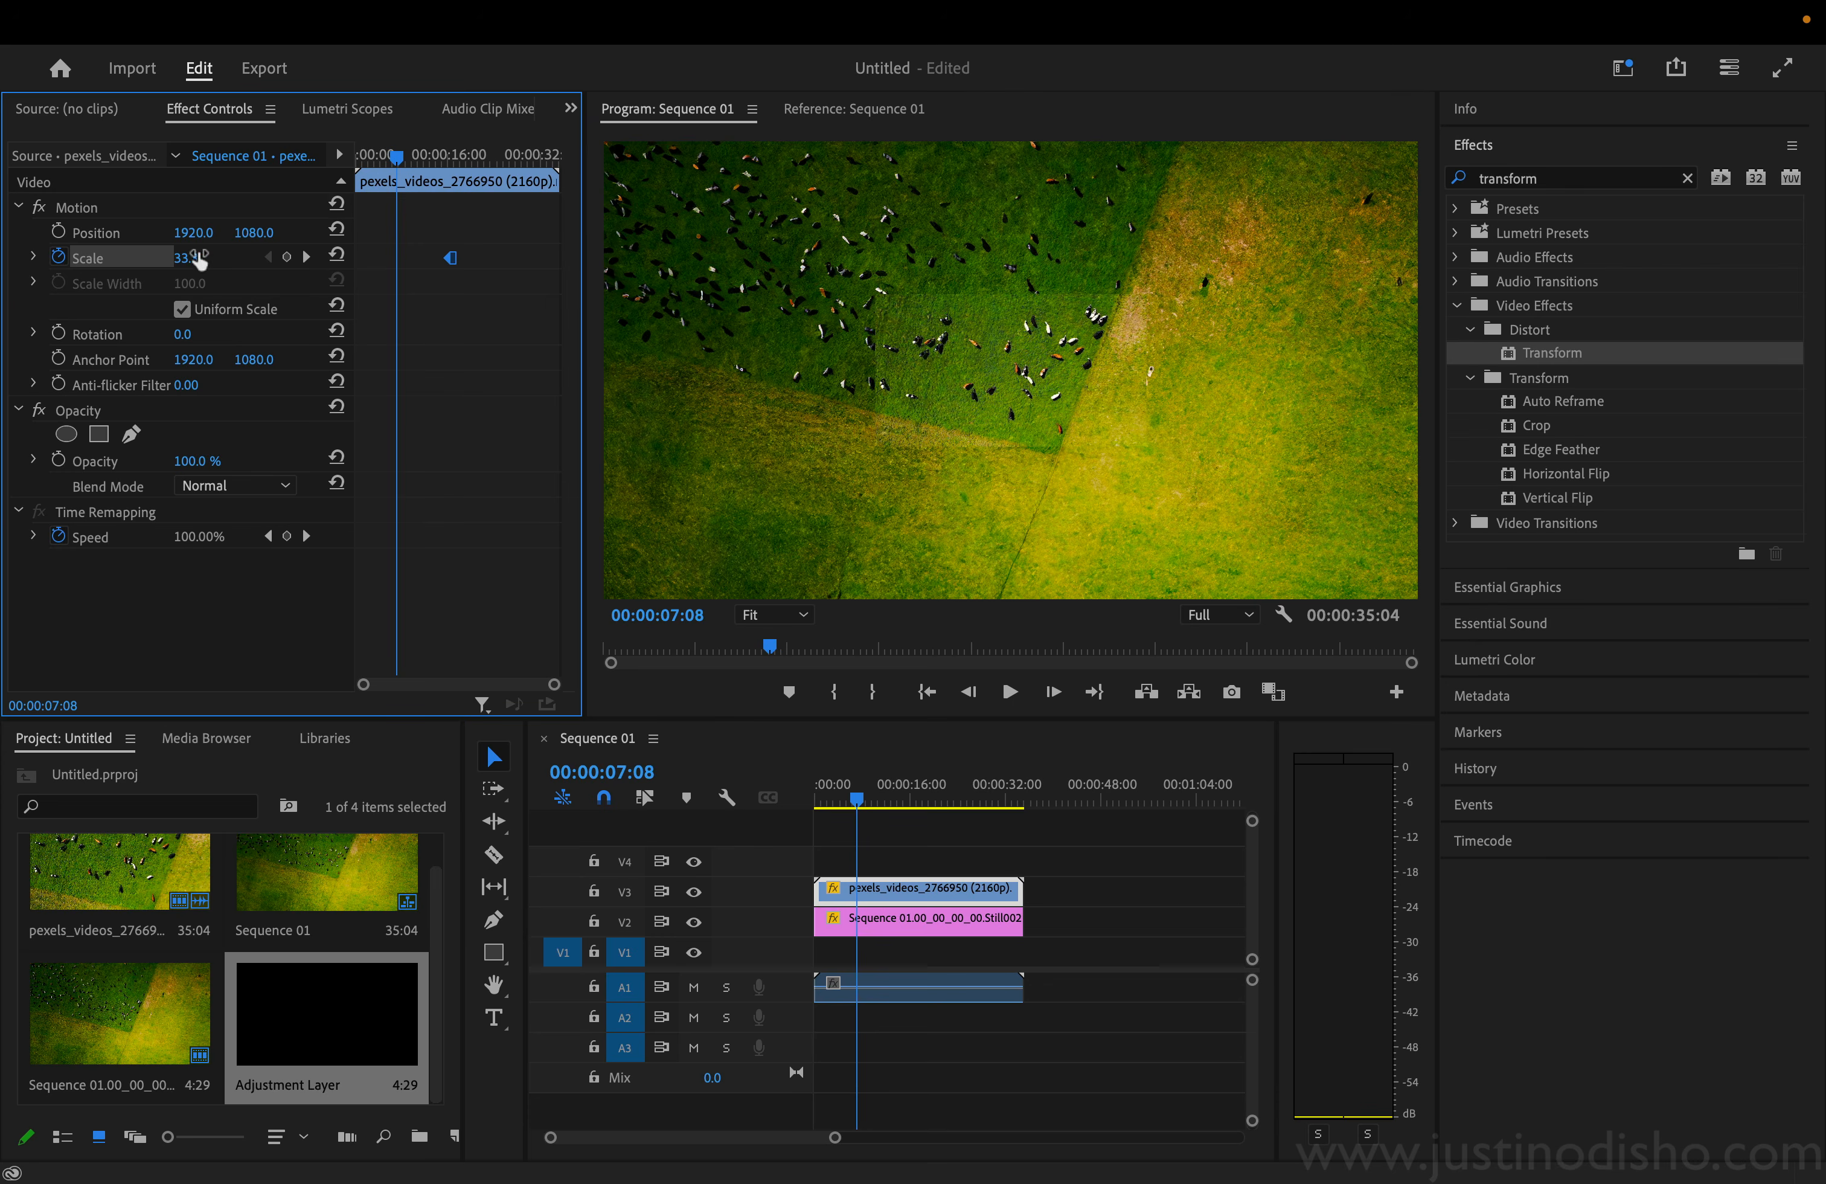
drag(200, 262, 184, 267)
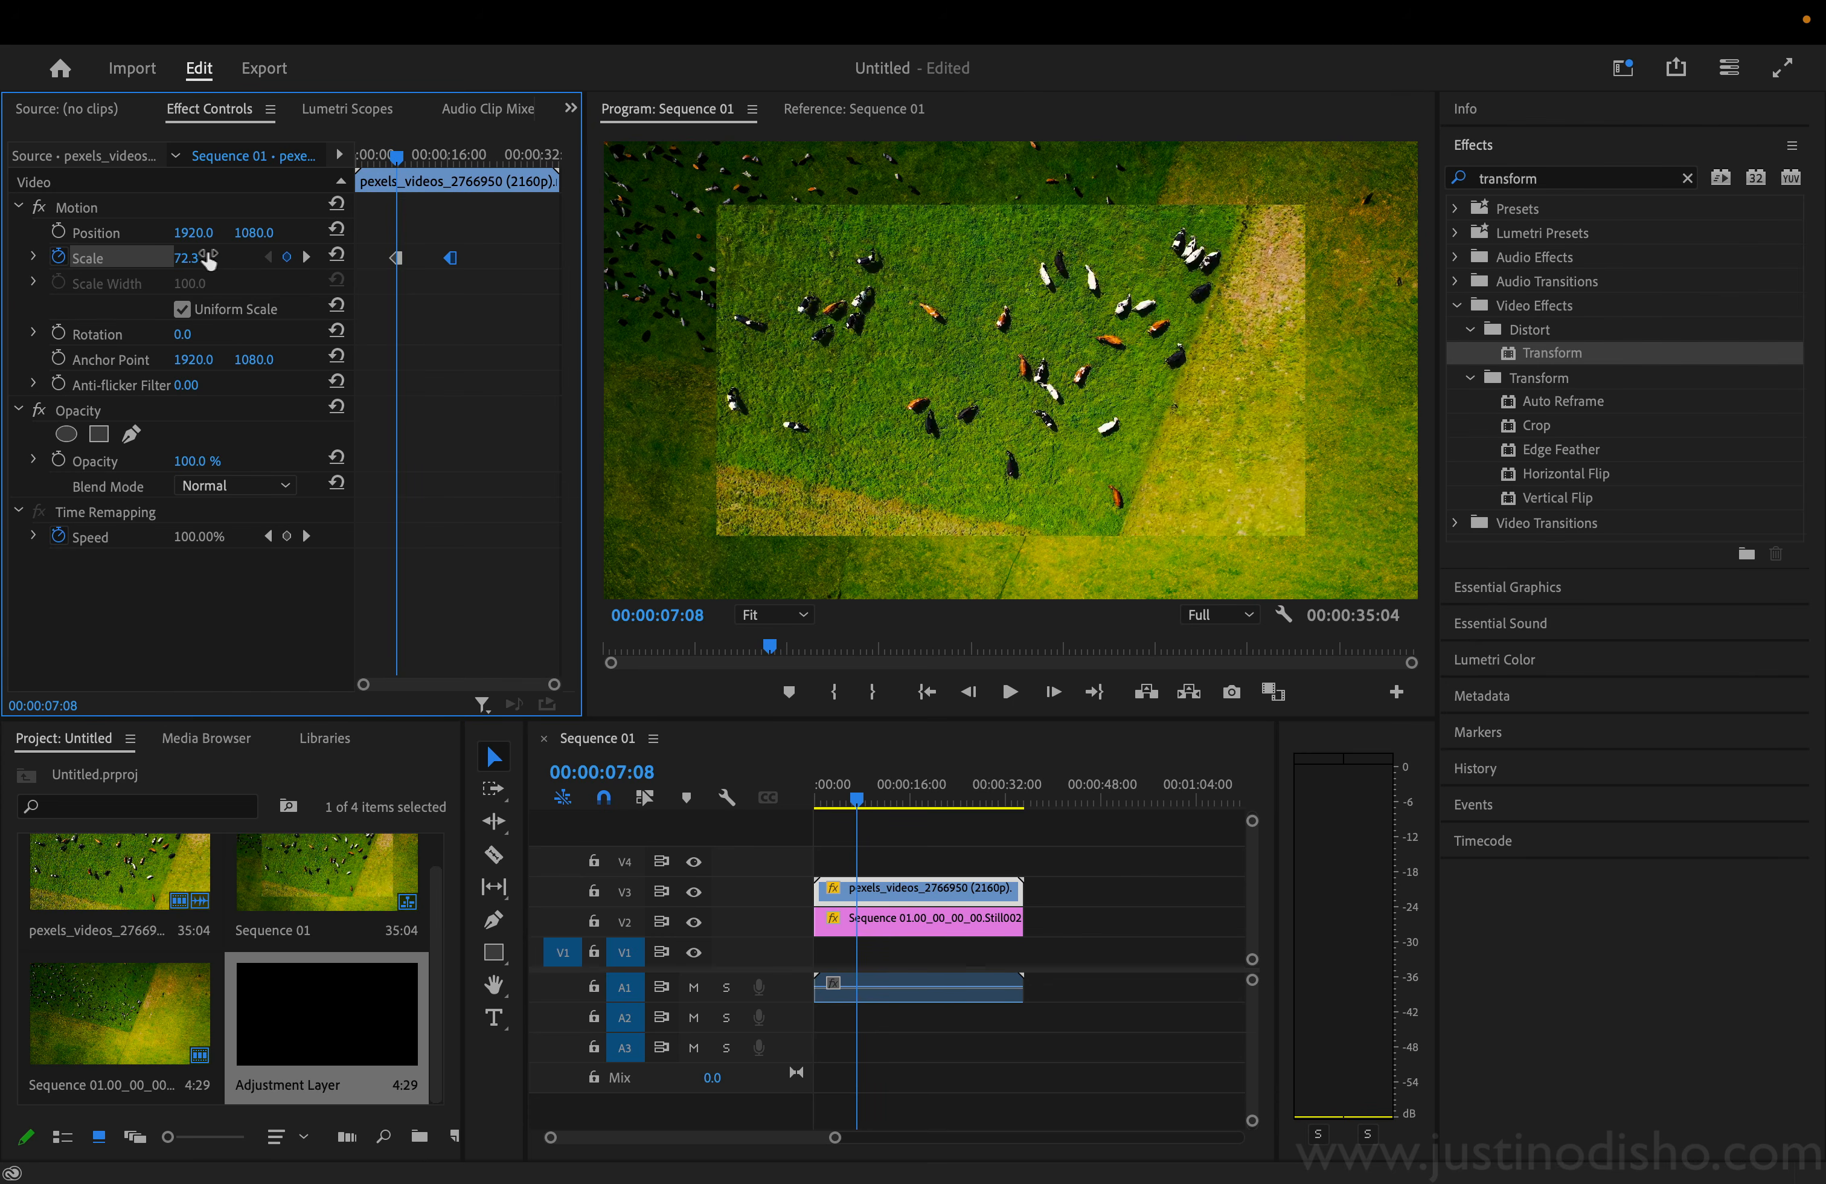
click(206, 256)
text(0)
key(BackSpace)
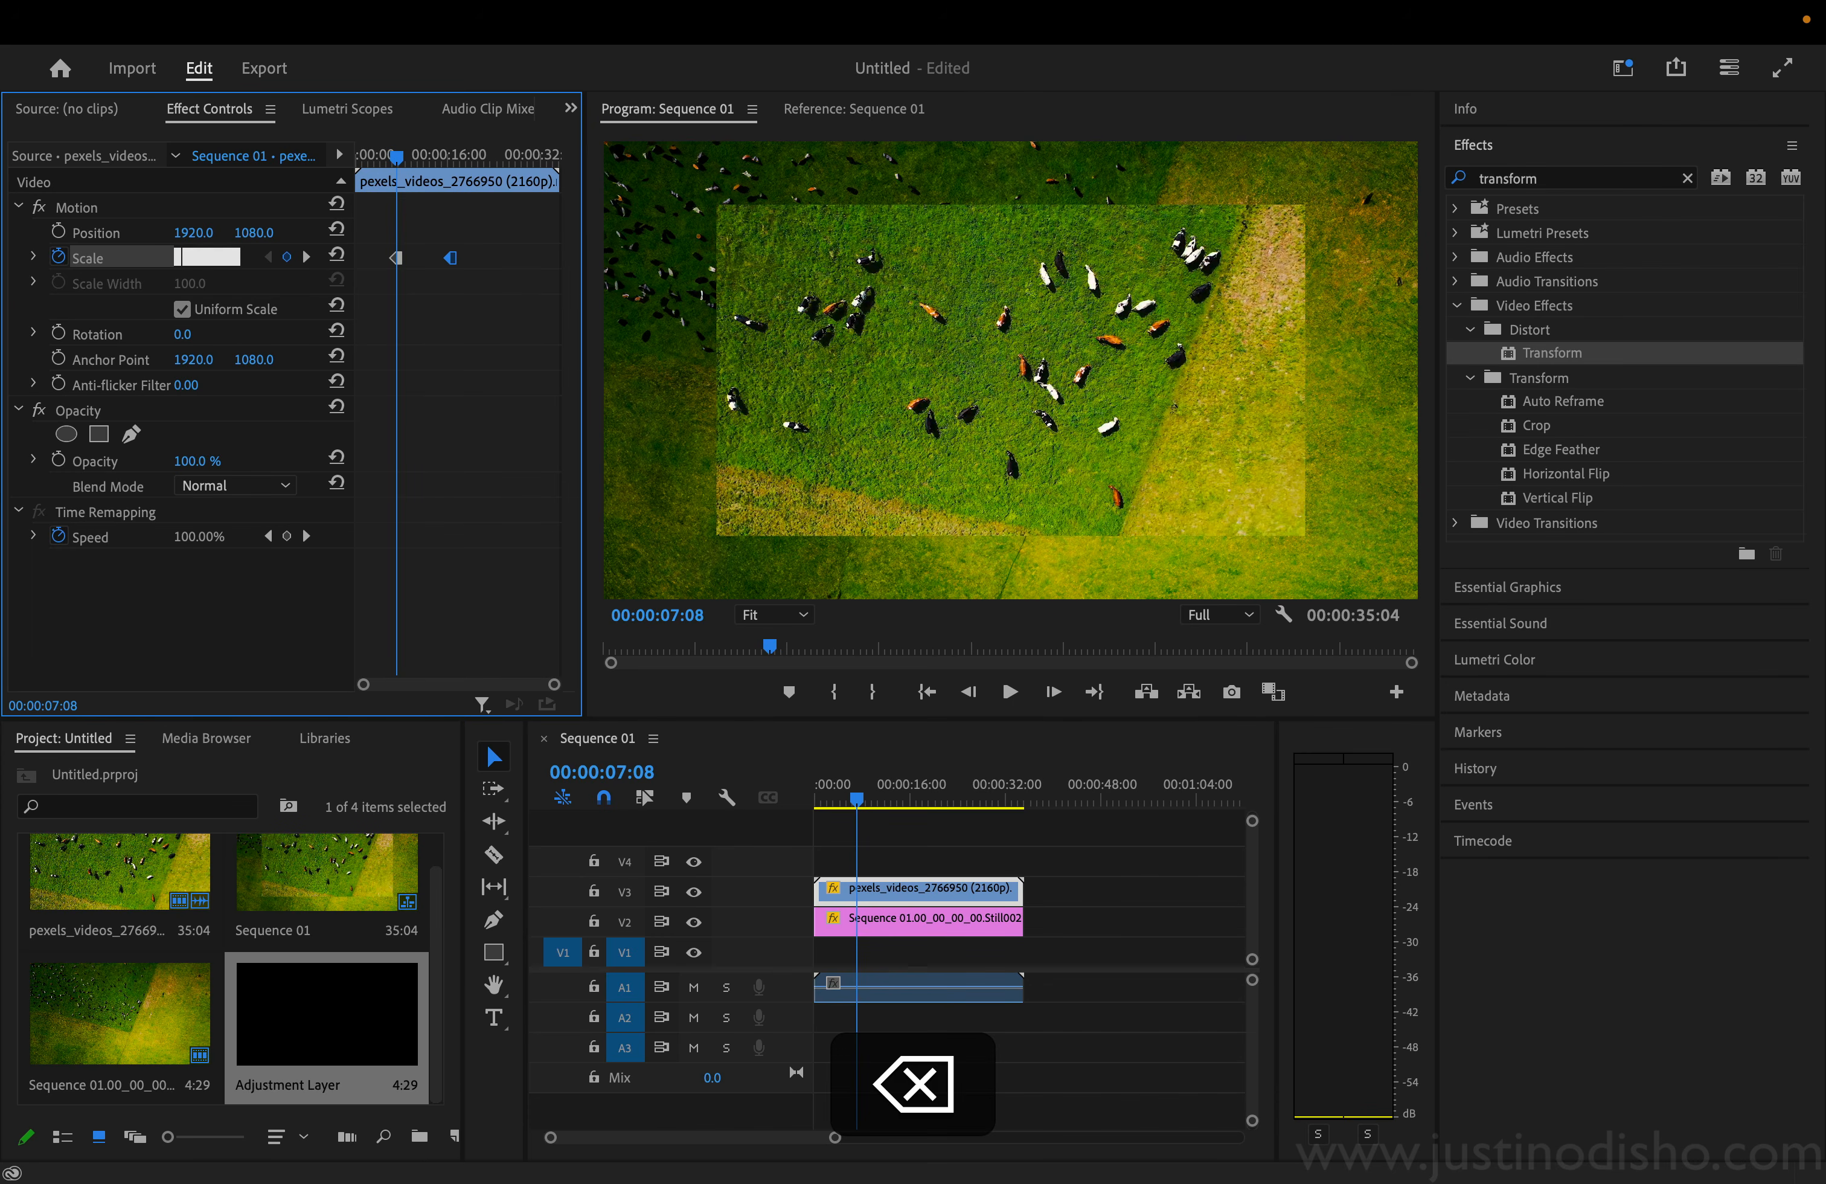
text(66)
key(Return)
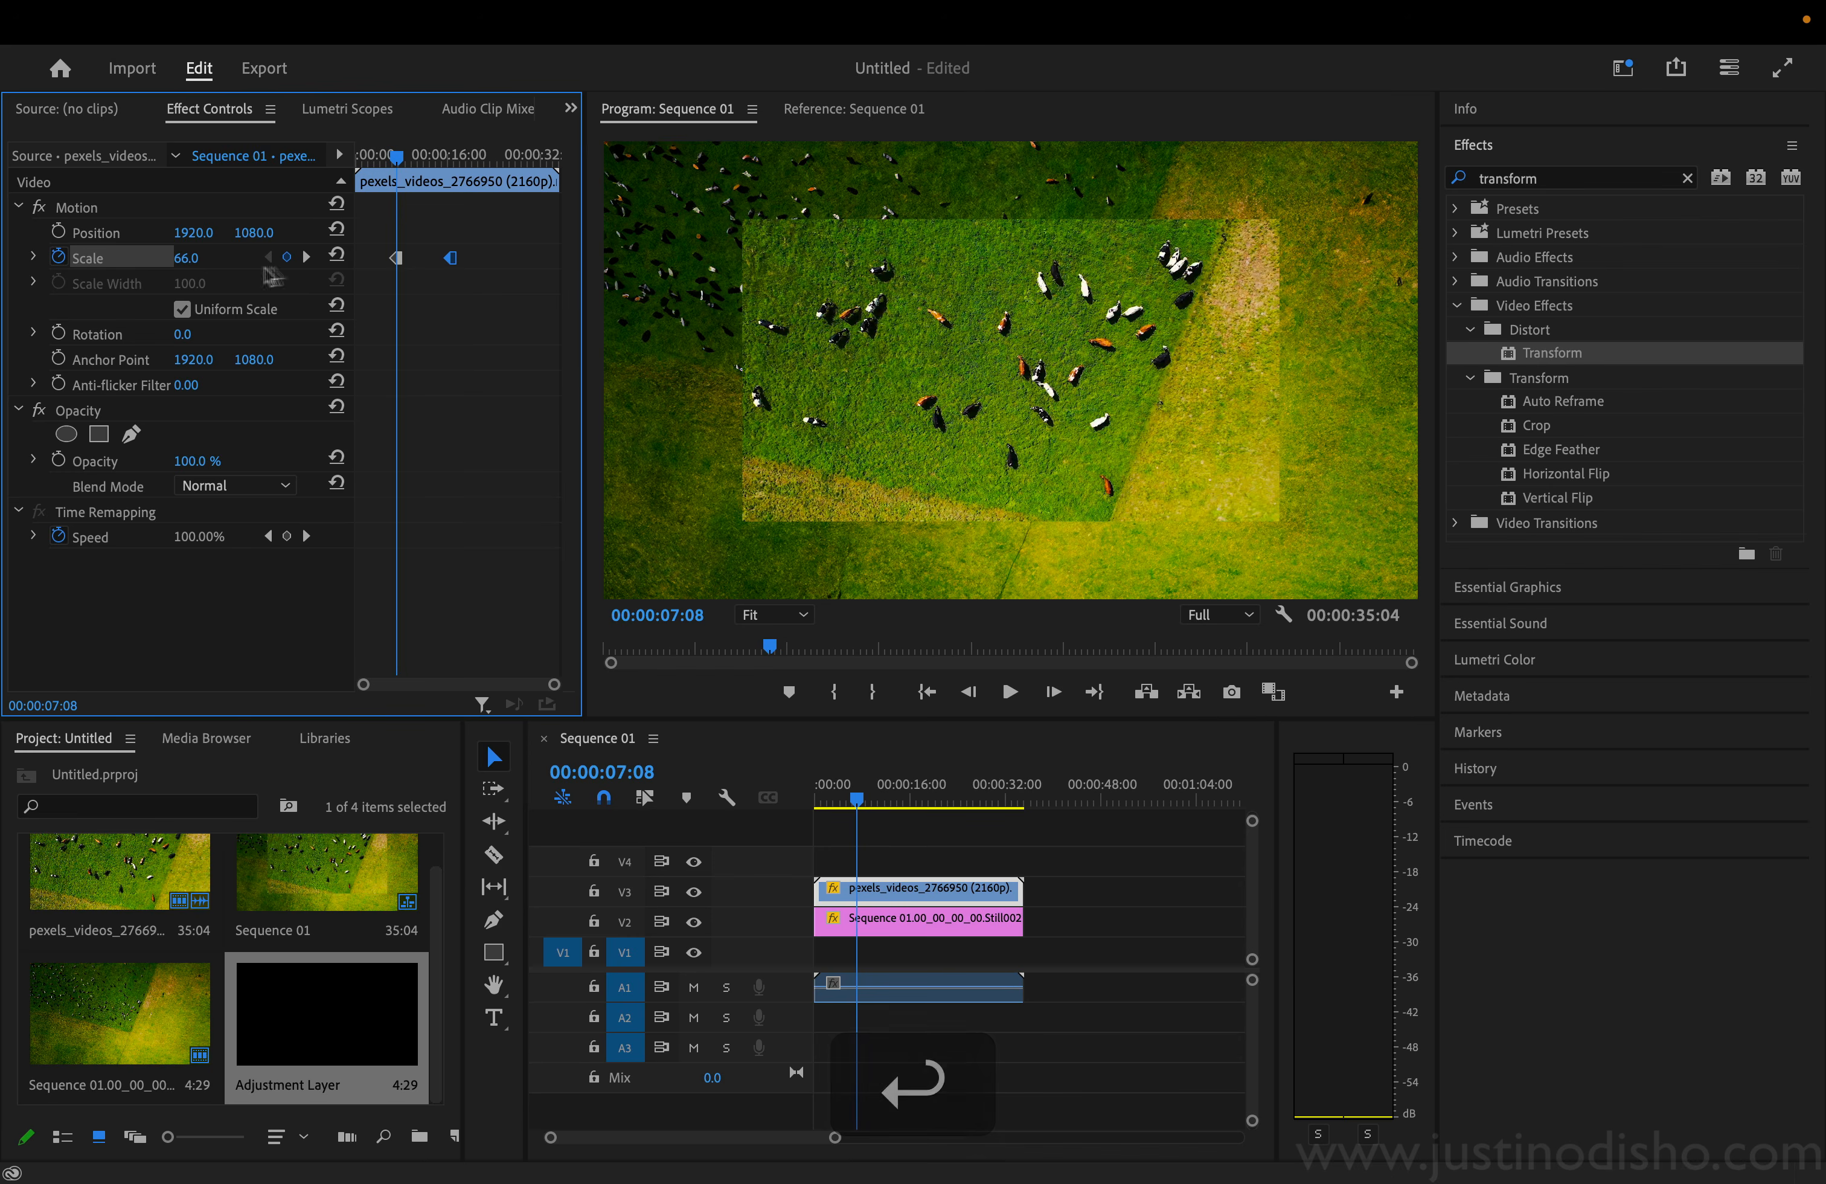
Step: Add a scale keyframe of 100 to the video clip at the sequence start, 00:00:00:00
drag(395, 157, 358, 158)
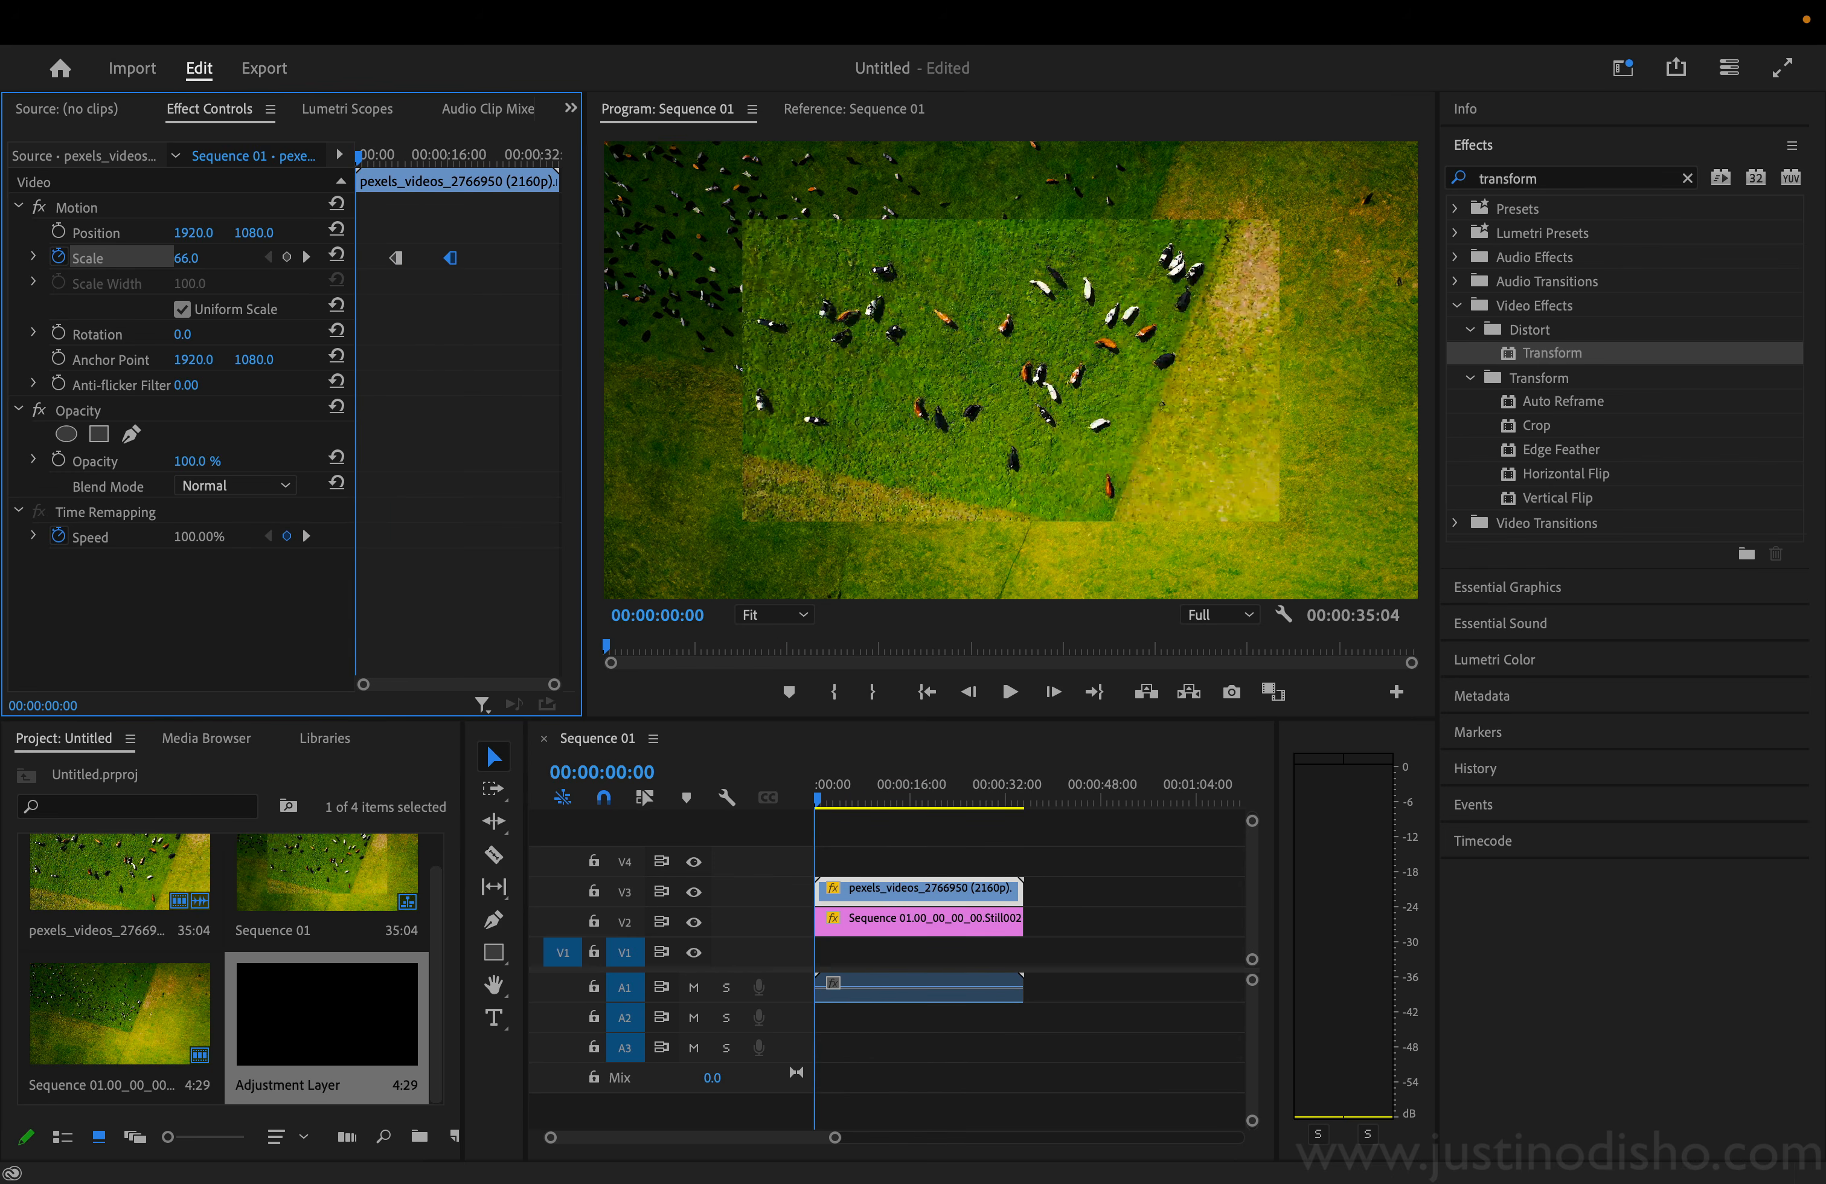
click(206, 256)
text(100)
key(Return)
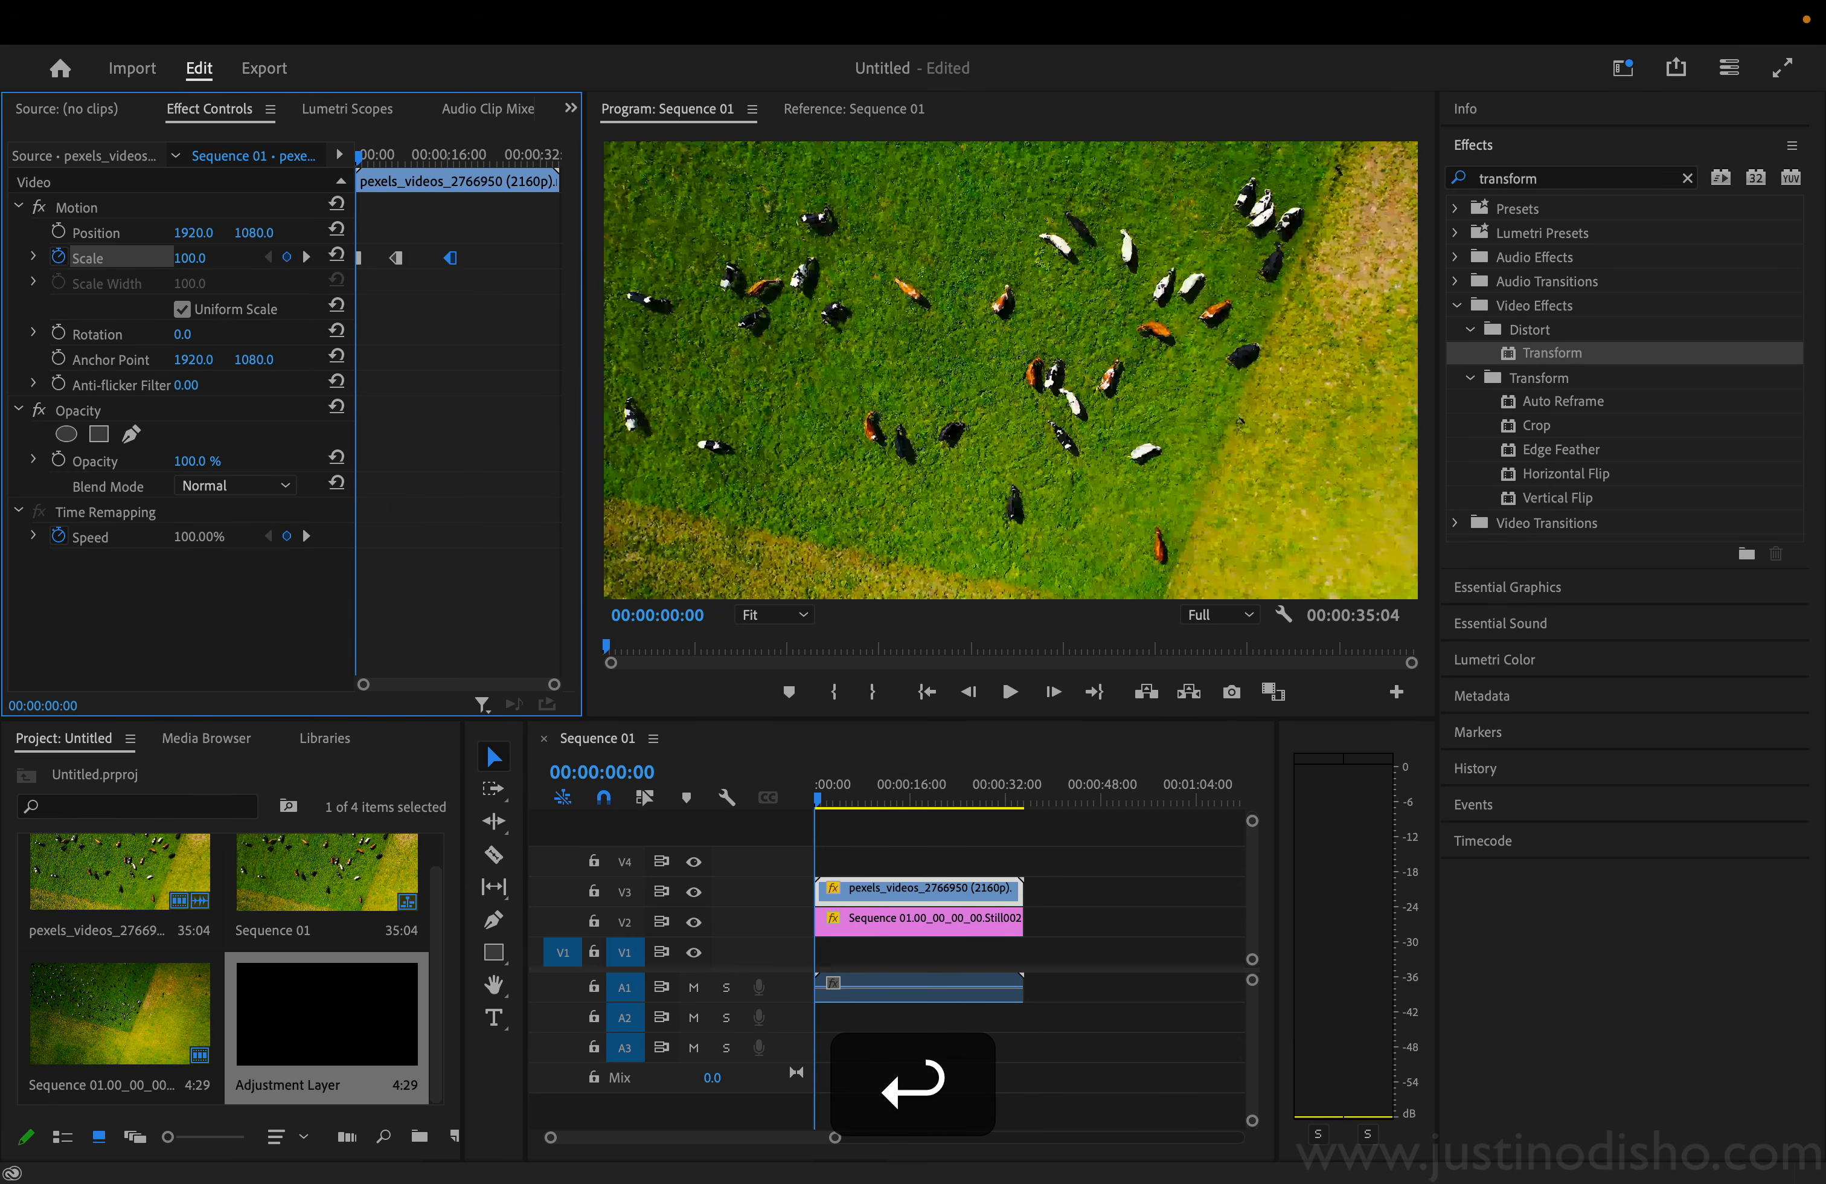
Step: Copy all three scale keyframes from the video clip and paste them onto the expanded still on V2
drag(445, 266, 184, 361)
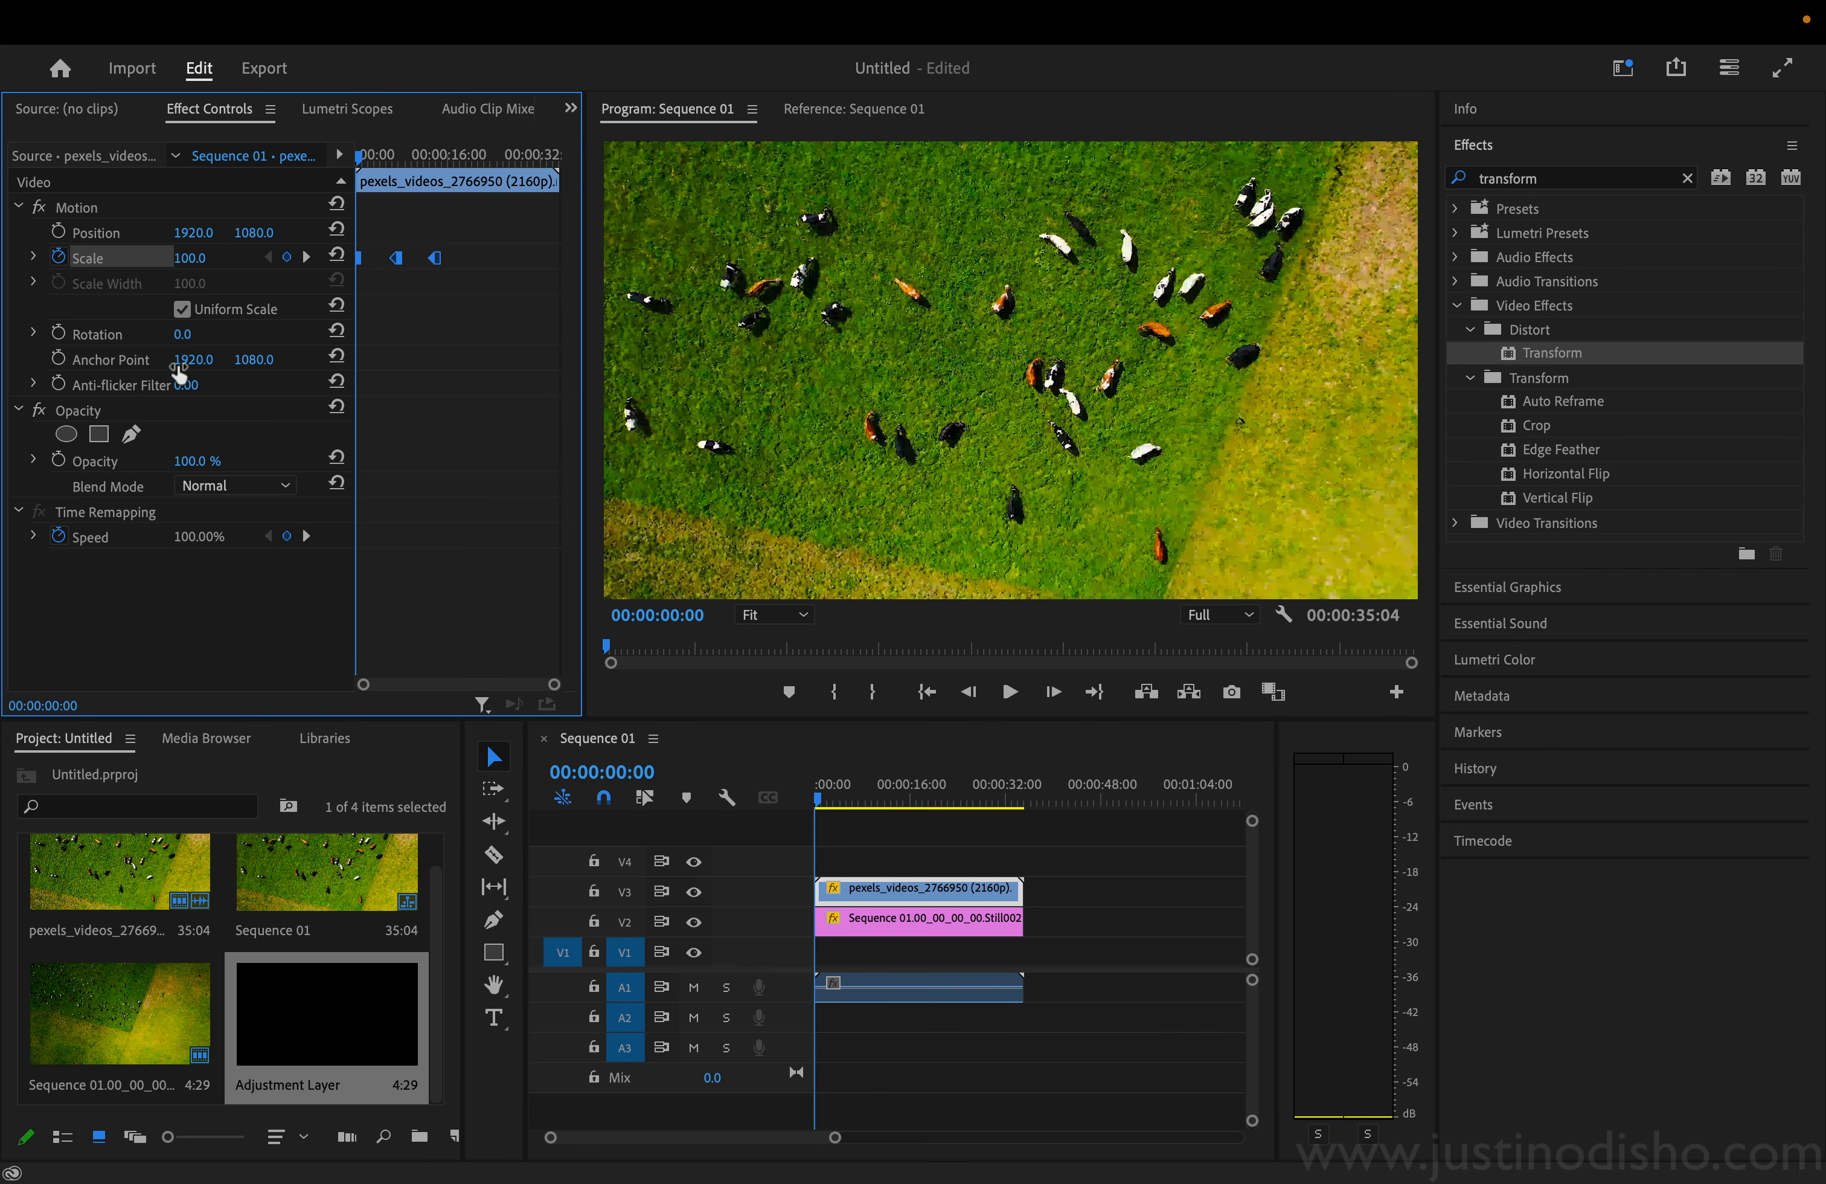
key(super+c)
click(904, 925)
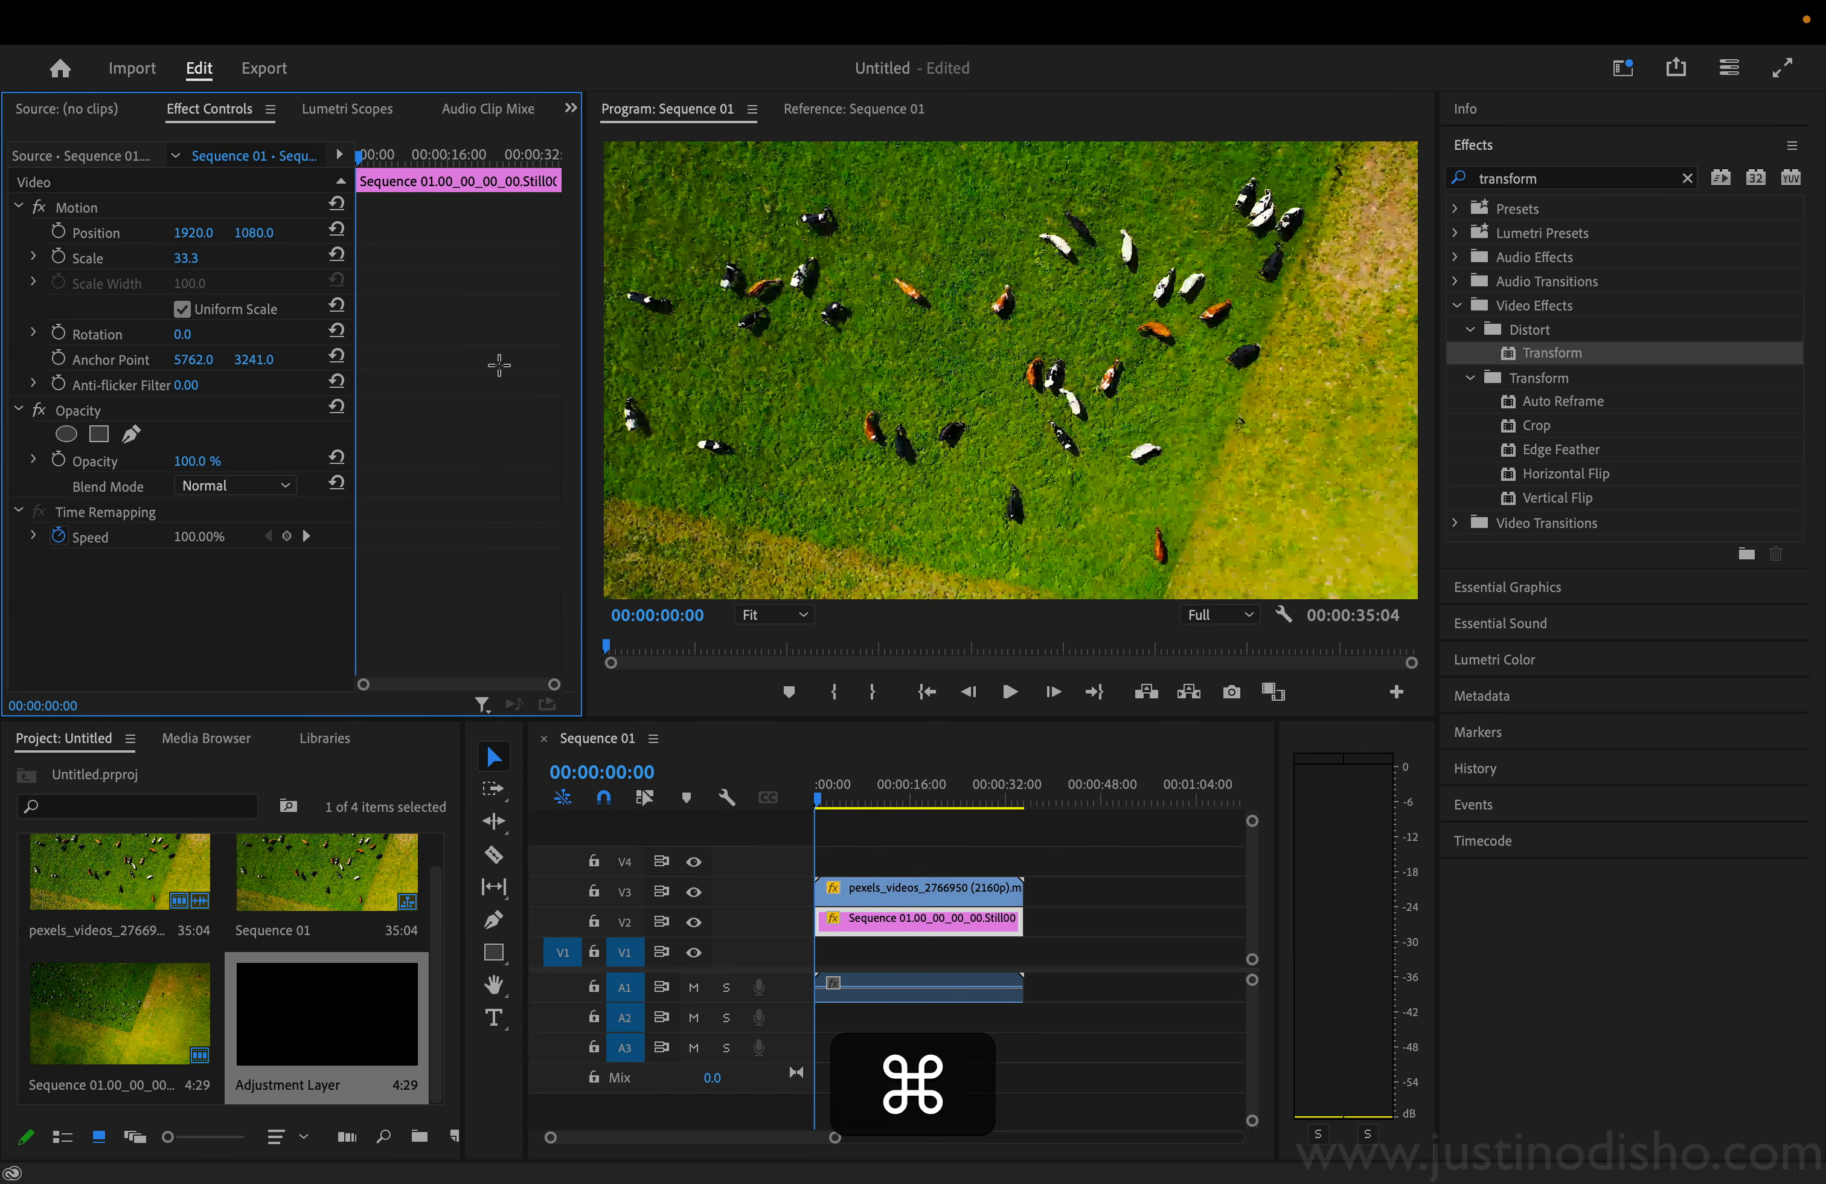
key(super+v)
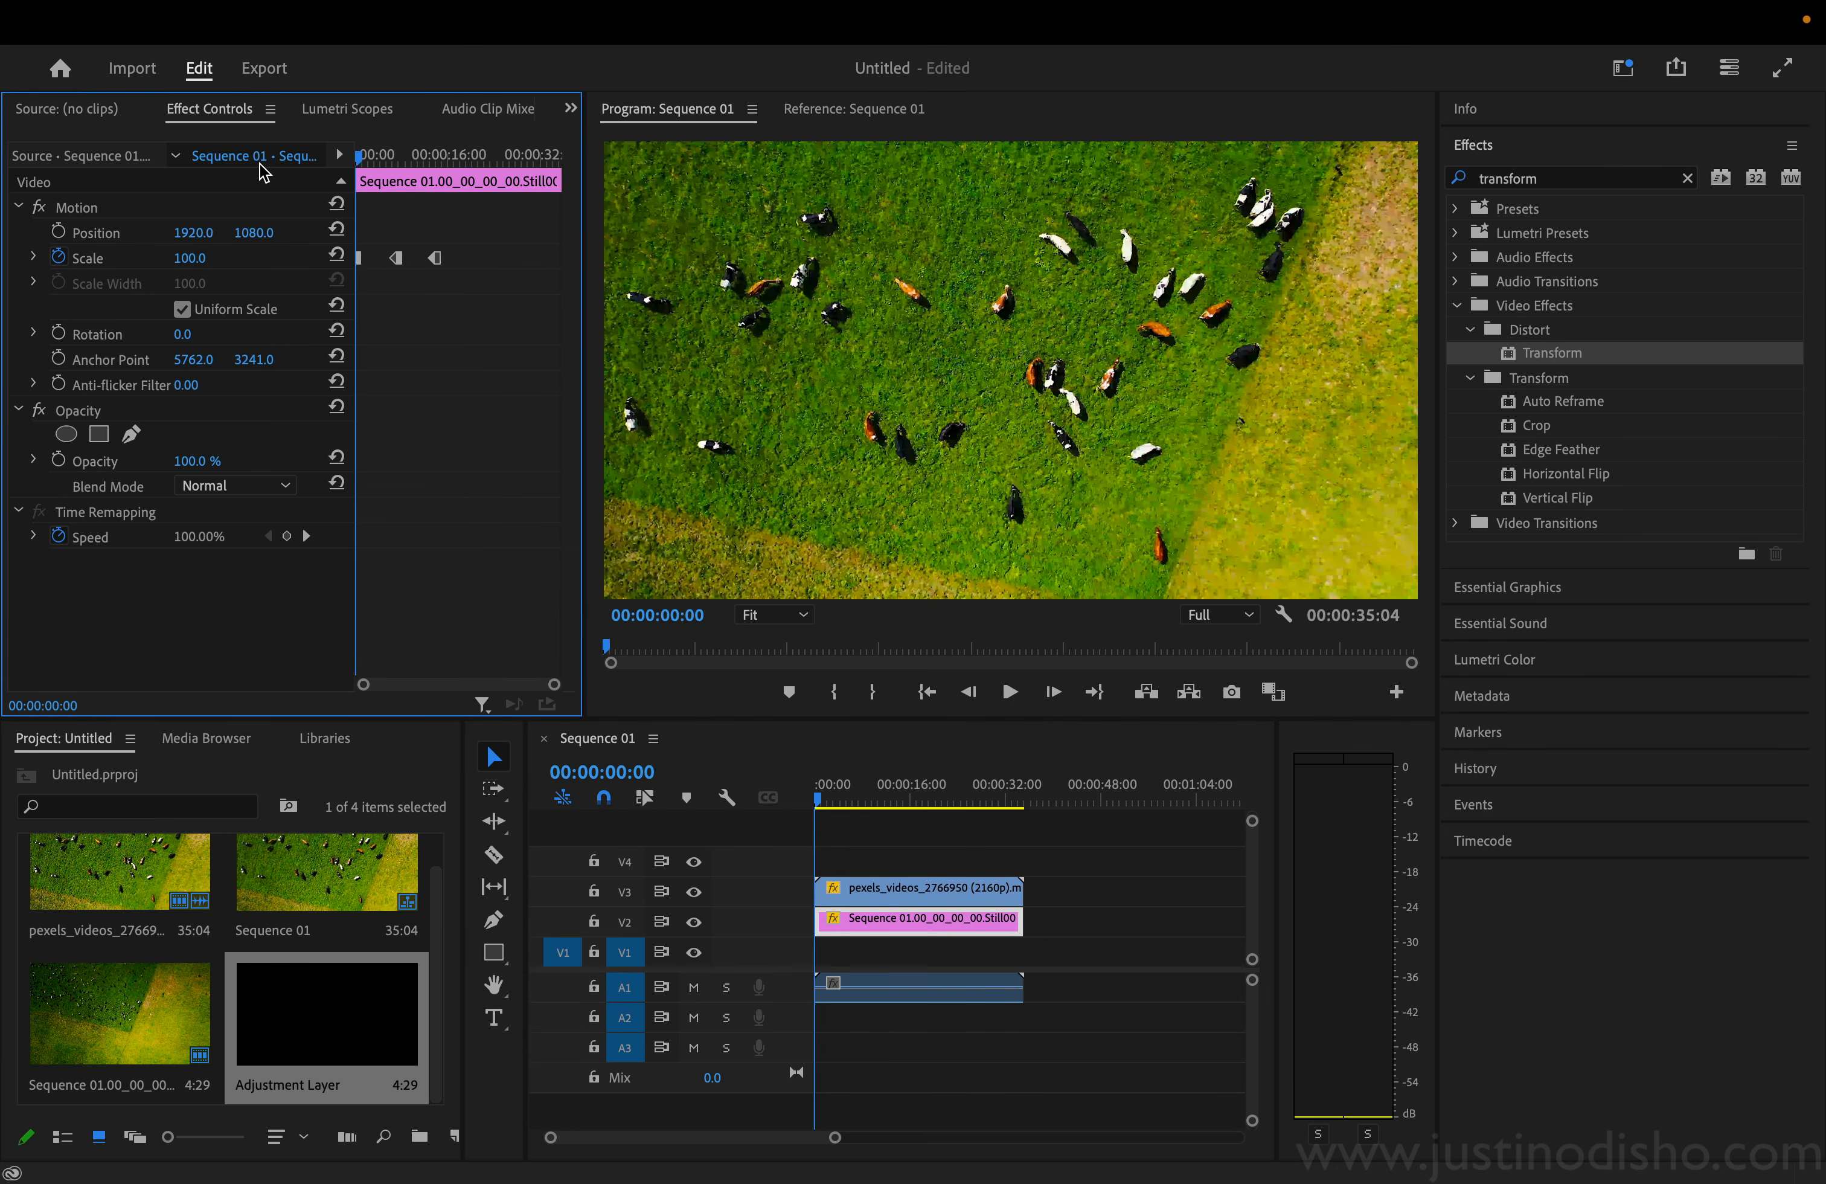
Step: Play the start of the scale animation, select the video clip on V3 and move the playhead to 00:00:02:21
key(space)
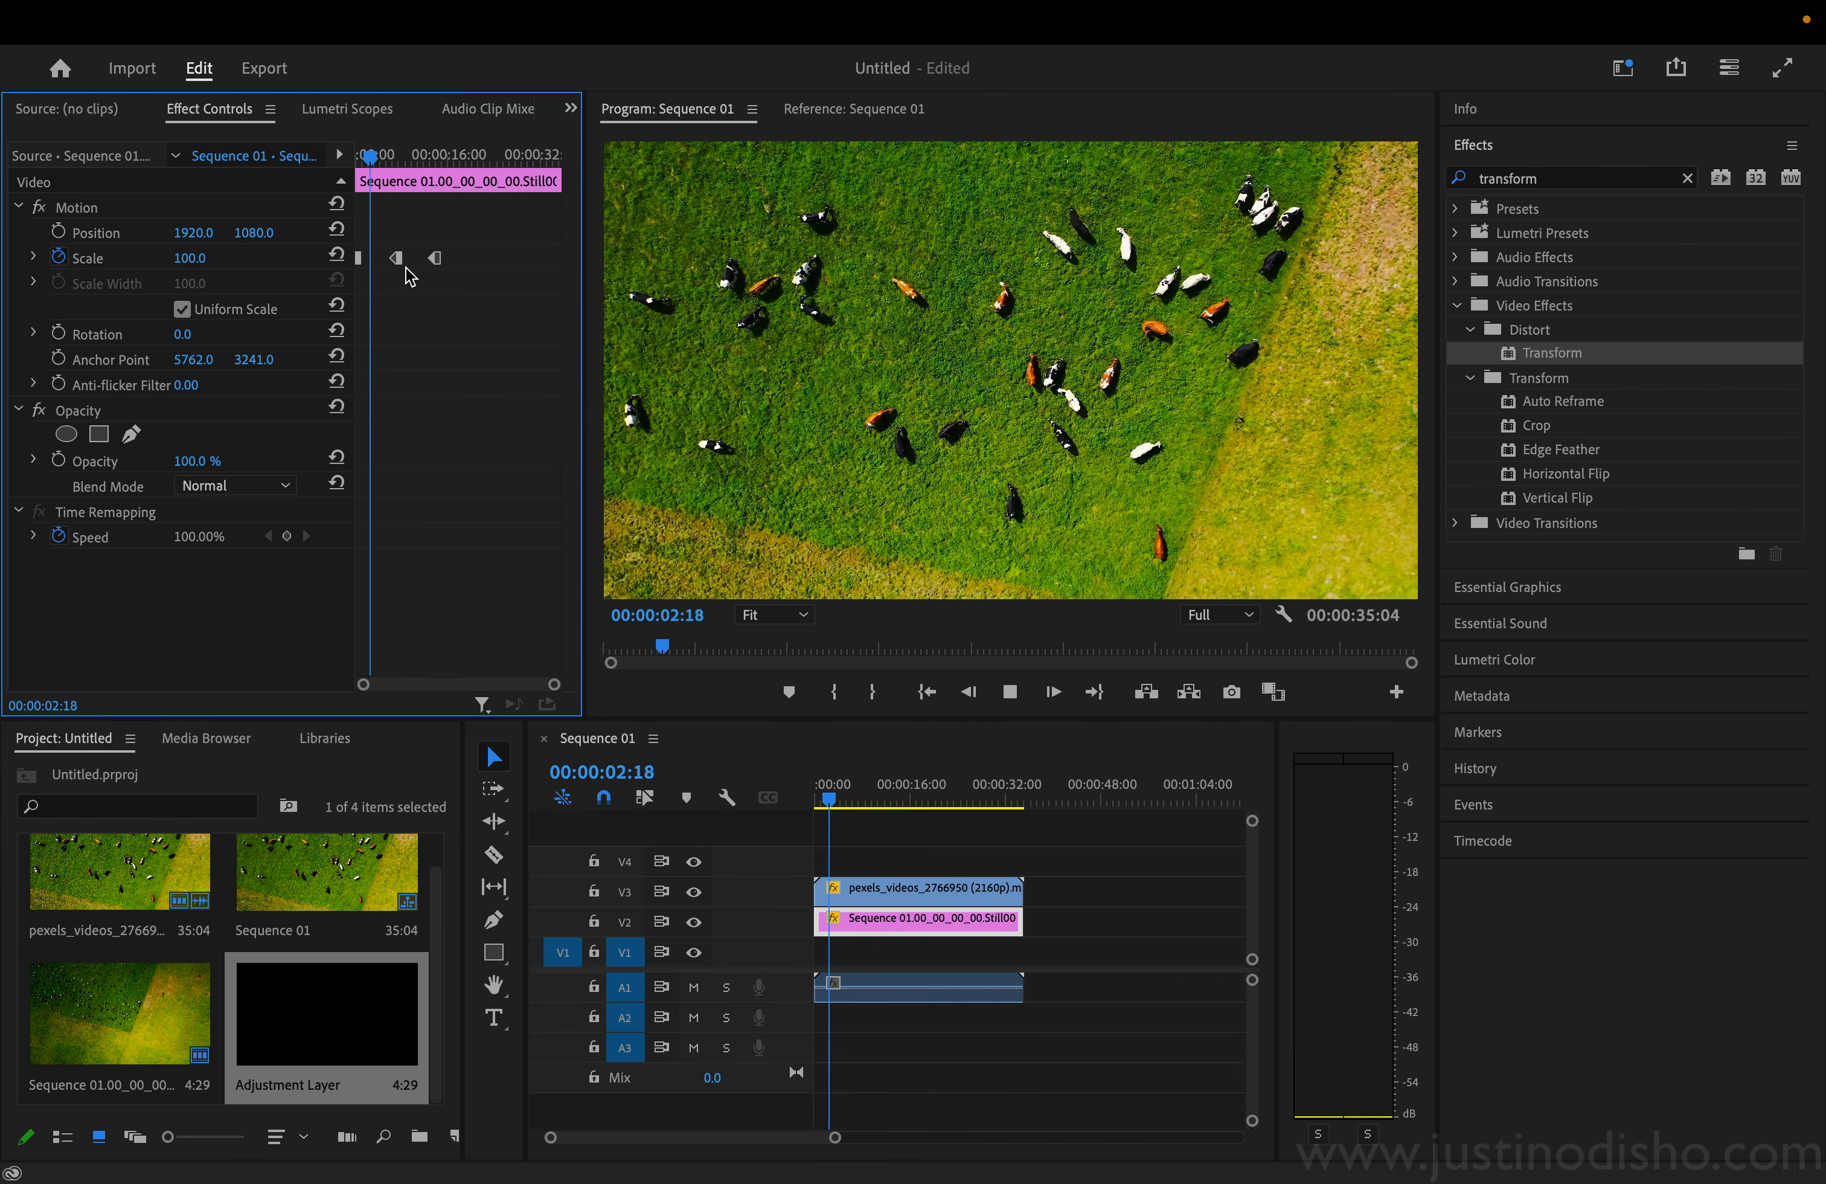
key(space)
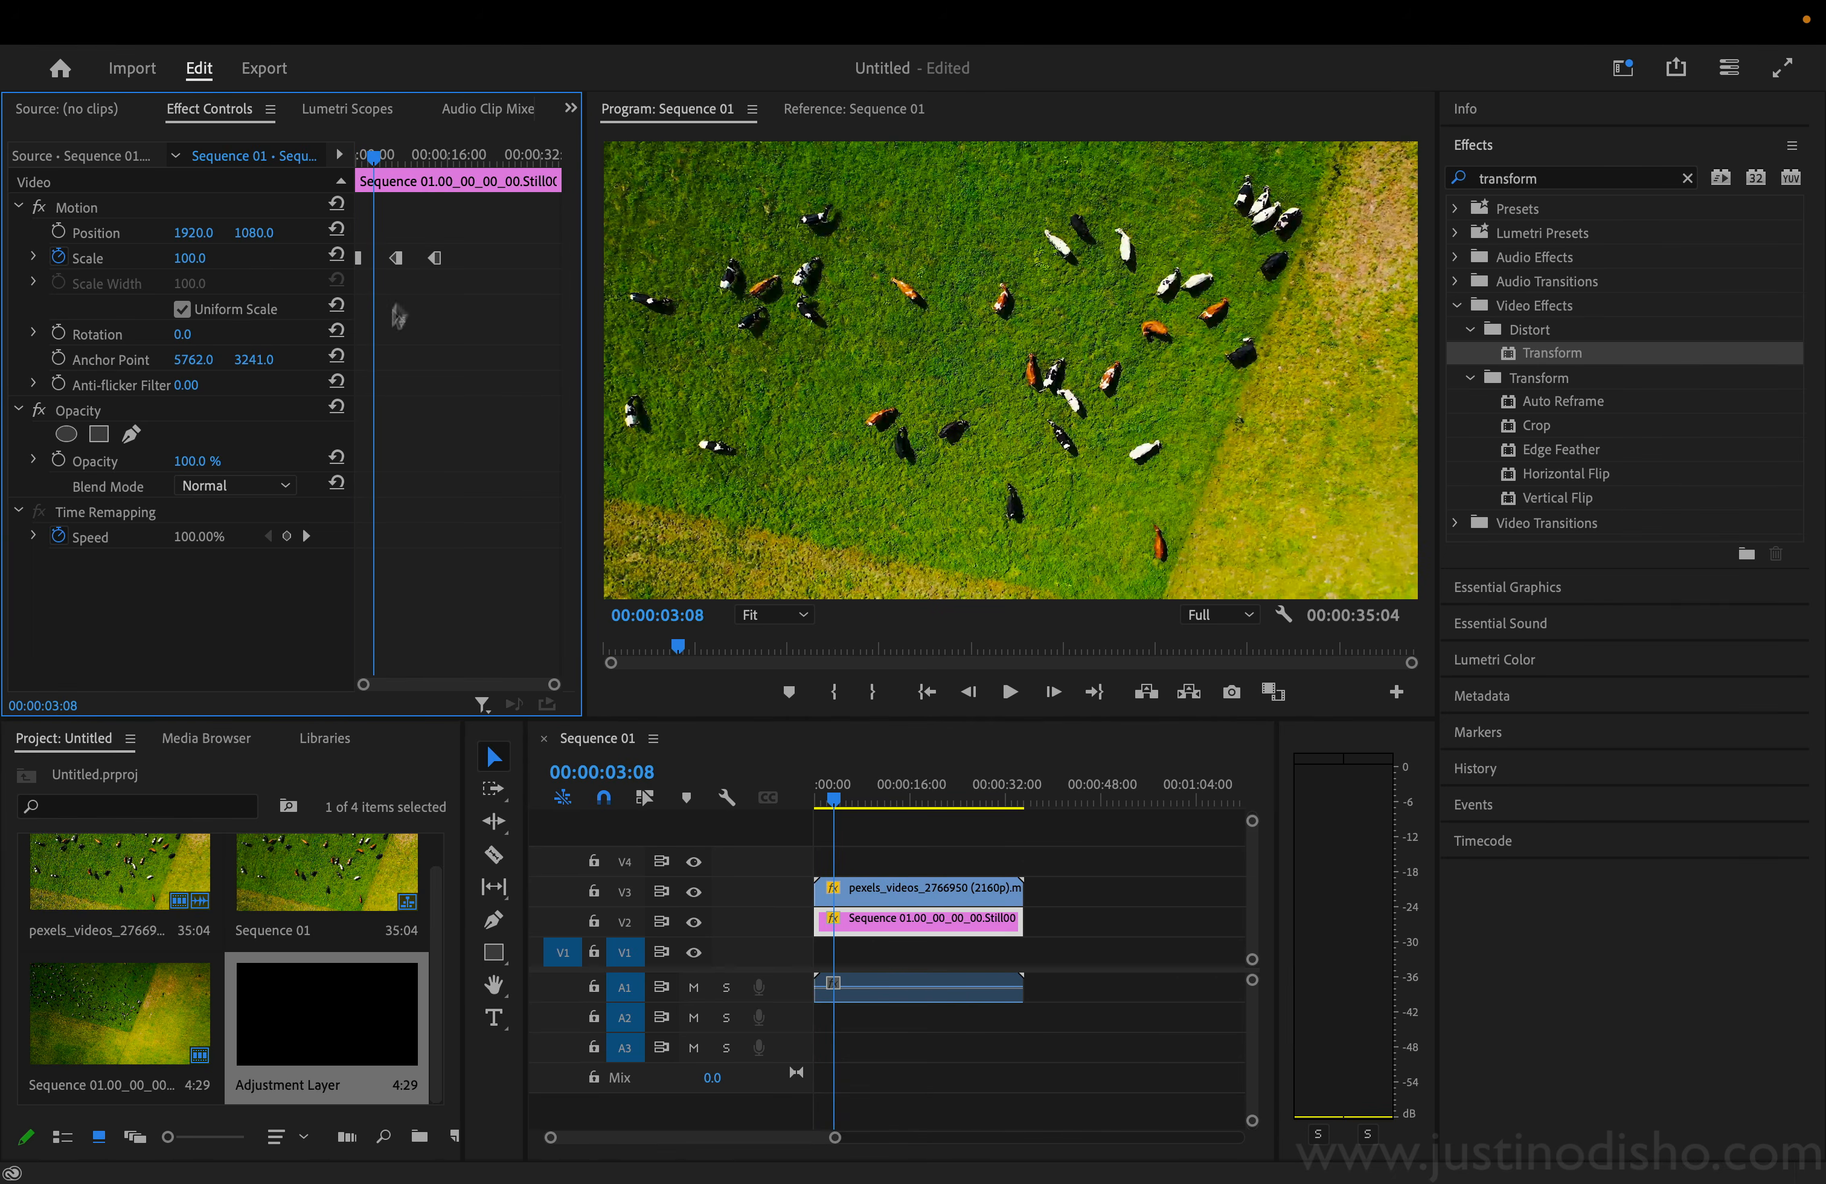
key(super+z)
click(874, 899)
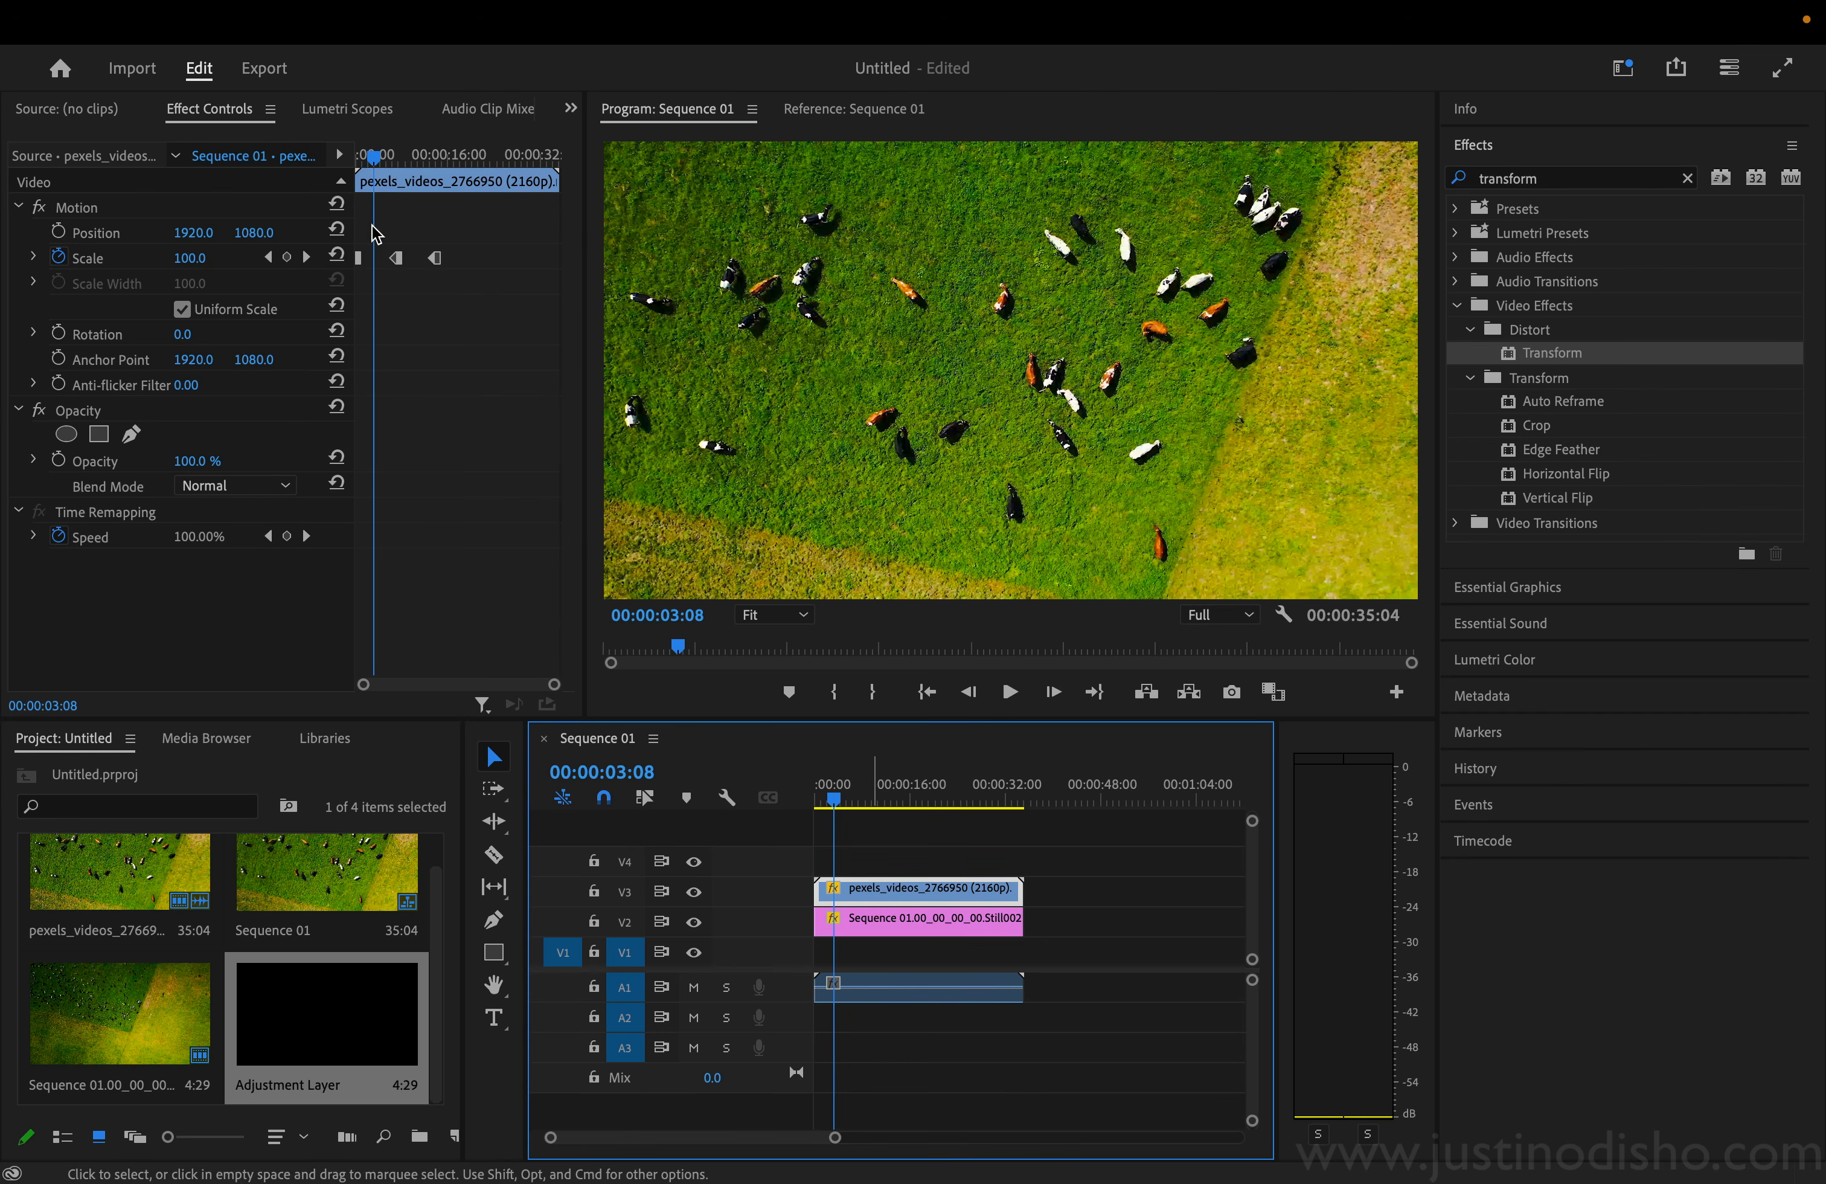
drag(374, 158, 374, 163)
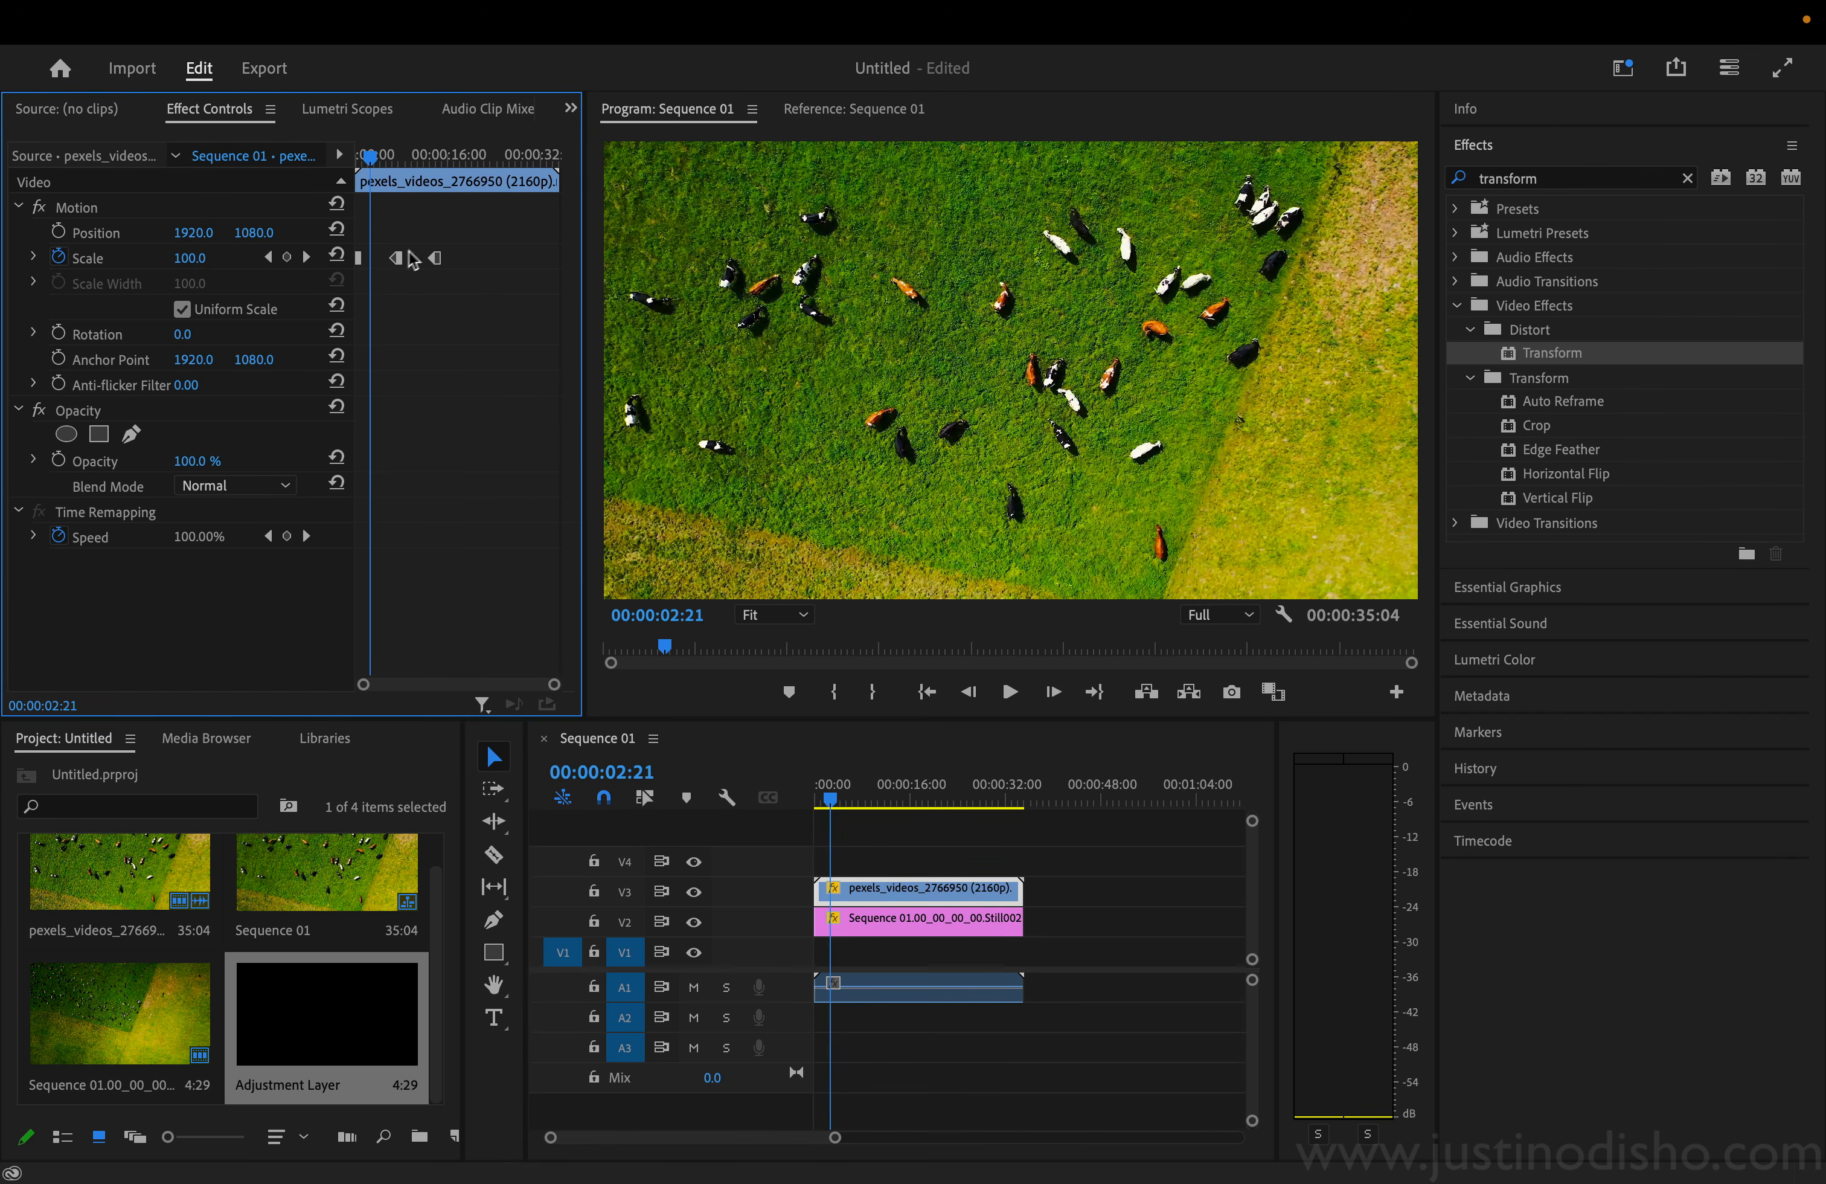
Step: Move the video clip's scale keyframes of 66 and 33.3 earlier, to 00:00:02:21 and 00:00:04:05
drag(396, 257, 370, 261)
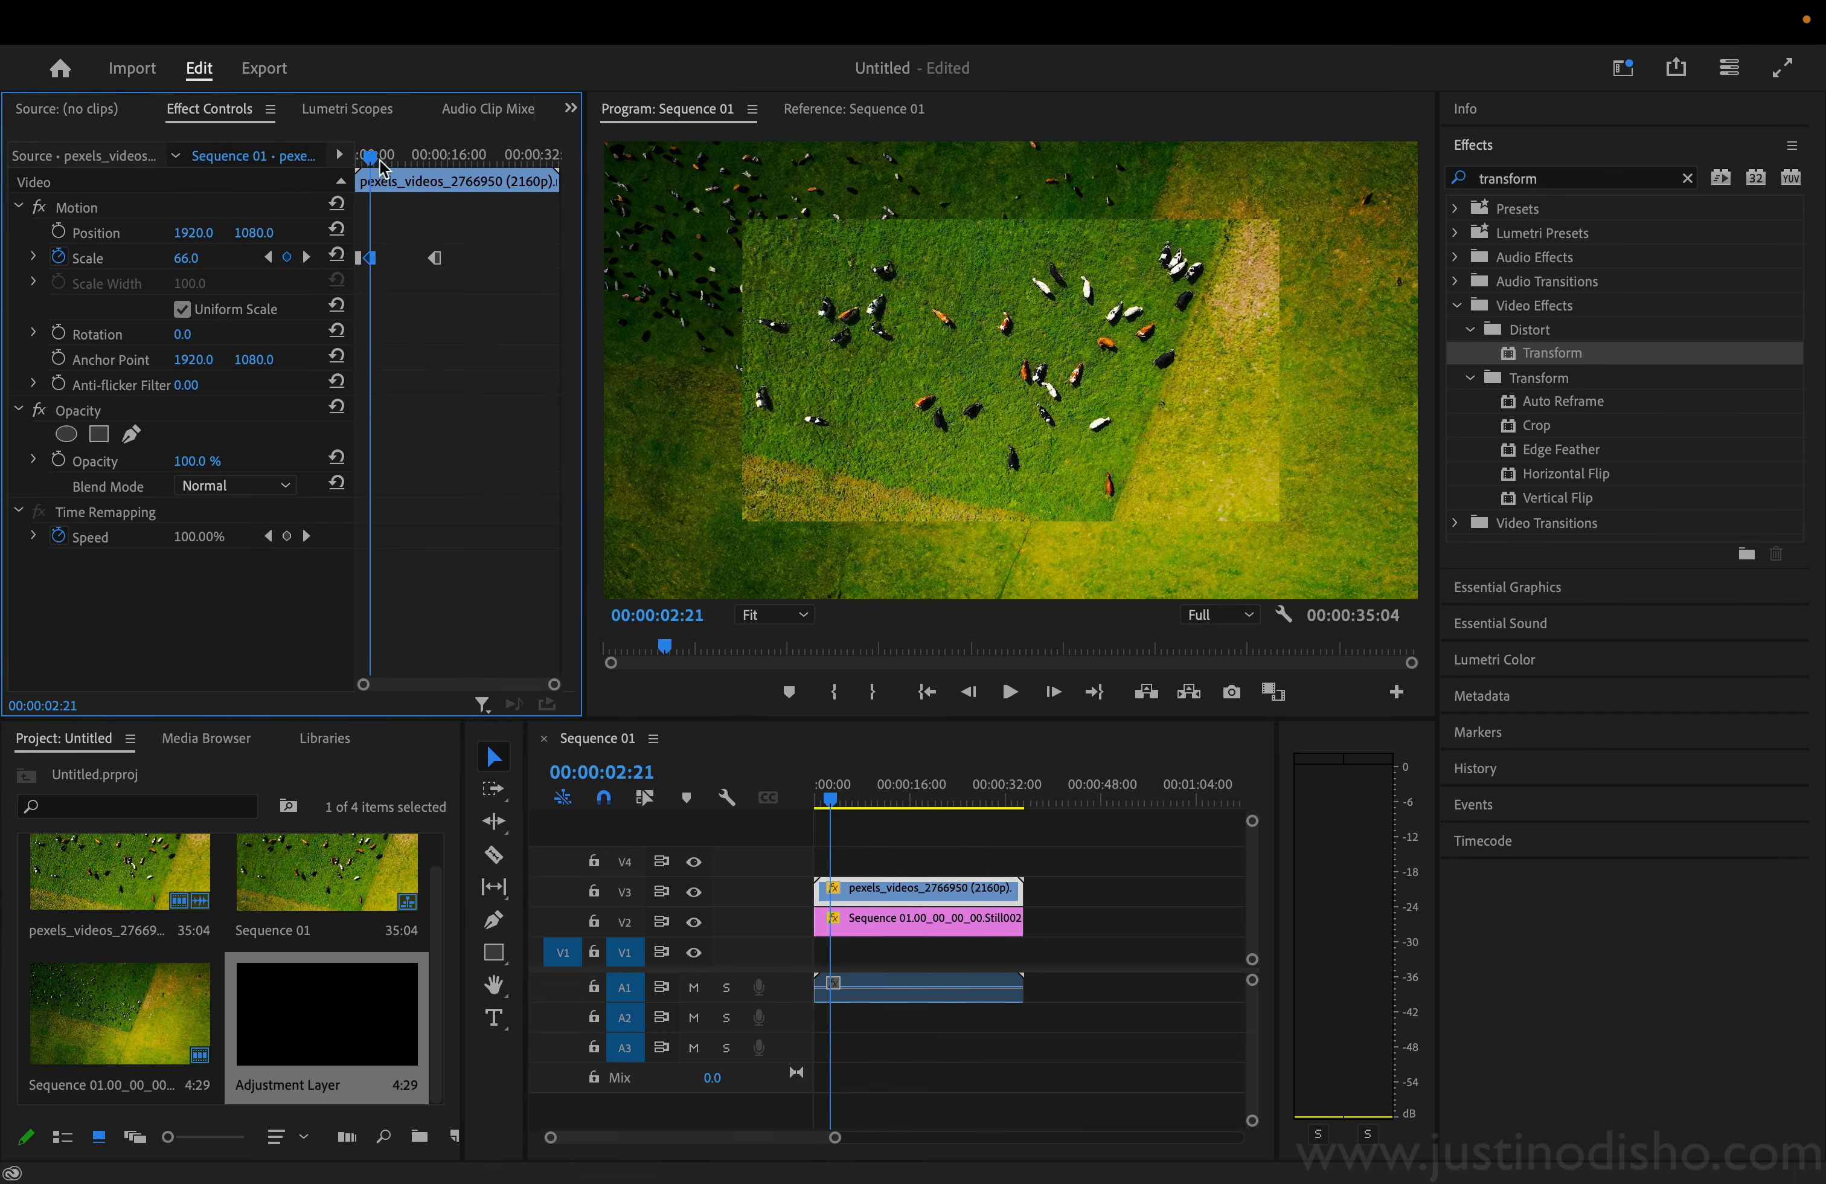
drag(377, 161, 380, 160)
click(435, 259)
drag(435, 262, 380, 260)
Step: Copy the video clip's three scale keyframes onto the expanded still on V2 at 00:00:00:00 and play back the faster zoom-out
key(super+c)
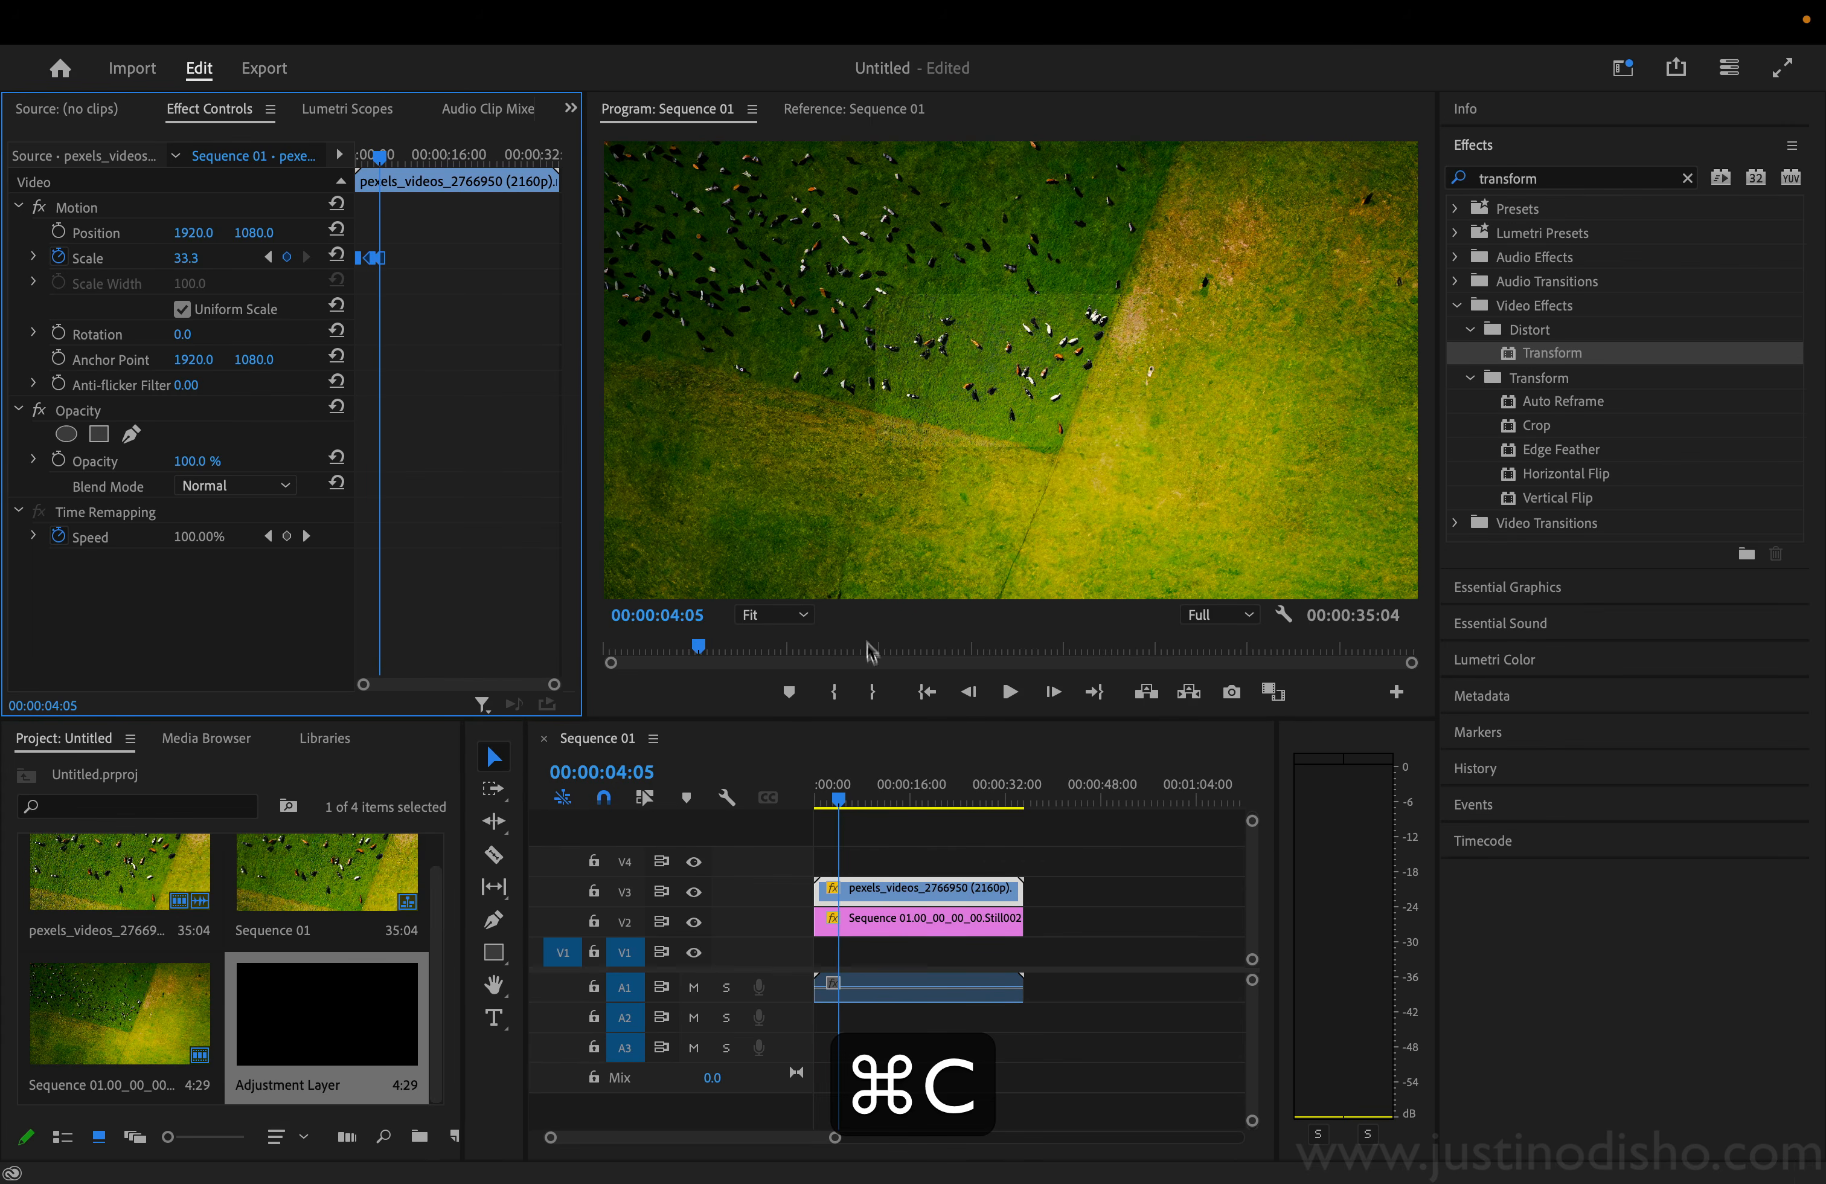
click(901, 918)
drag(397, 146, 147, 158)
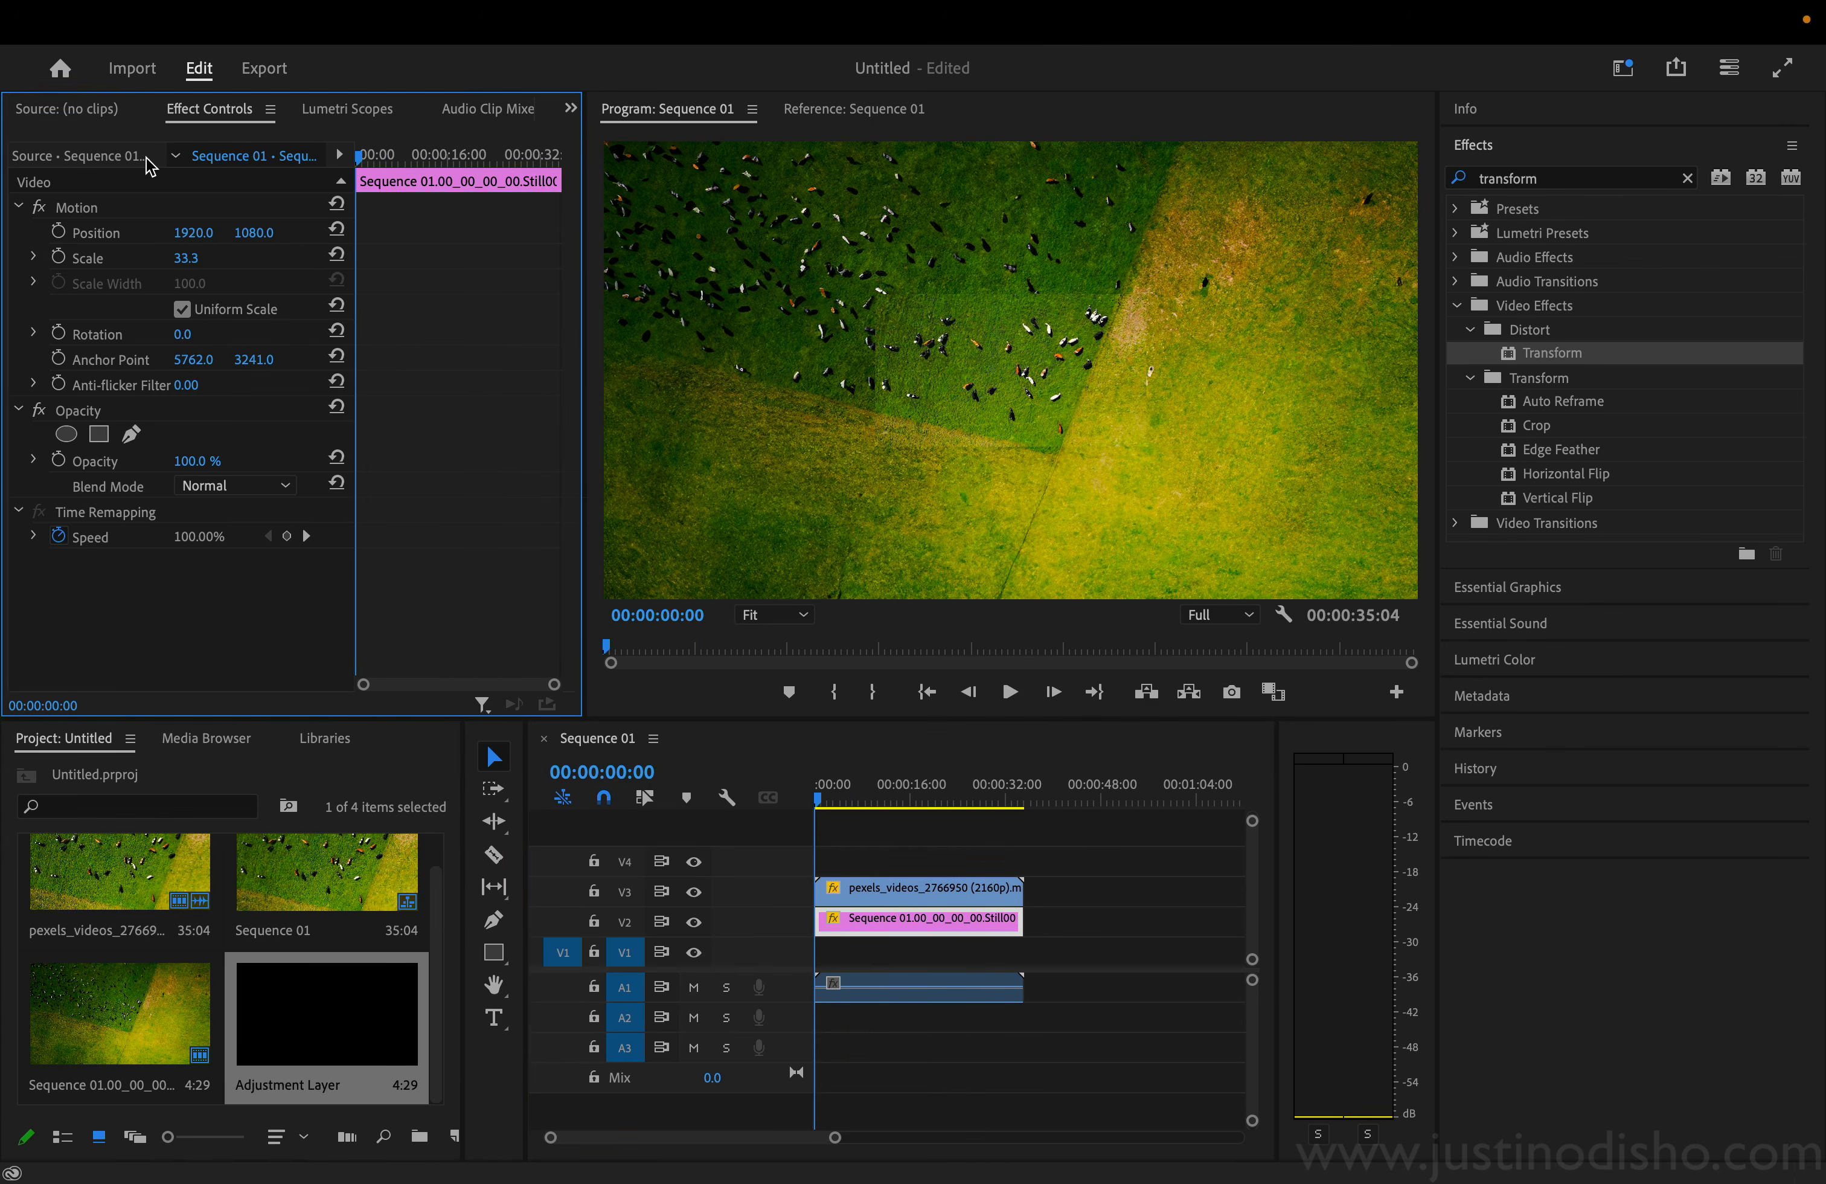
key(super+v)
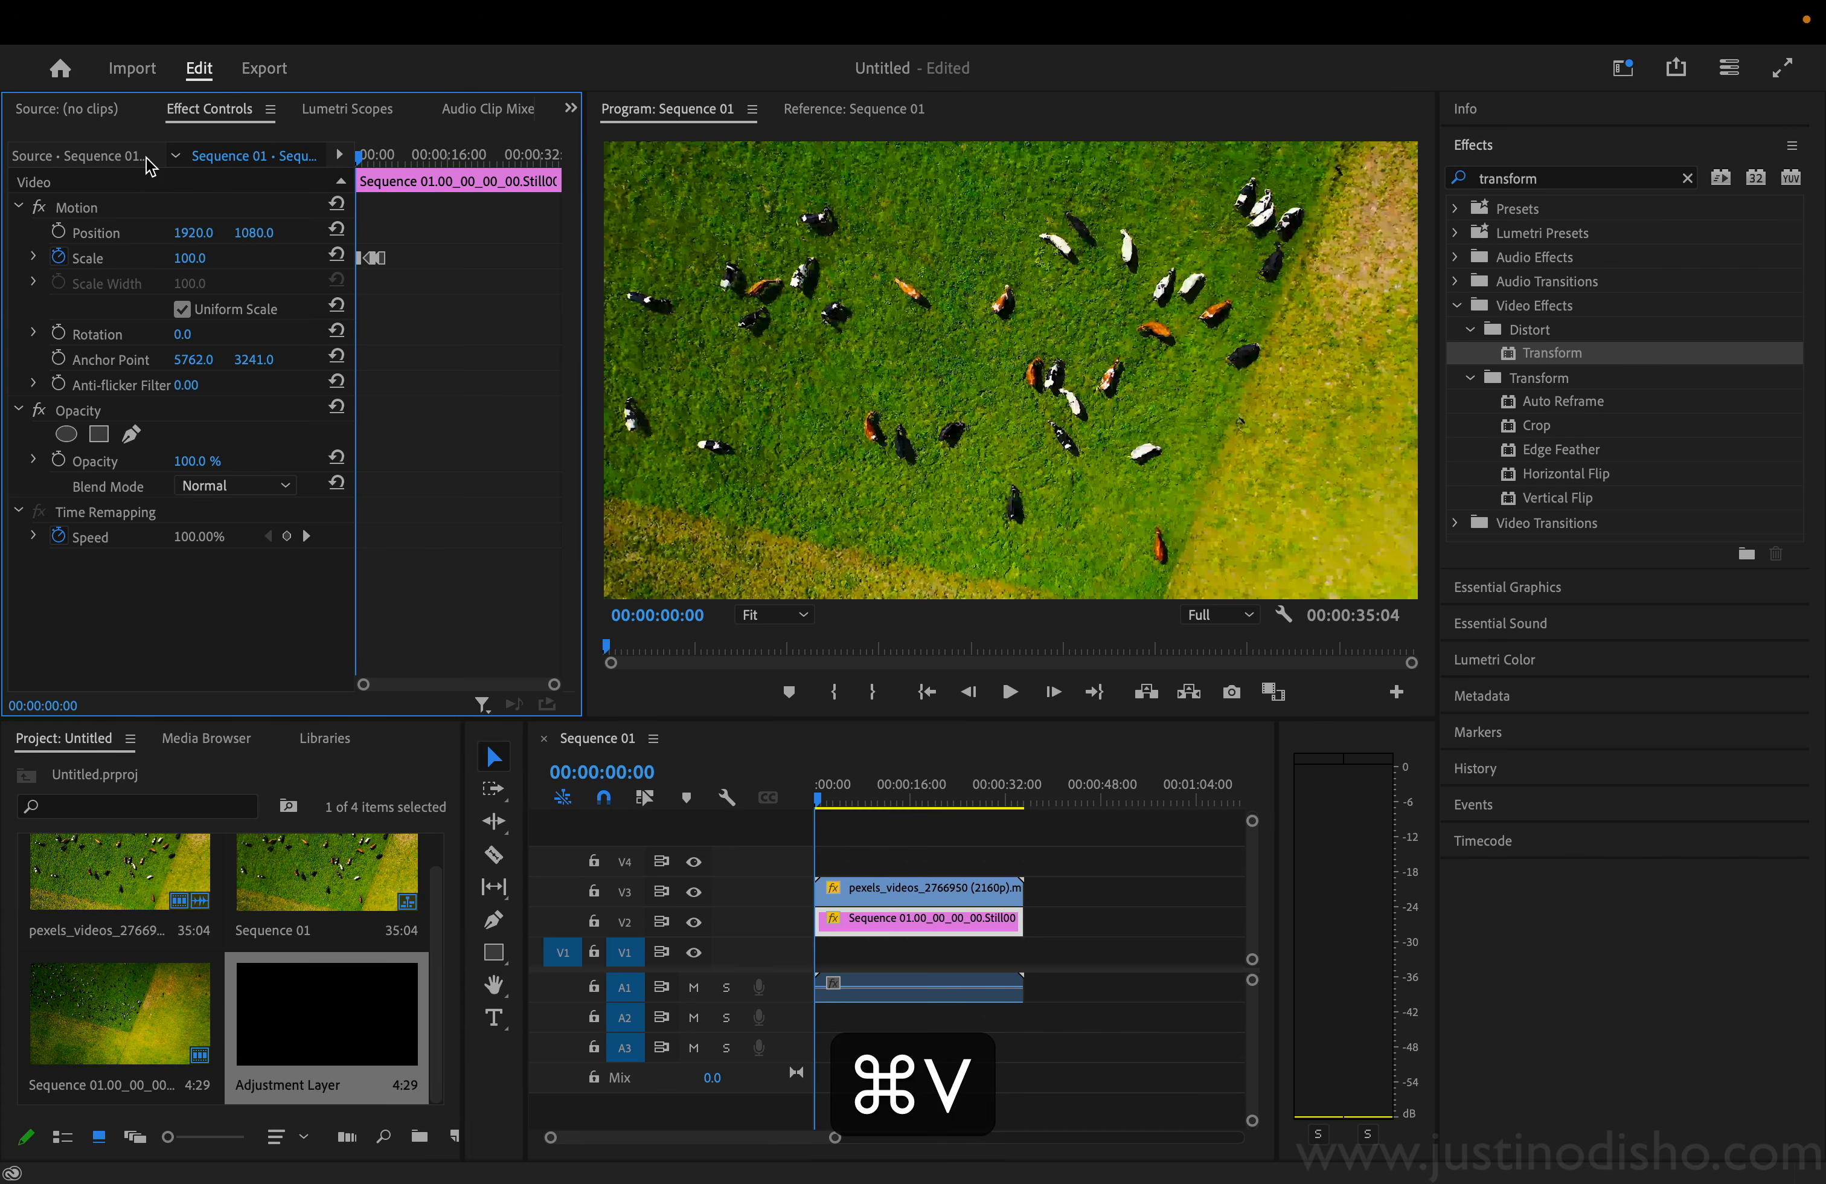
key(space)
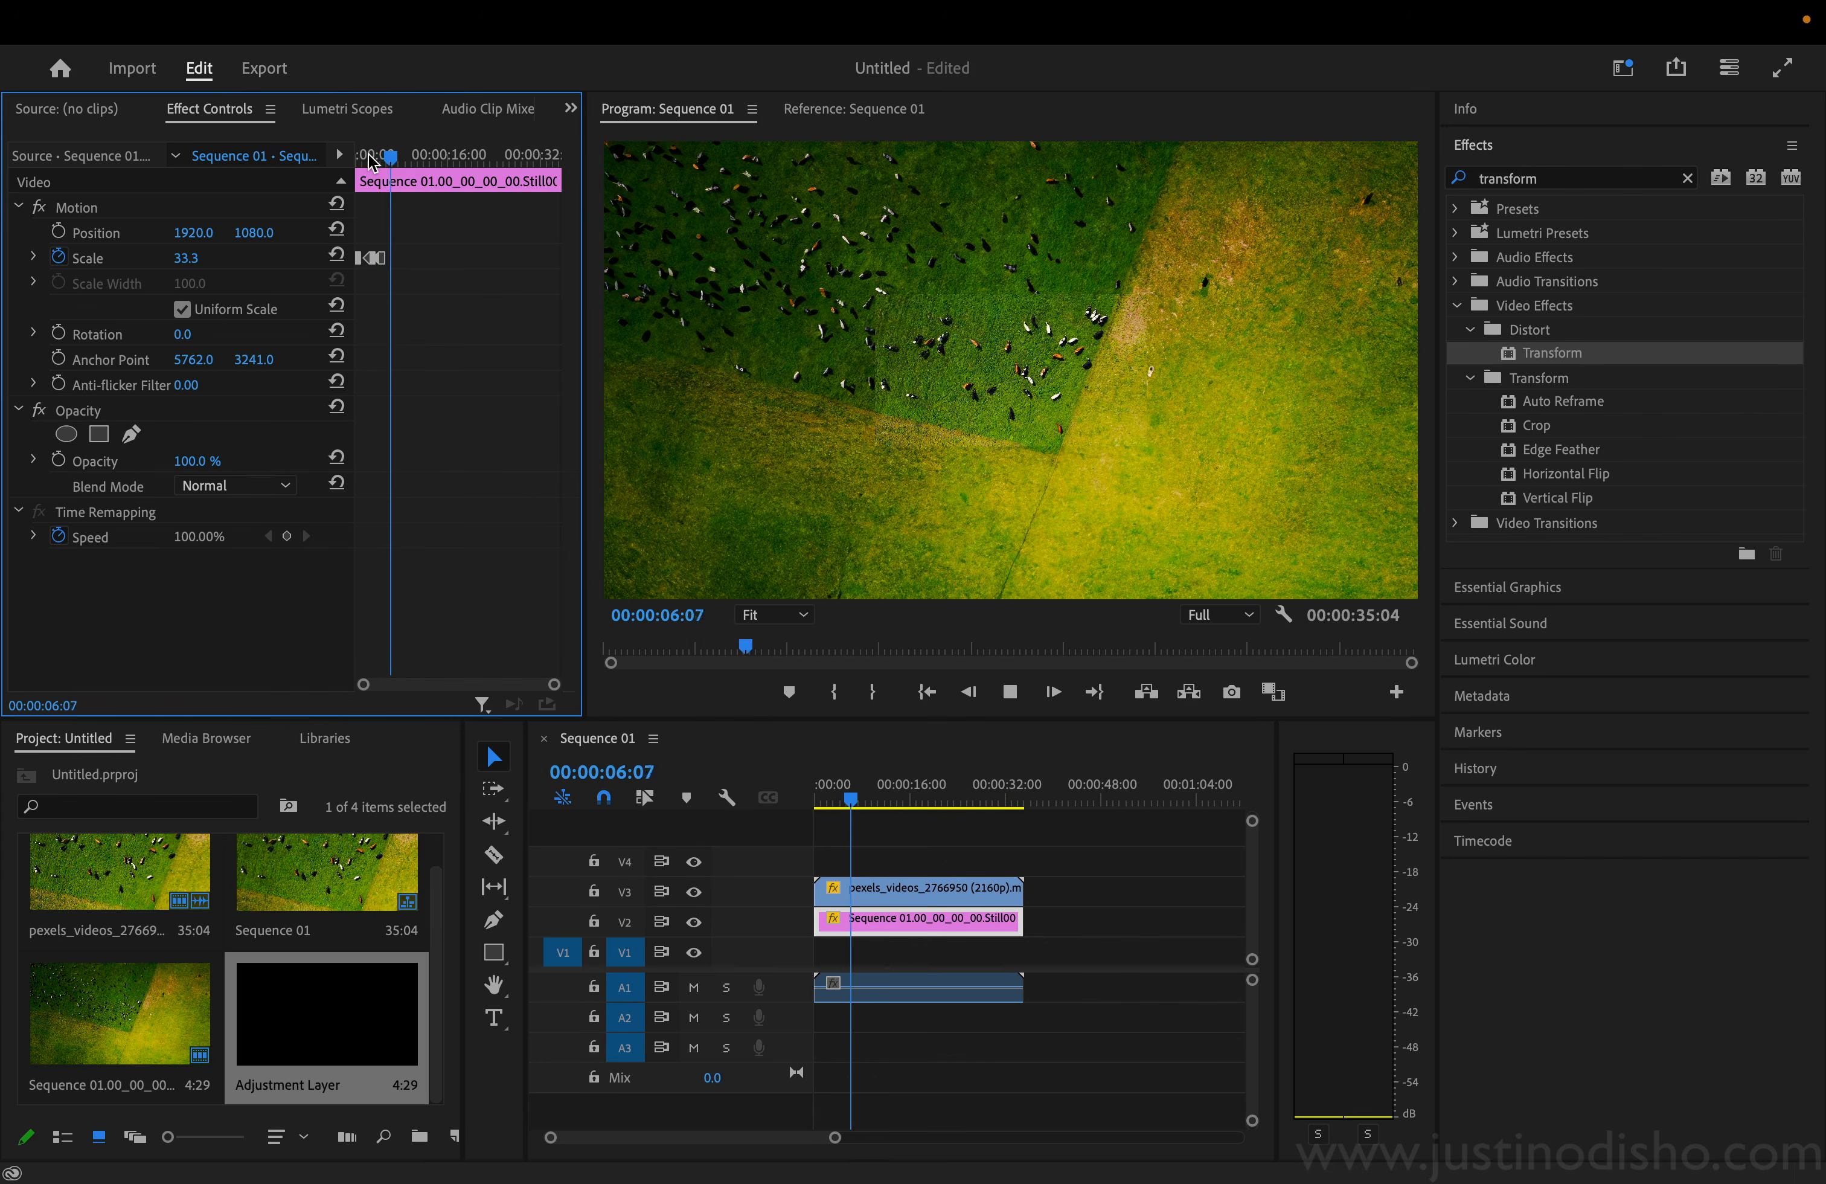
key(space)
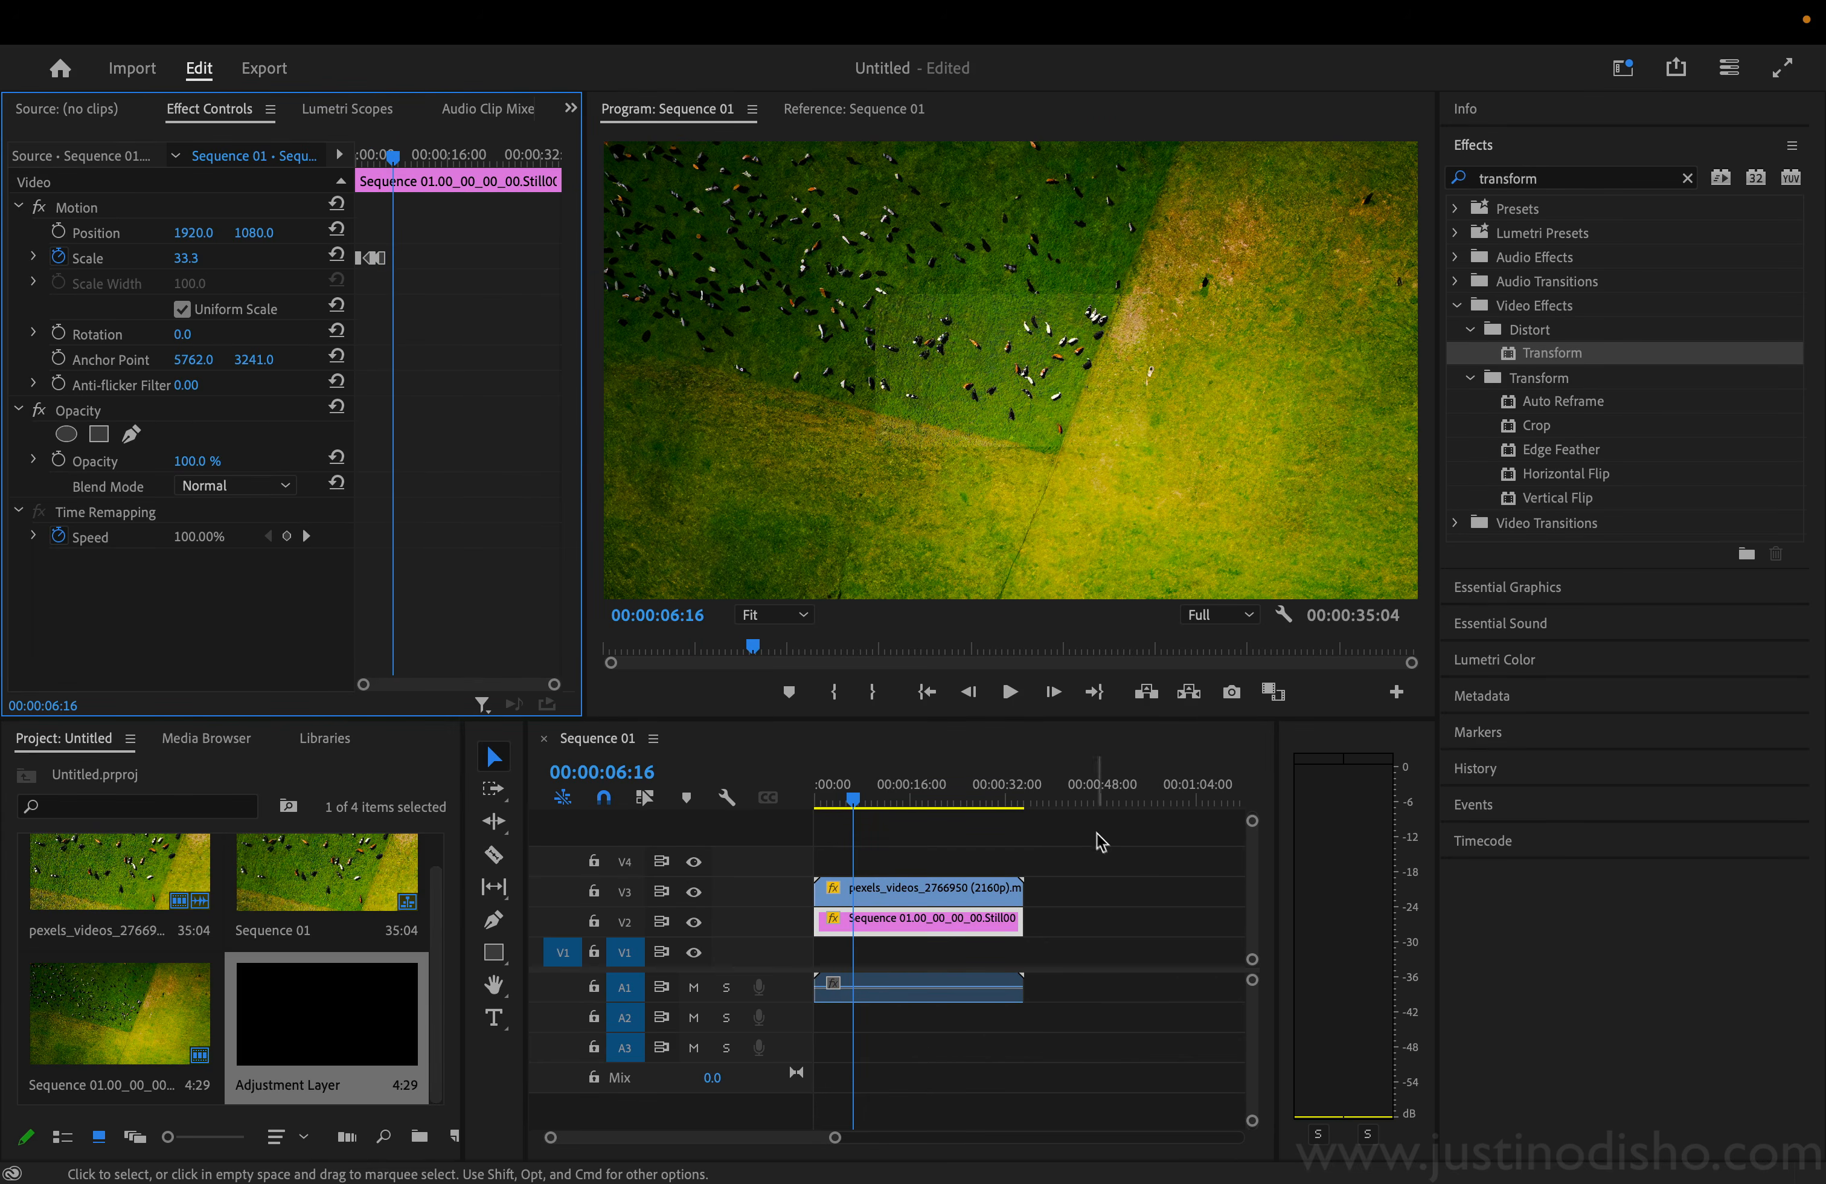
Step: Nest the video clip and the expanded still into one sequence with the default name and select the nested clip
drag(1101, 842, 832, 939)
right_click(915, 933)
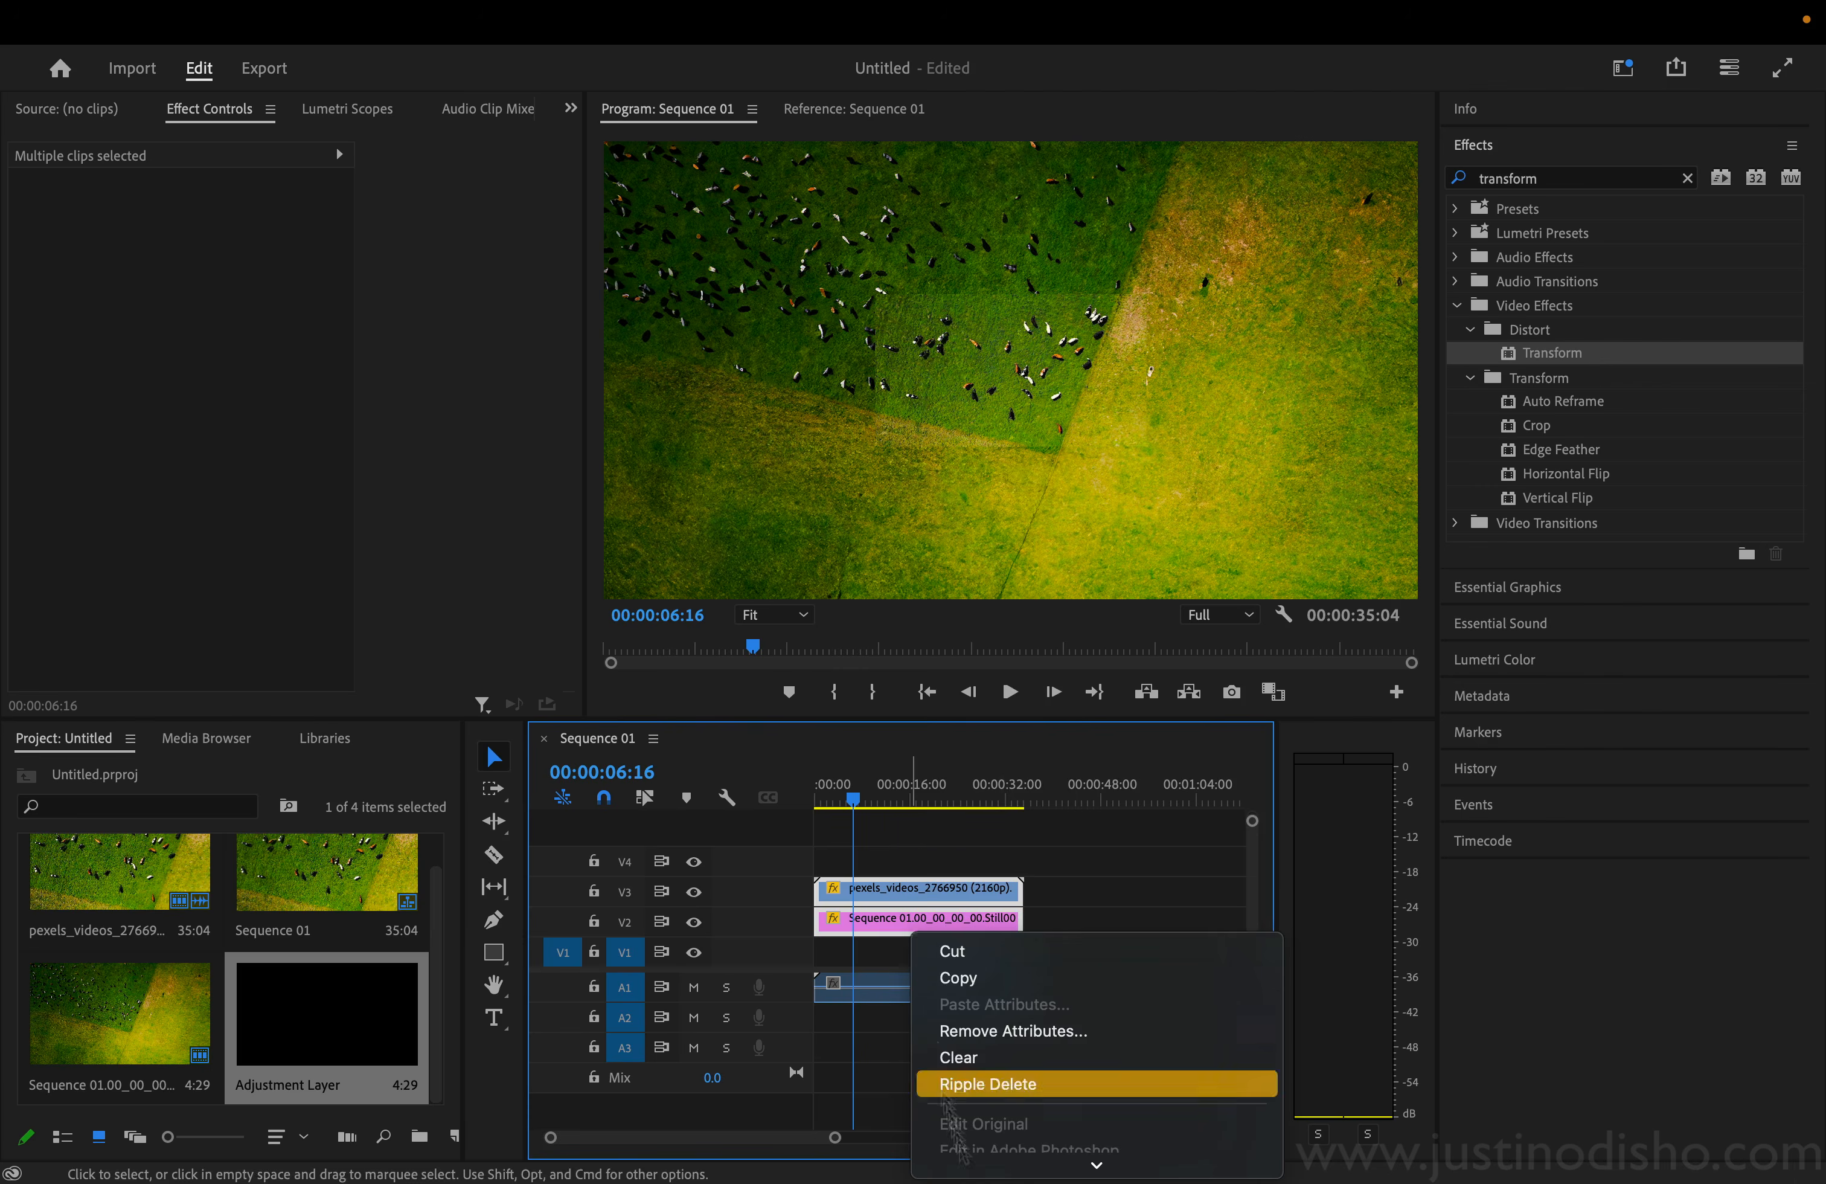
click(957, 1107)
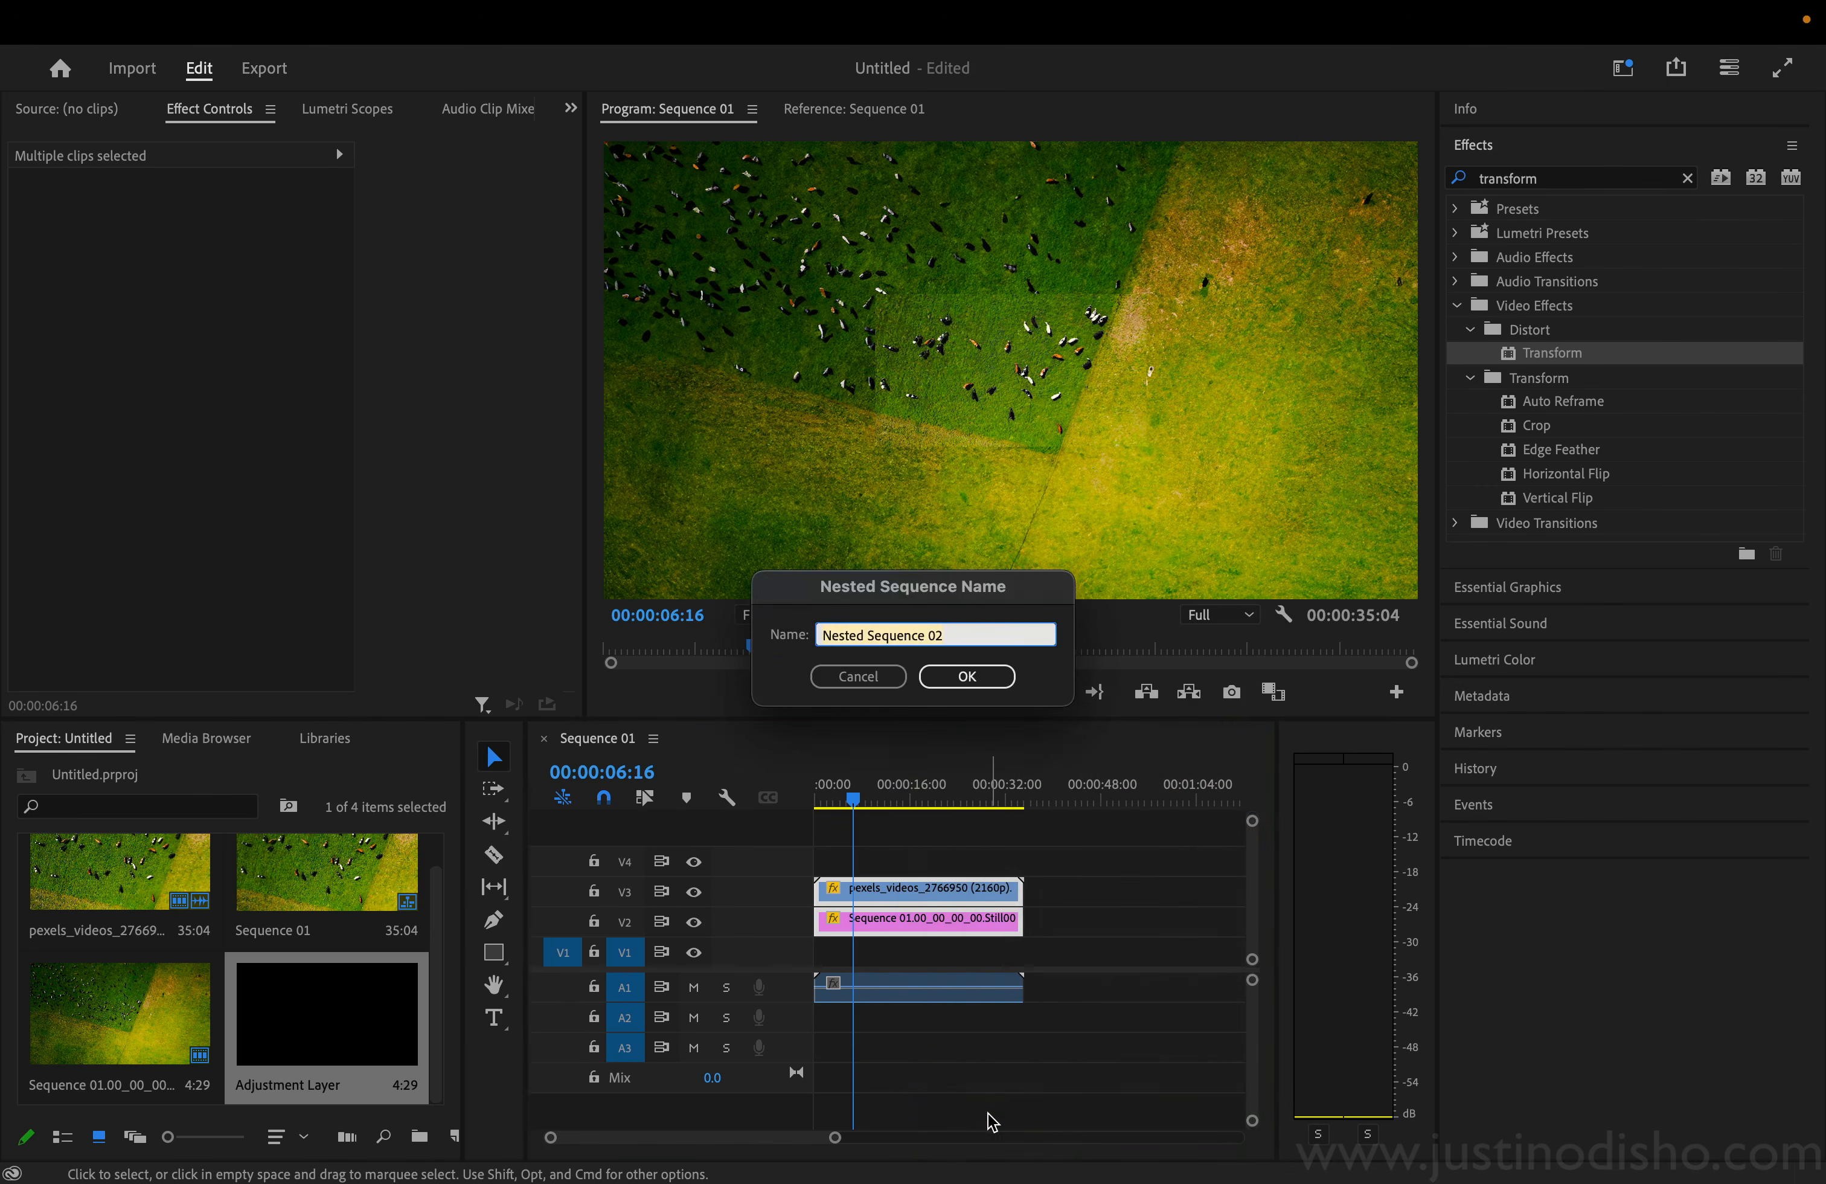
key(Return)
click(921, 922)
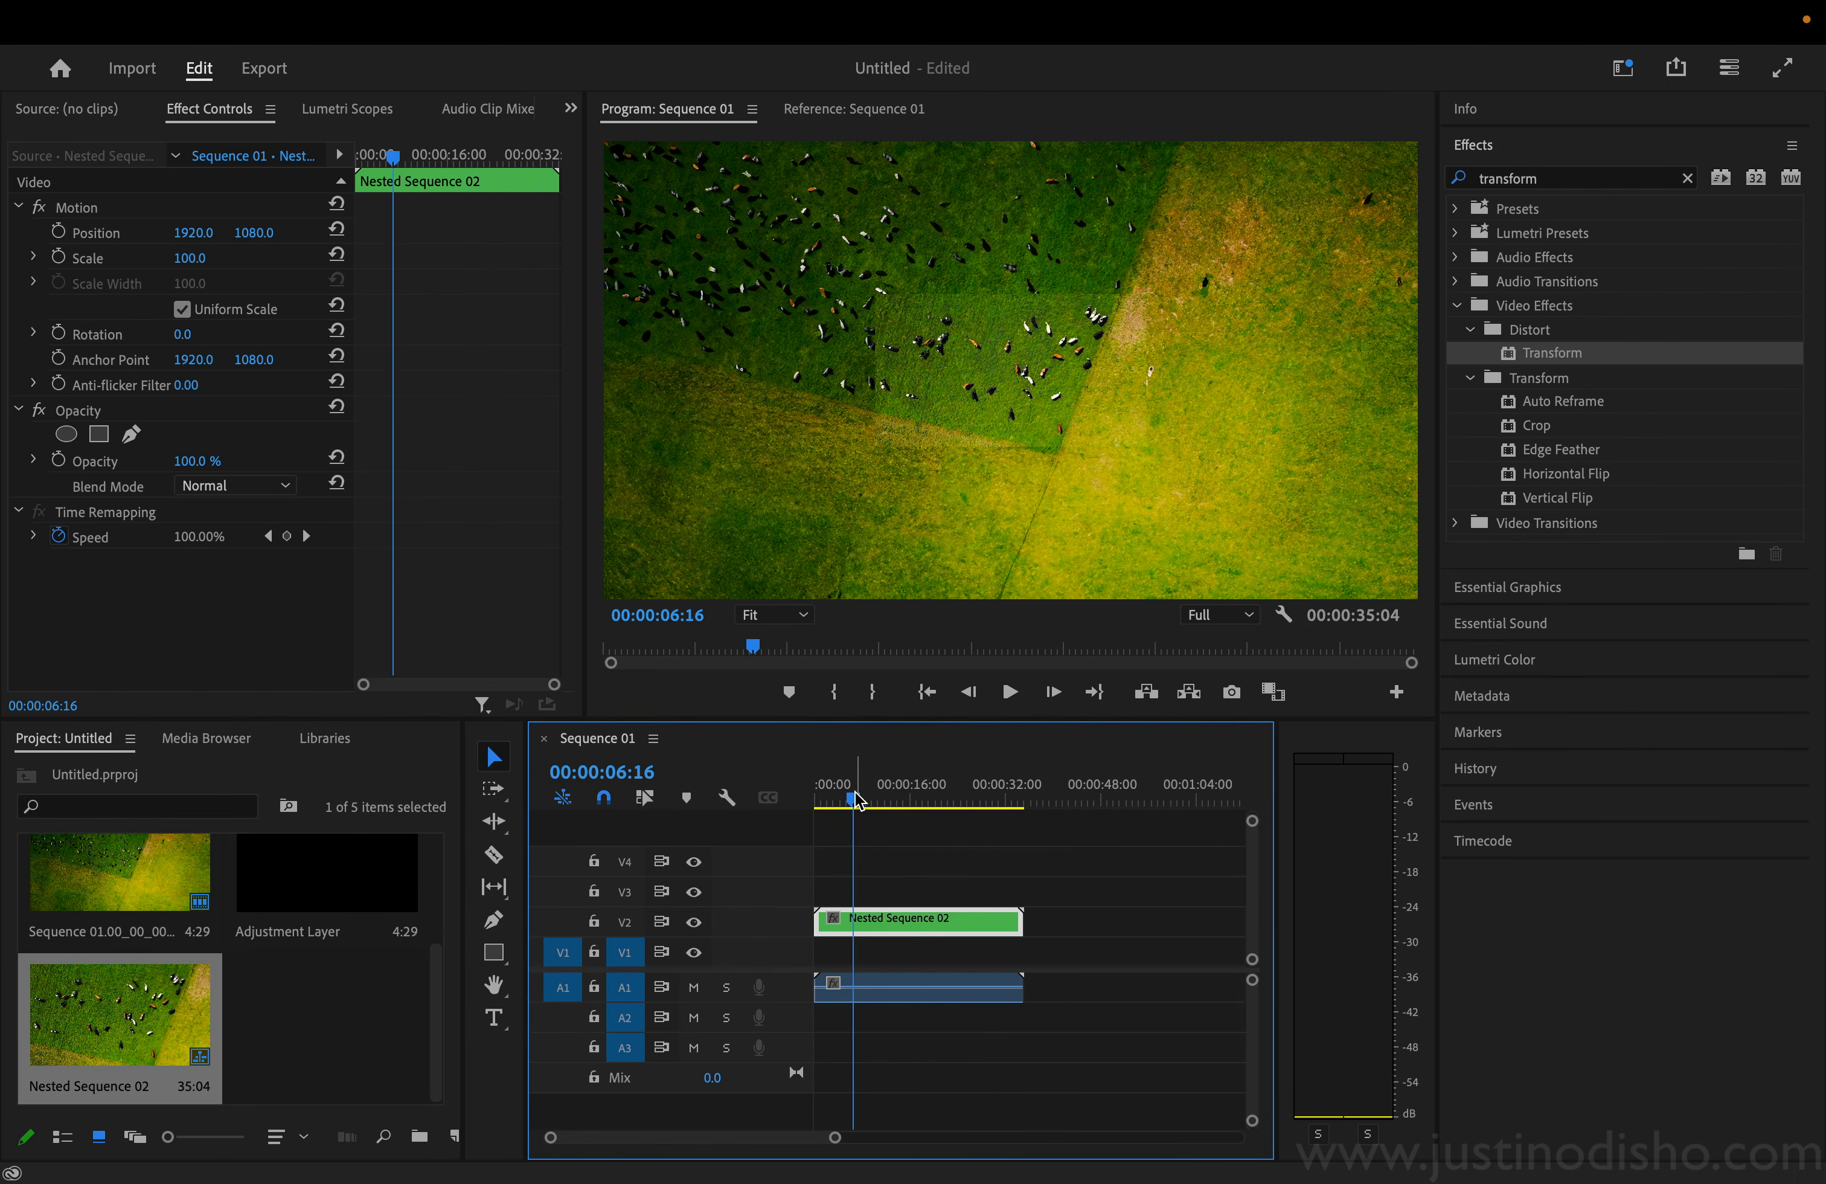
Step: Enable scale keyframing on the nested clip at 00:00:00:00 and add a scale keyframe of 99 at 00:00:04:23
drag(854, 800, 816, 800)
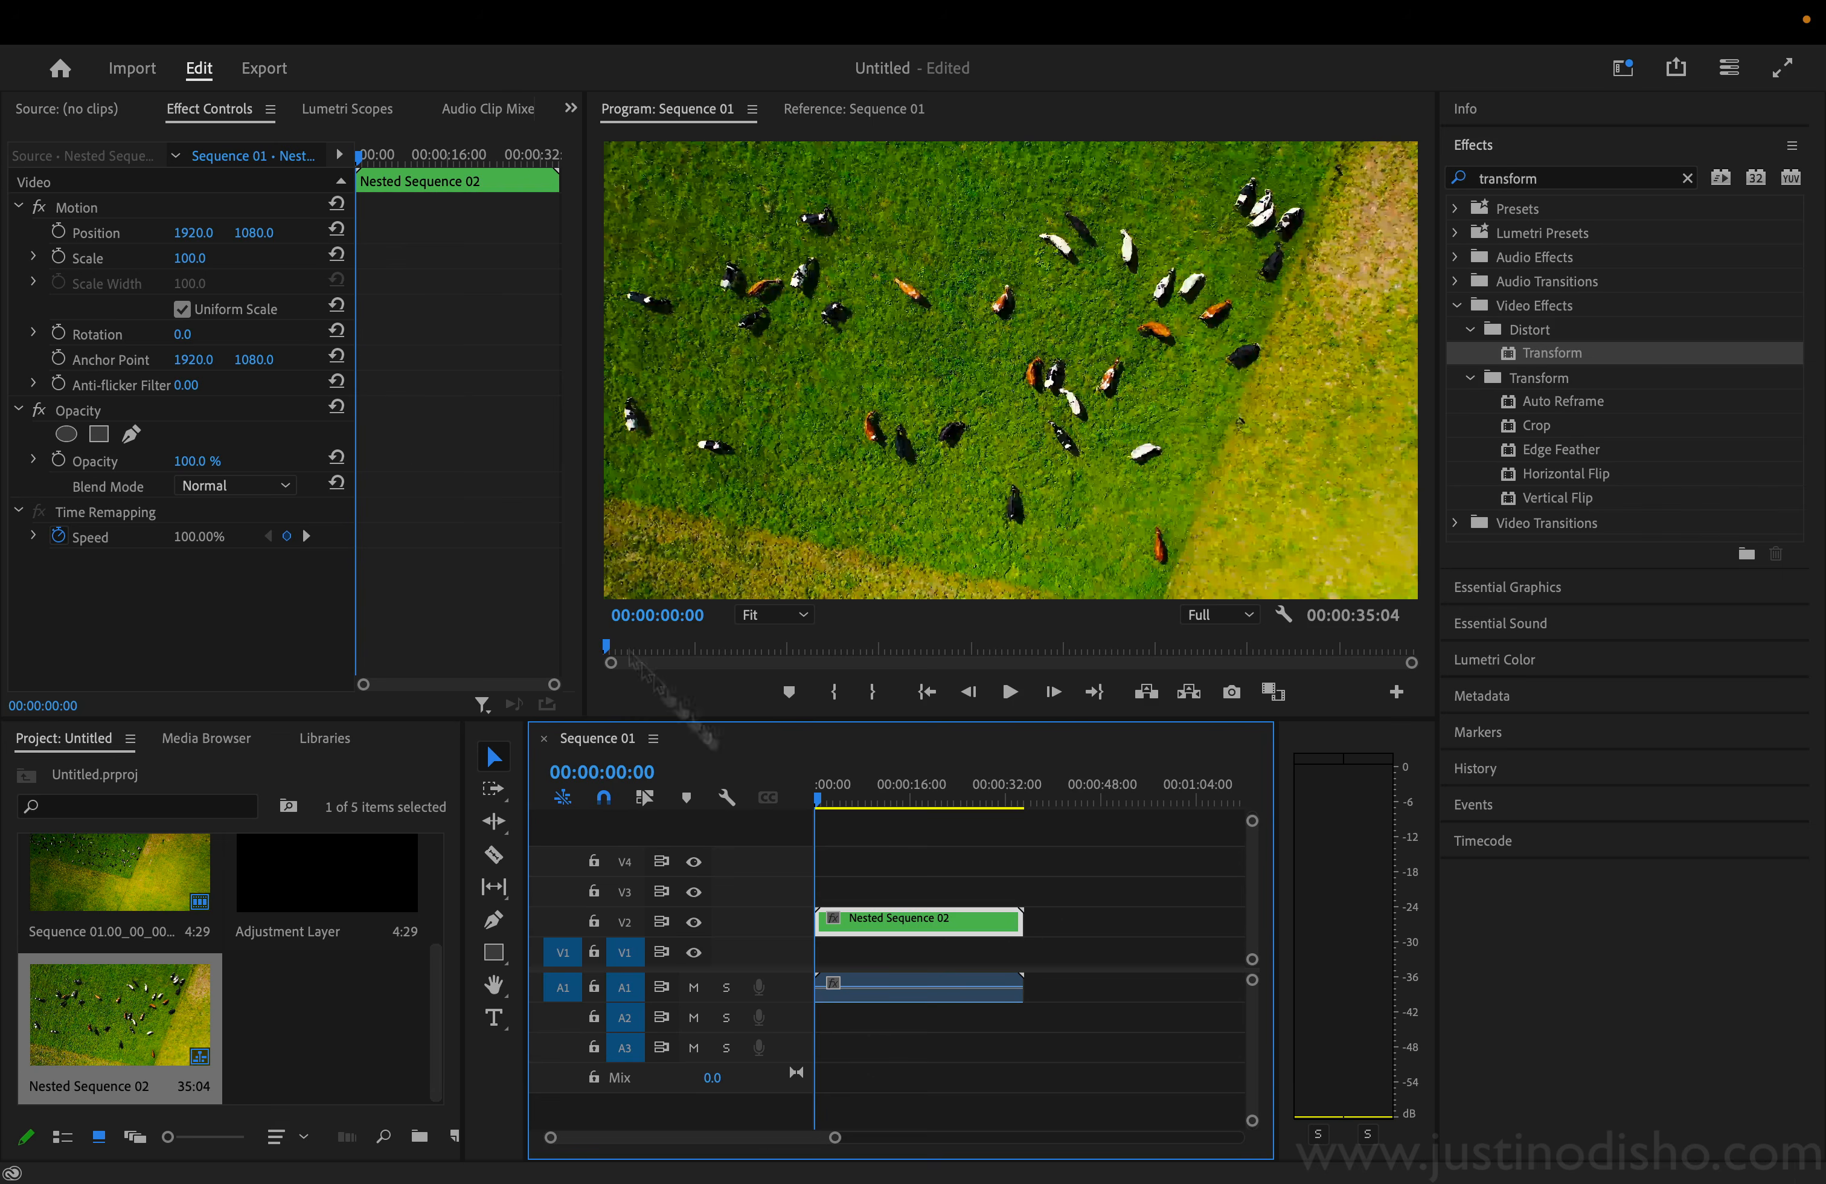
click(59, 256)
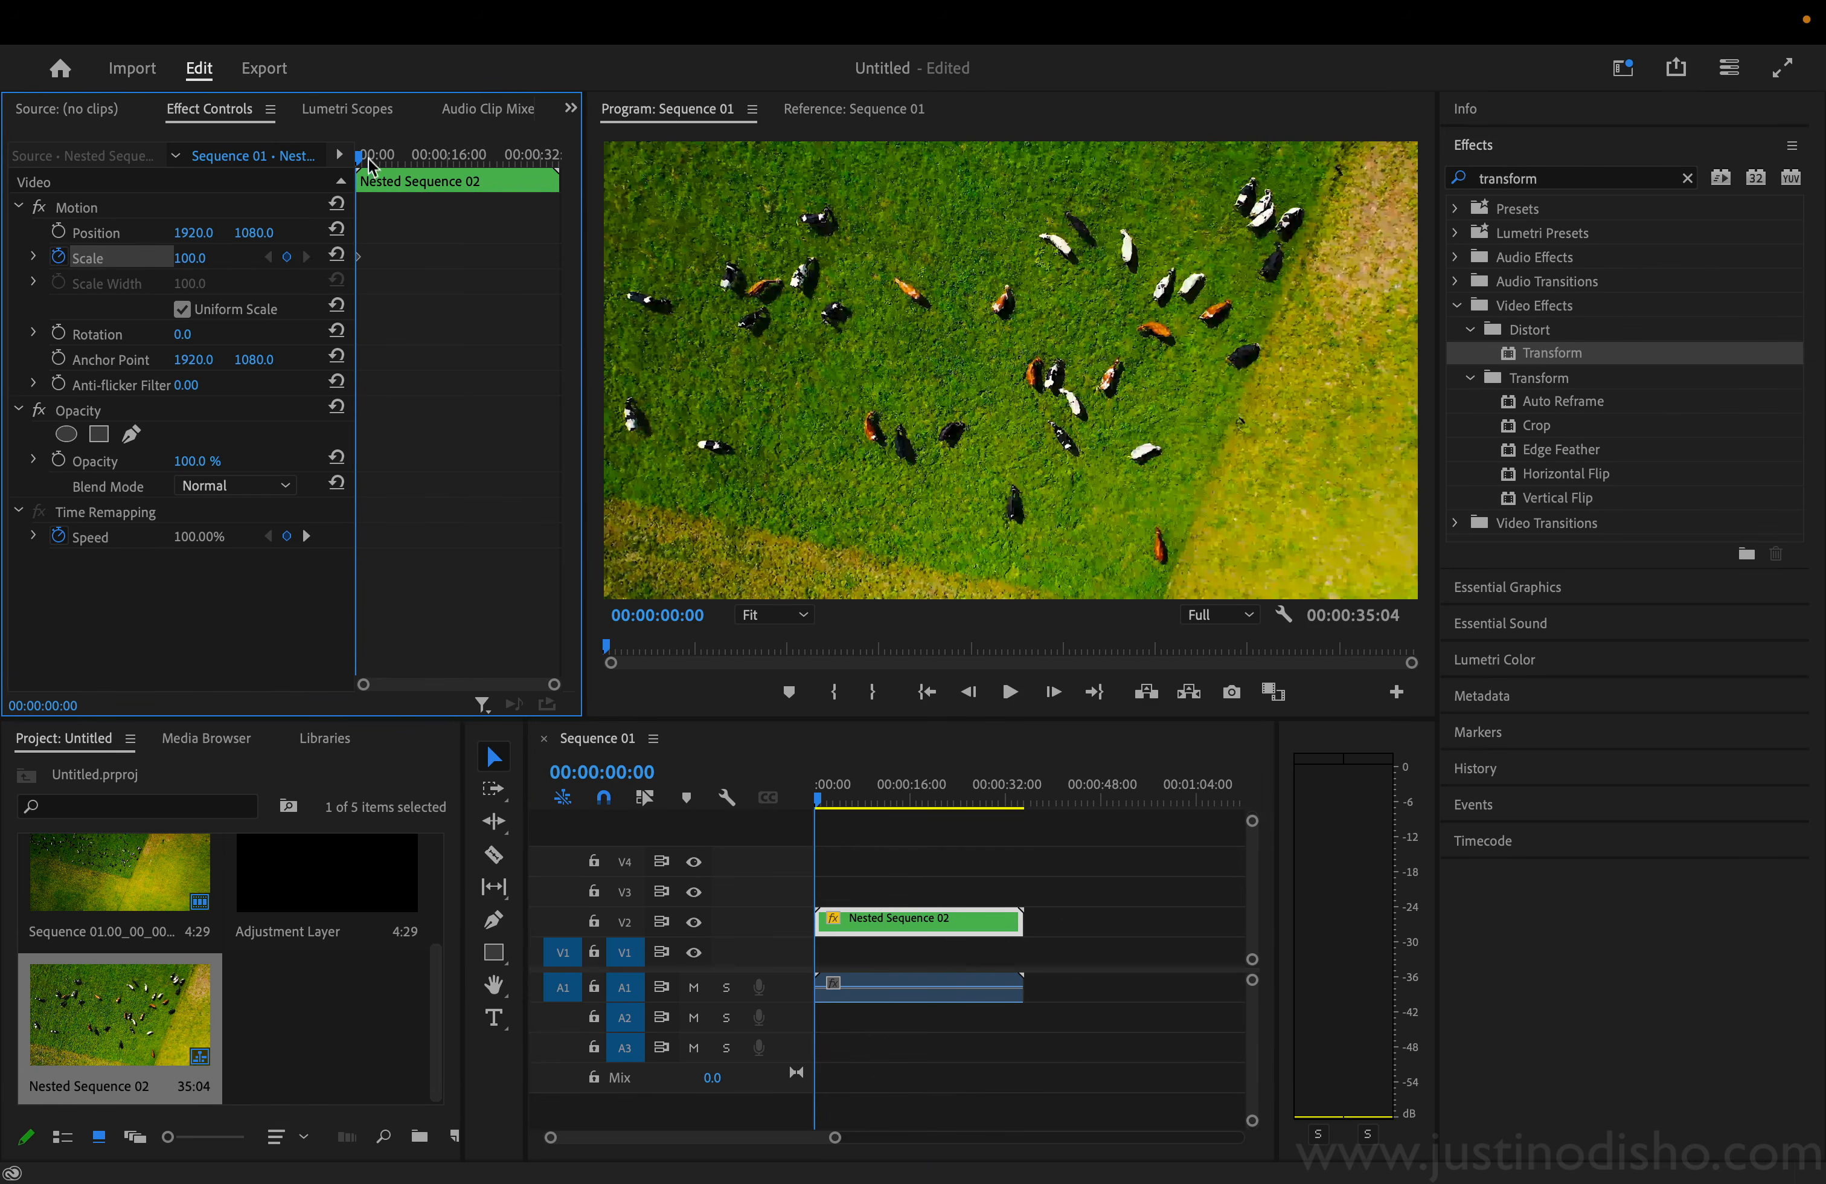
drag(361, 157, 384, 158)
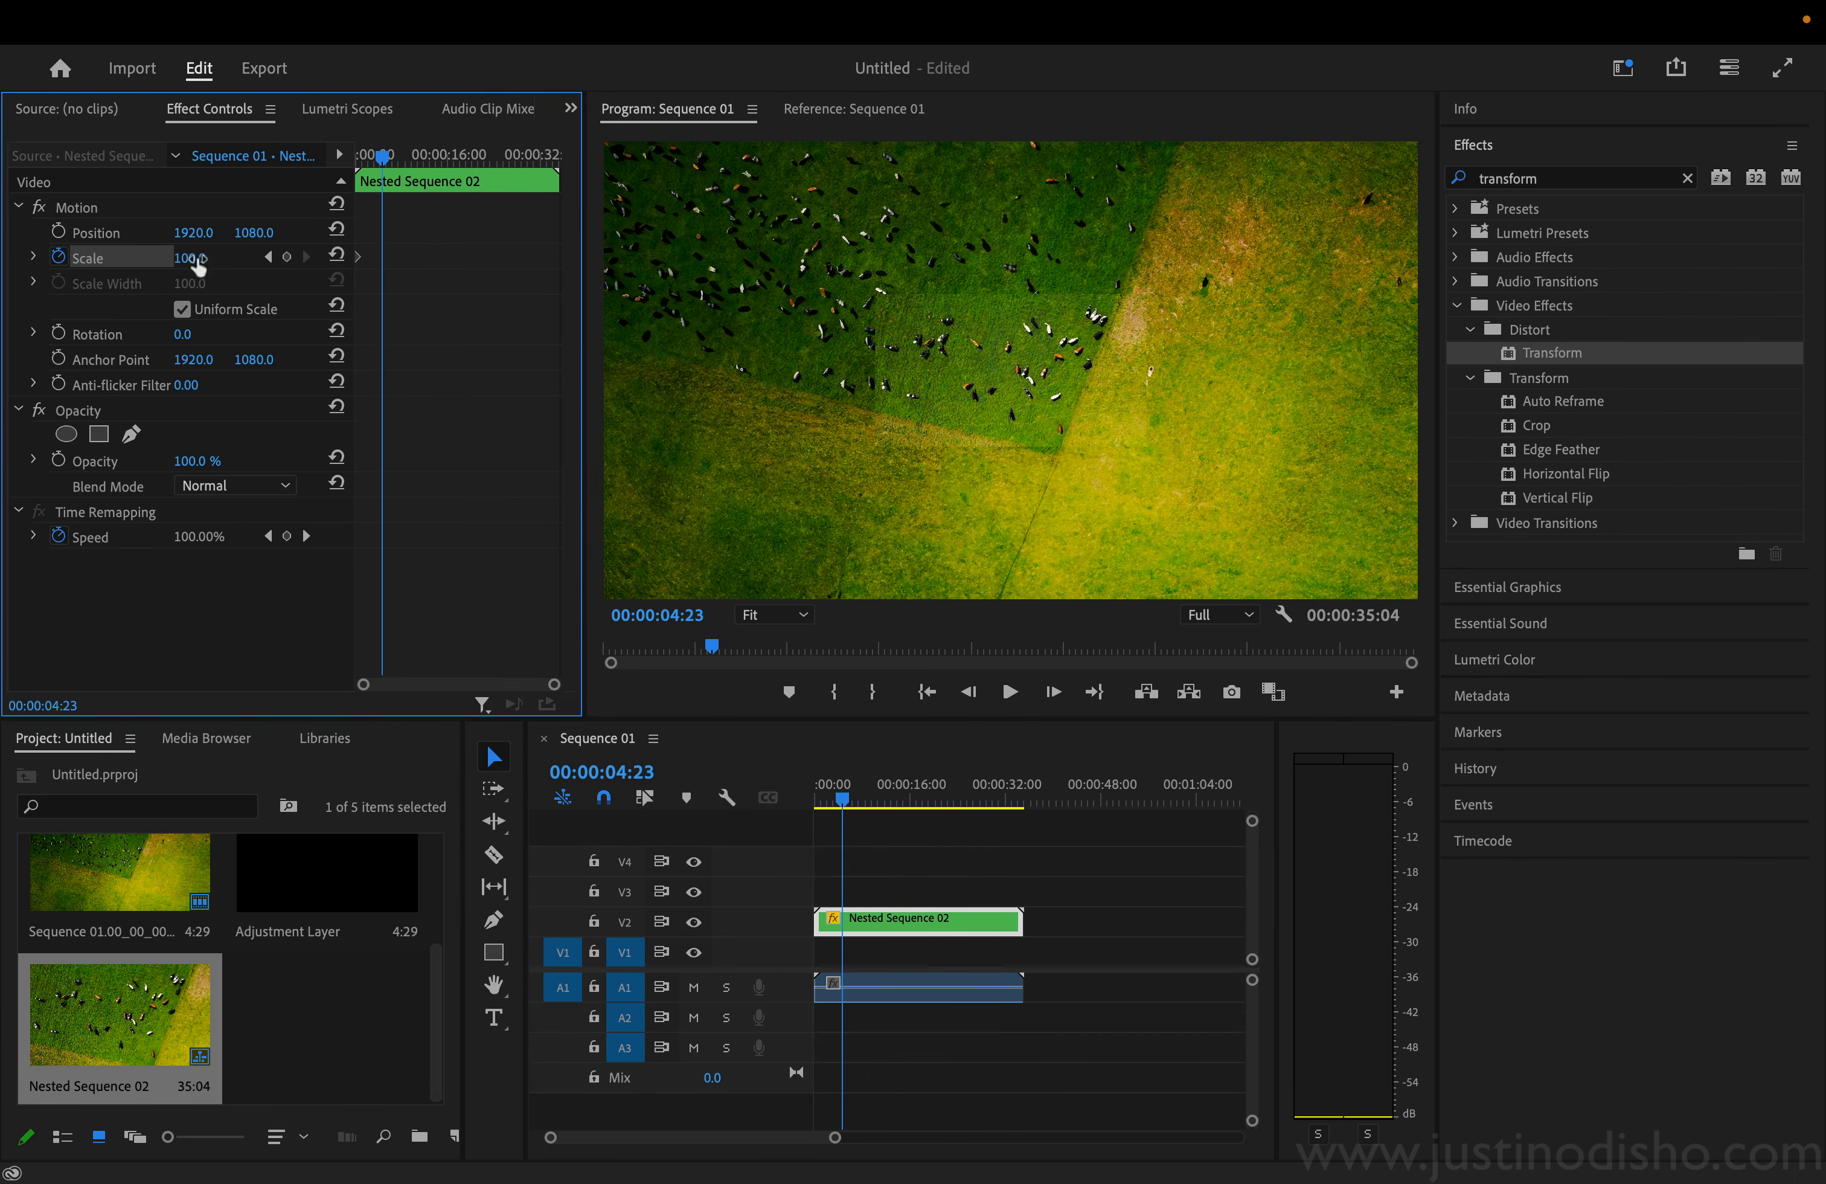
mouse_move(184, 257)
mouse_down()
mouse_move(157, 259)
mouse_move(206, 259)
mouse_up()
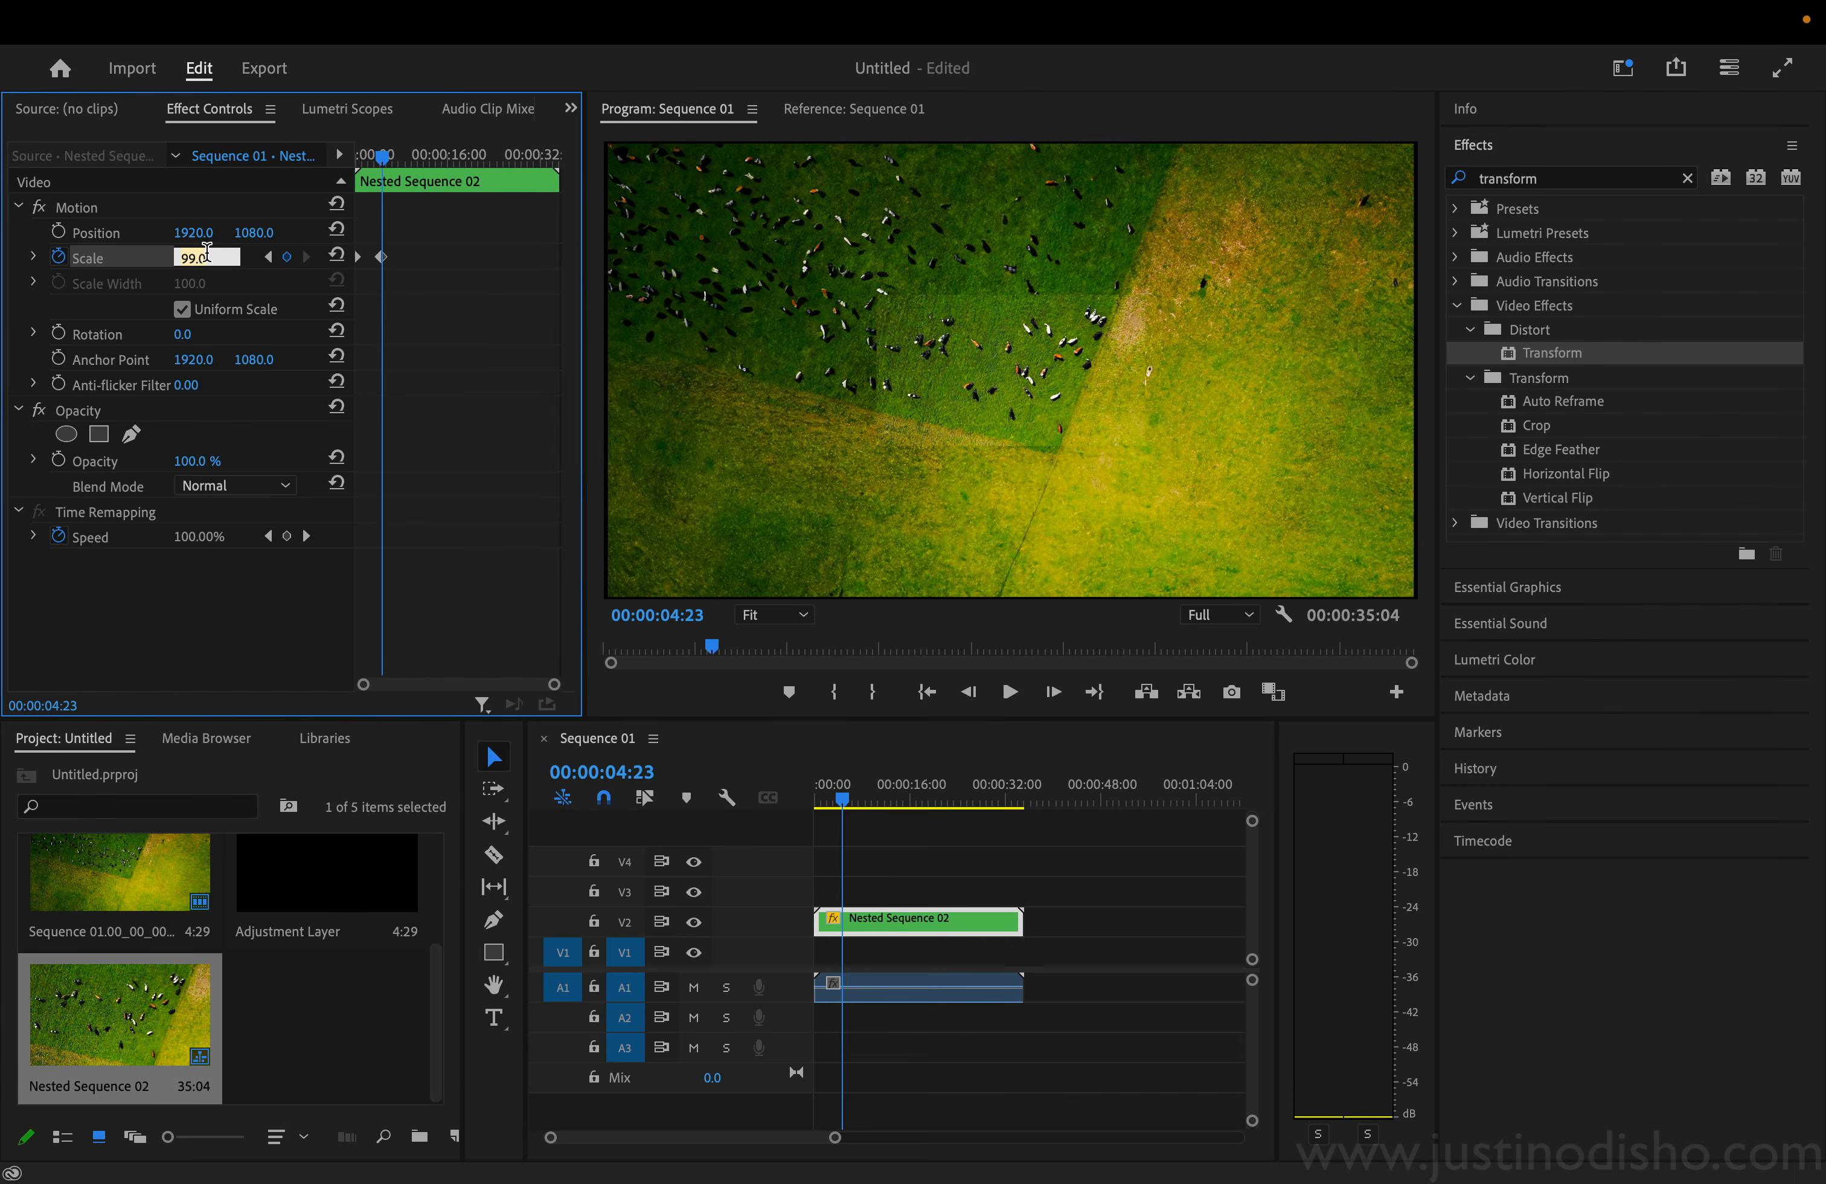
Step: Set the nested clip's first scale keyframe, at 00:00:00:00, to 110
click(268, 257)
click(190, 259)
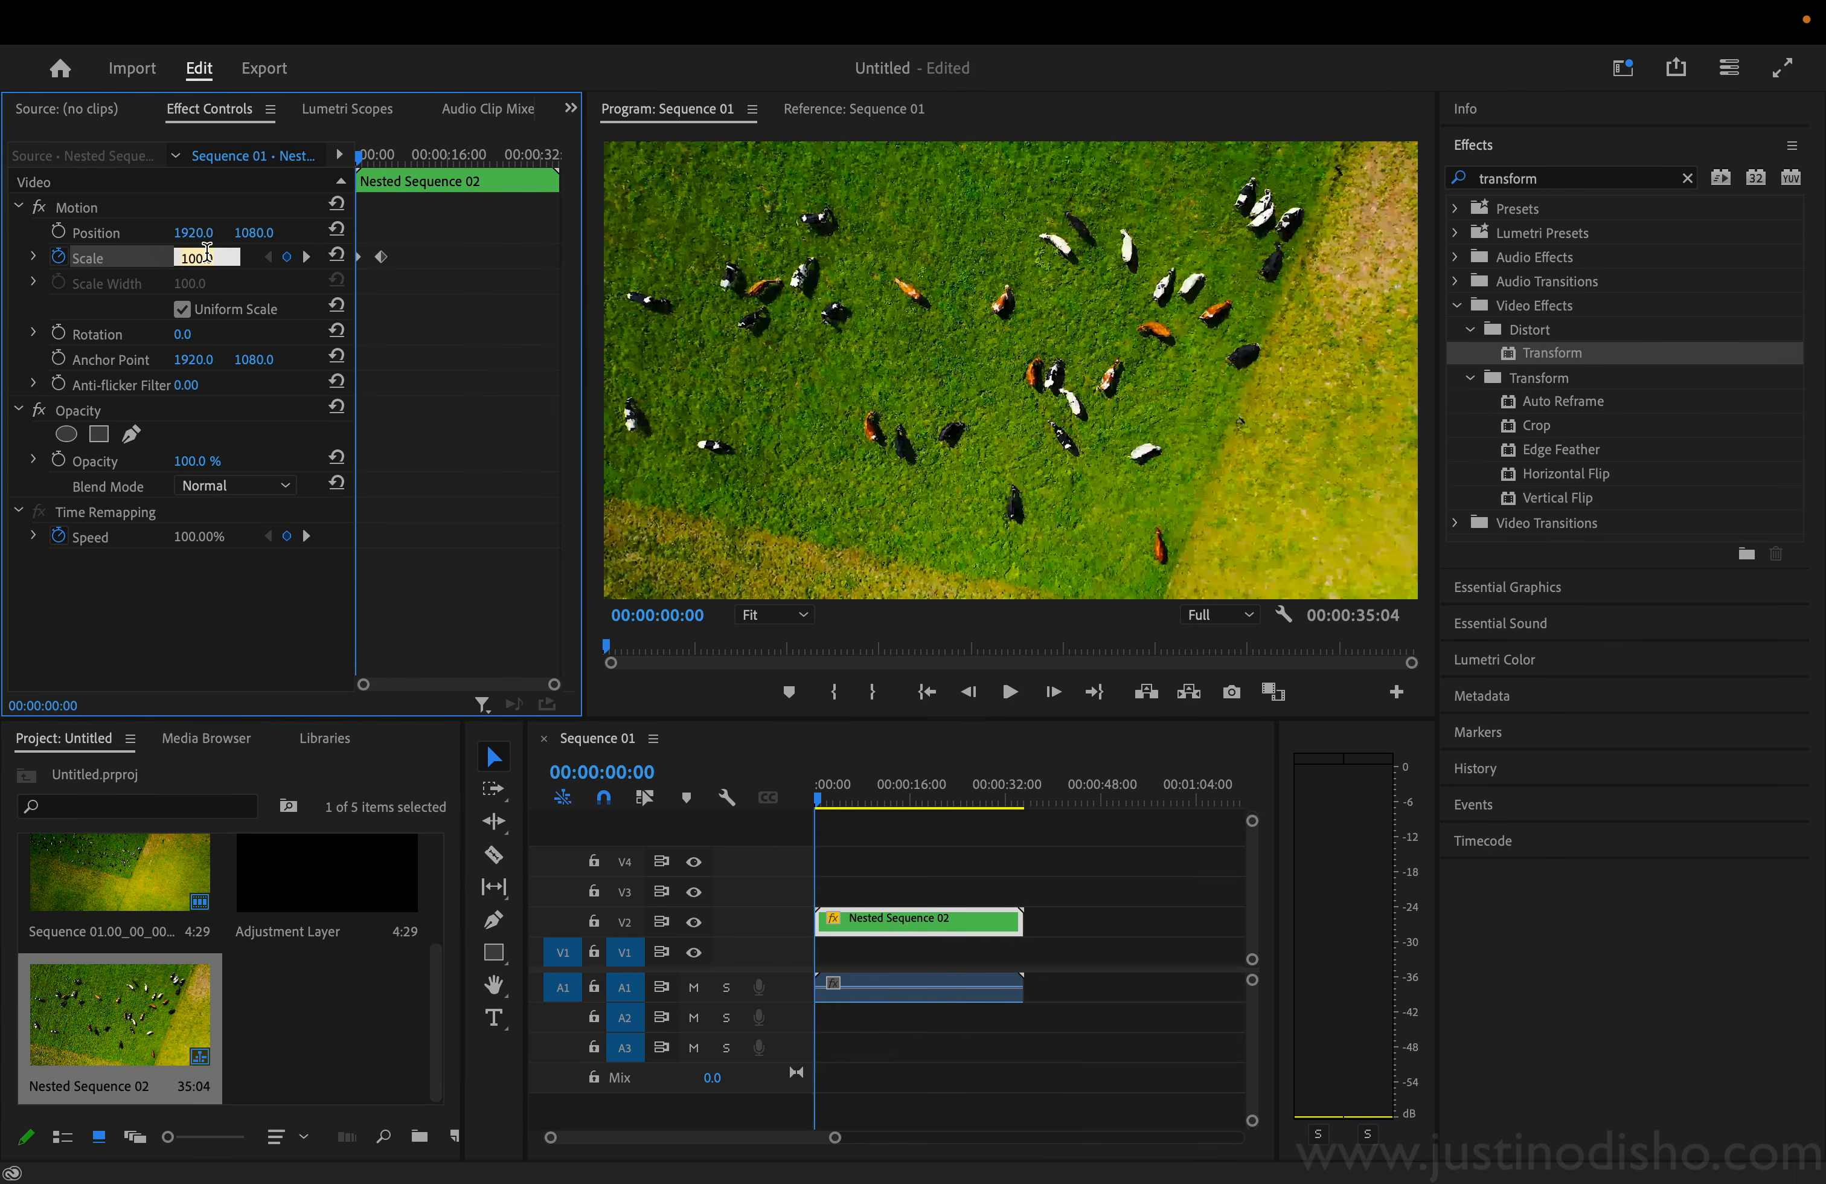
text(10)
text(11)
key(Return)
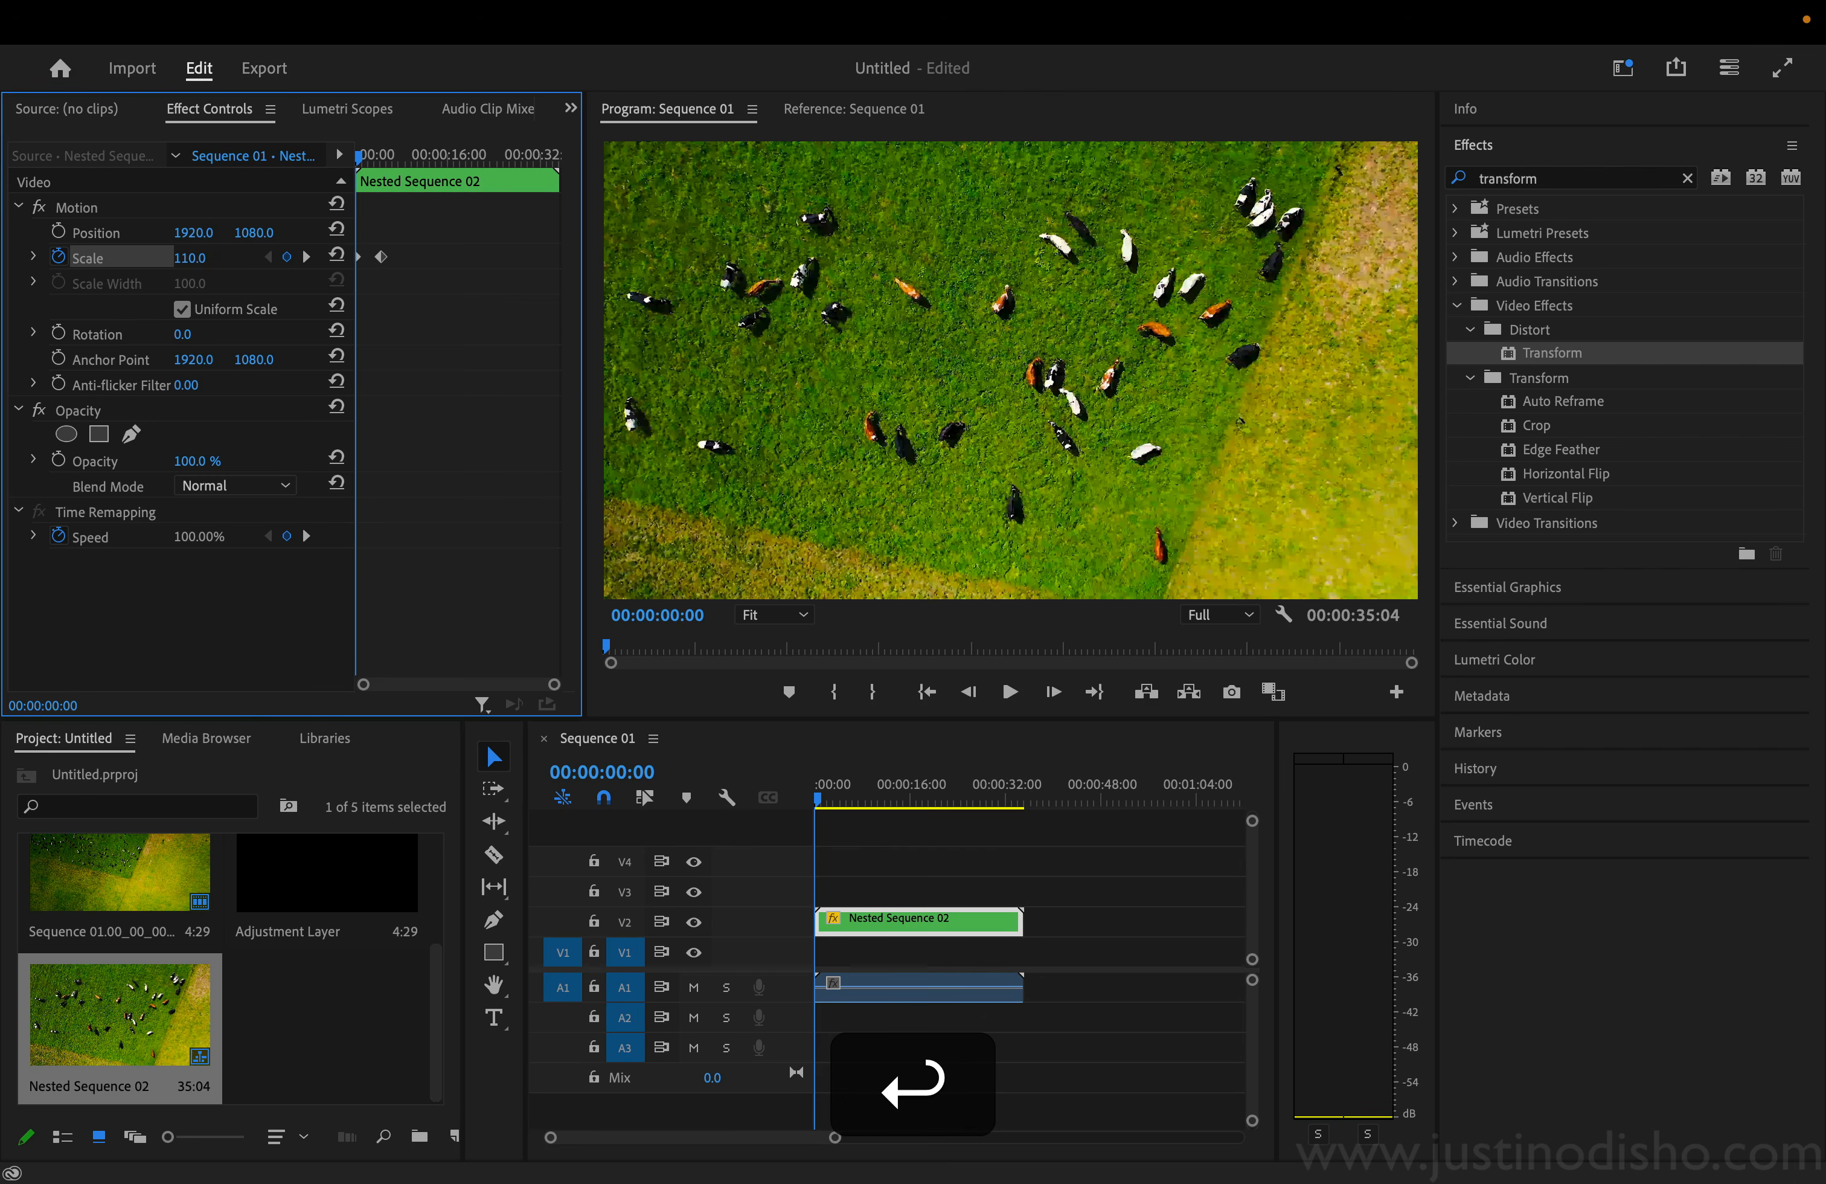
Step: Set the nested clip's second scale keyframe to 105 and move it to 00:00:07:08
click(304, 258)
click(204, 257)
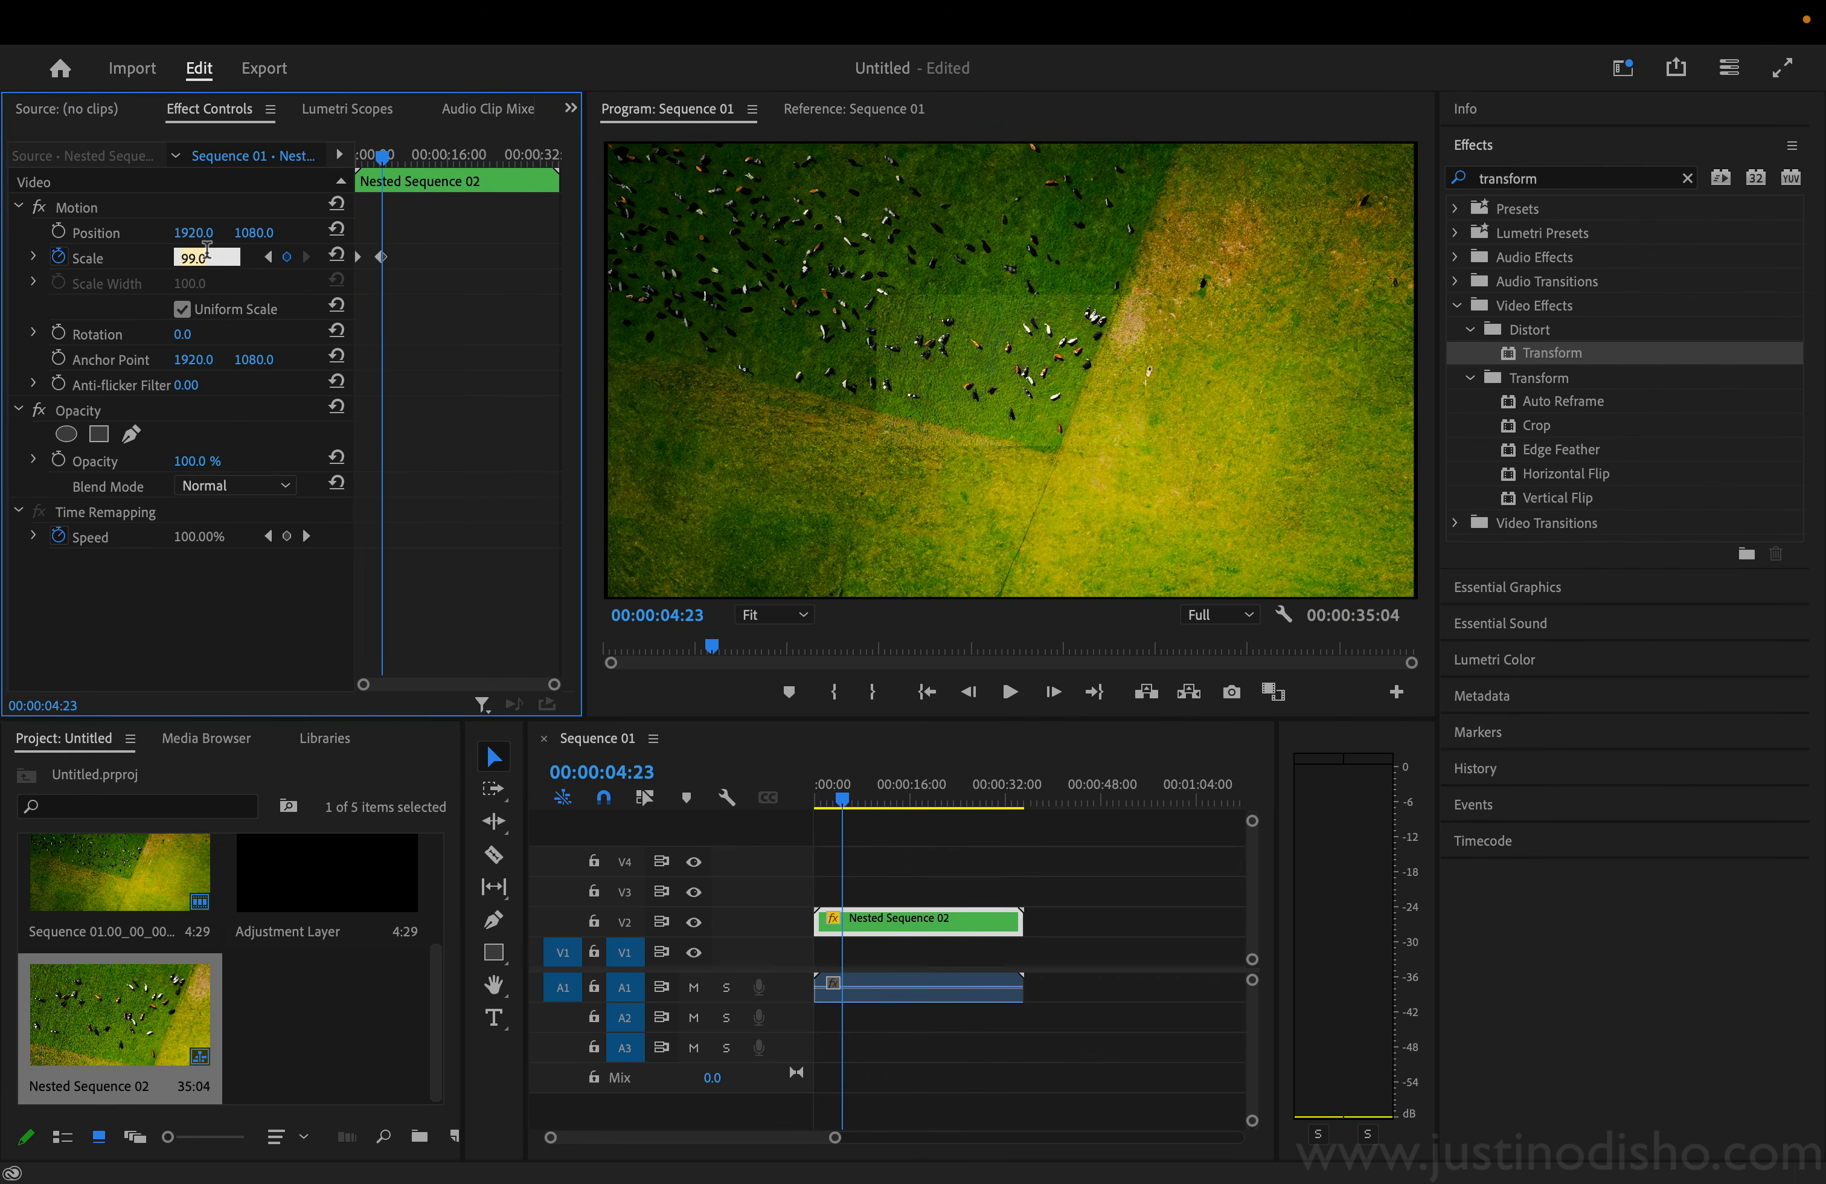
text(105)
key(Return)
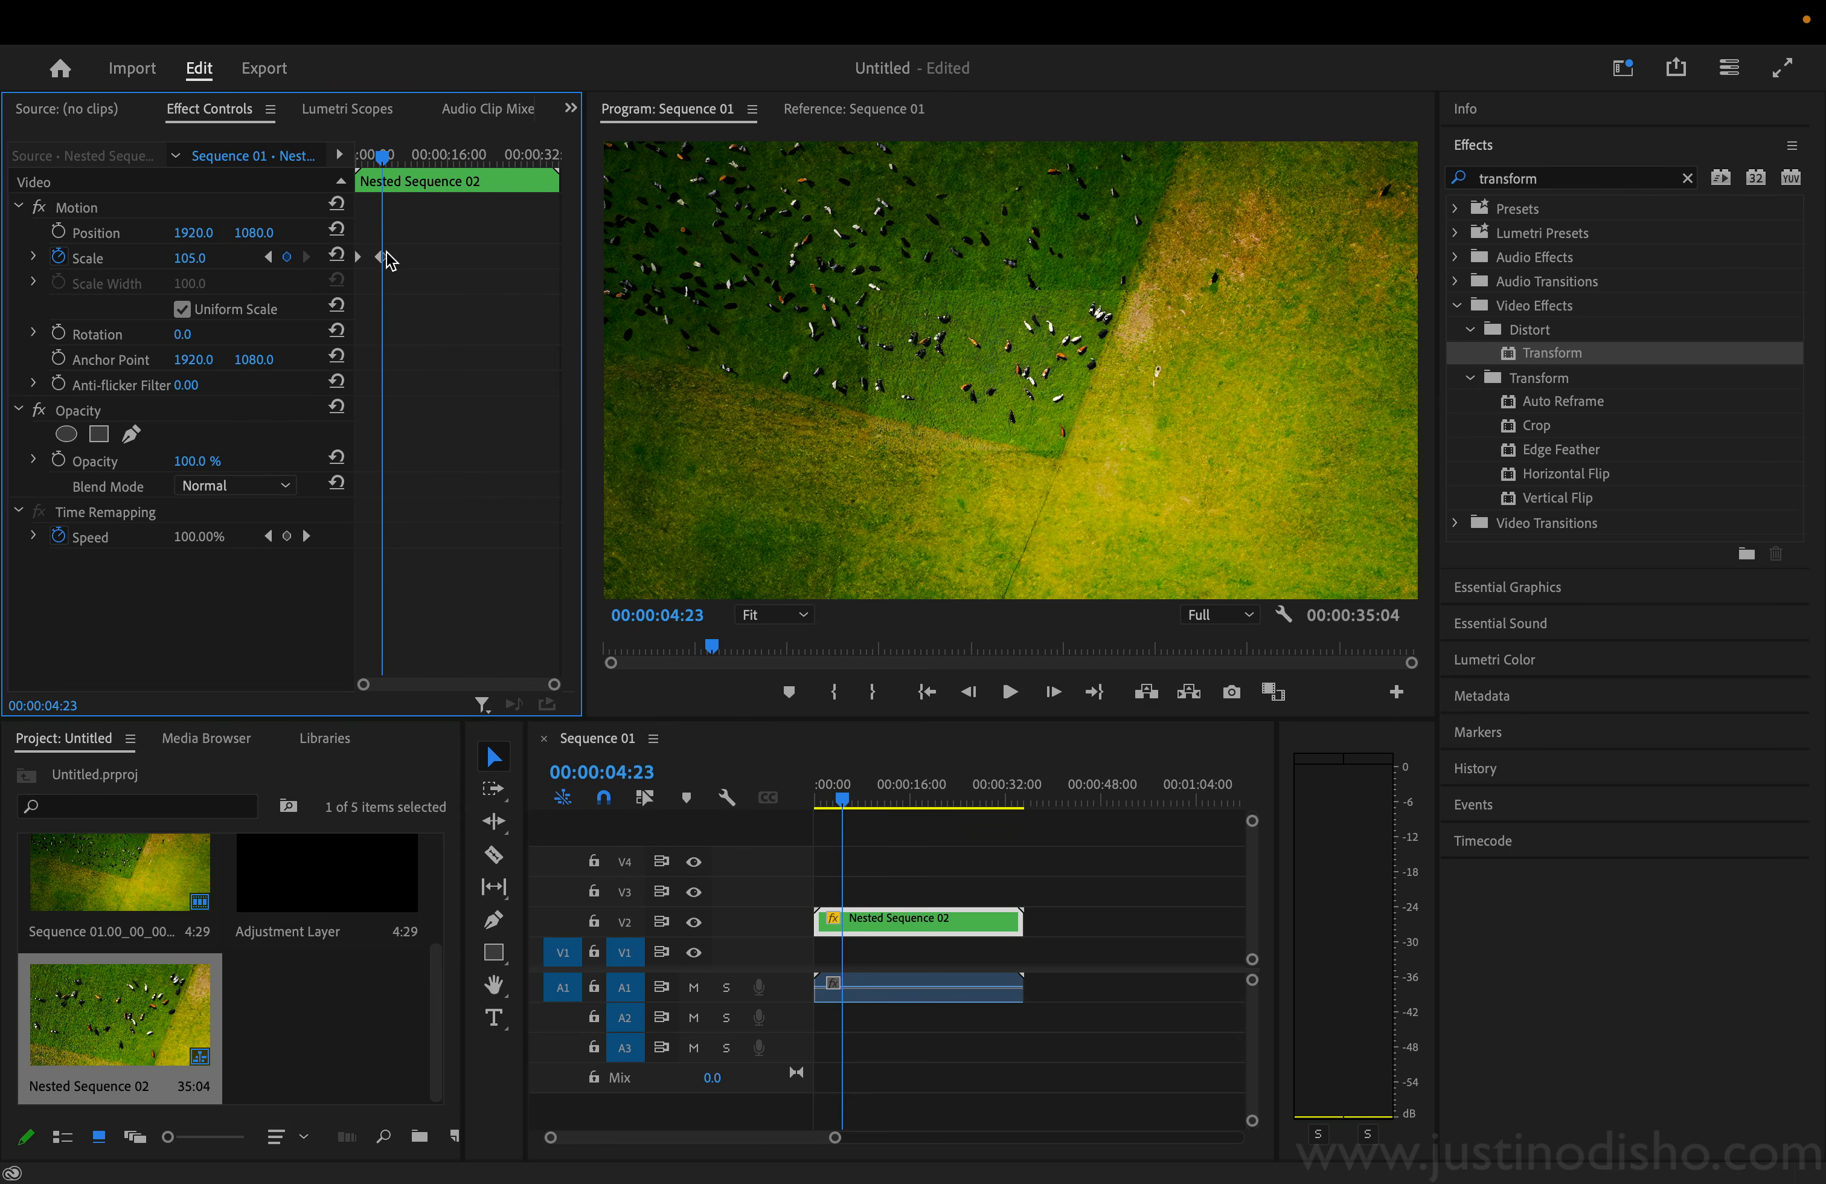
drag(387, 253, 398, 257)
Step: Add rotation keyframes to the nested clip: 0° at 00:00:00:00 and -3° at 00:00:06:20
drag(383, 155, 282, 155)
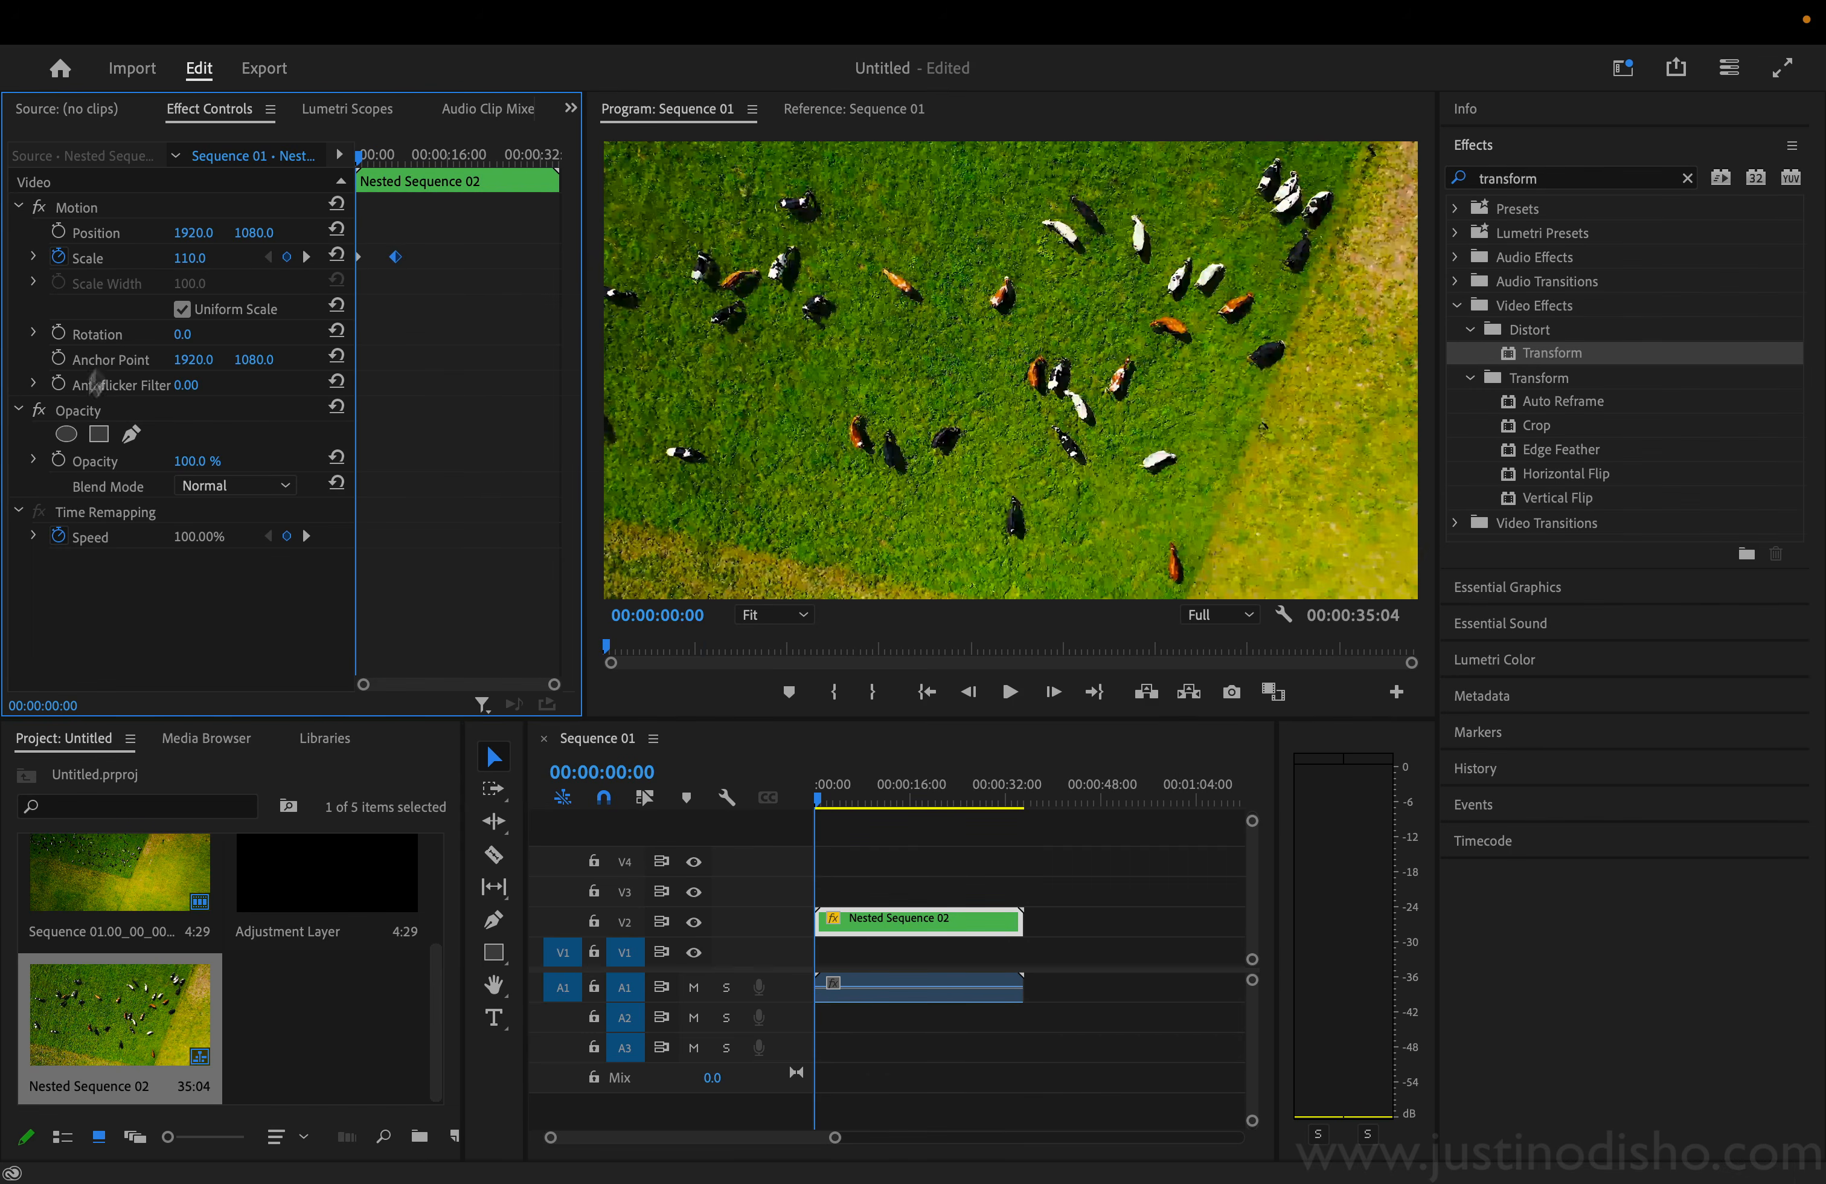
click(59, 333)
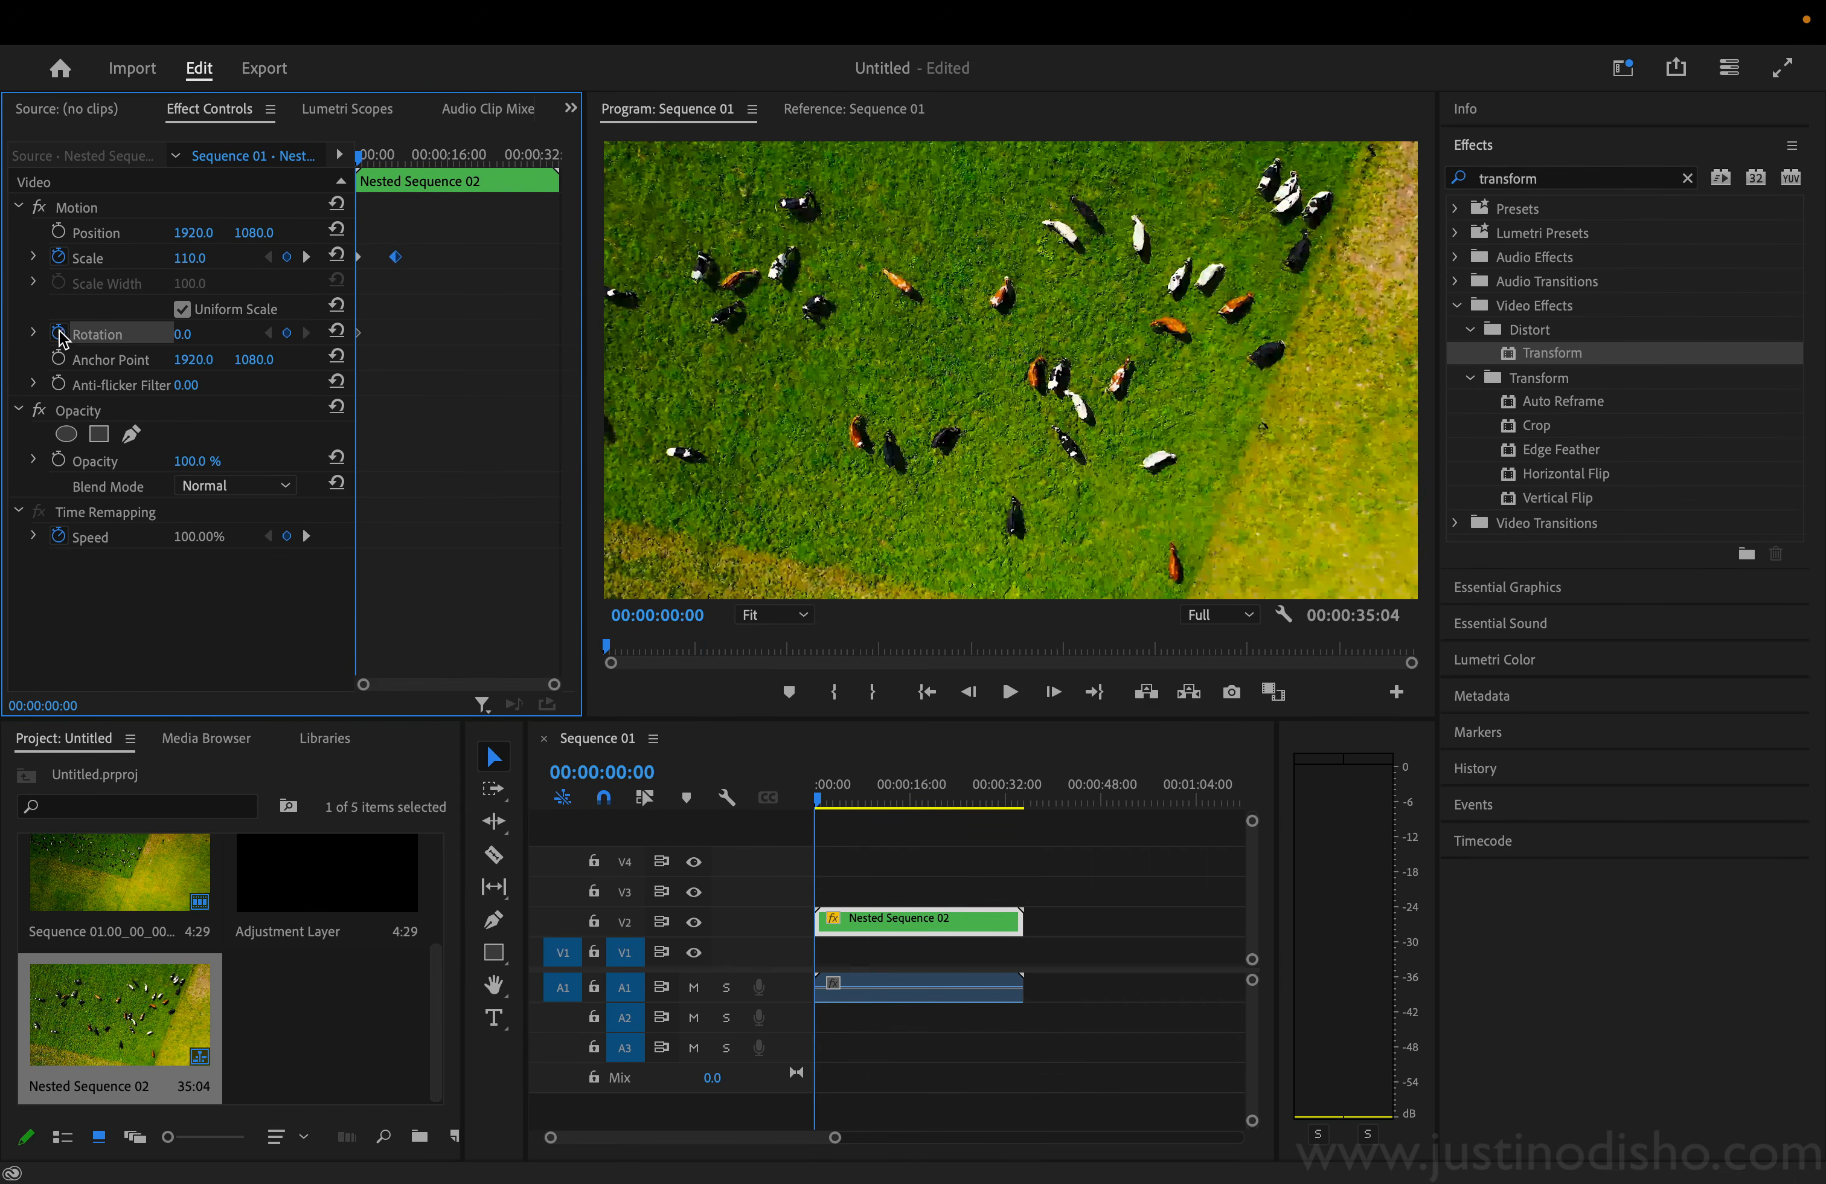
click(198, 333)
drag(387, 154, 394, 154)
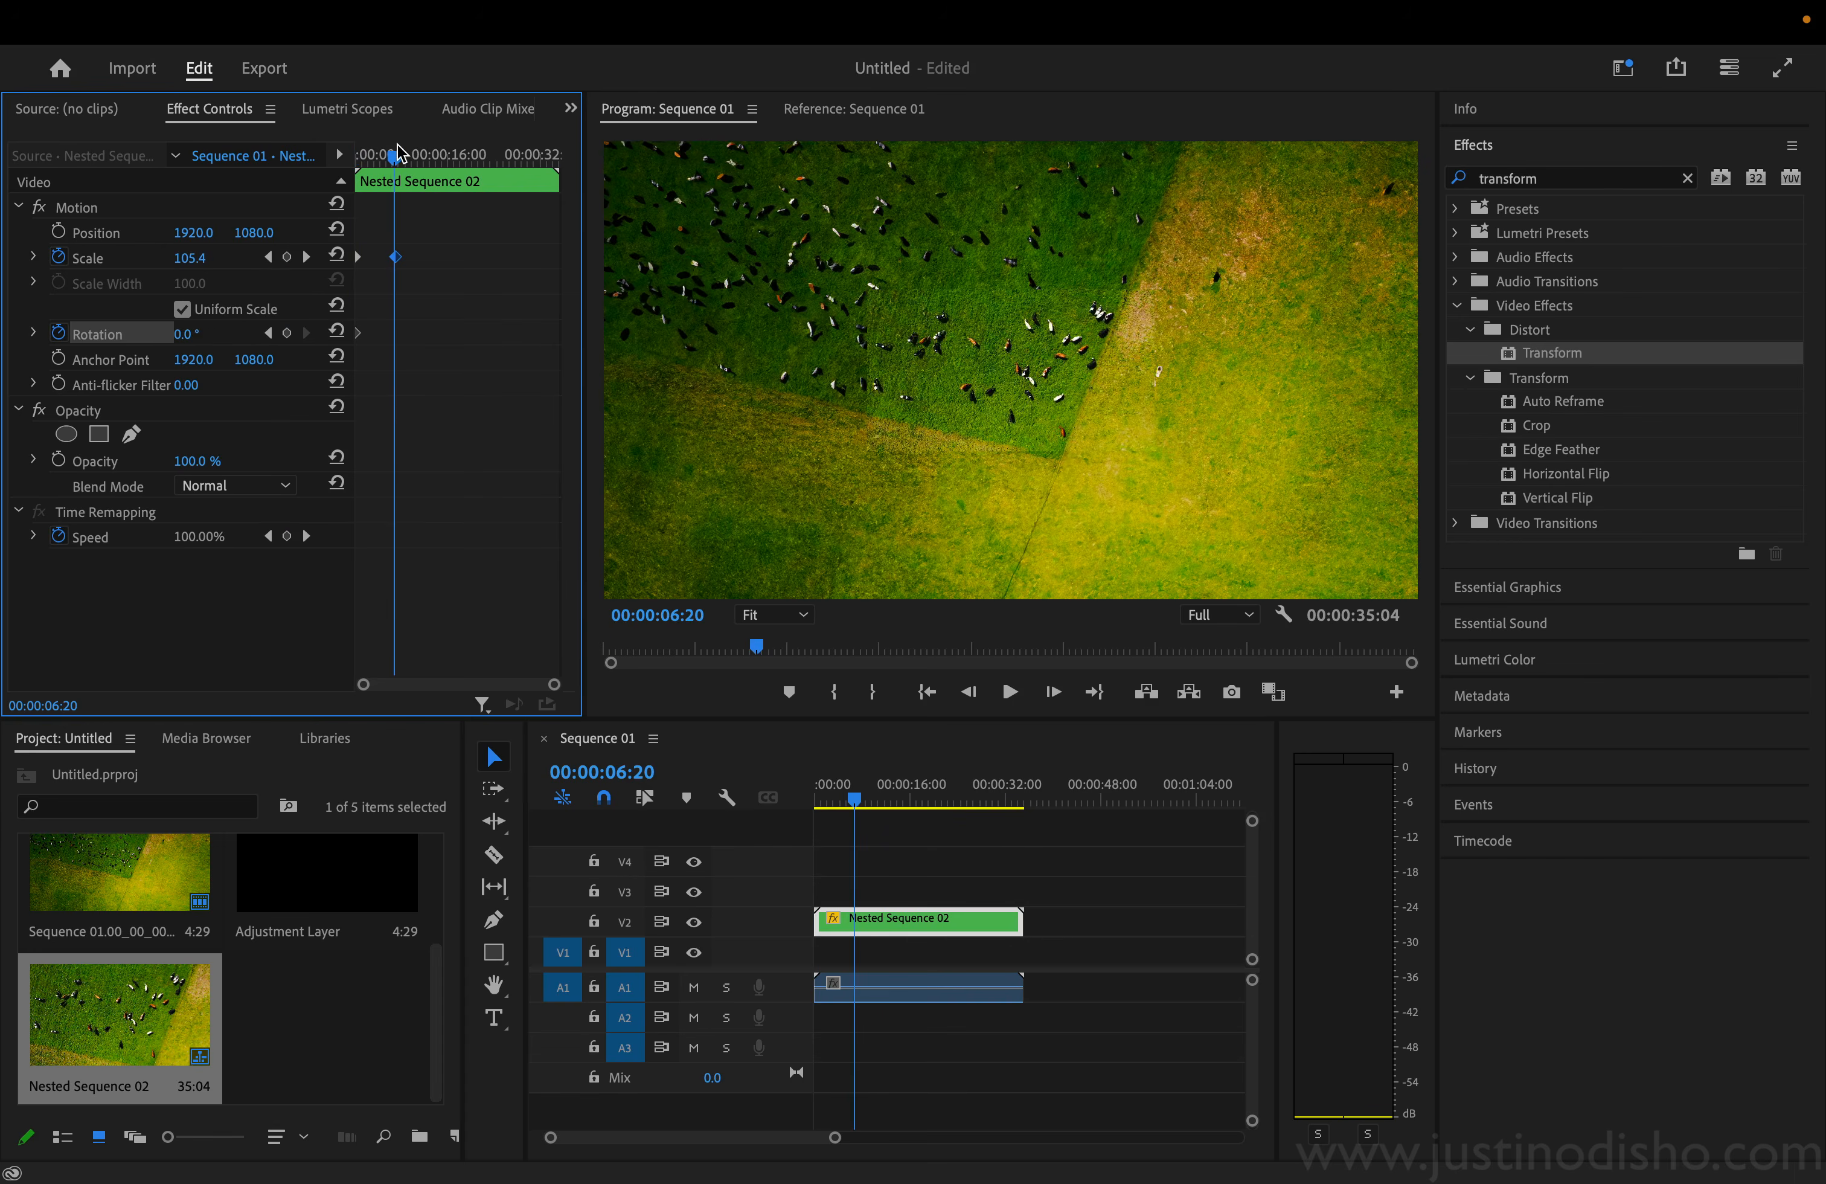
click(200, 333)
text(-3)
key(Return)
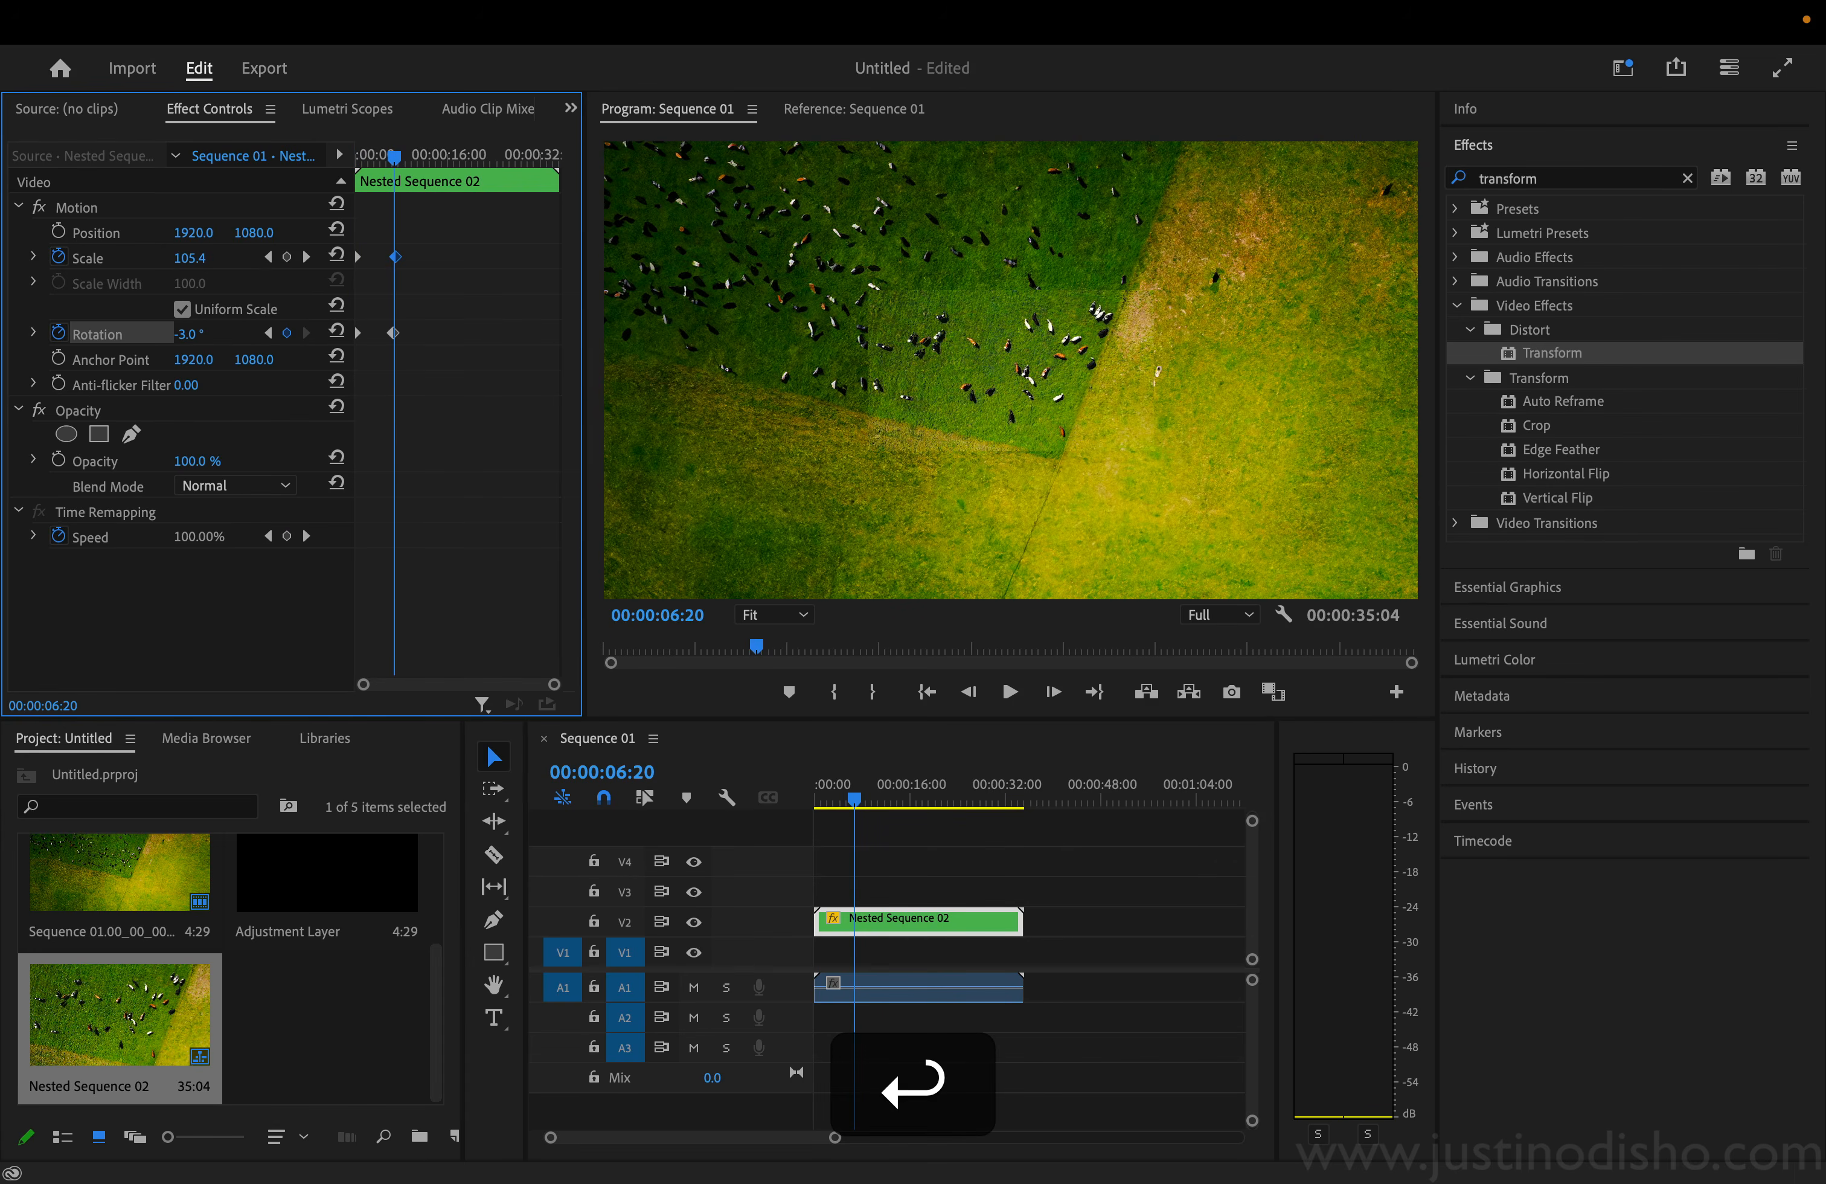
Step: Scrub through the rotation from the start and set the nested clip's scale keyframe at 00:00:07:08 to 17
drag(397, 154, 176, 148)
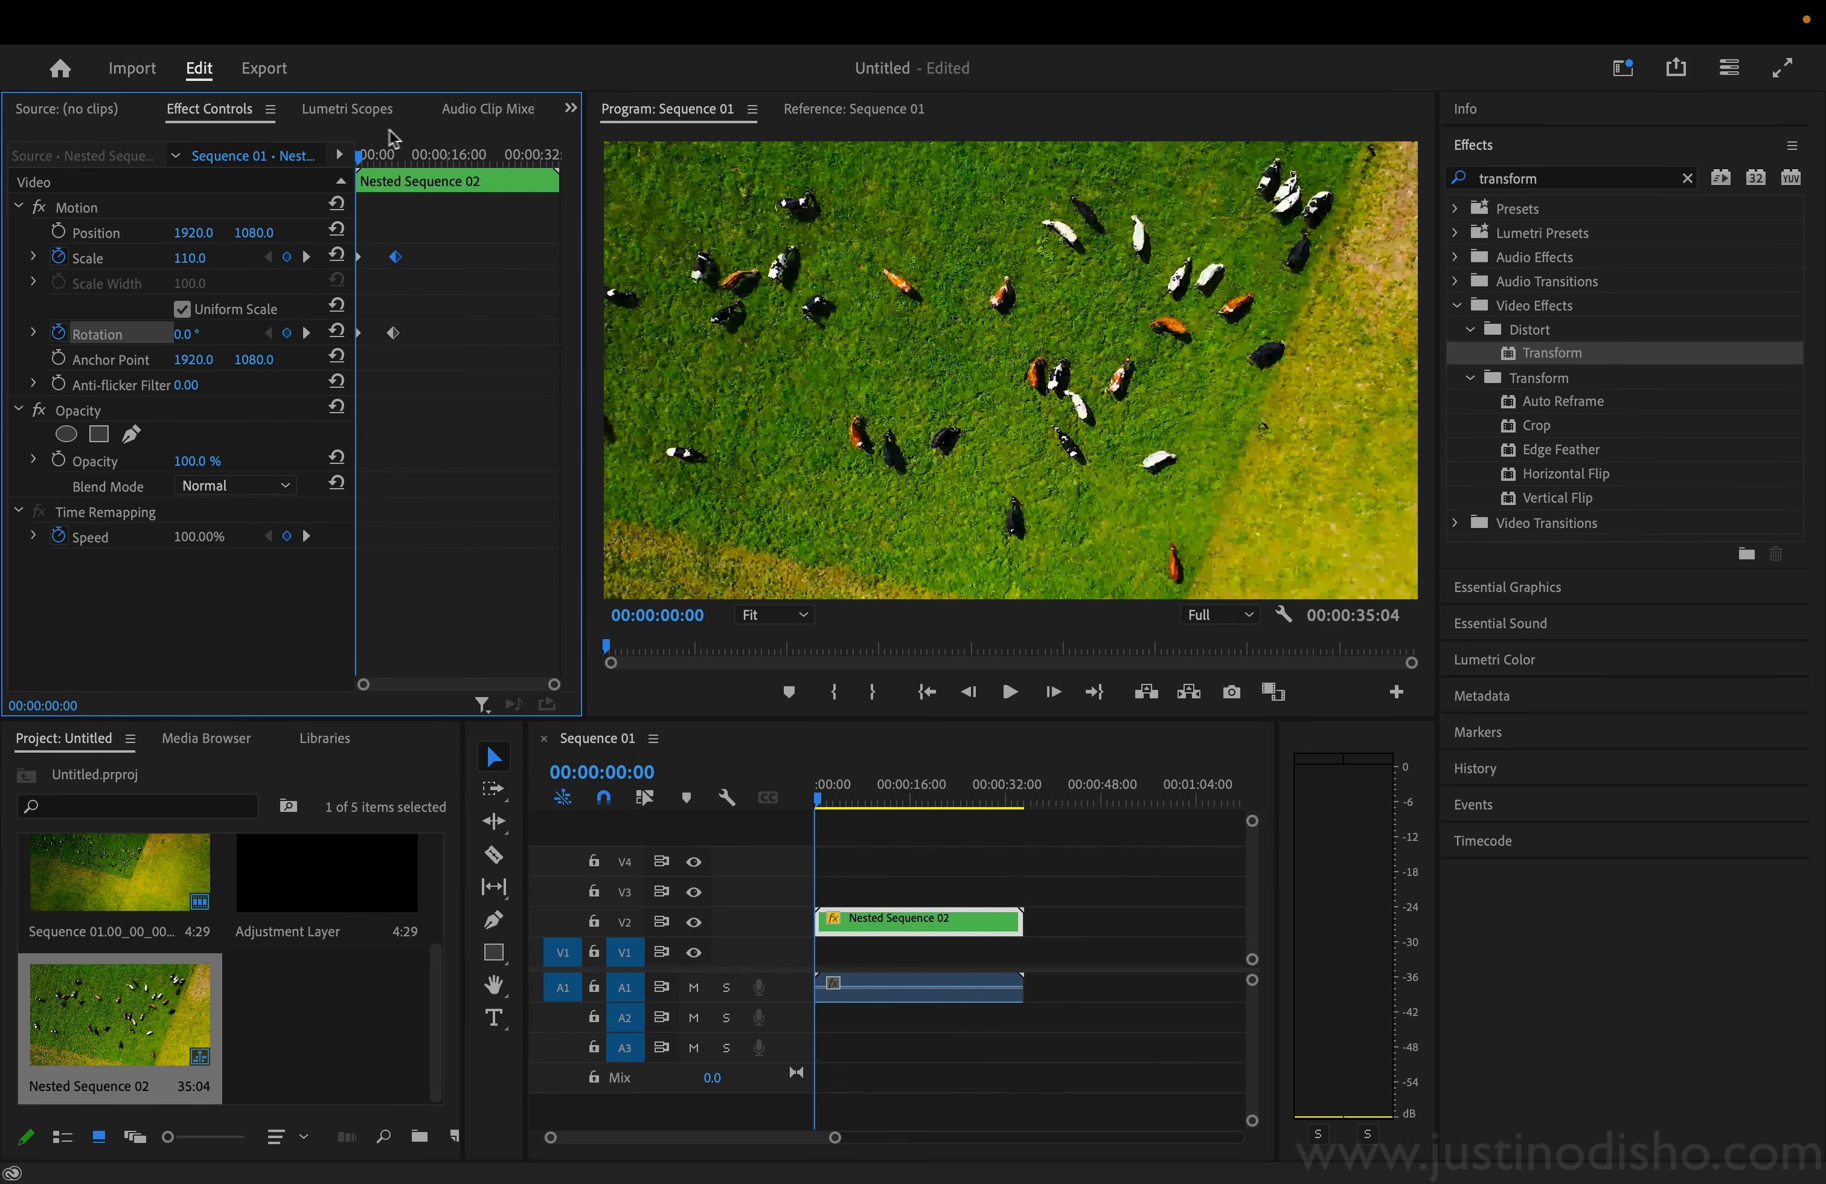
drag(386, 150, 397, 154)
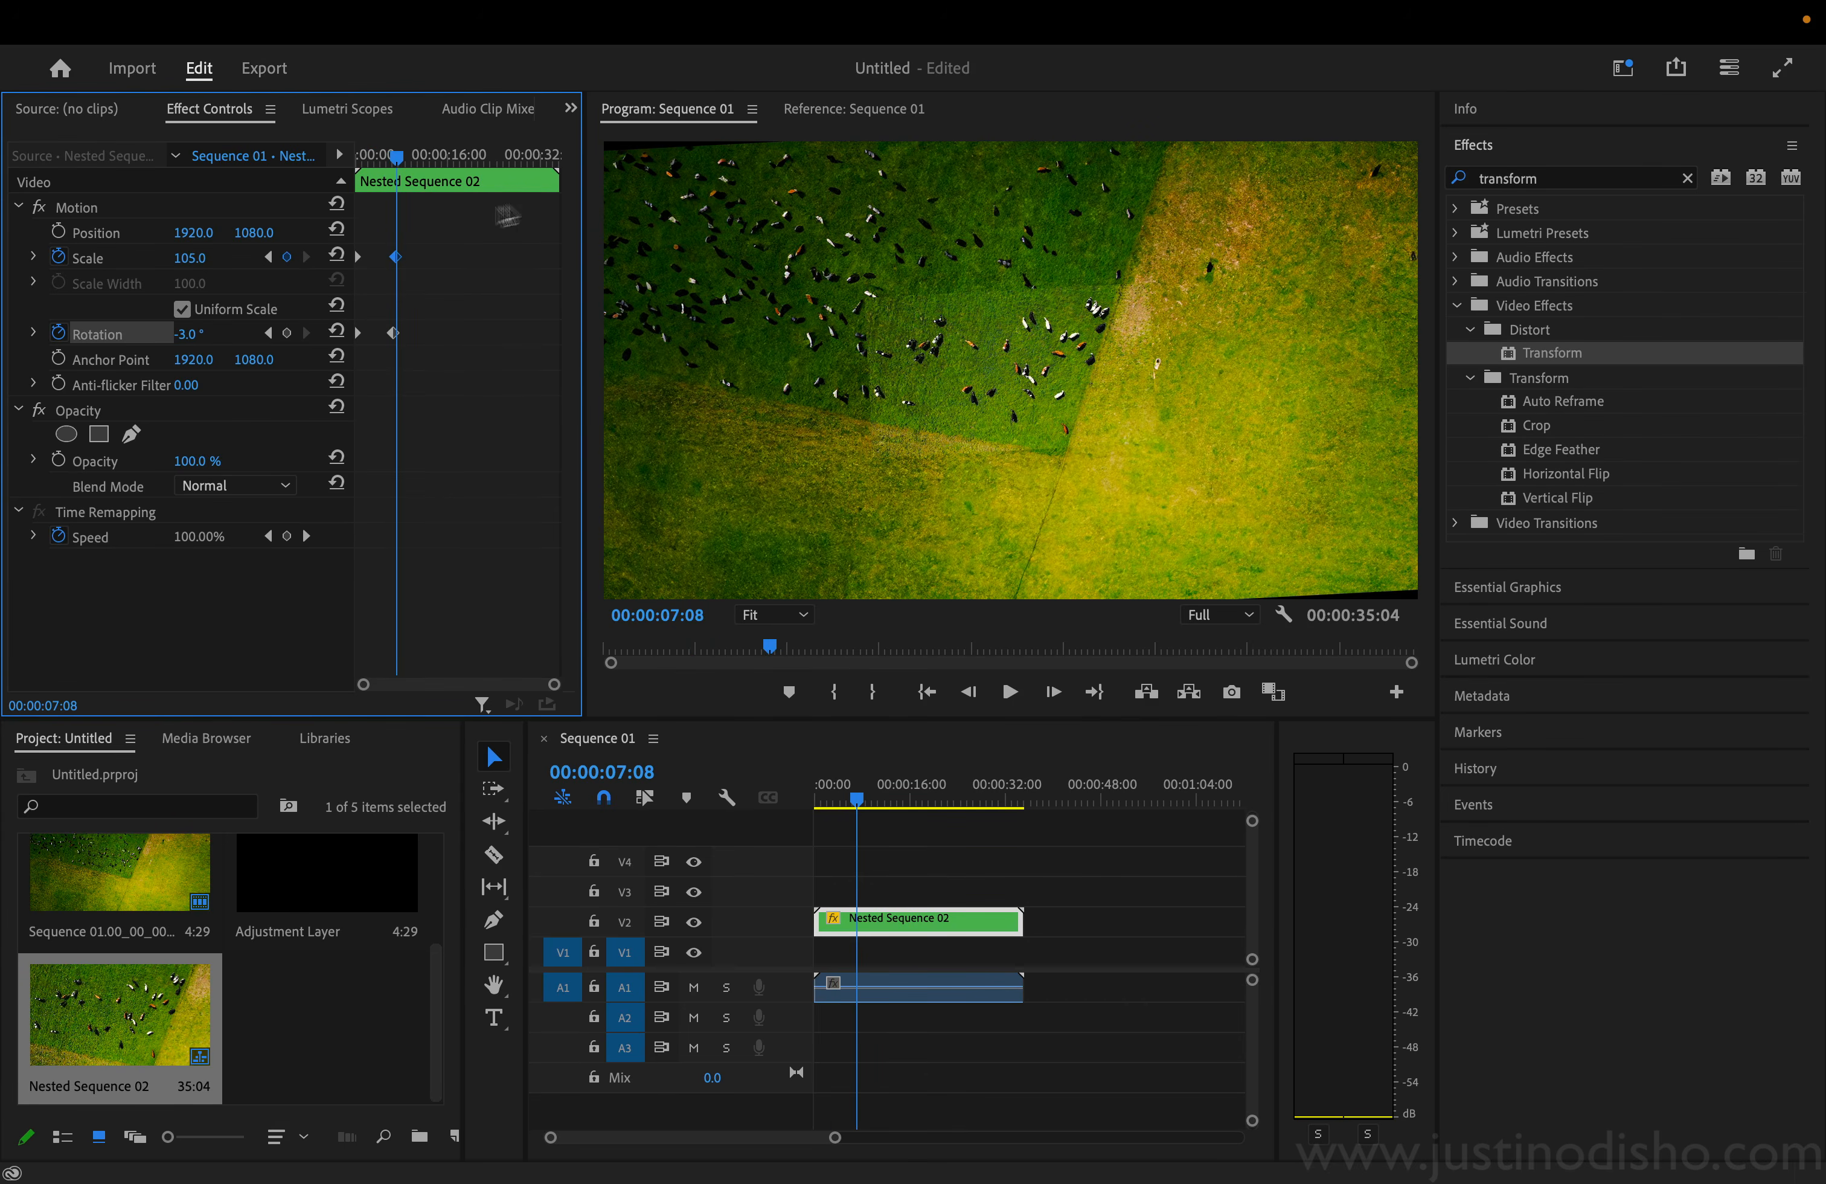
click(188, 259)
text(17)
key(Return)
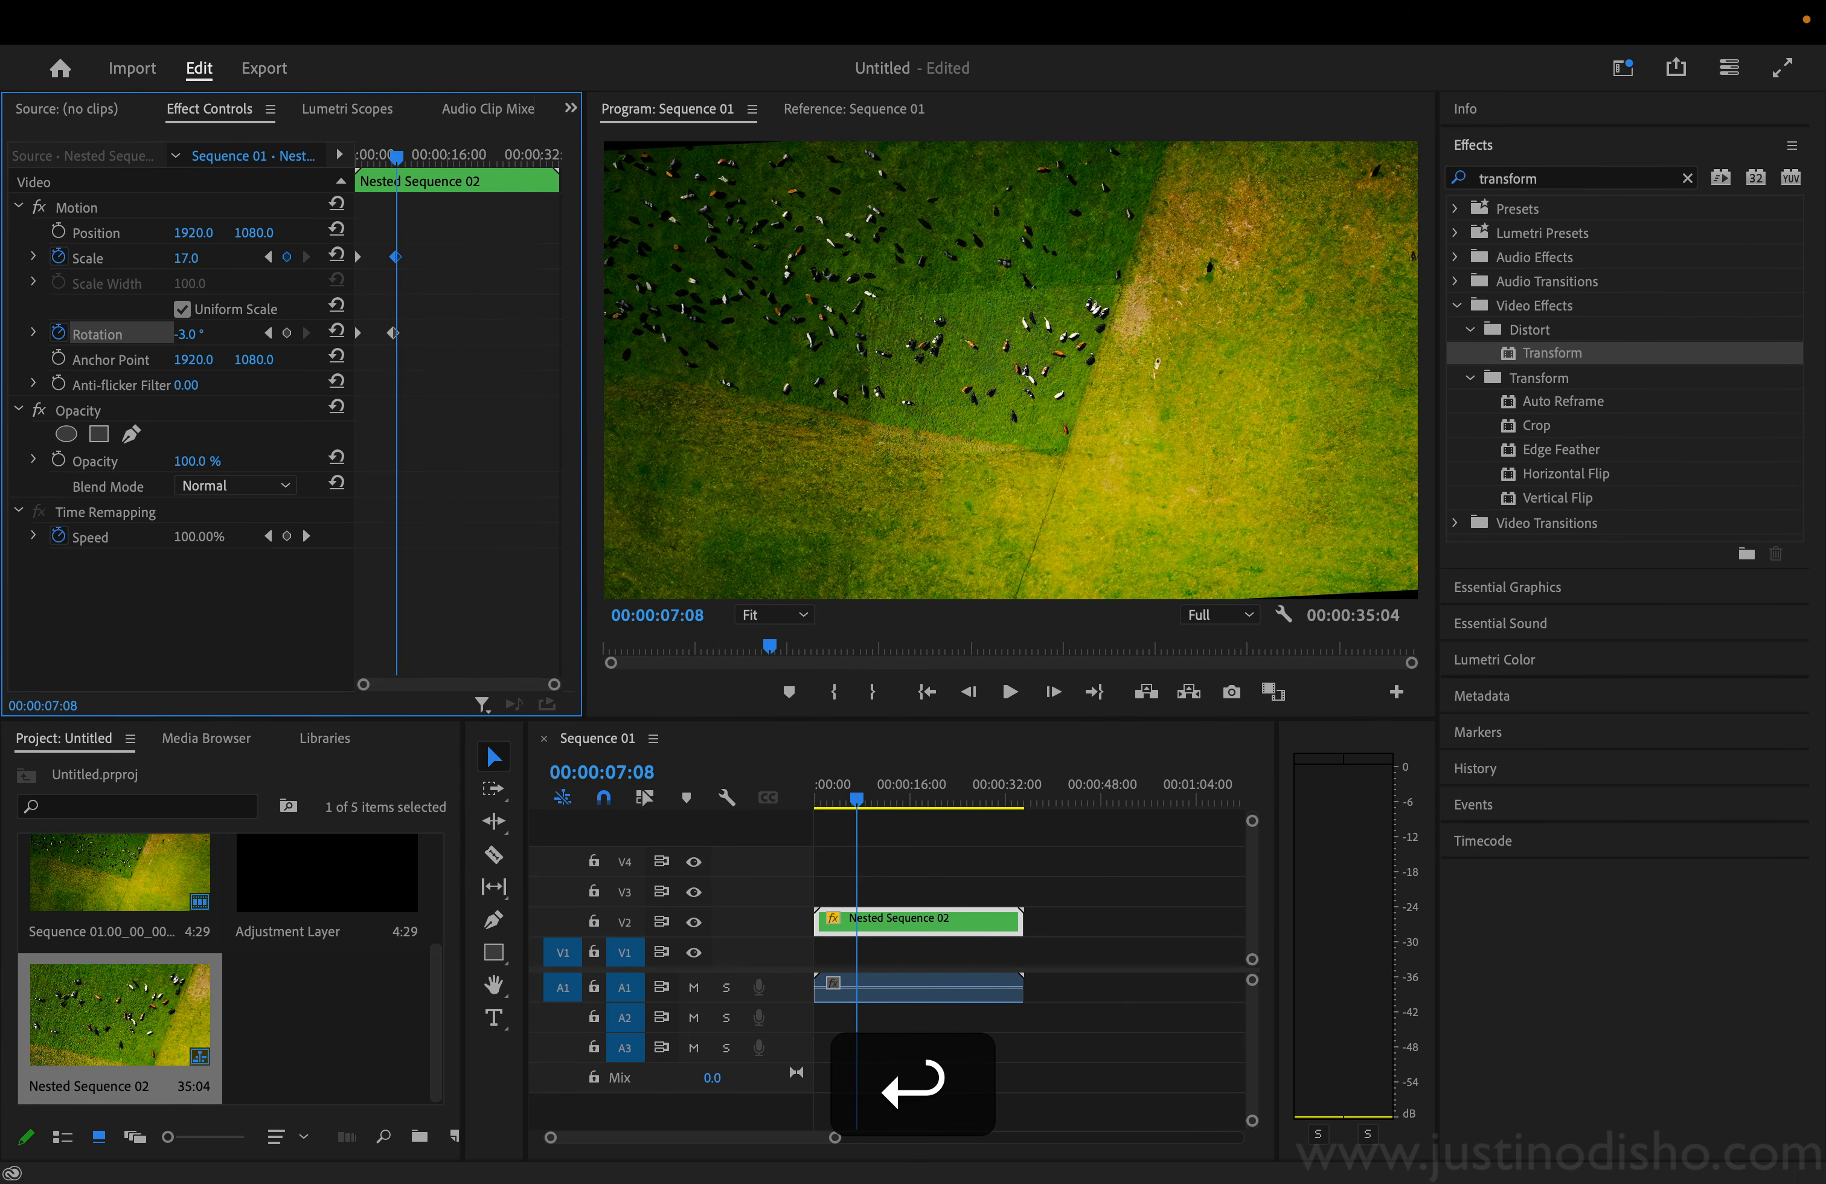
Step: Open the nested sequence and apply the Crop effect to the video clip on V3
double_click(900, 919)
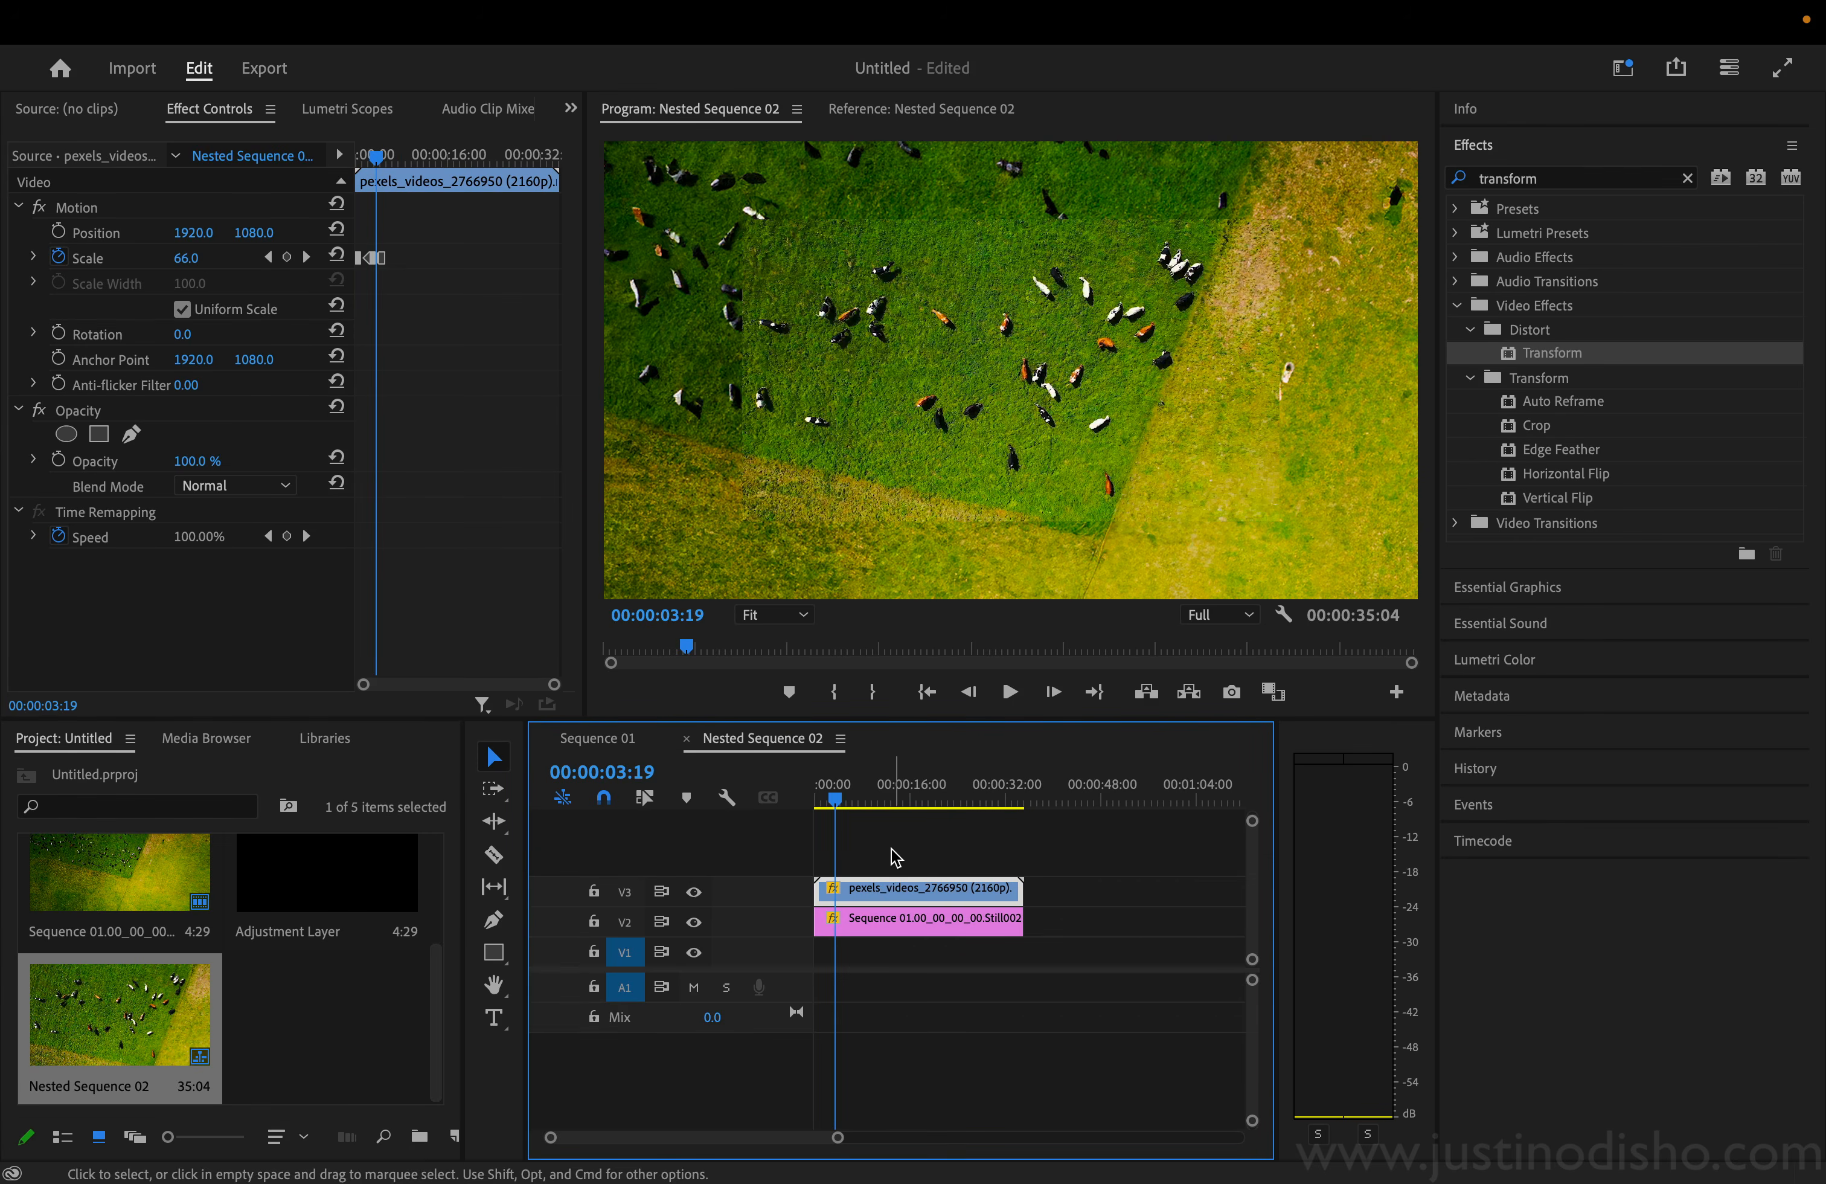
click(1567, 175)
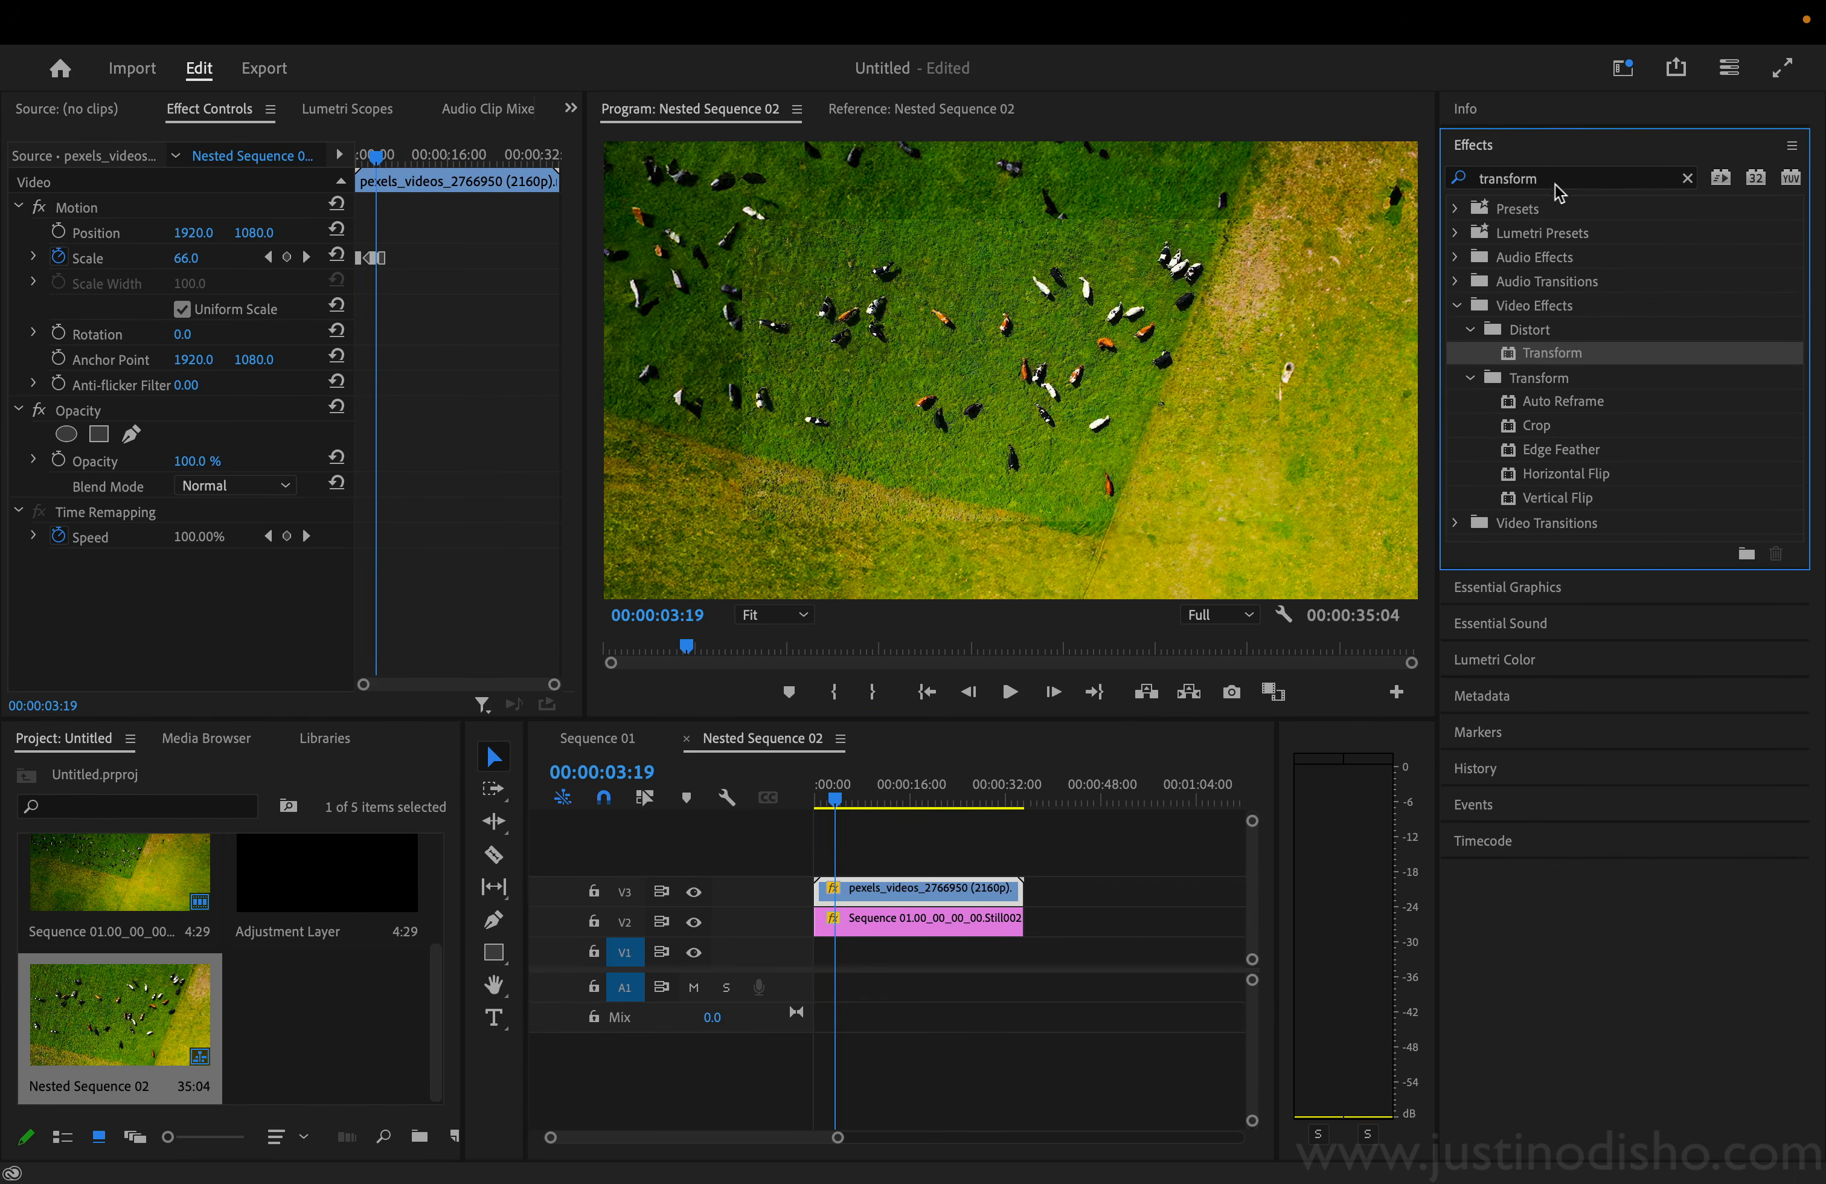
drag(1555, 184, 1415, 174)
text(d)
key(BackSpace)
text(crop)
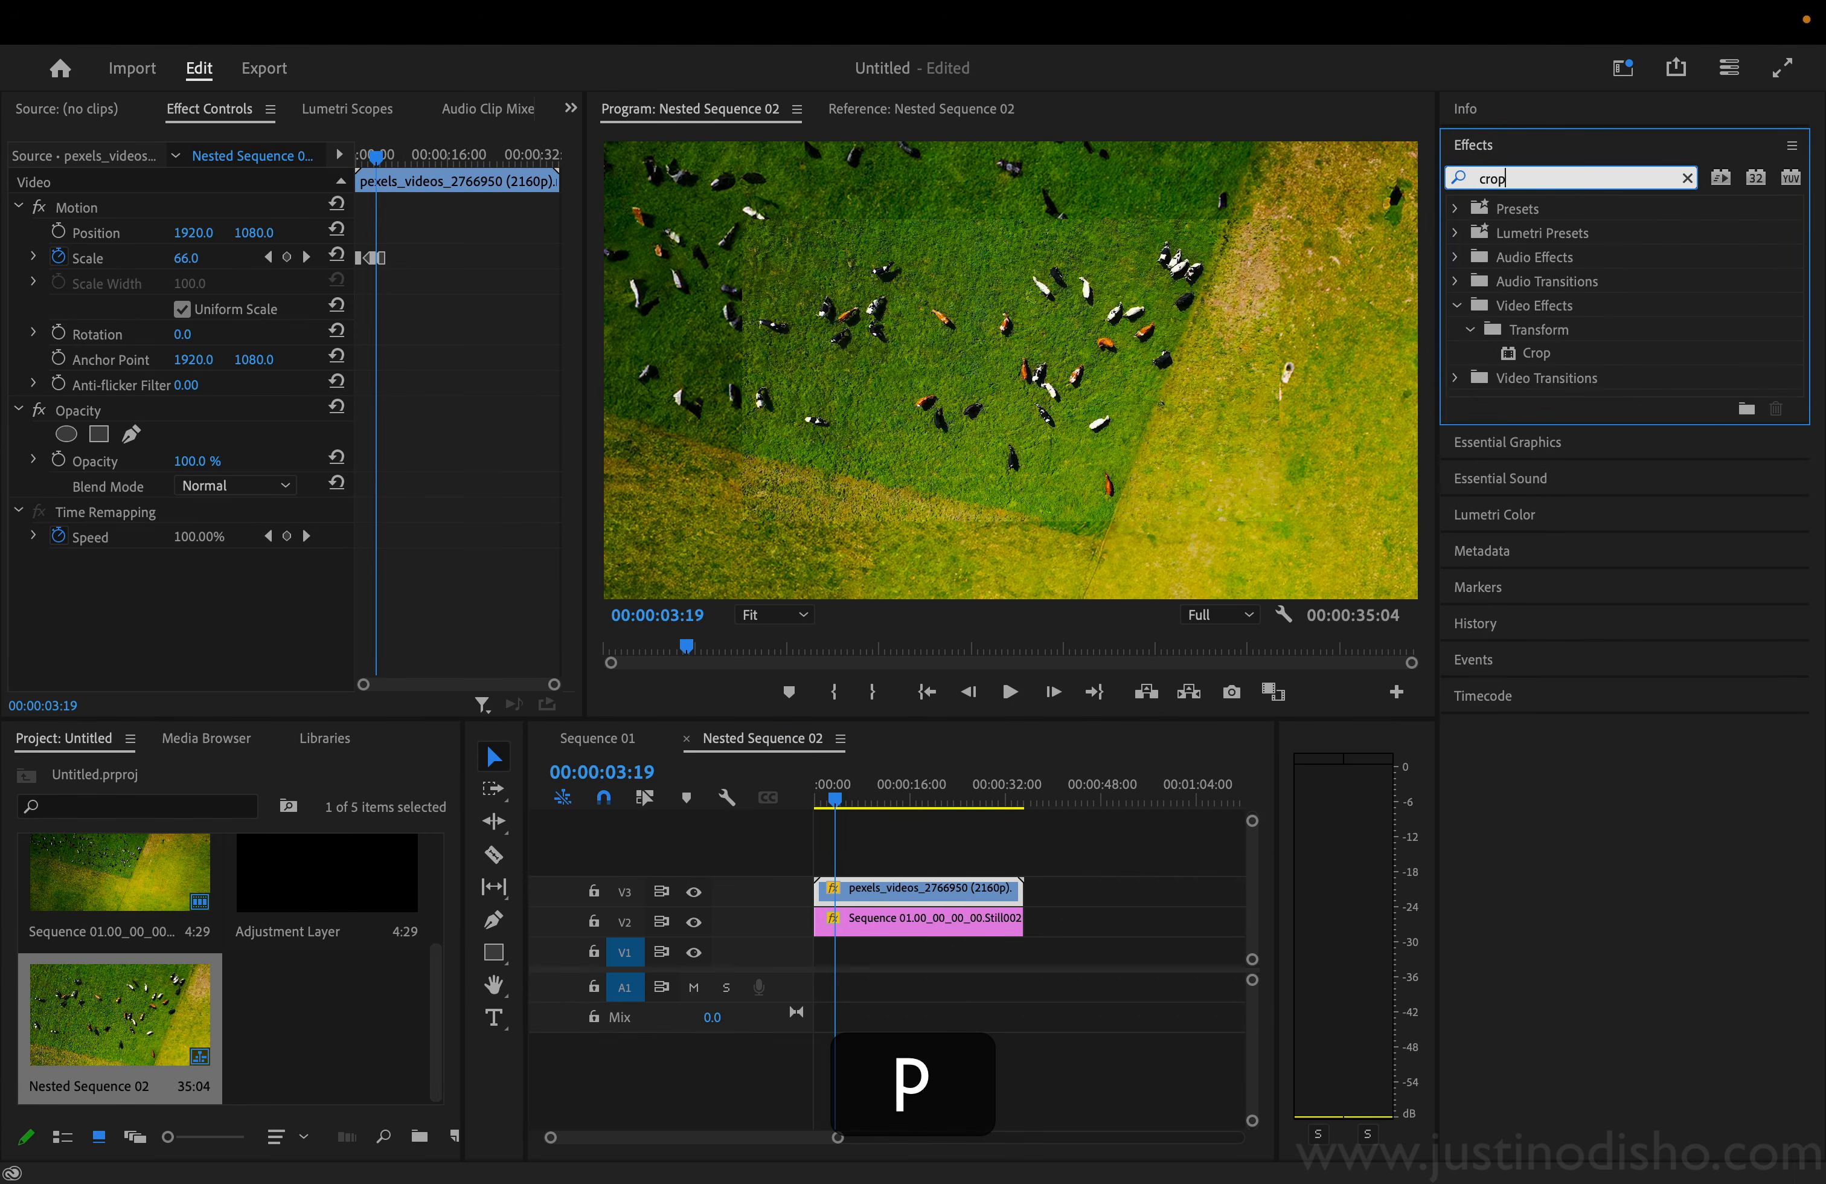
drag(1540, 361, 904, 890)
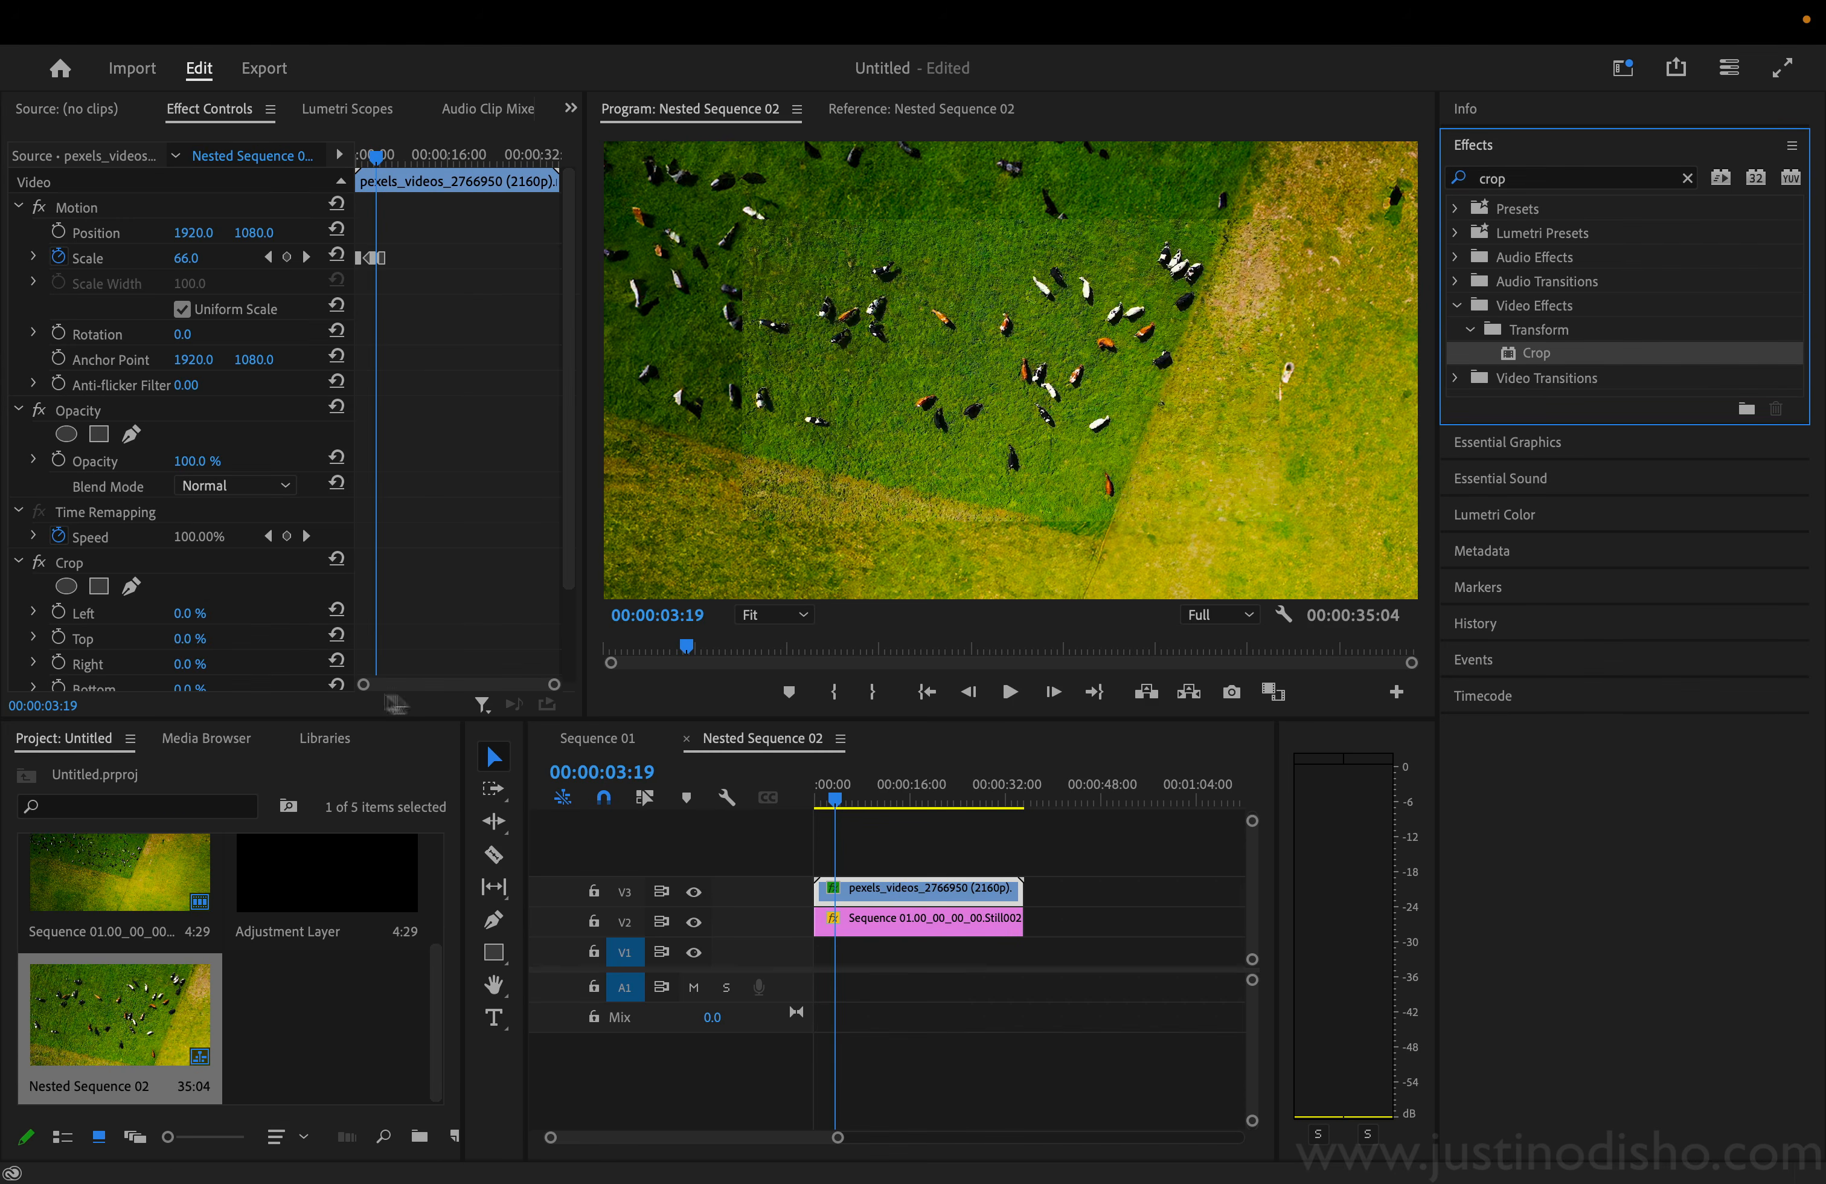
Step: Set the video clip's Crop values for left, top, right and bottom to 5% each
click(205, 607)
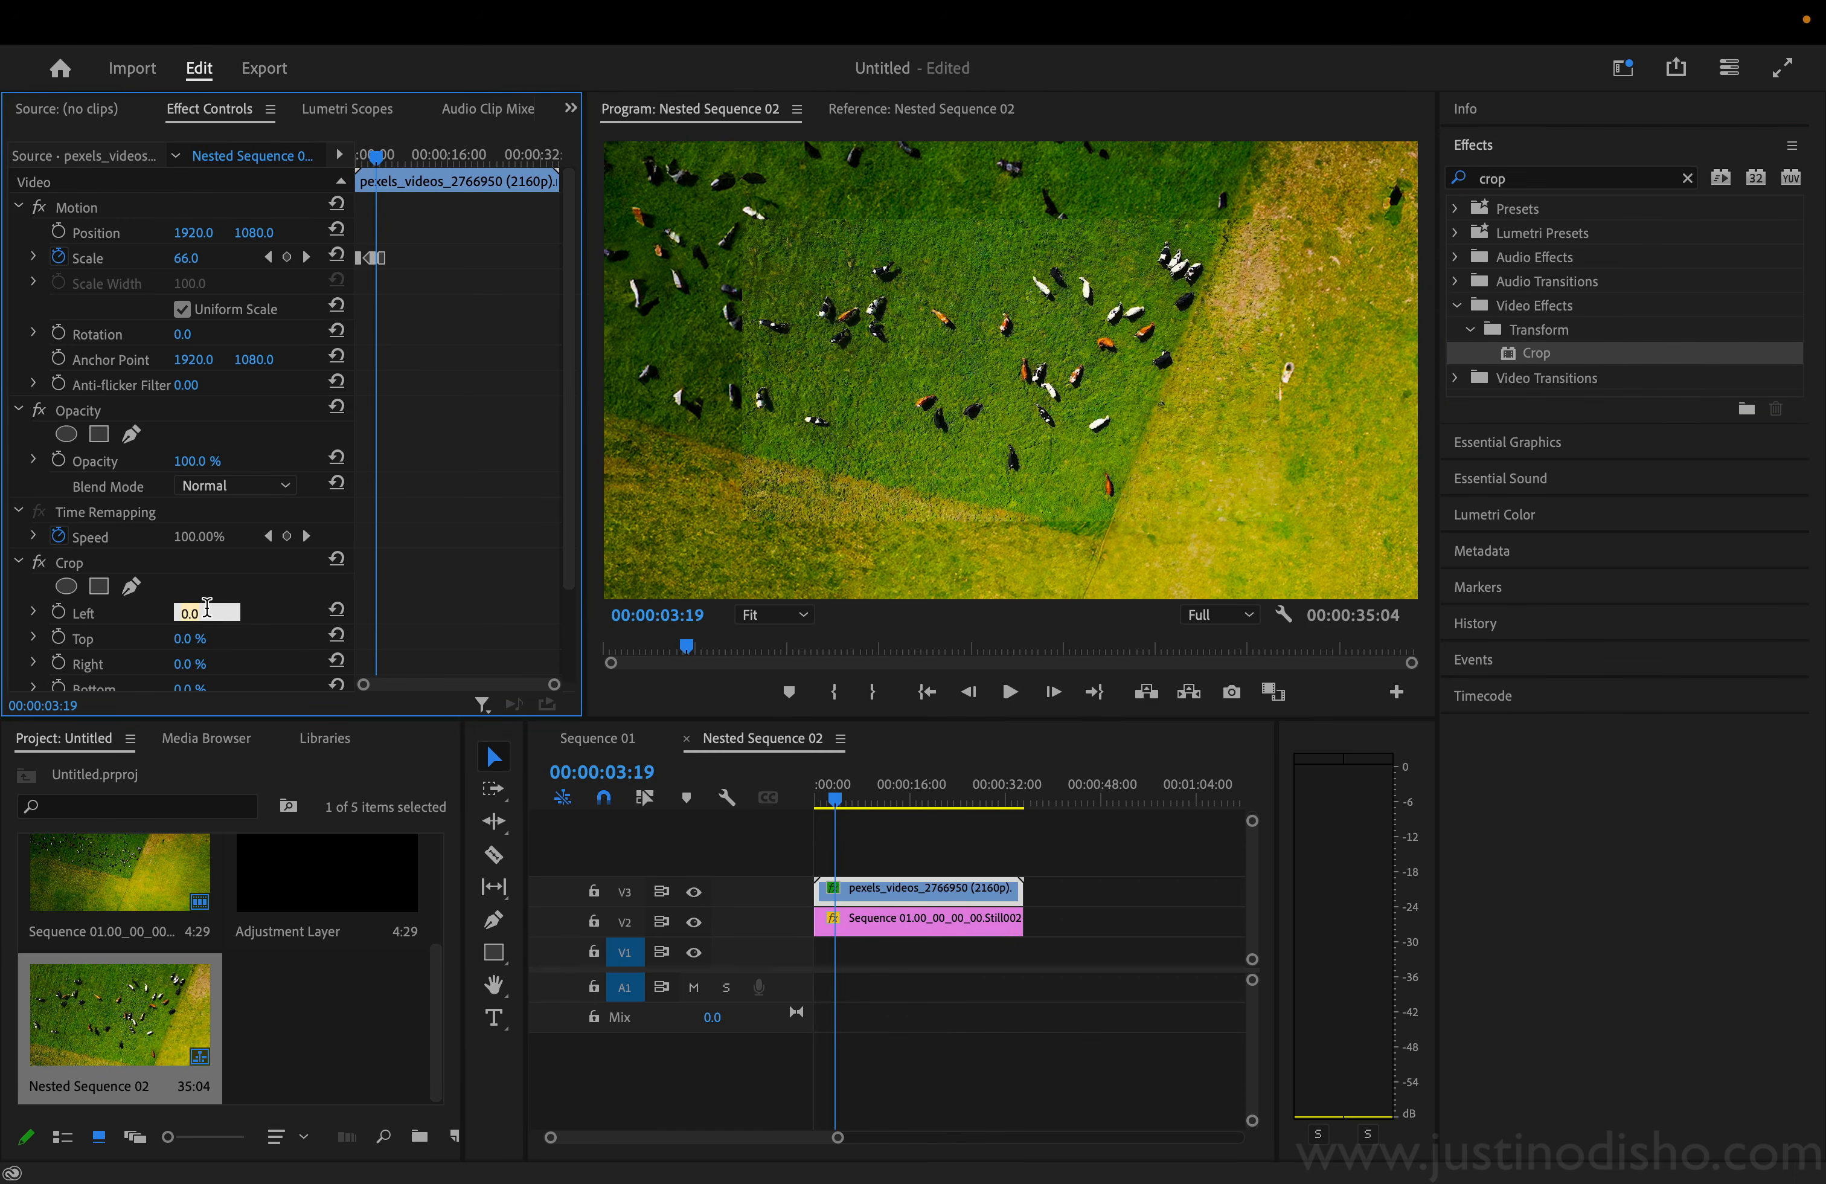
text(5)
key(Return)
click(189, 638)
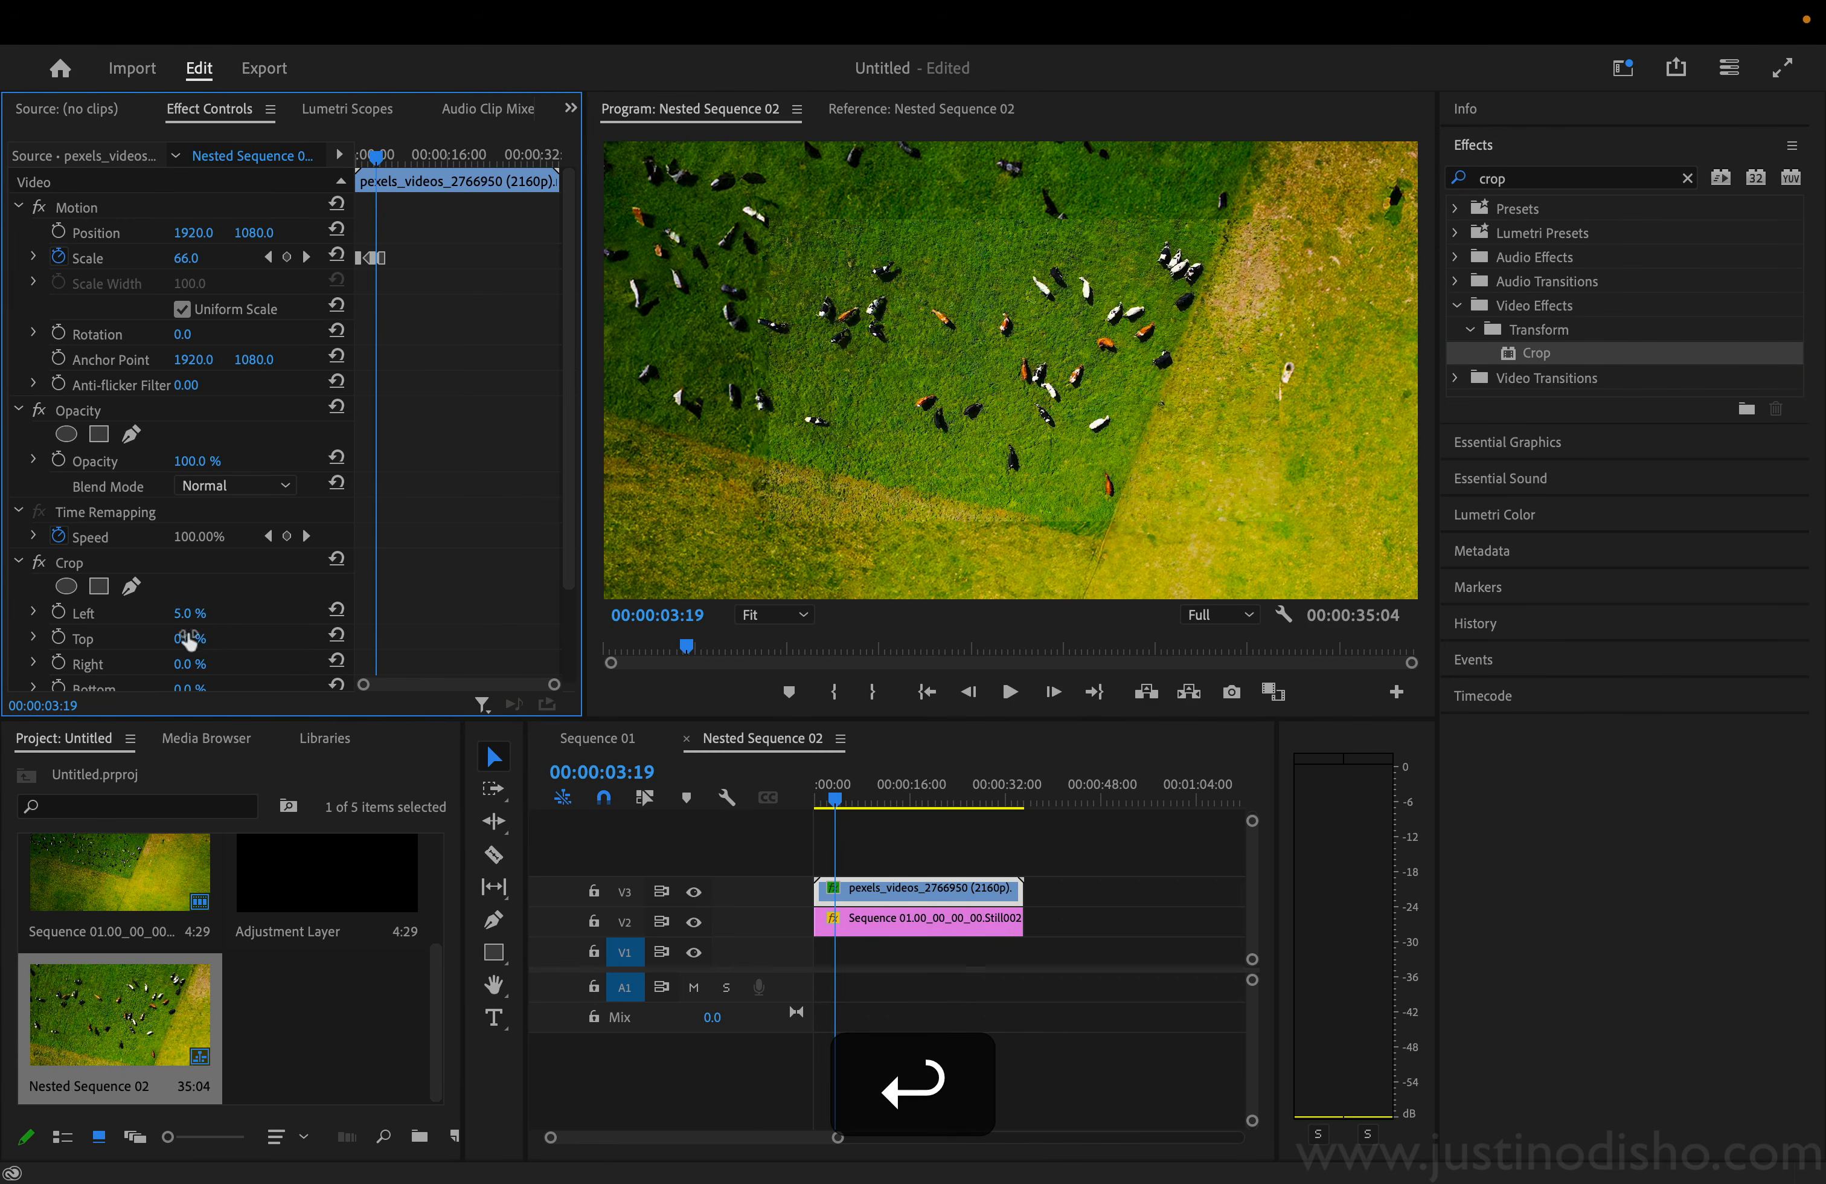
text(5)
key(Return)
click(201, 663)
text(5)
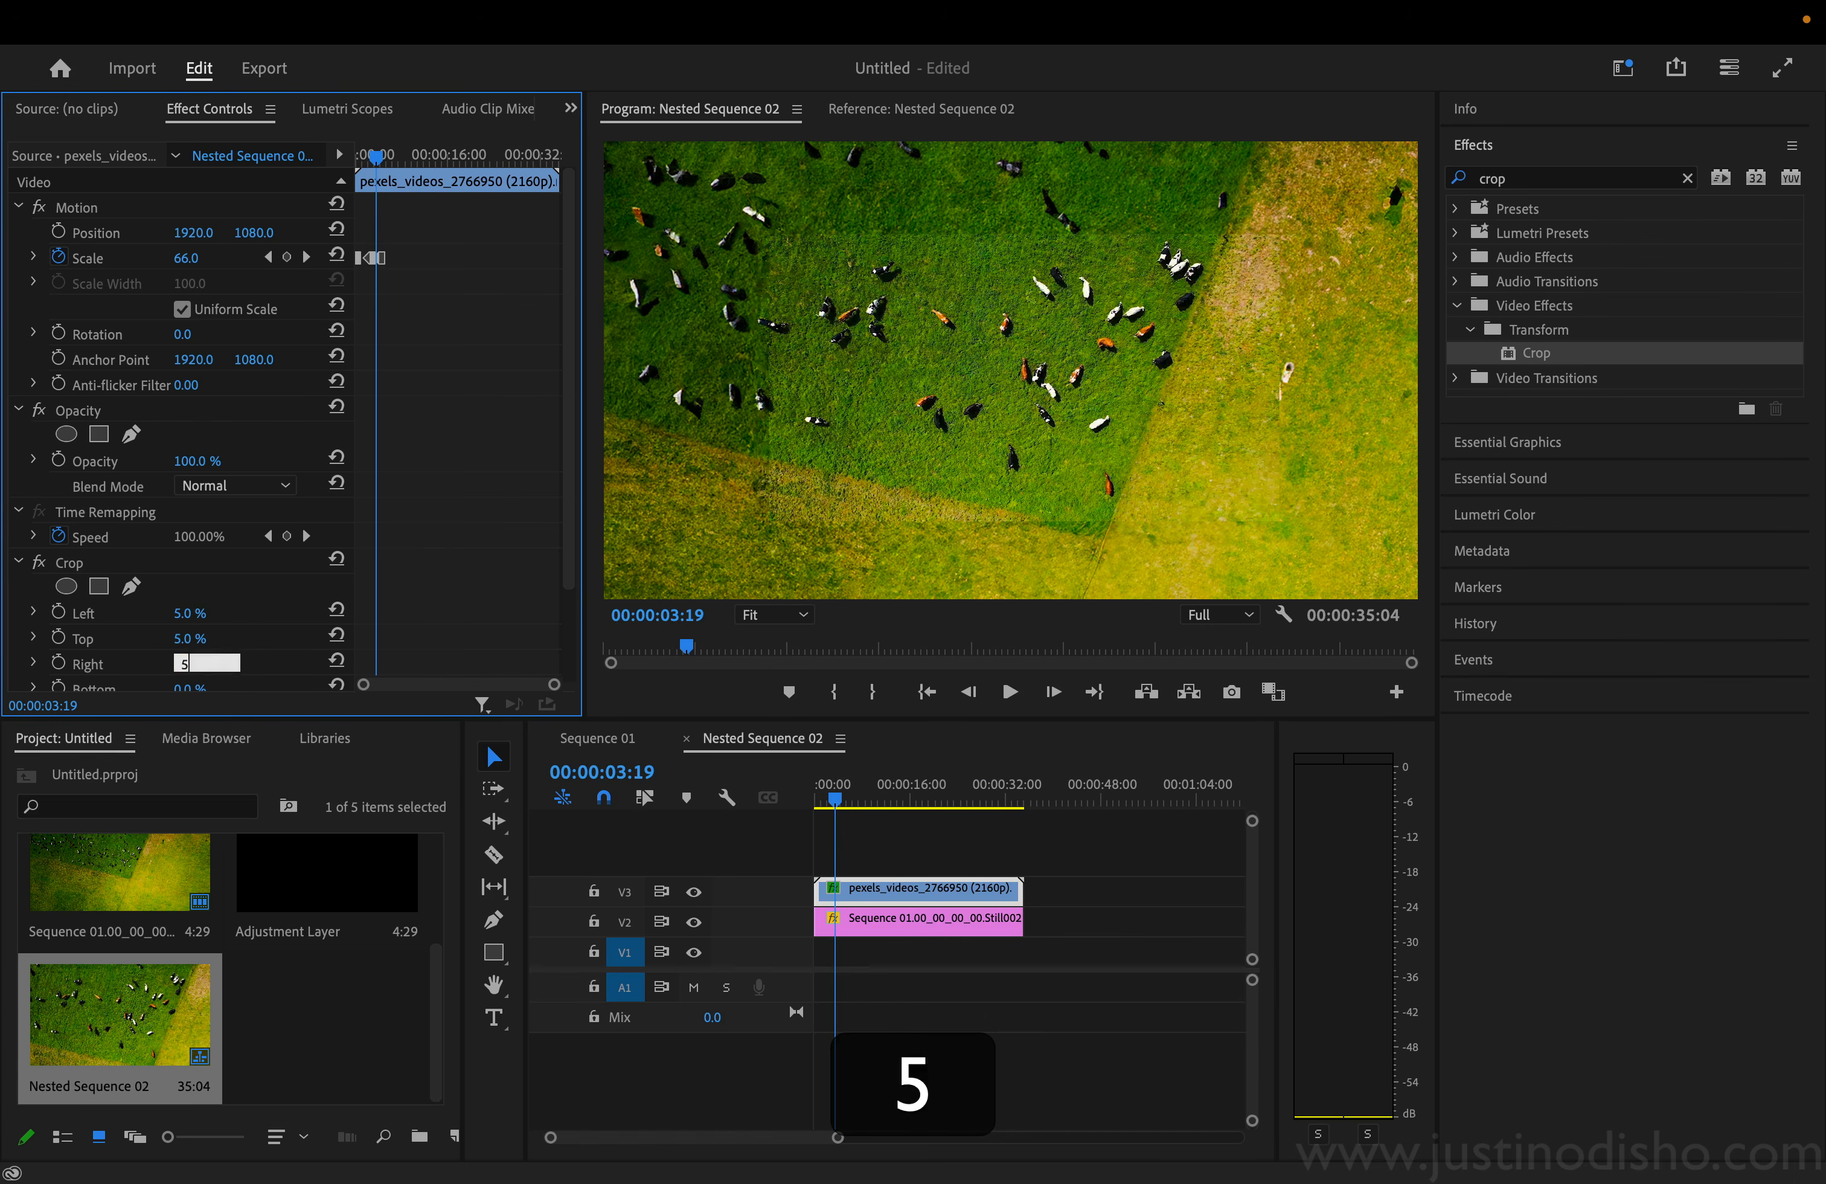
key(Return)
click(198, 687)
text(5)
key(Return)
Step: Set the Crop effect's edge feather to 41 and play the nested sequence from the start
scroll(260, 619, down, 3)
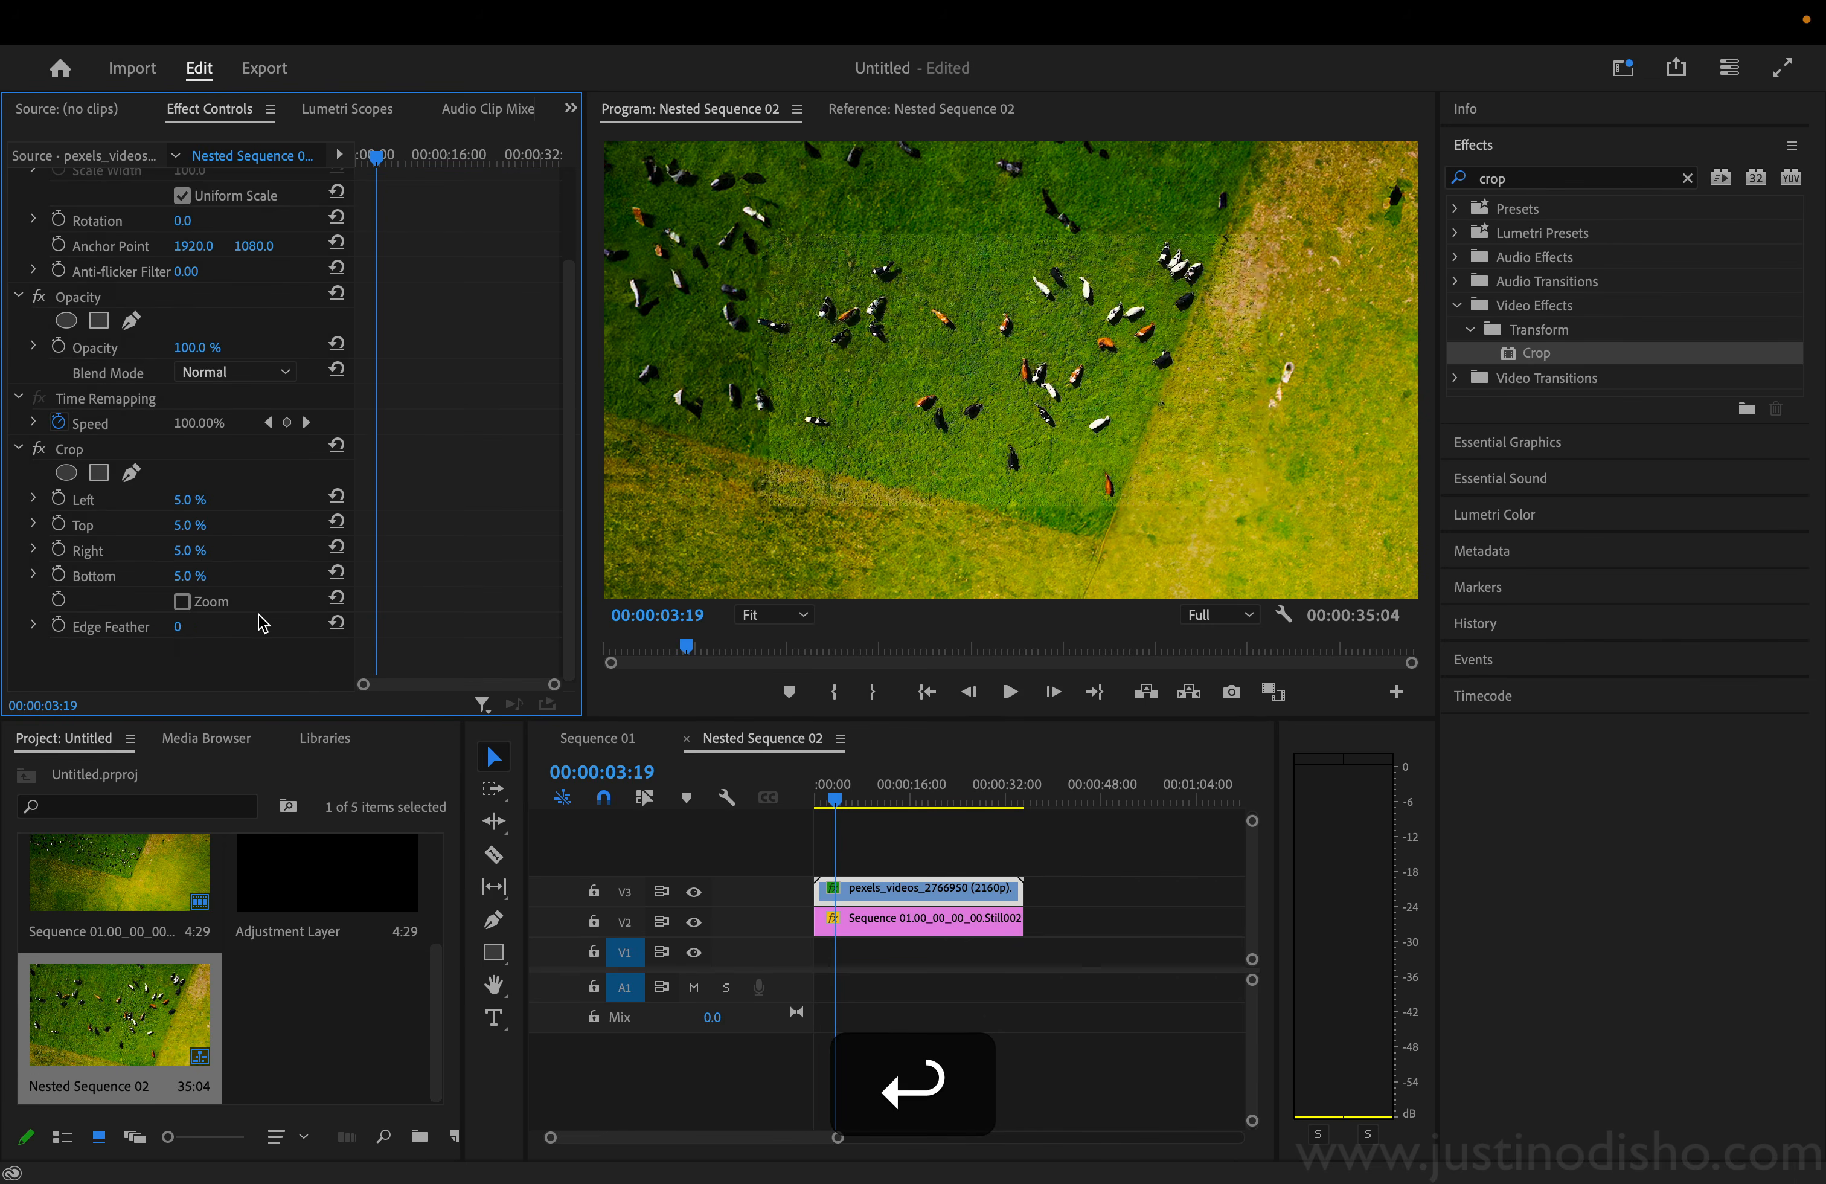
drag(178, 626, 201, 626)
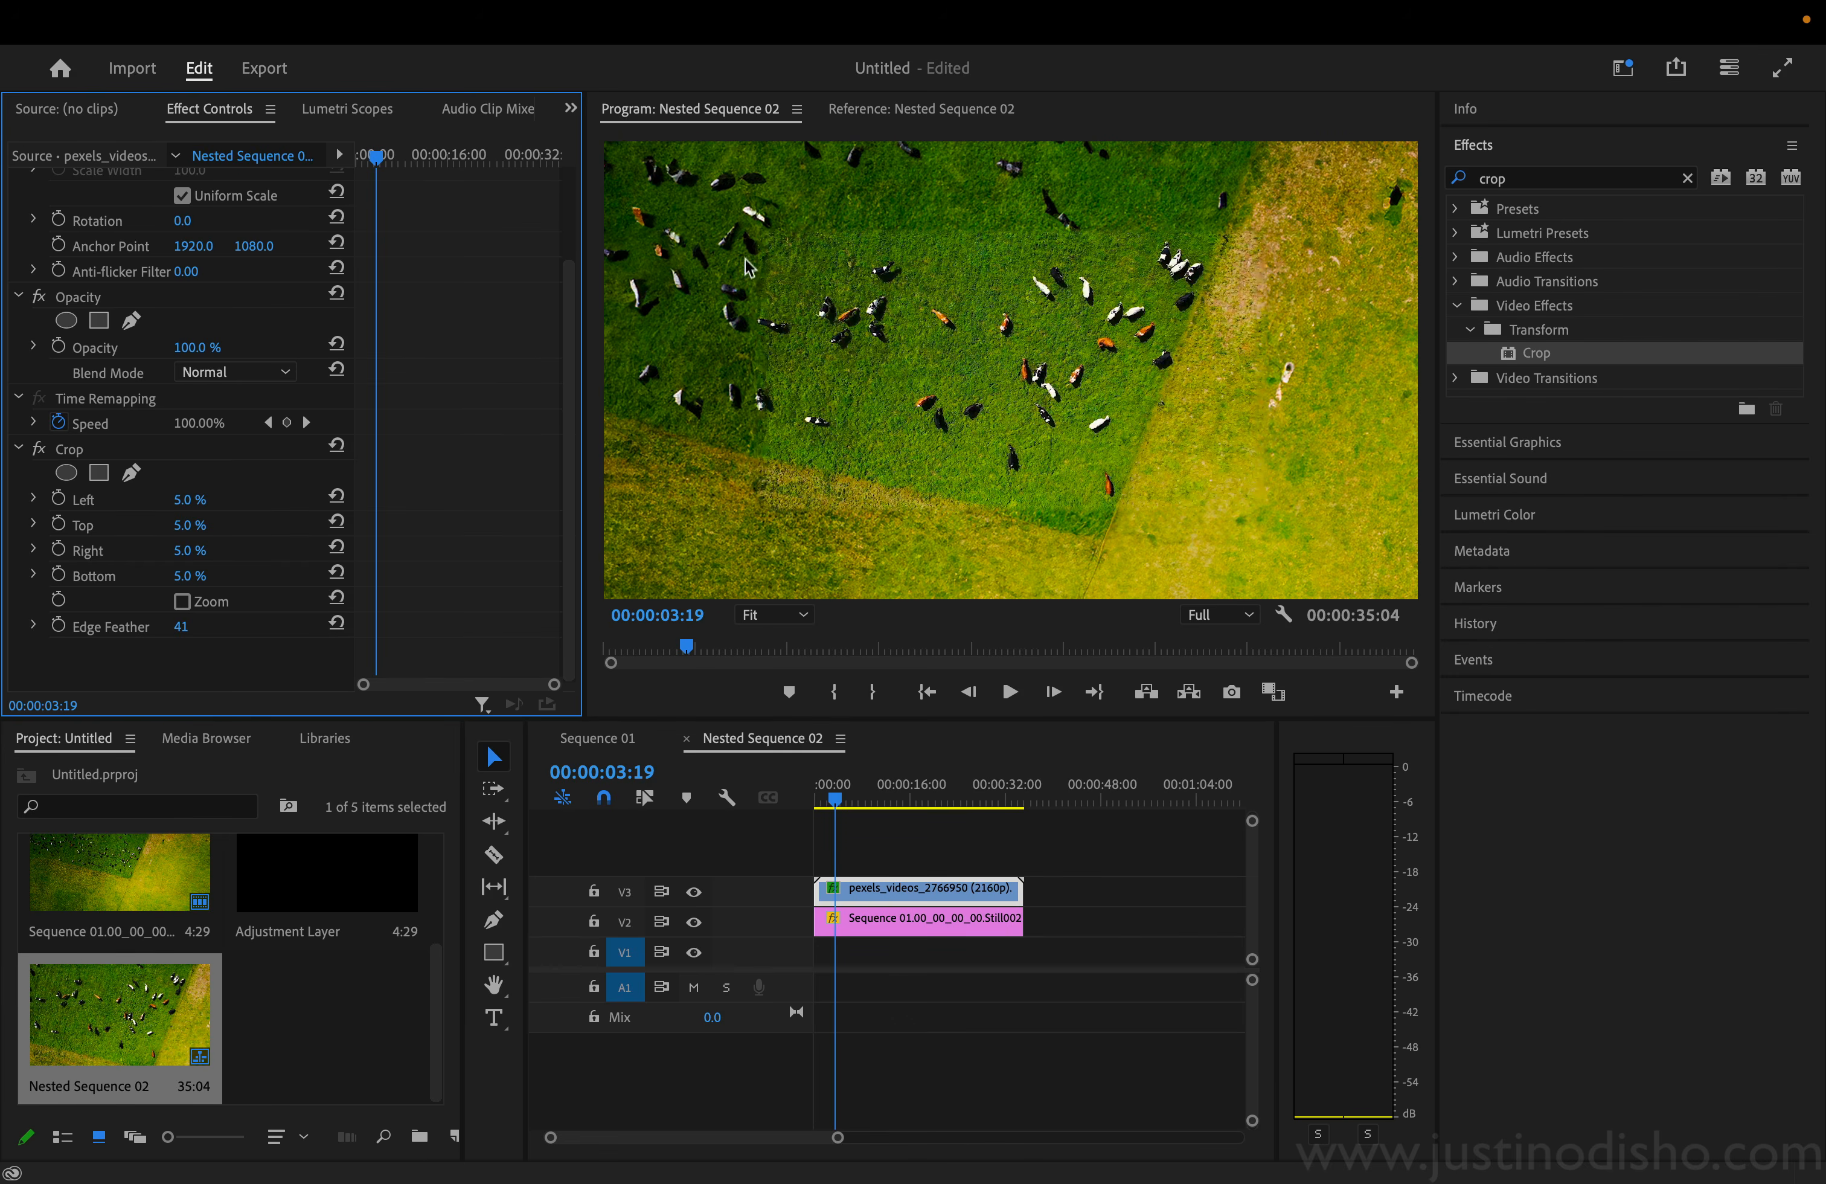
drag(835, 800, 736, 802)
key(space)
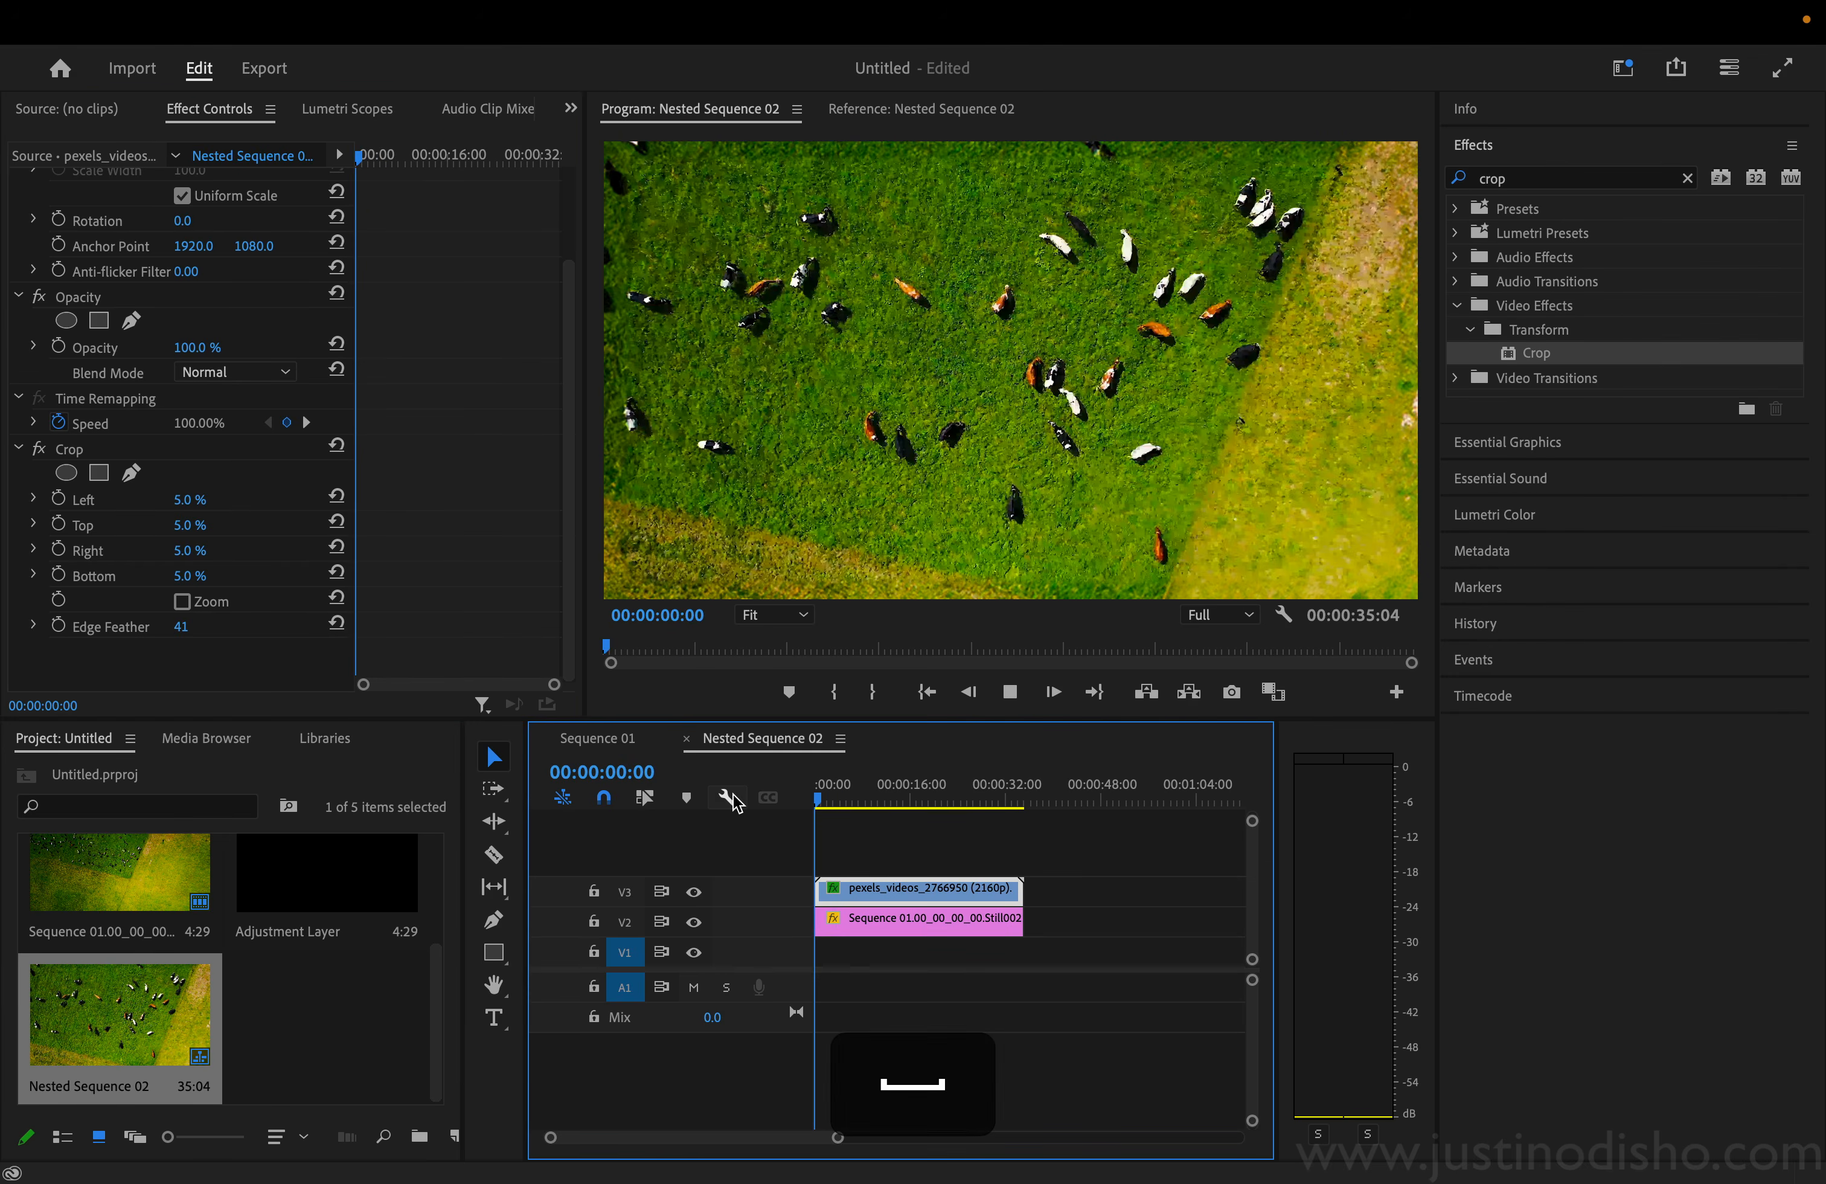